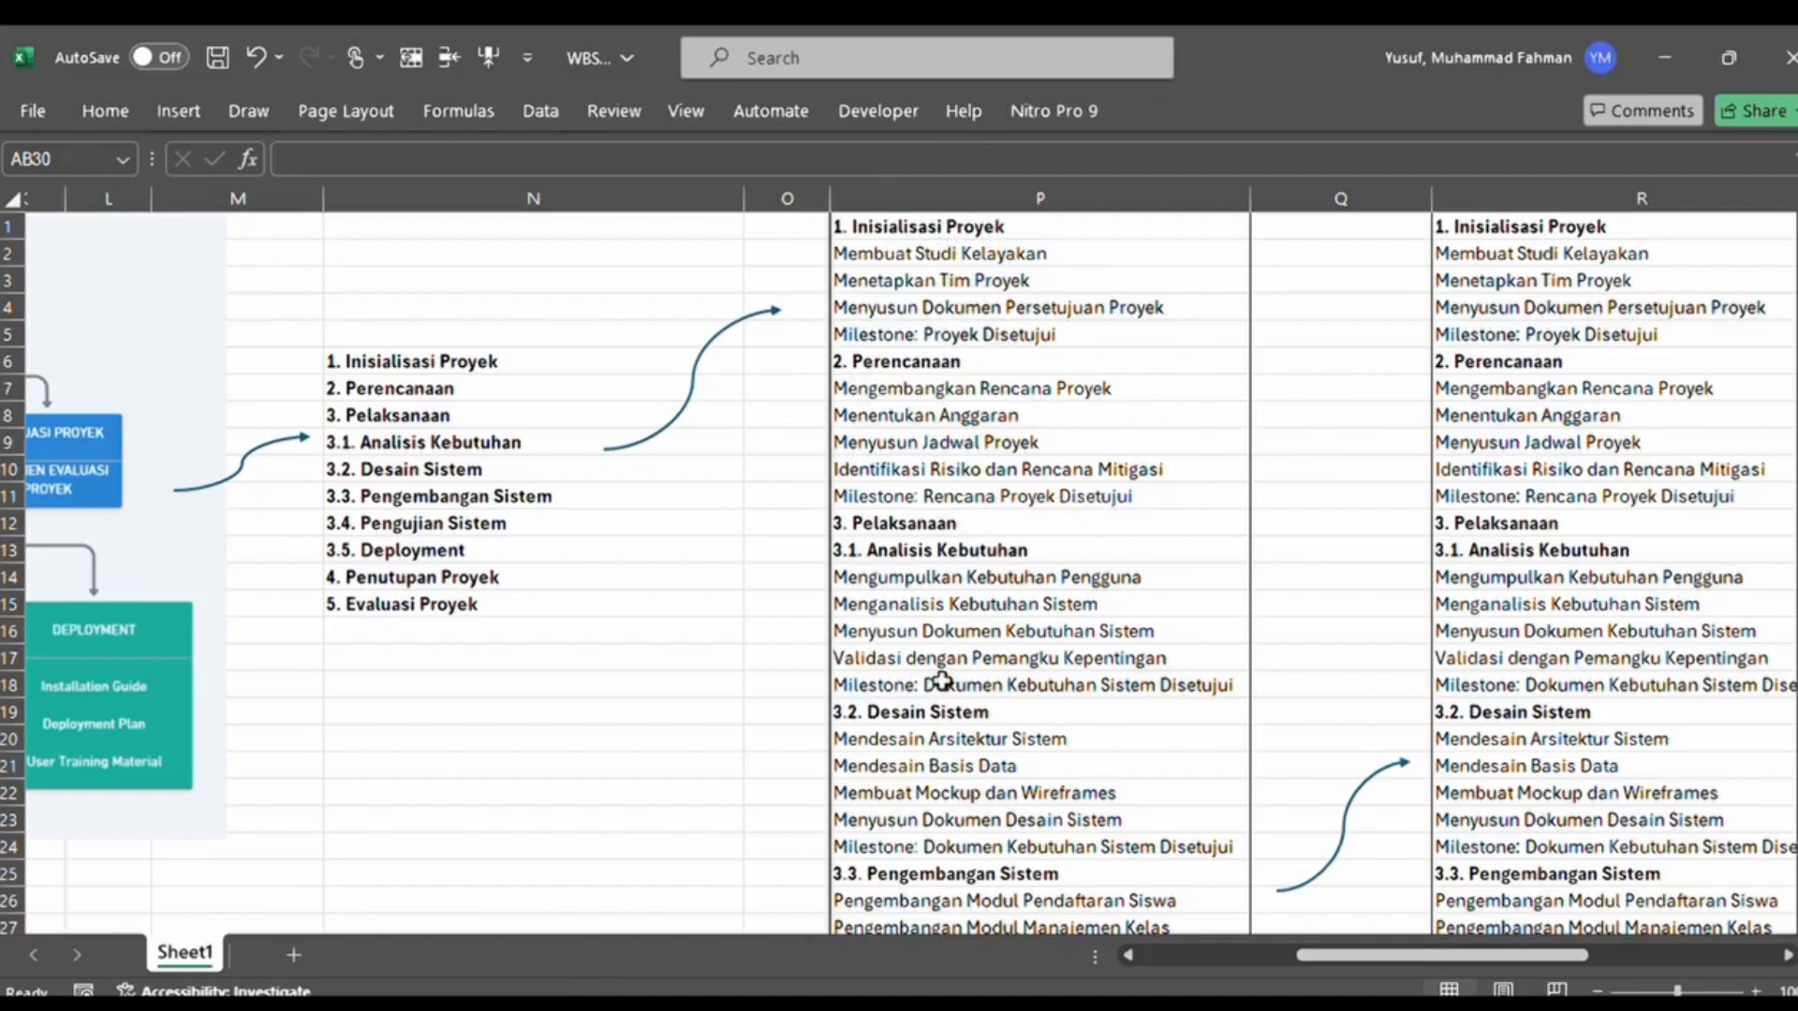
# Review the WBS task lists, their durations and assigned resources, and the resource table with roles and wages
pyautogui.moveTo(1304, 949); pyautogui.dragTo(1405, 968)
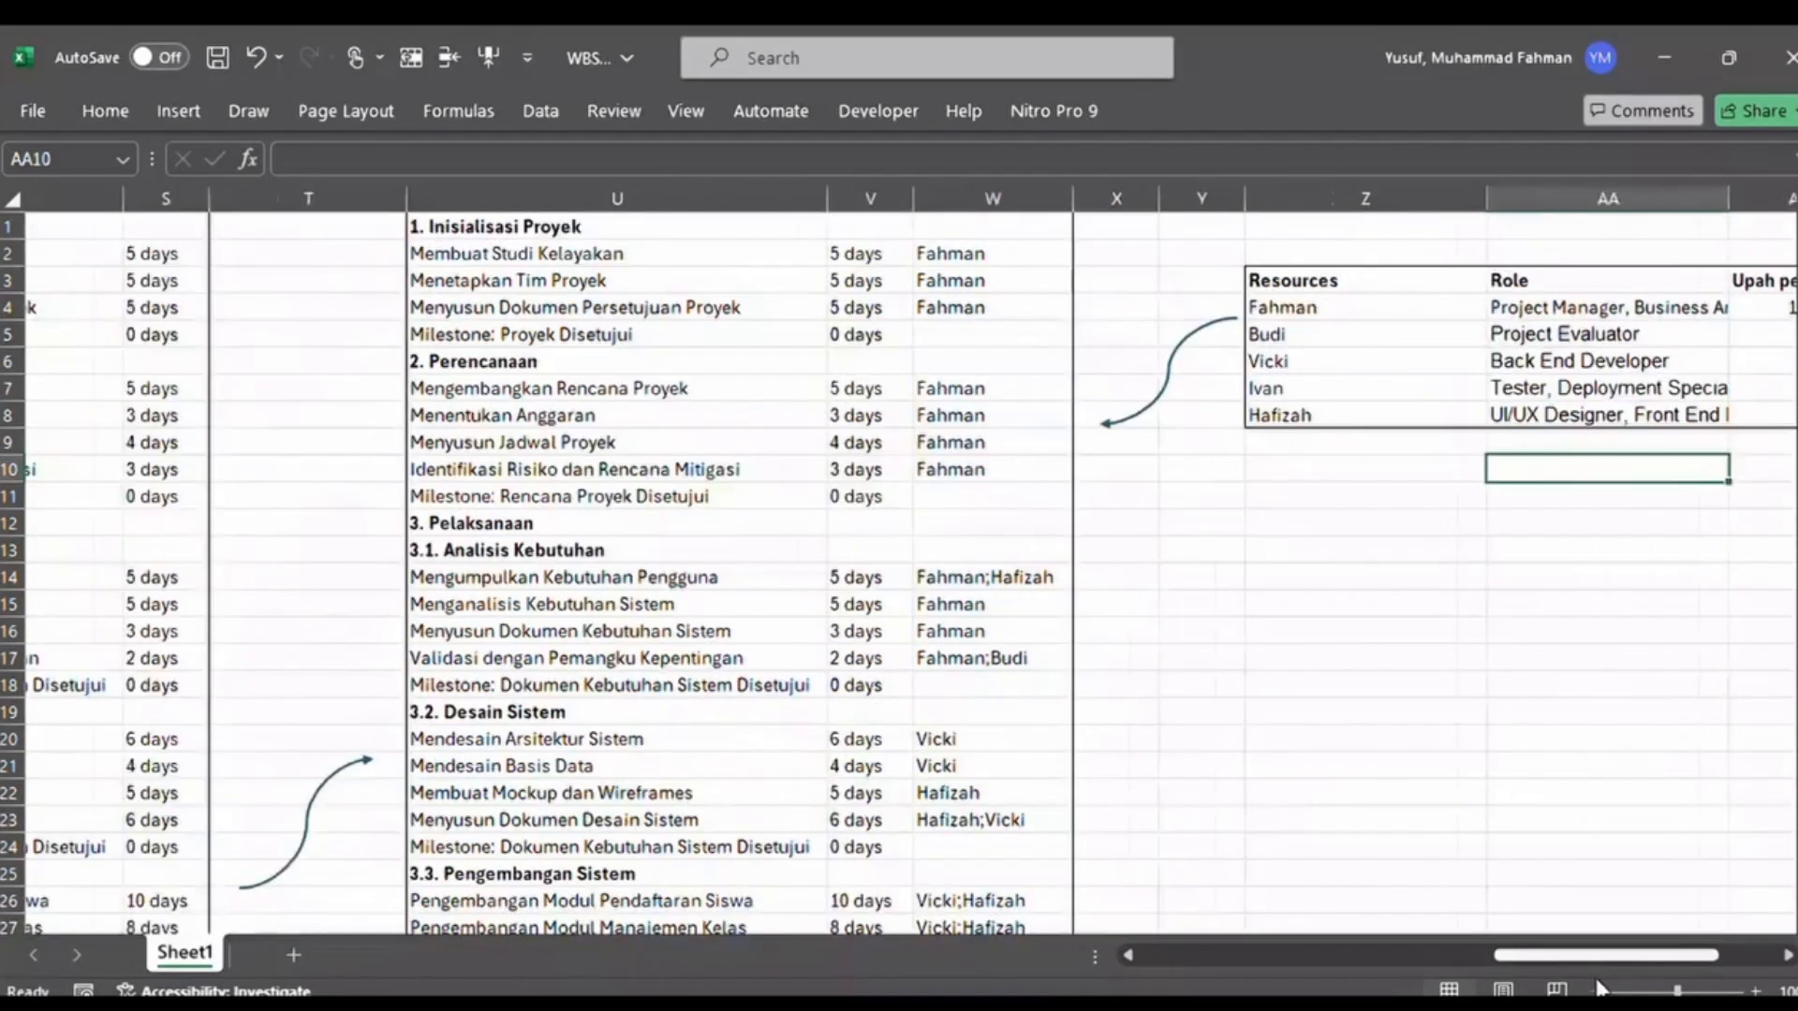
pyautogui.moveTo(1596, 982); pyautogui.dragTo(1620, 981)
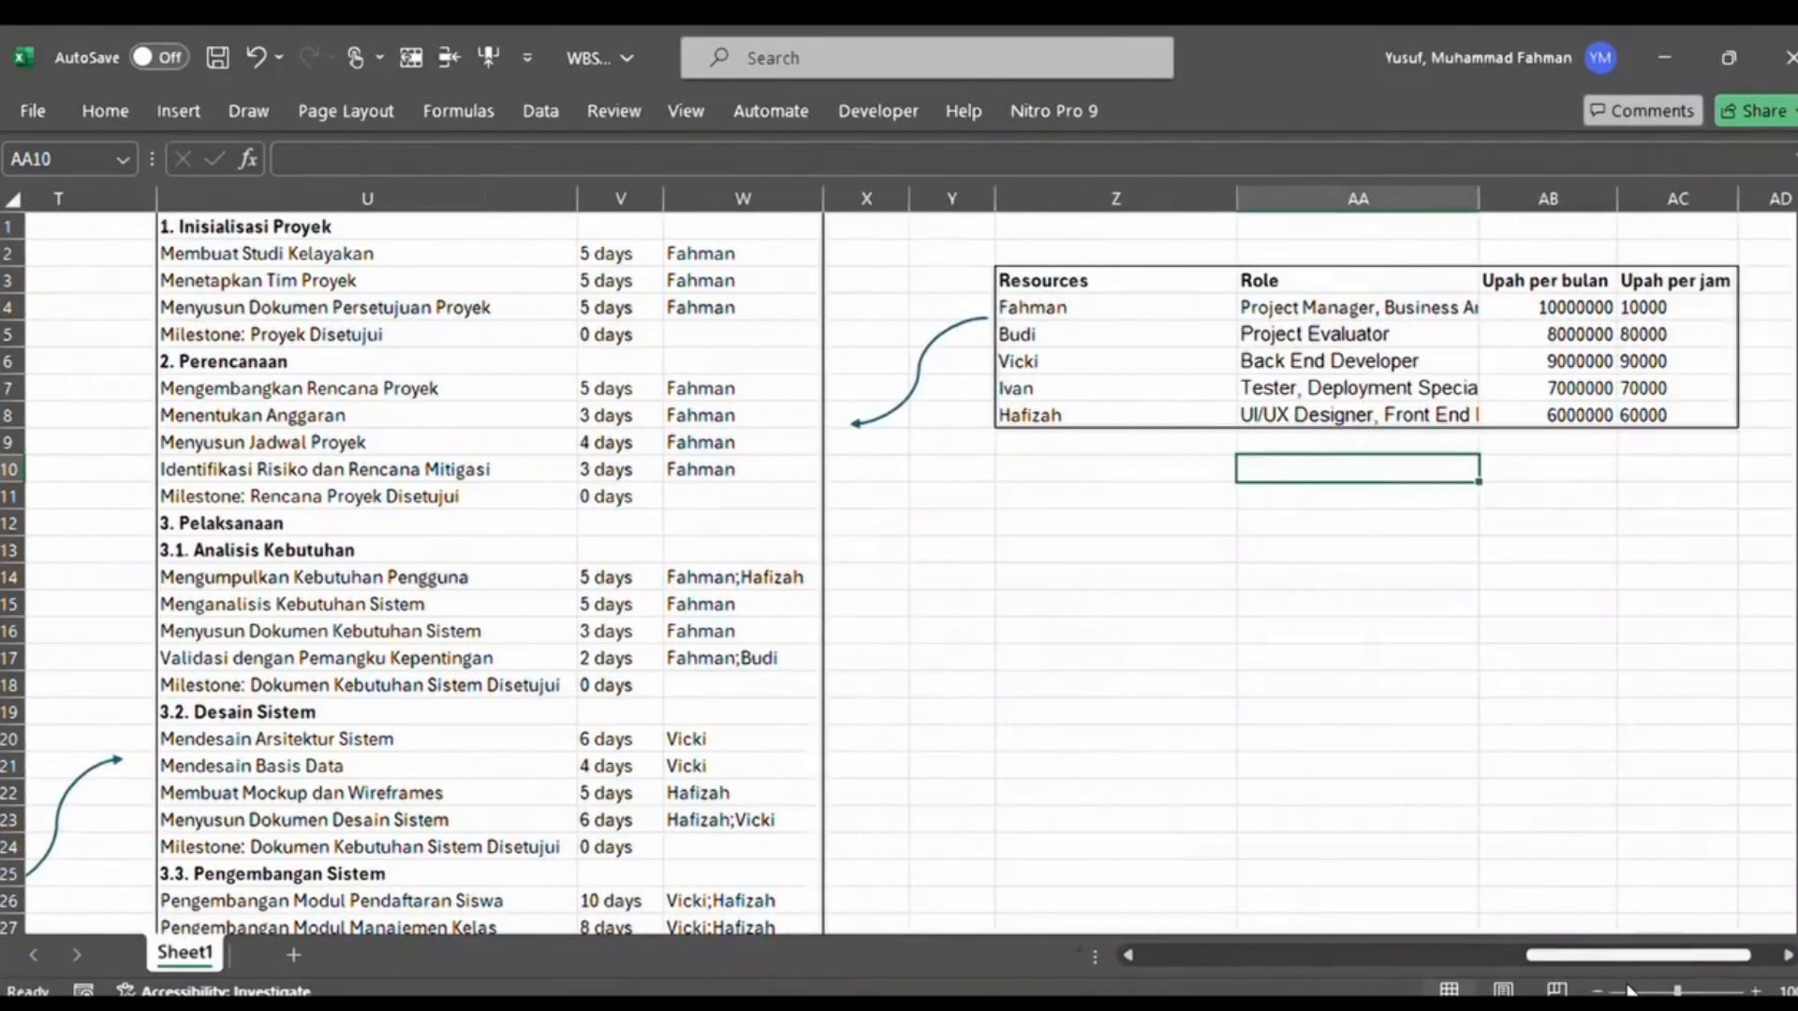
pyautogui.click(1453, 756)
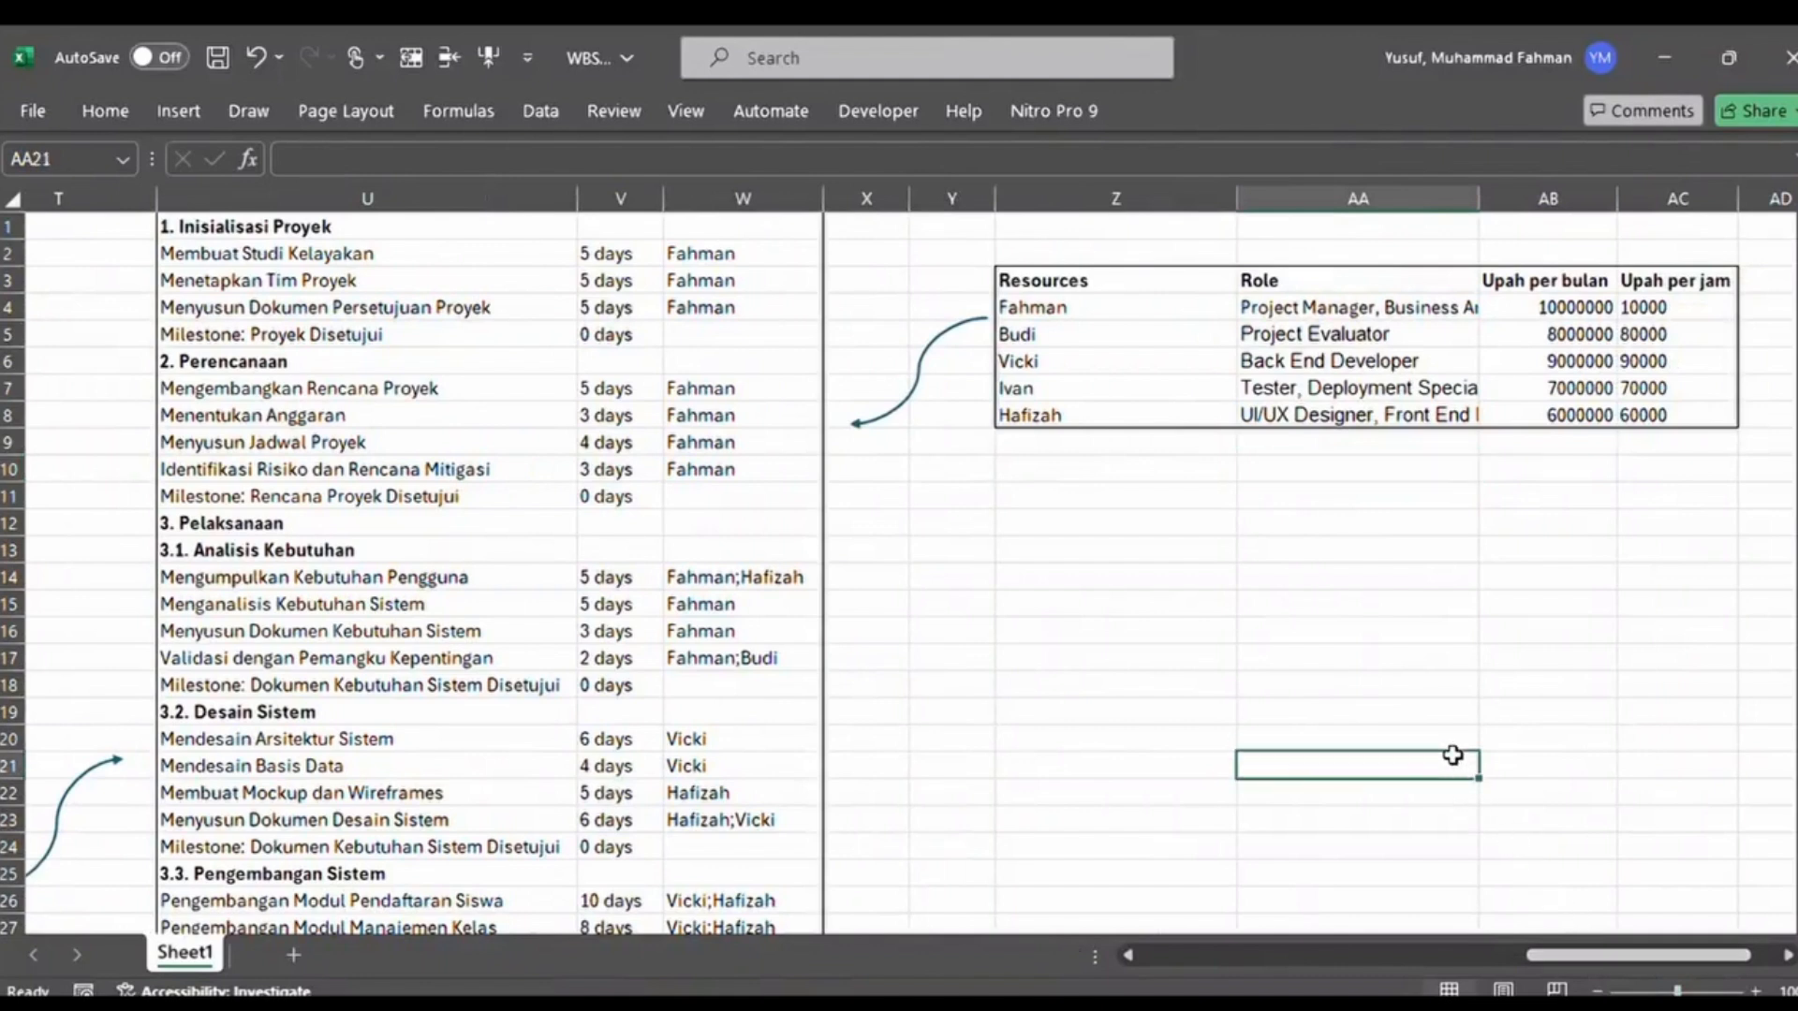
pyautogui.click(1146, 624)
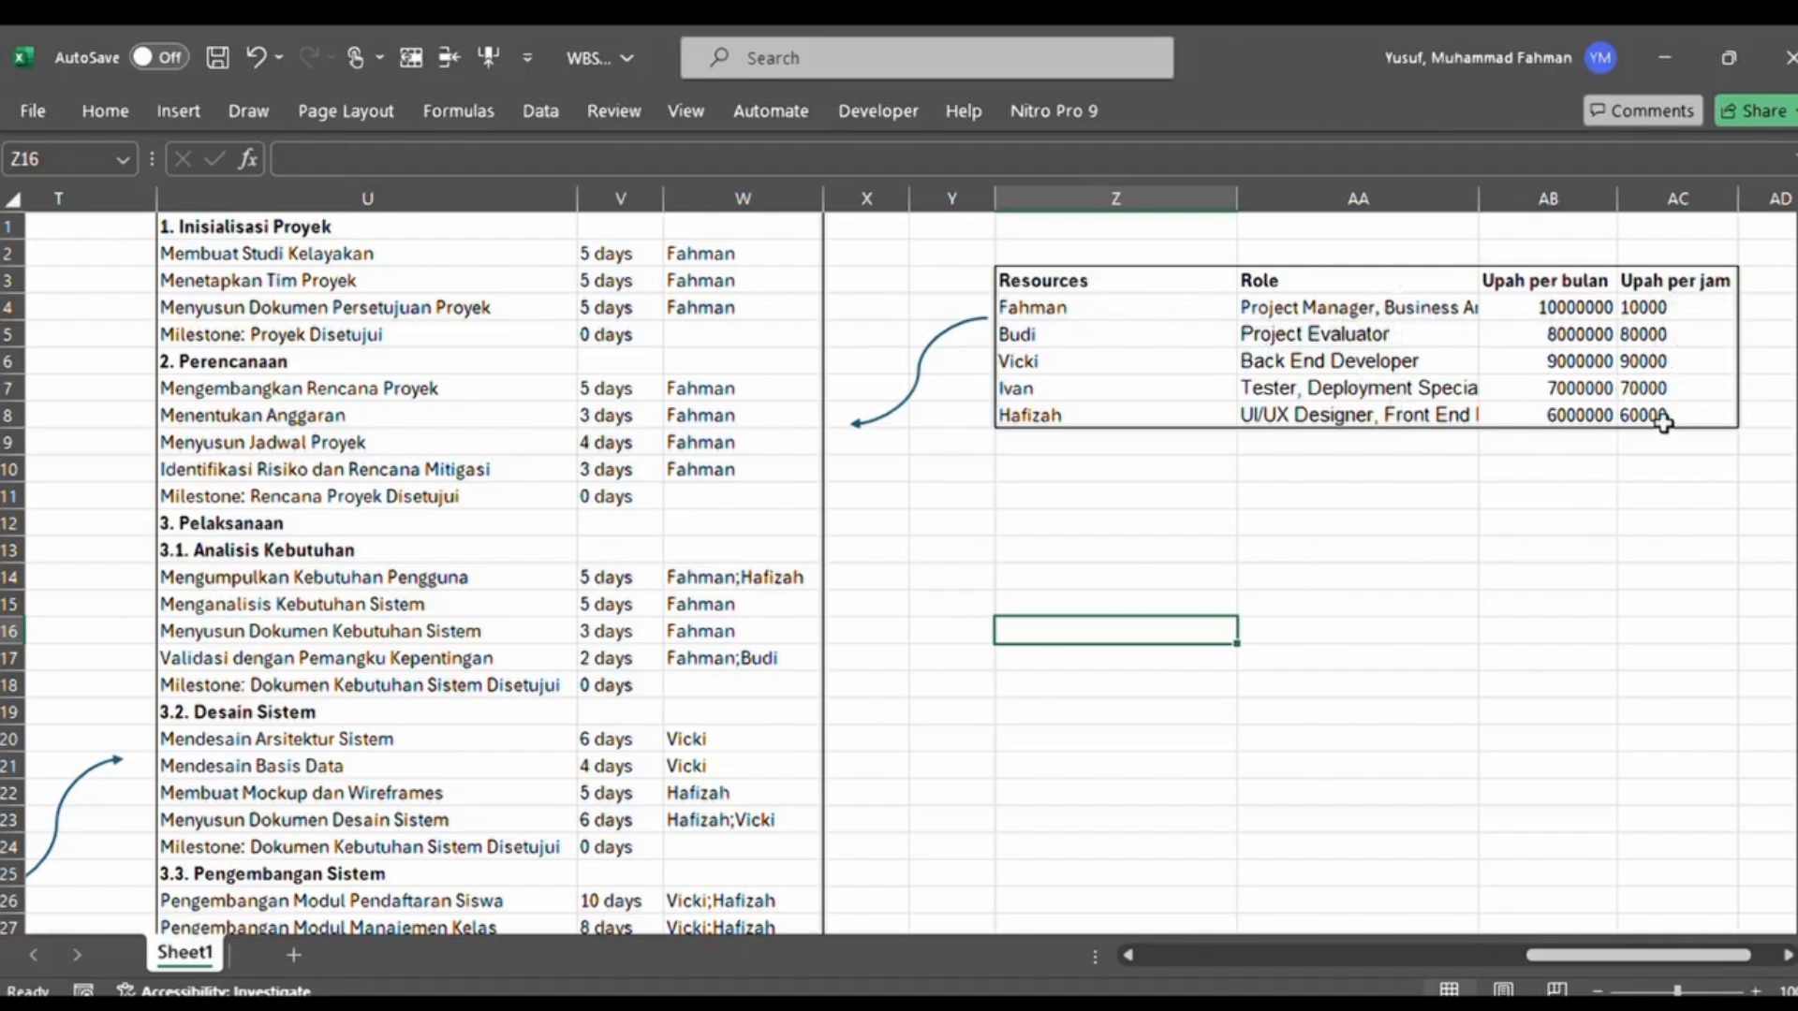
pyautogui.click(1668, 496)
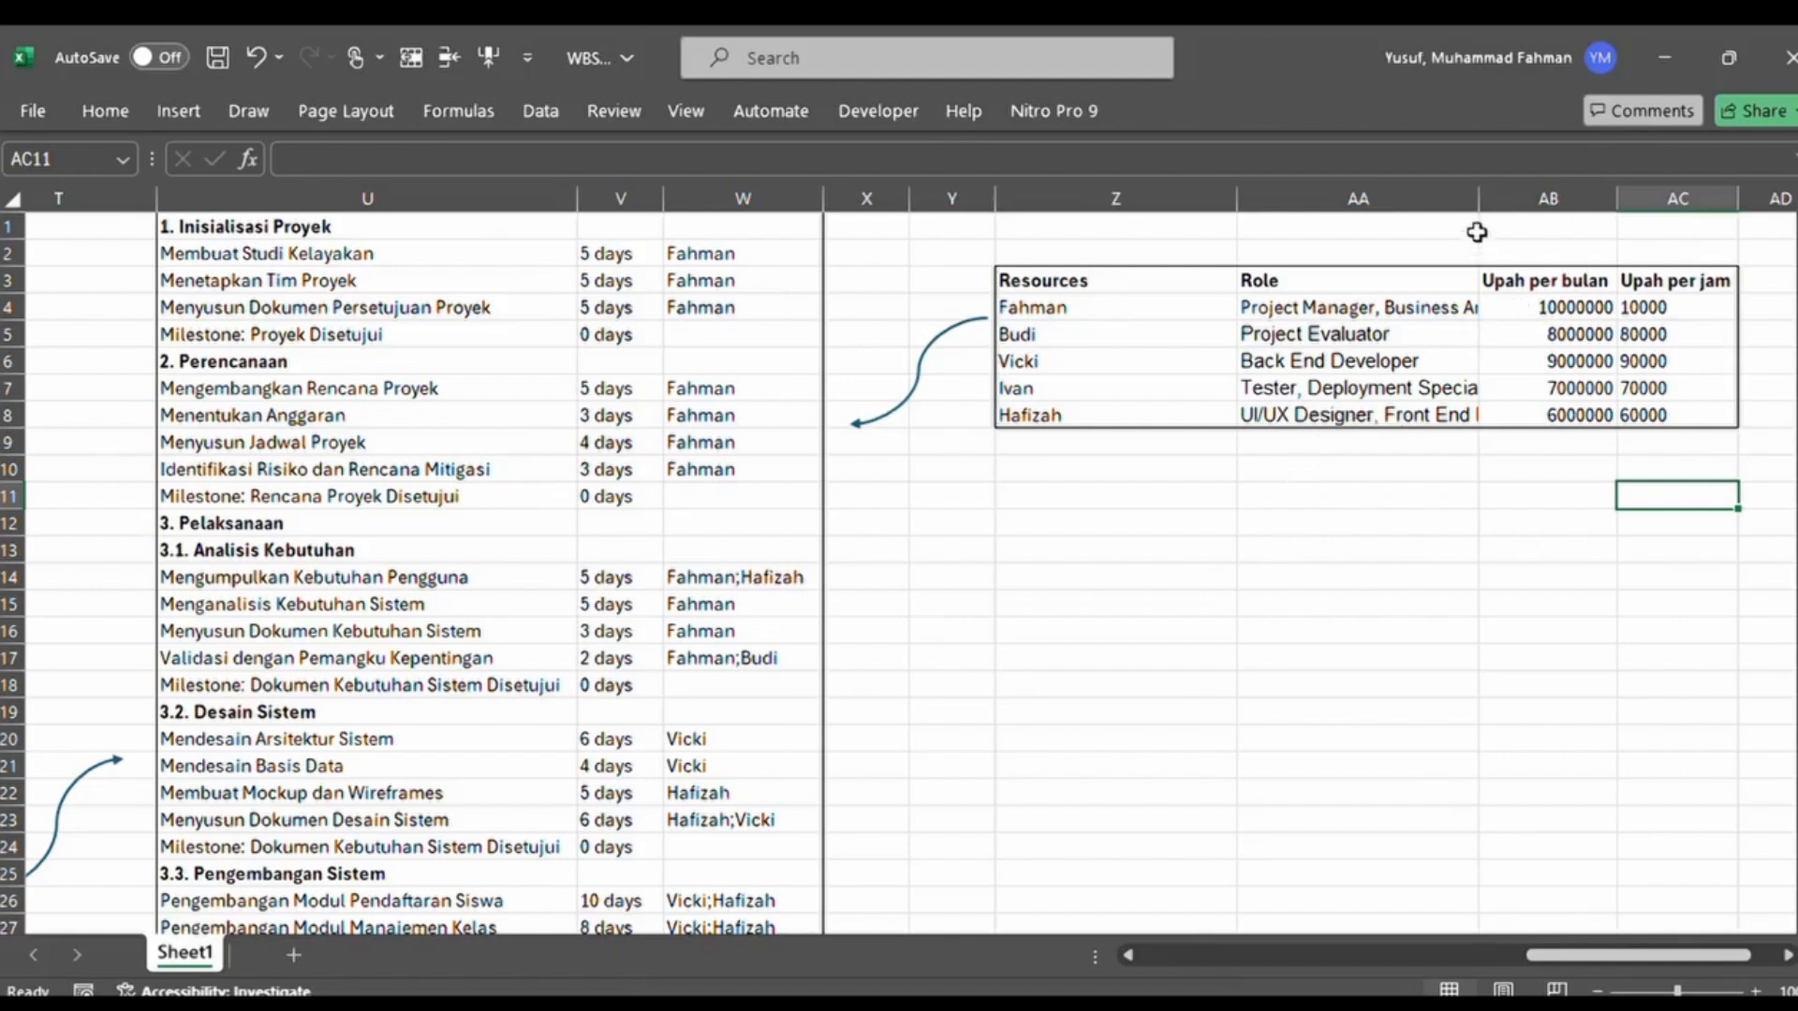
# Widen the Role column in the resource table, and review the resource assignments of the tasks further down
pyautogui.moveTo(1480, 206); pyautogui.dragTo(1552, 204)
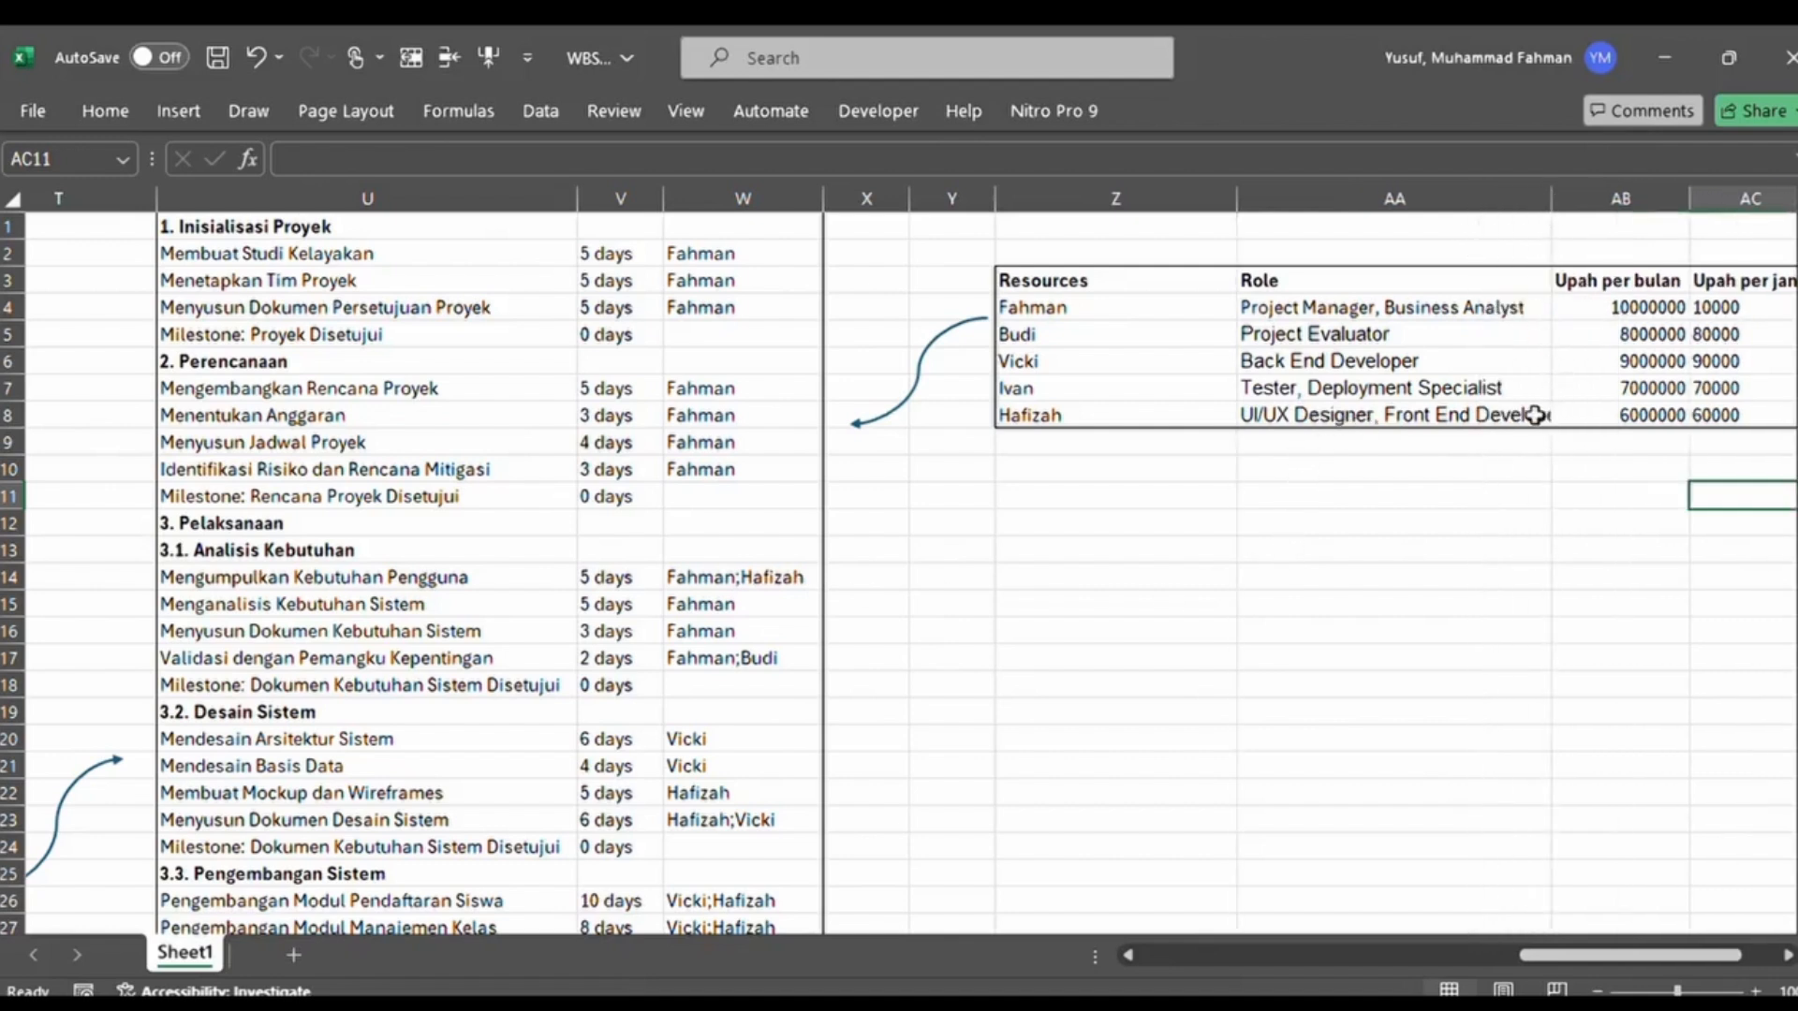
pyautogui.click(1535, 415)
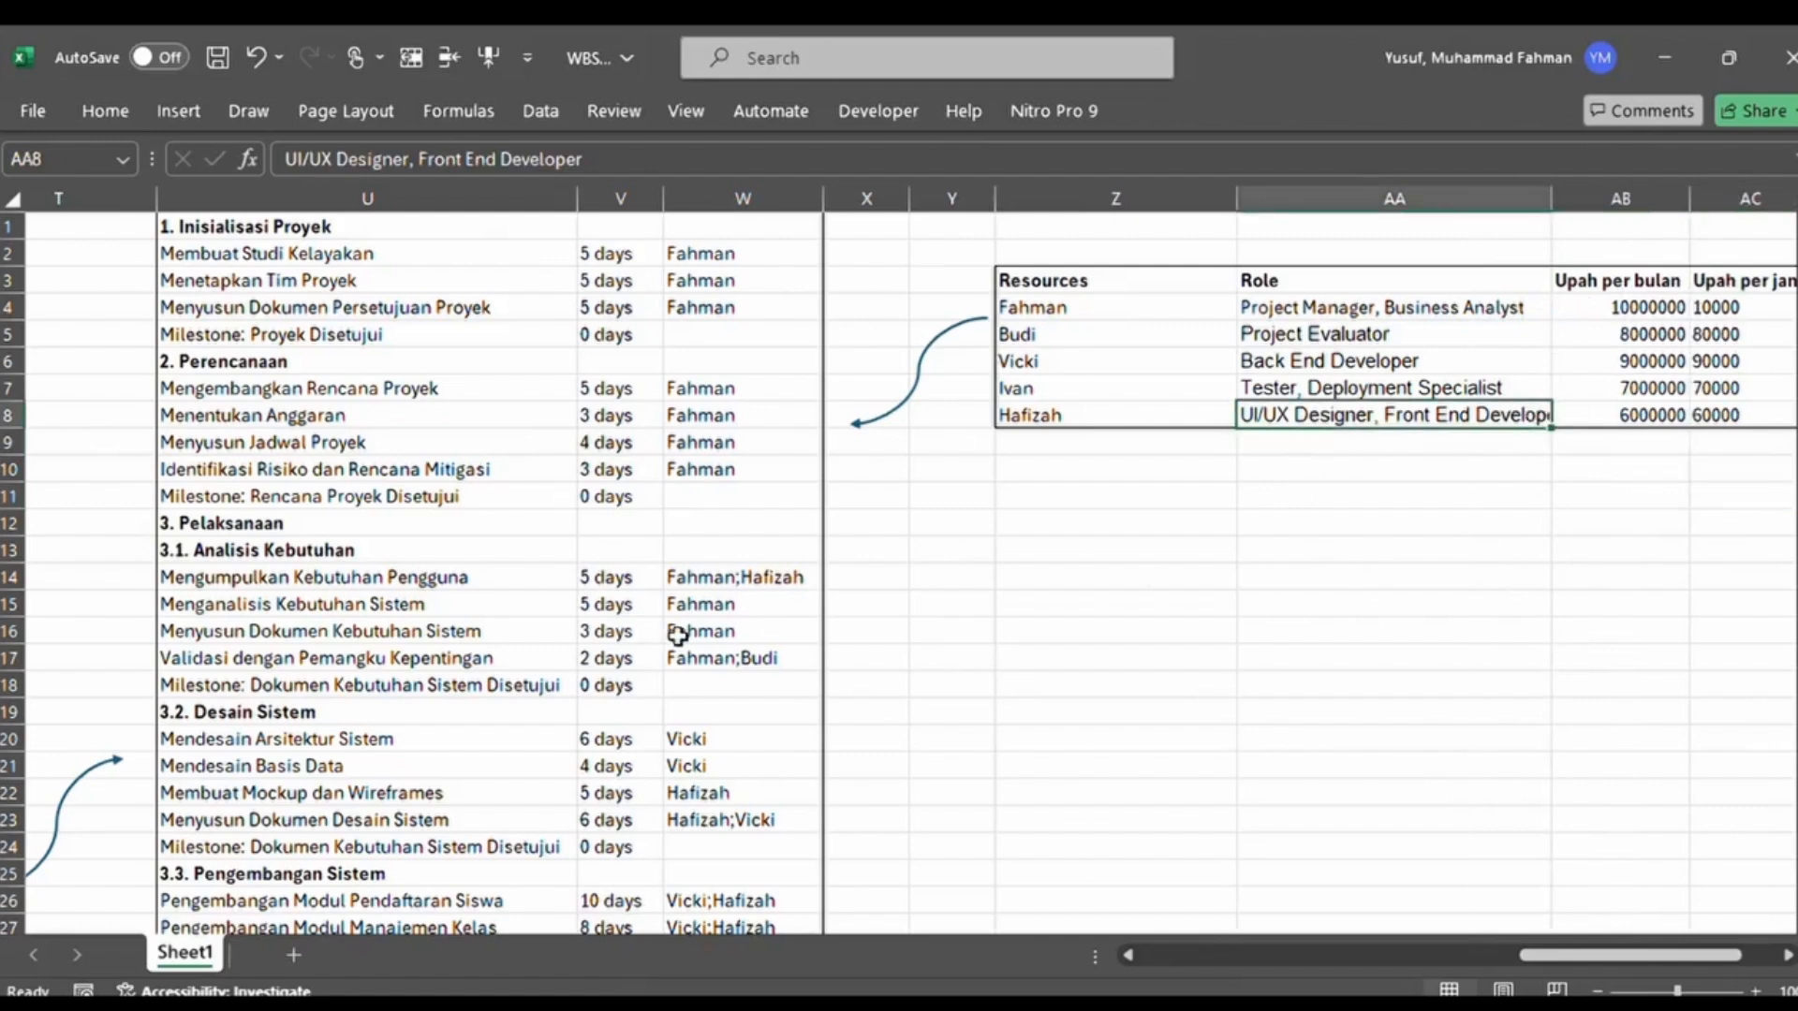
pyautogui.scroll(-3, 678, 636)
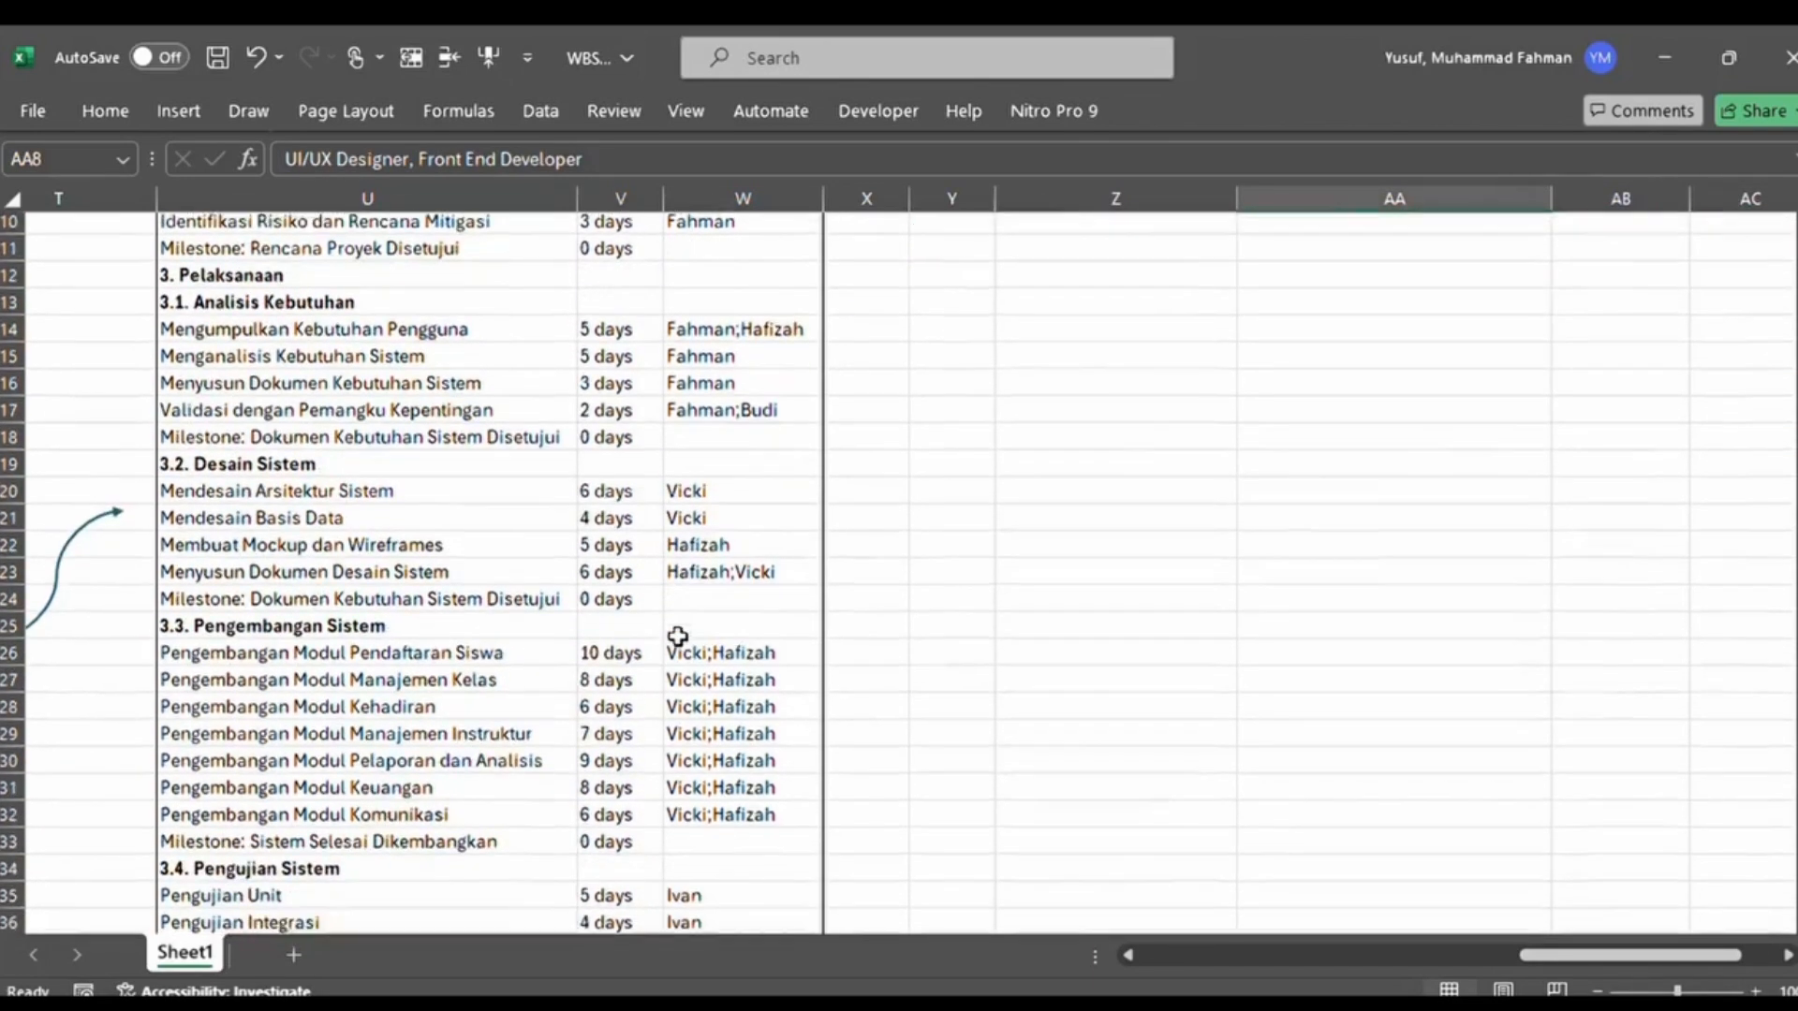
pyautogui.scroll(-3, 678, 636)
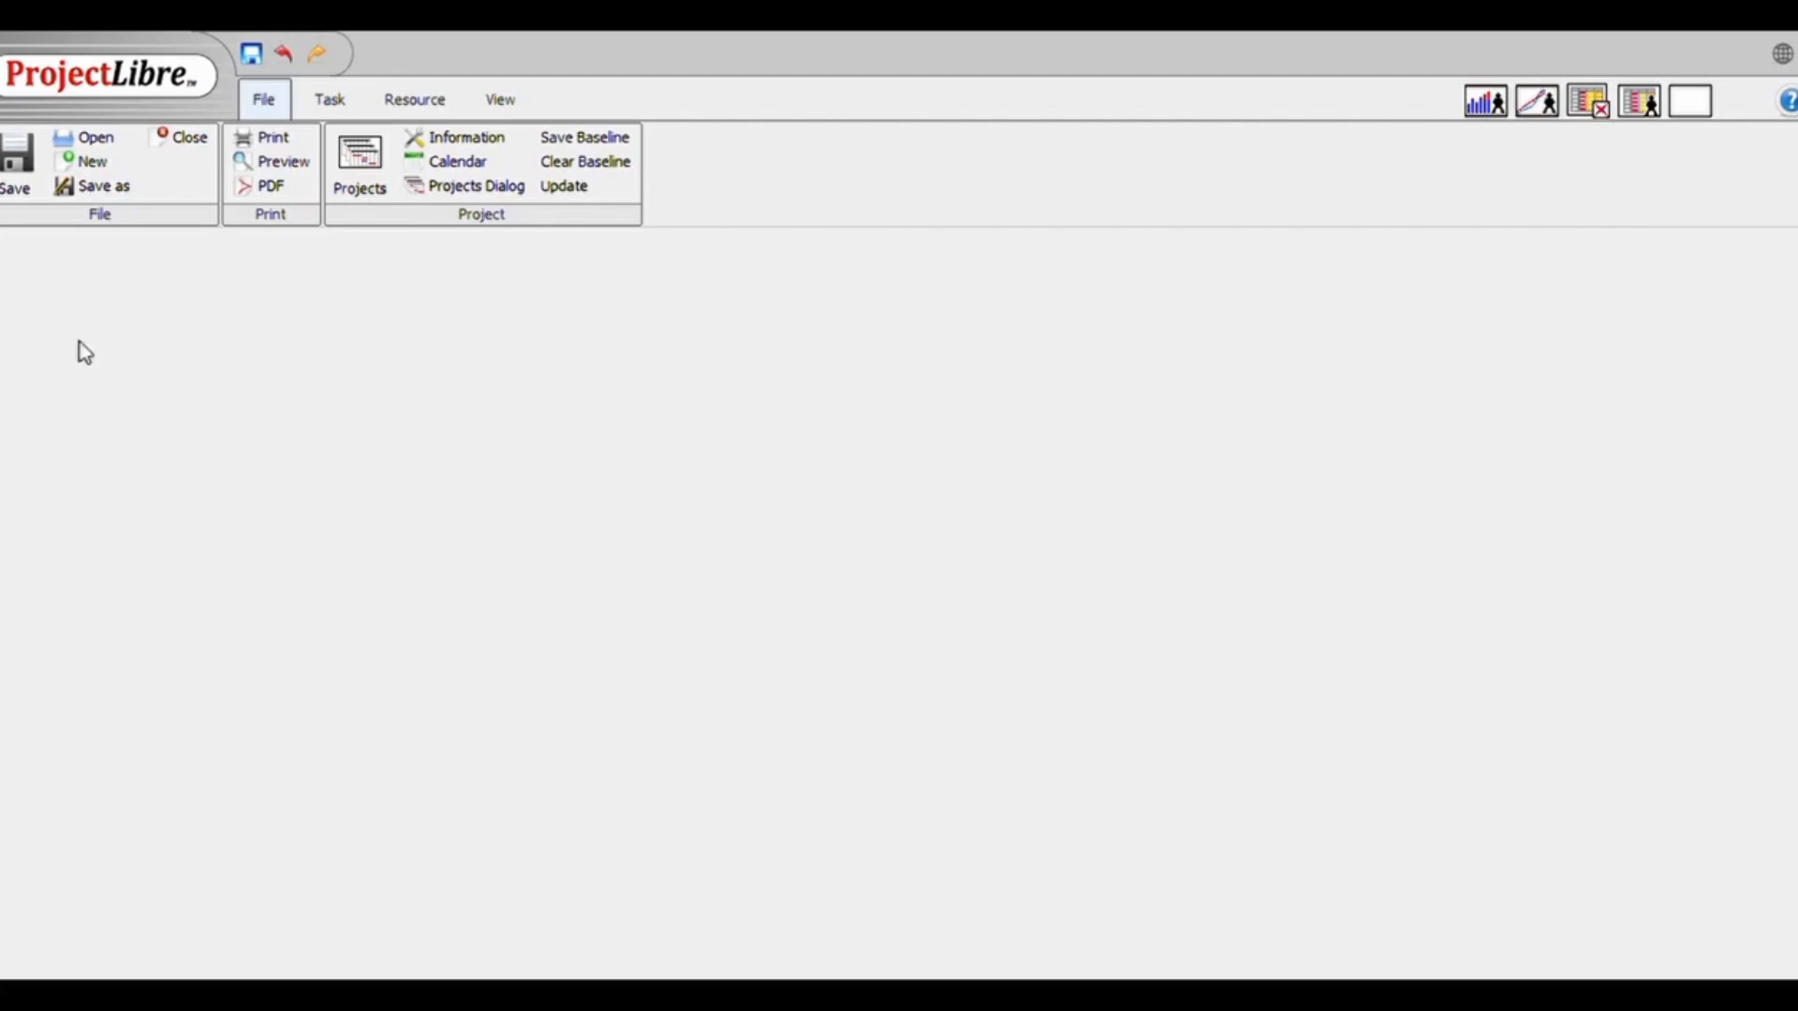
# Switch to ProjectLibre, create Project MAA, and paste the copied task list with durations from the first Name cell of a widened task table
pyautogui.click(75, 167)
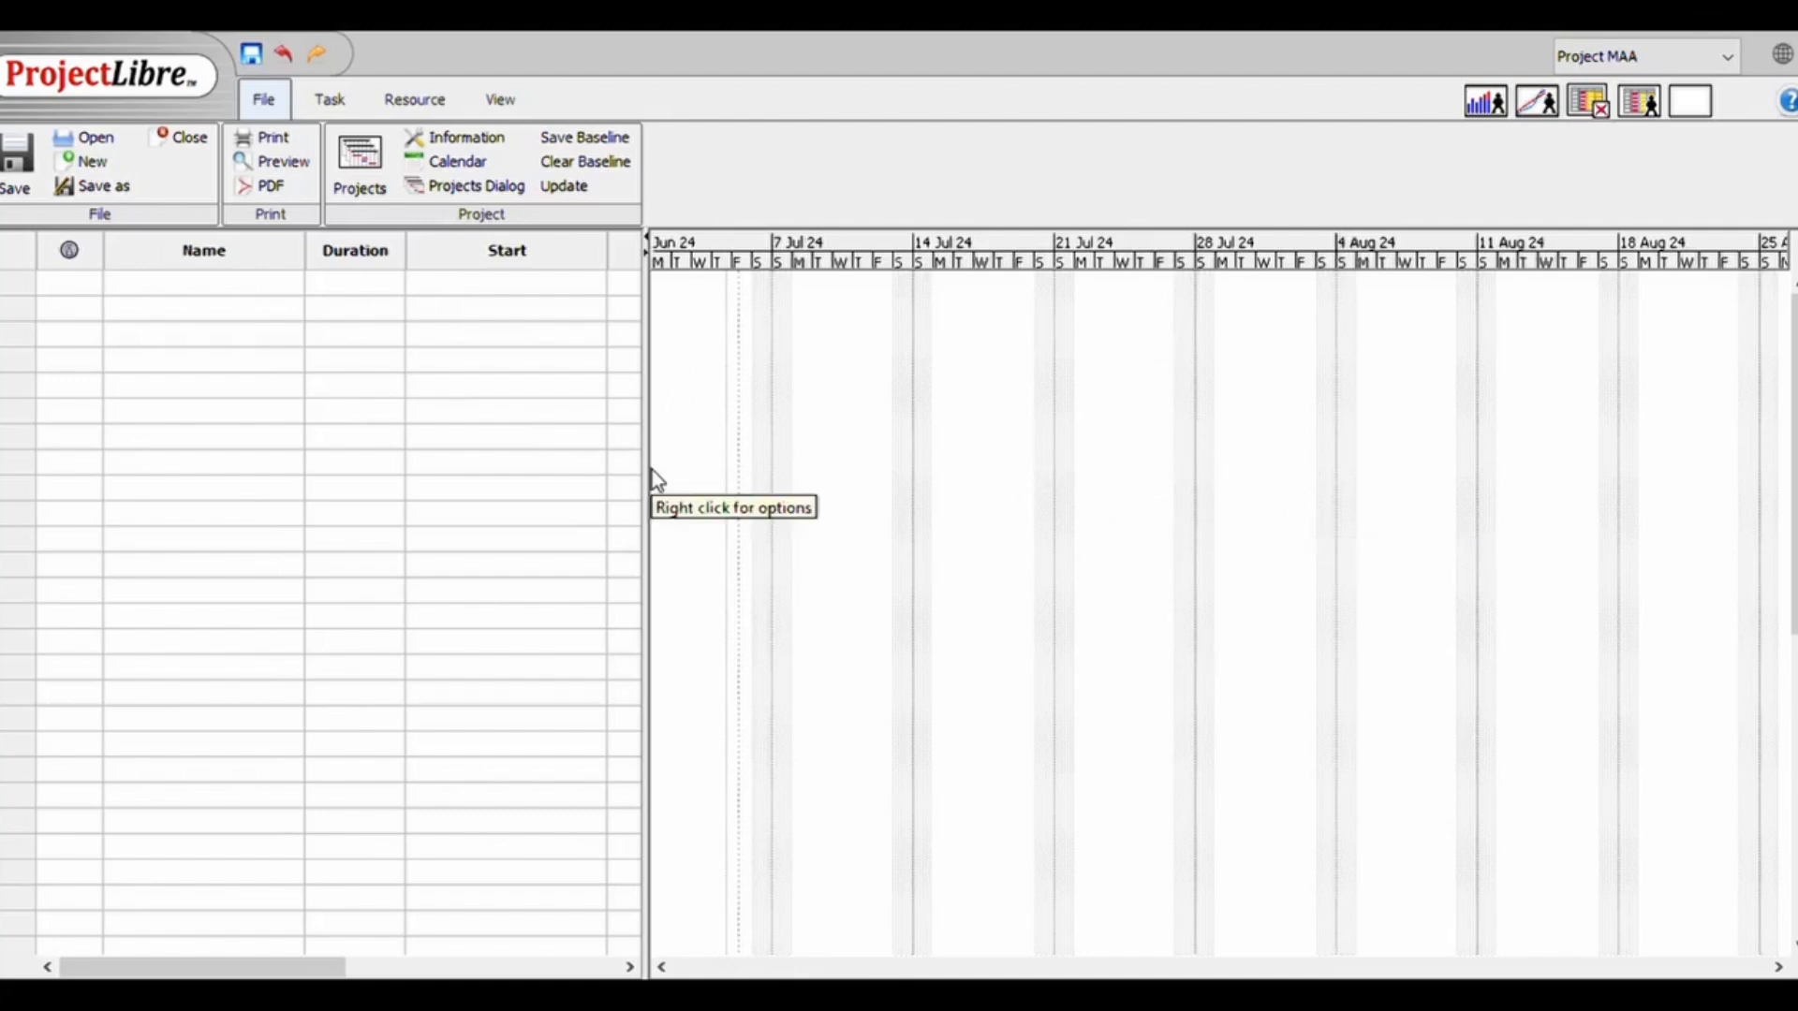
pyautogui.moveTo(648, 470); pyautogui.dragTo(945, 472)
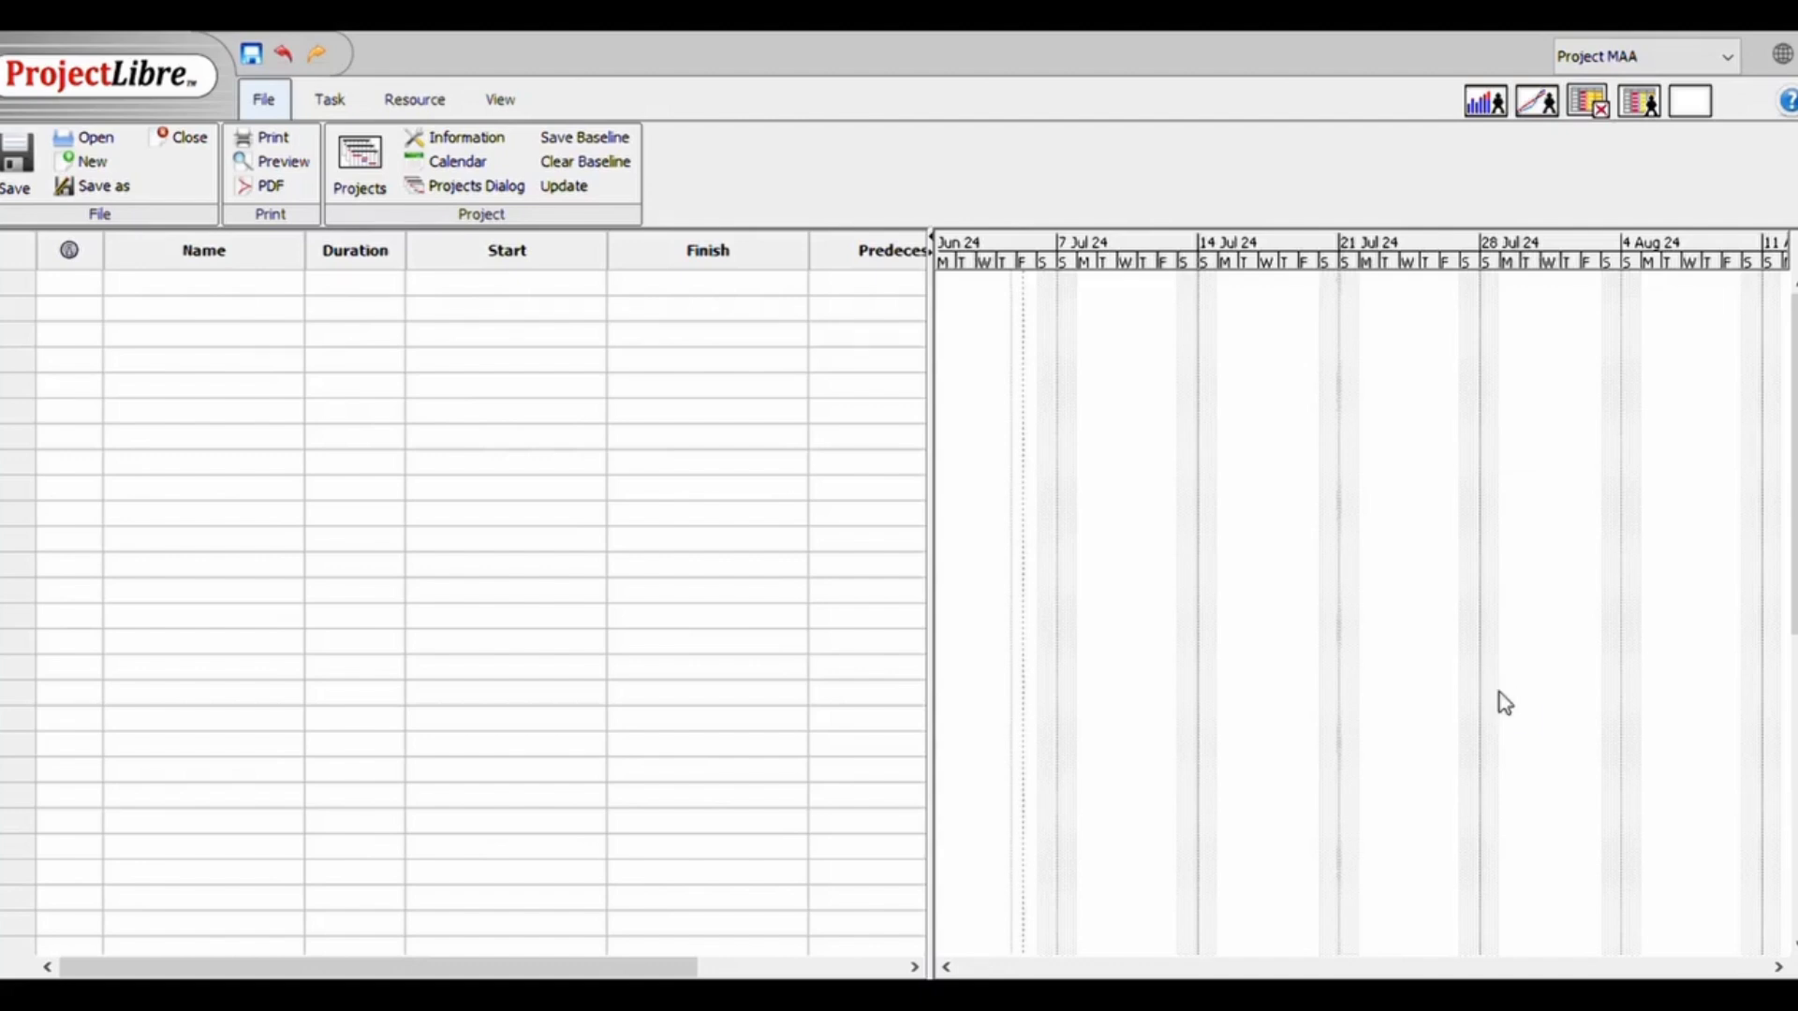
pyautogui.click(172, 297)
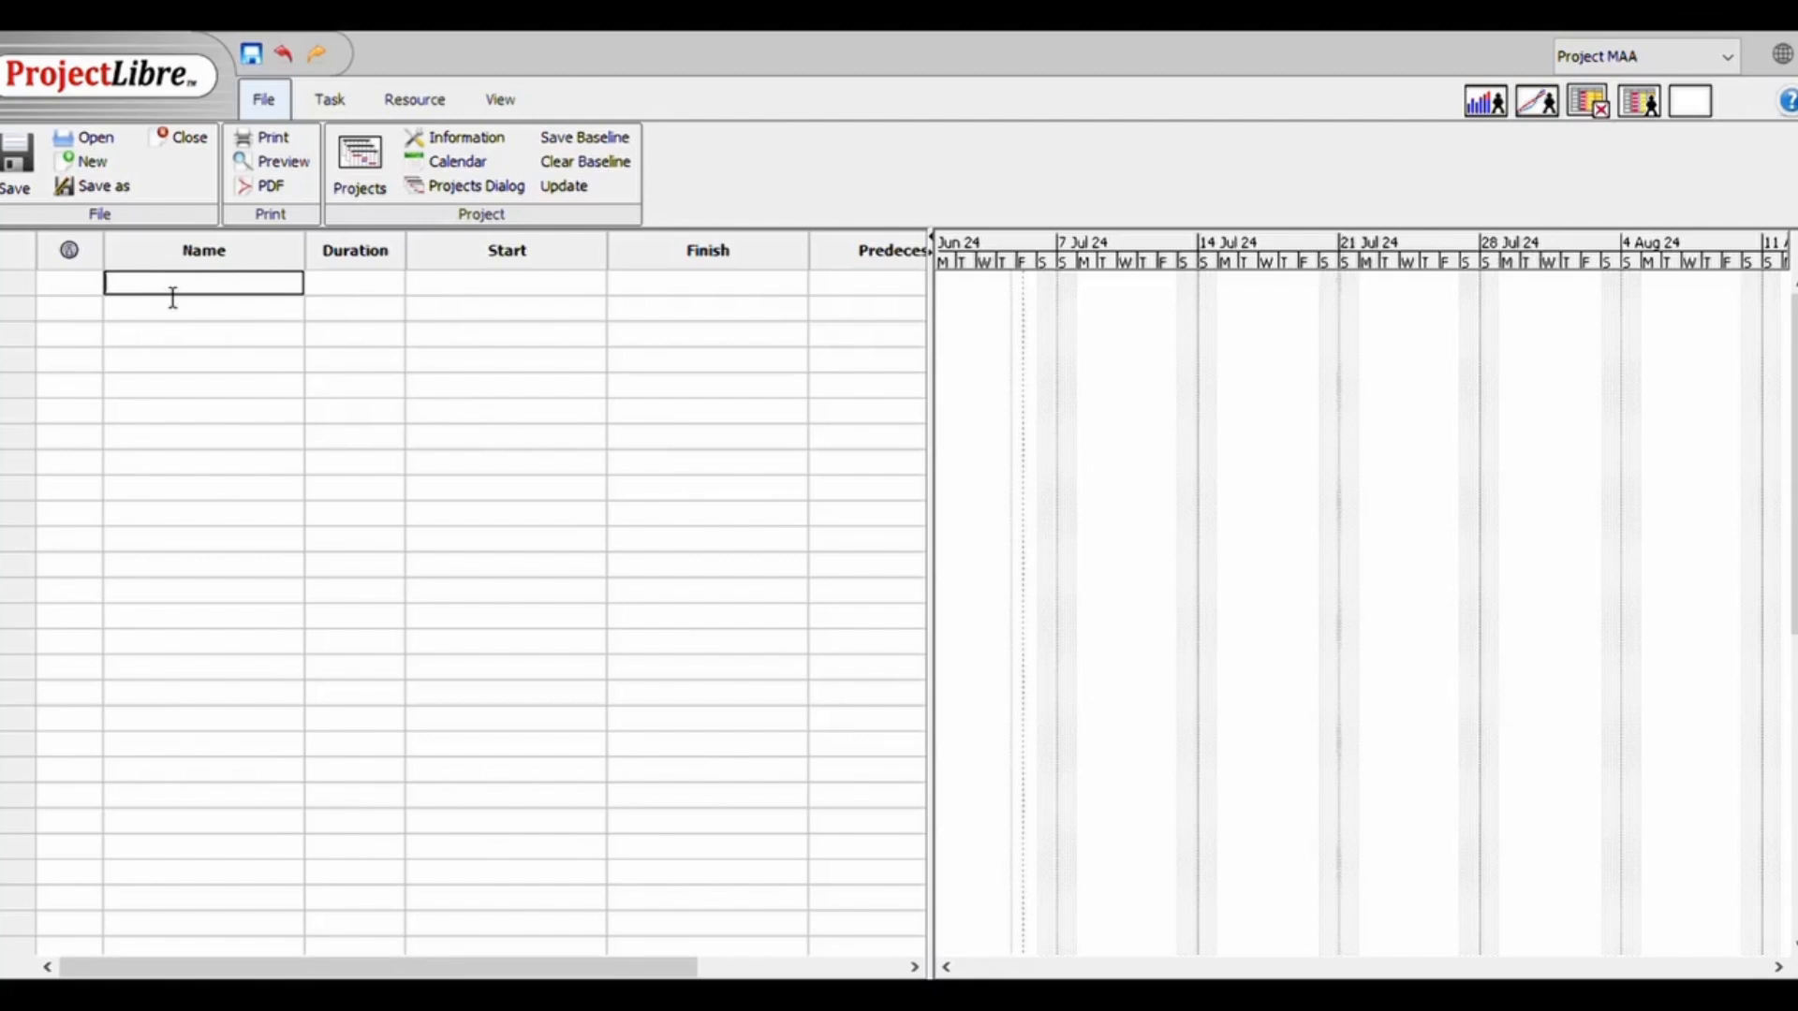
pyautogui.hotkey('ctrl', 'v')
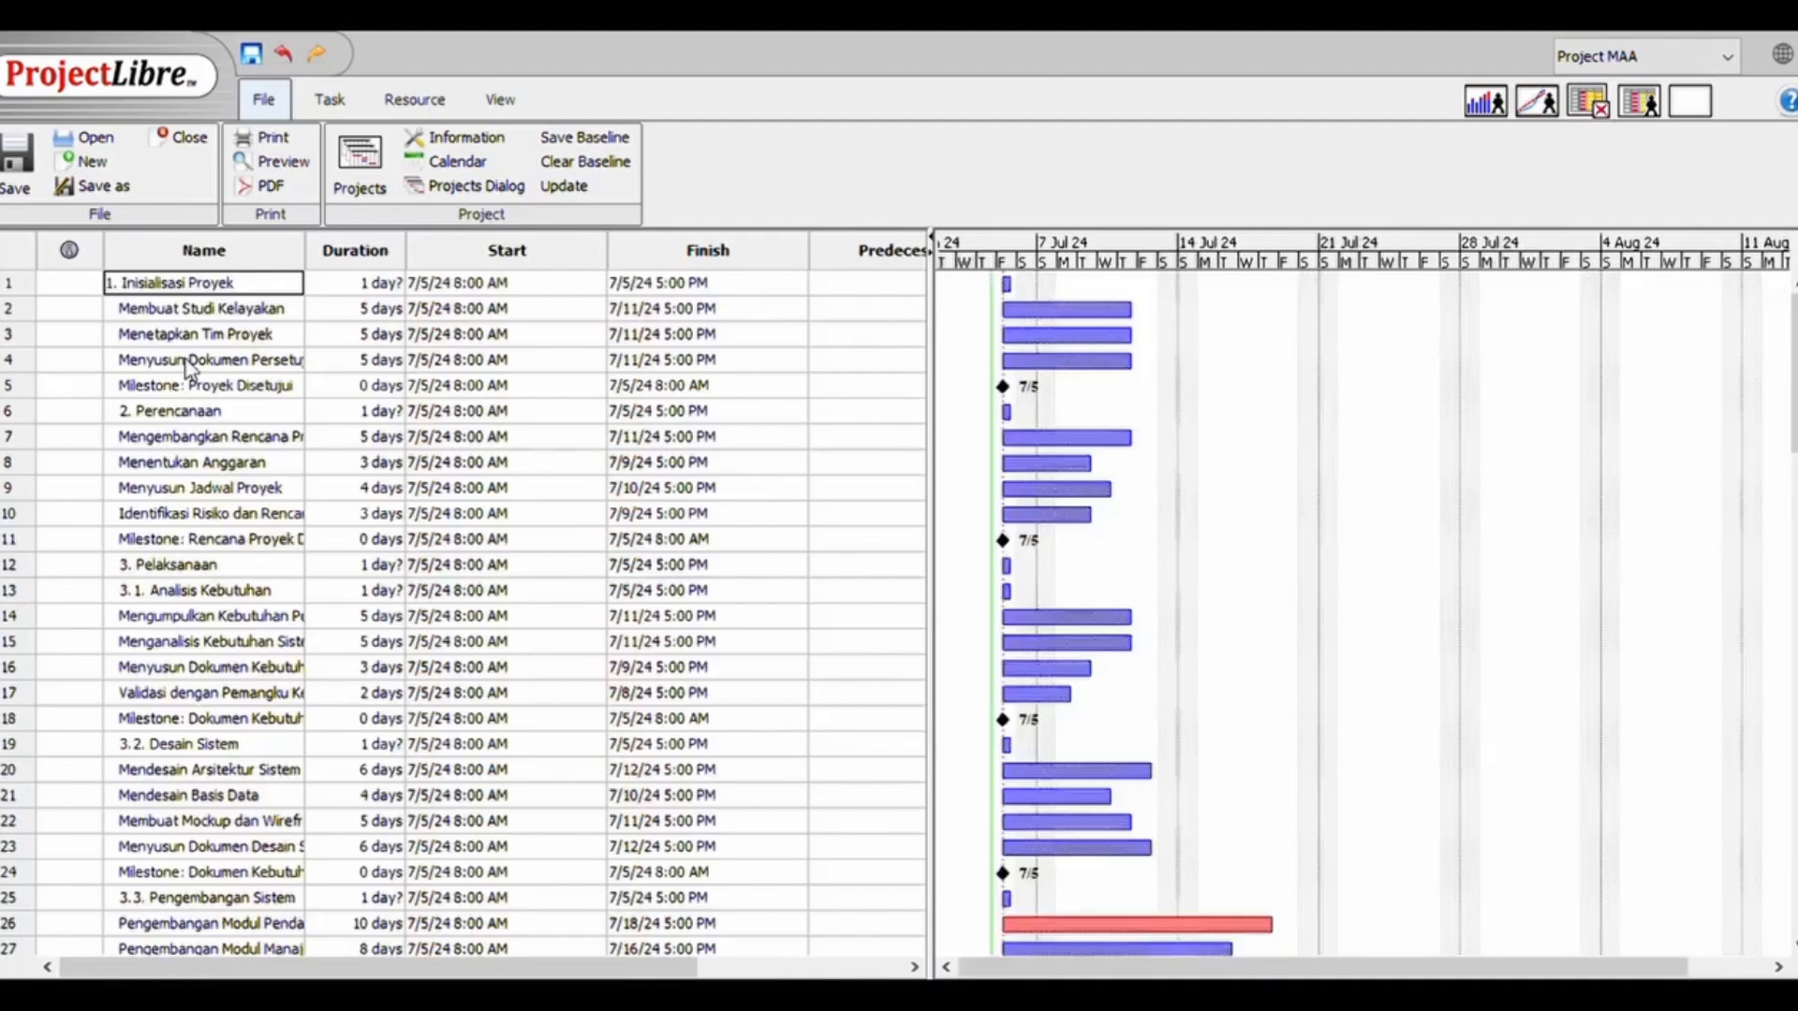
# Indent Membuat Studi Kelayakan as a subtask of 1. Inisialisasi Proyek
pyautogui.click(208, 412)
pyautogui.doubleClick(212, 312)
pyautogui.hotkey('ctrl', 'a')
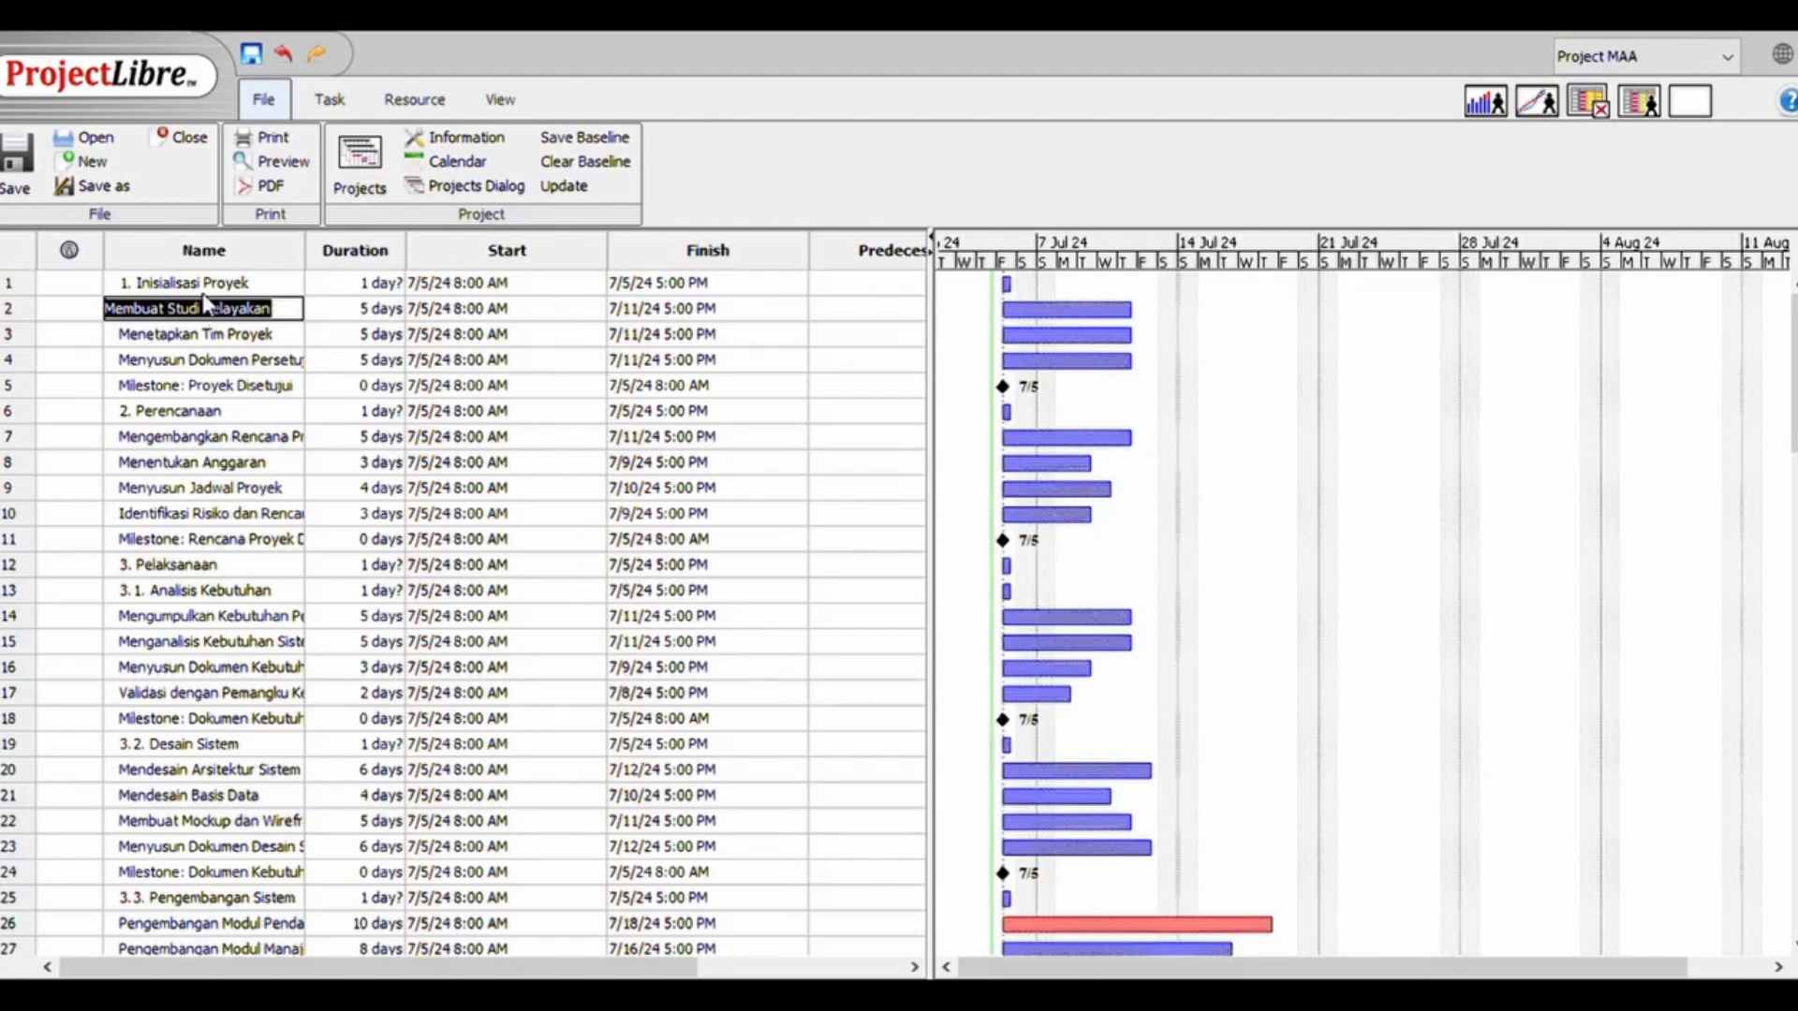
pyautogui.click(230, 388)
pyautogui.click(332, 99)
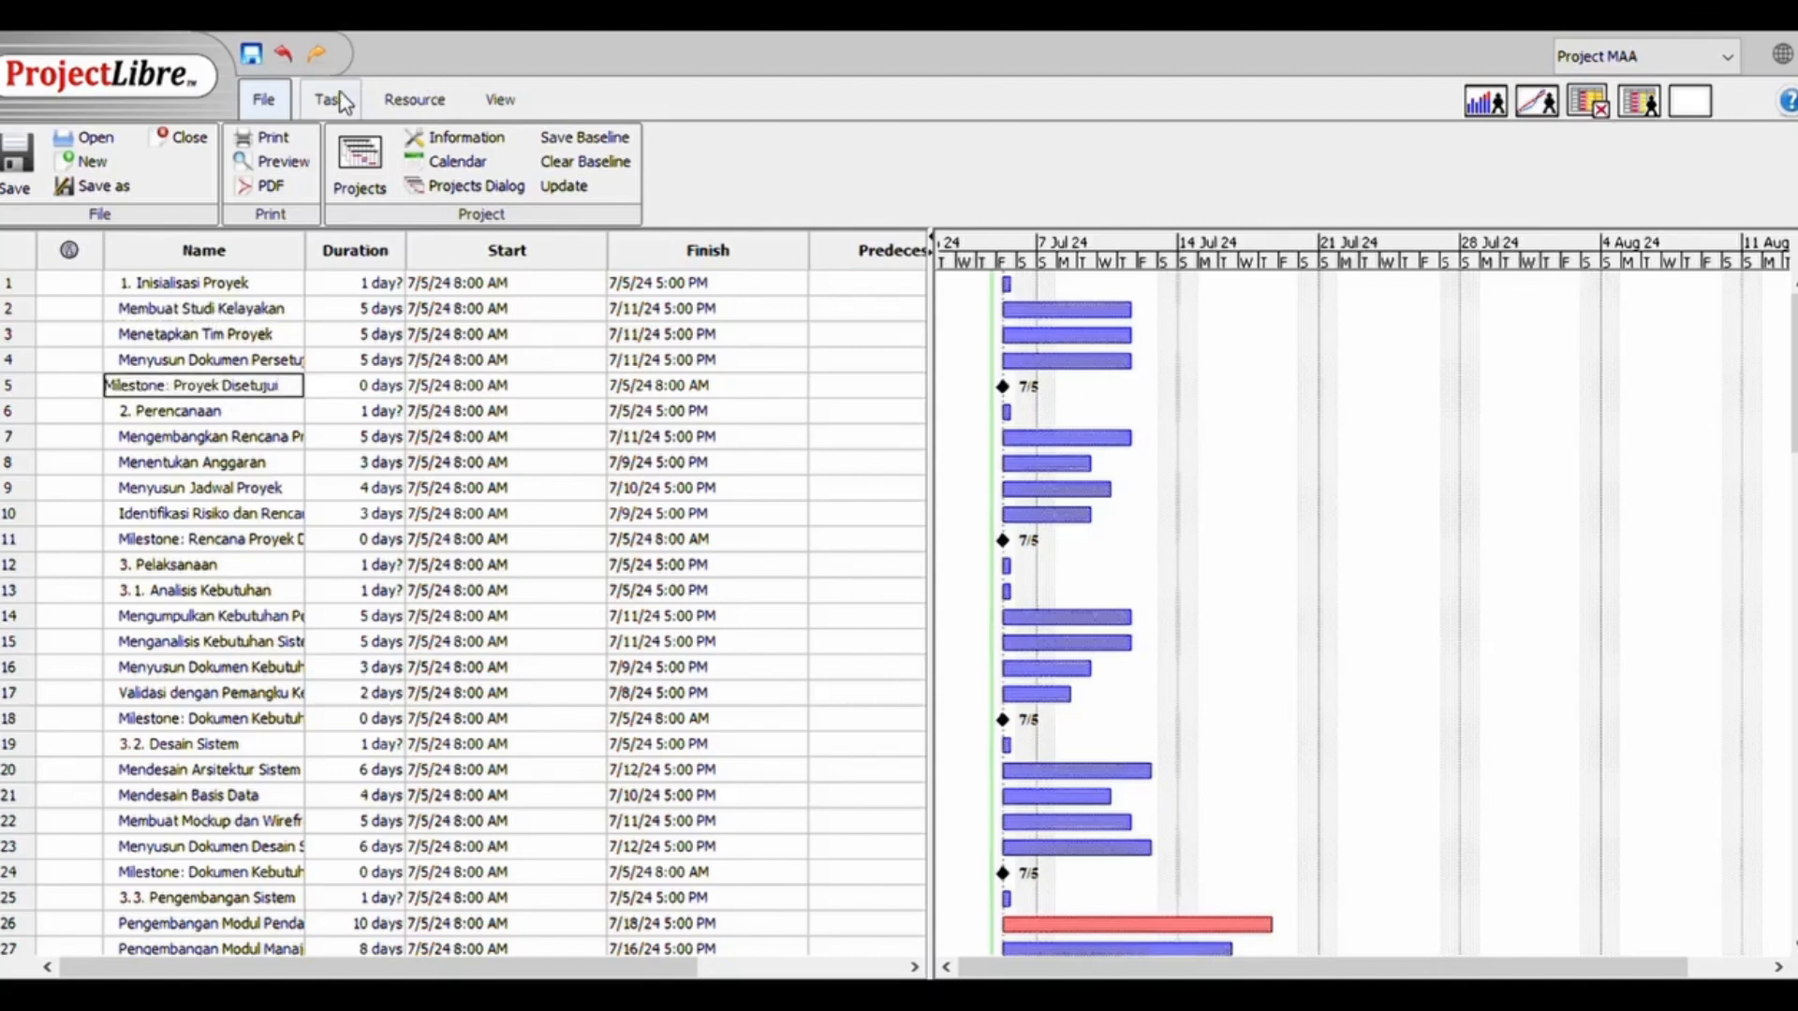
pyautogui.click(243, 314)
pyautogui.click(243, 314)
pyautogui.click(565, 142)
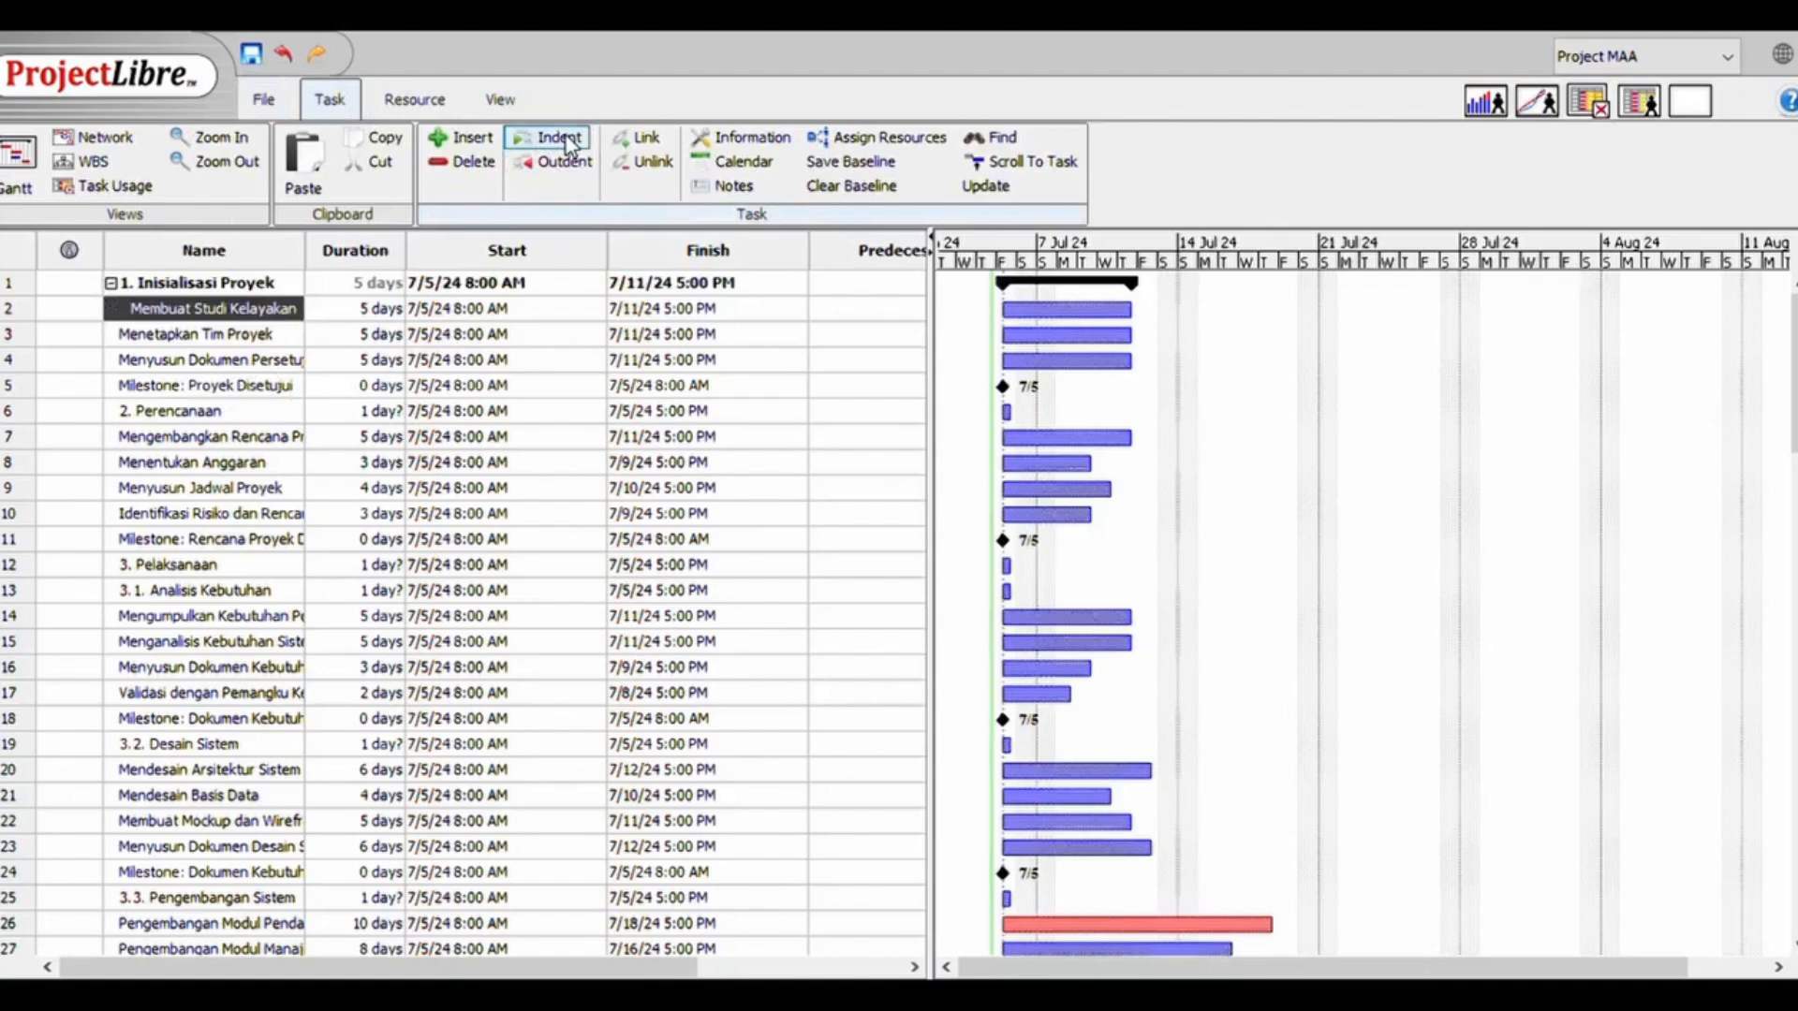
# Indent tasks 3 to 5, from Menetapkan Tim Proyek to Milestone: Proyek Disetujui, under 1. Inisialisasi Proyek
pyautogui.doubleClick(273, 392)
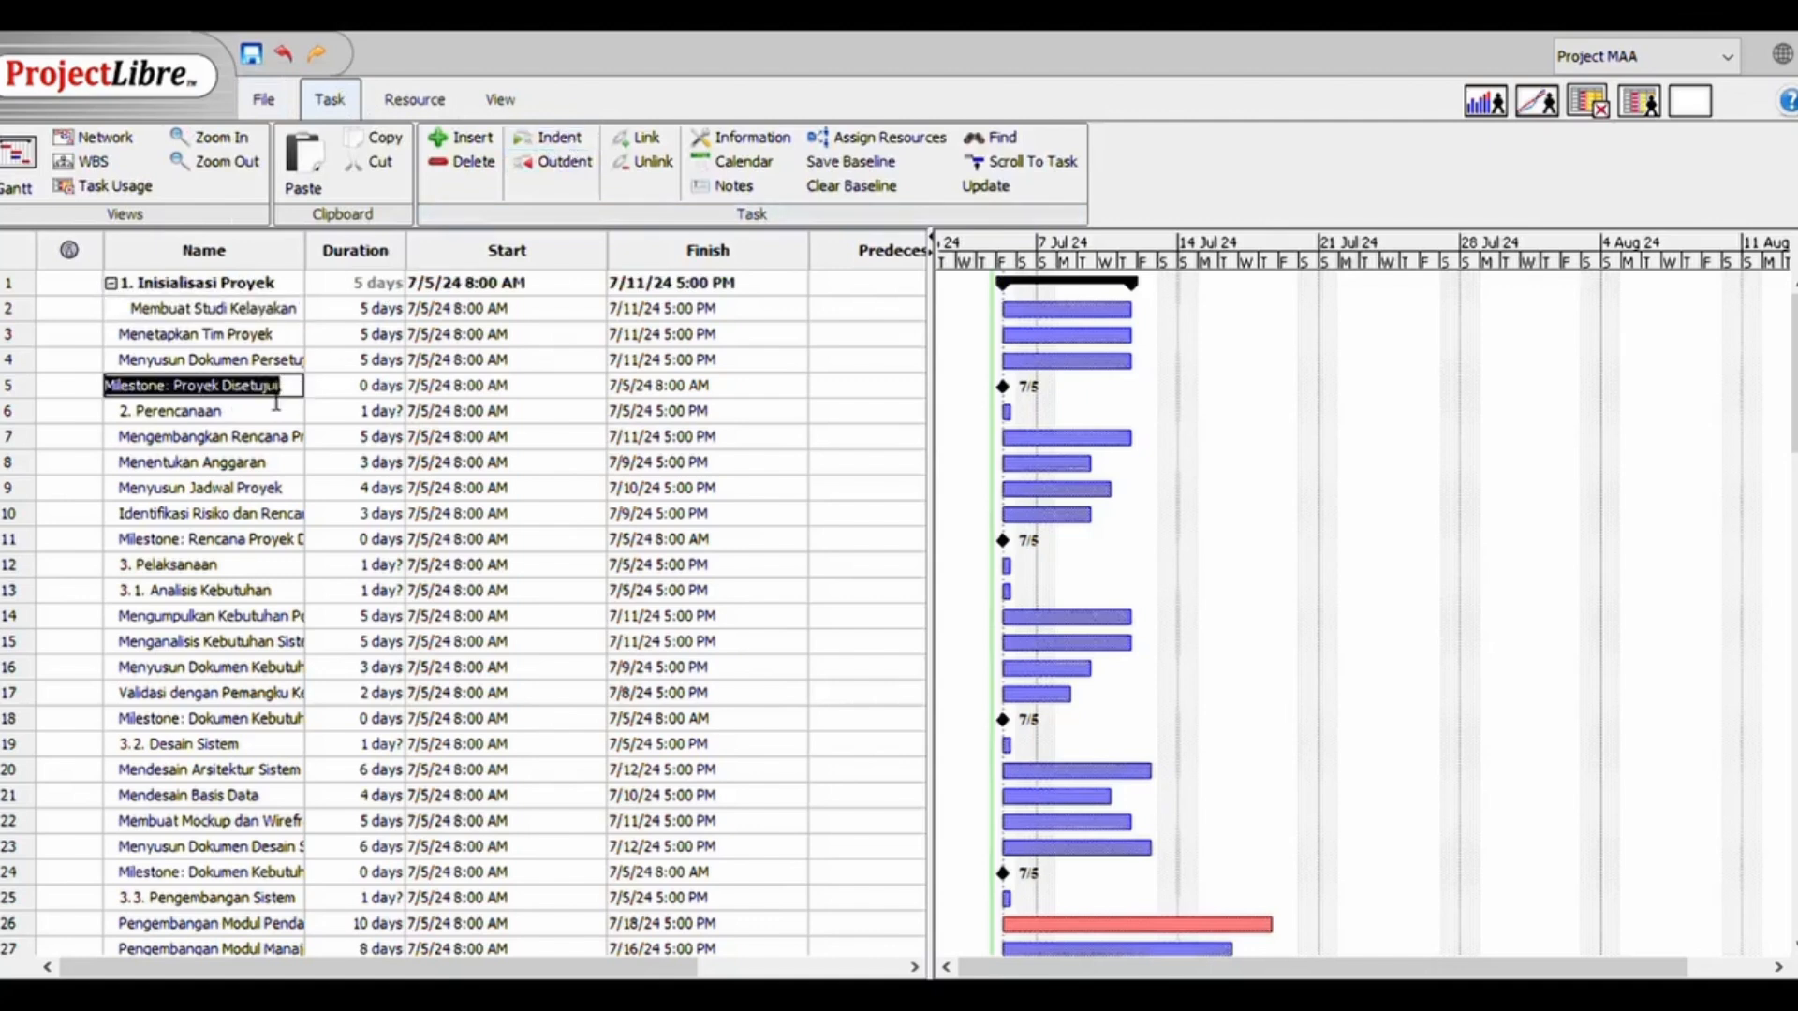
pyautogui.doubleClick(215, 337)
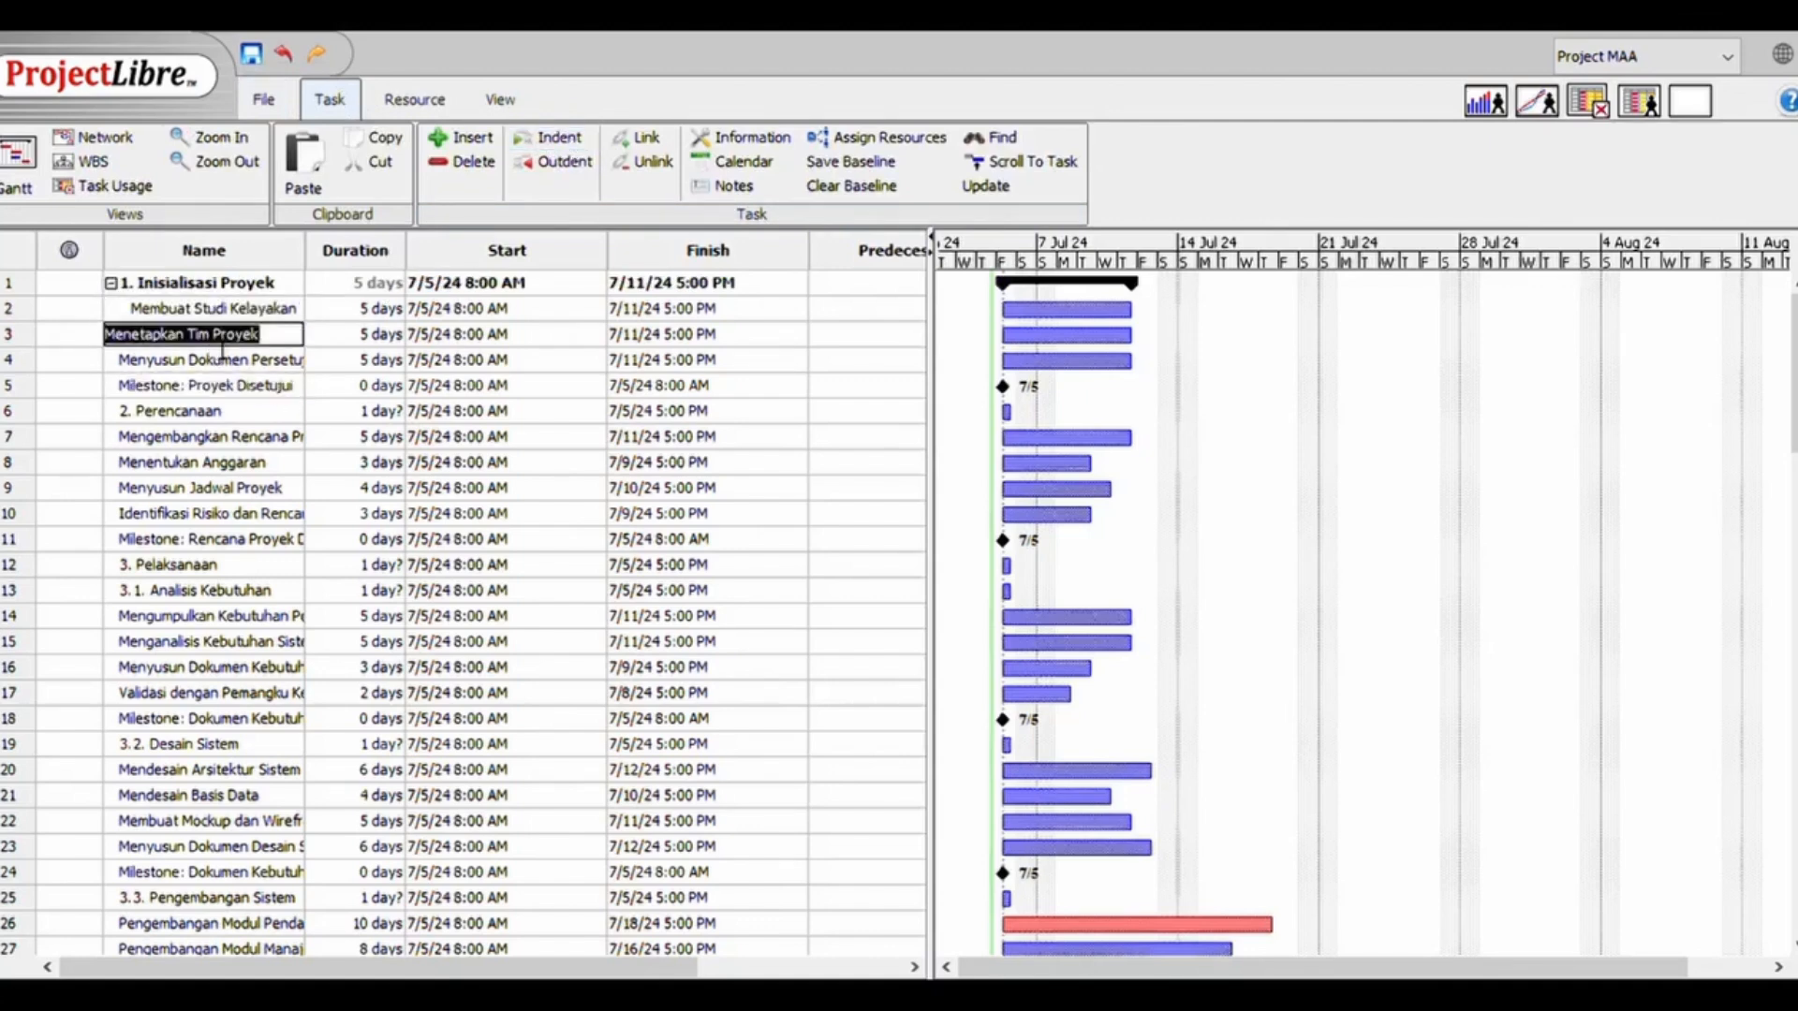
pyautogui.keyDown('shift'); pyautogui.click(236, 394); pyautogui.keyUp('shift')
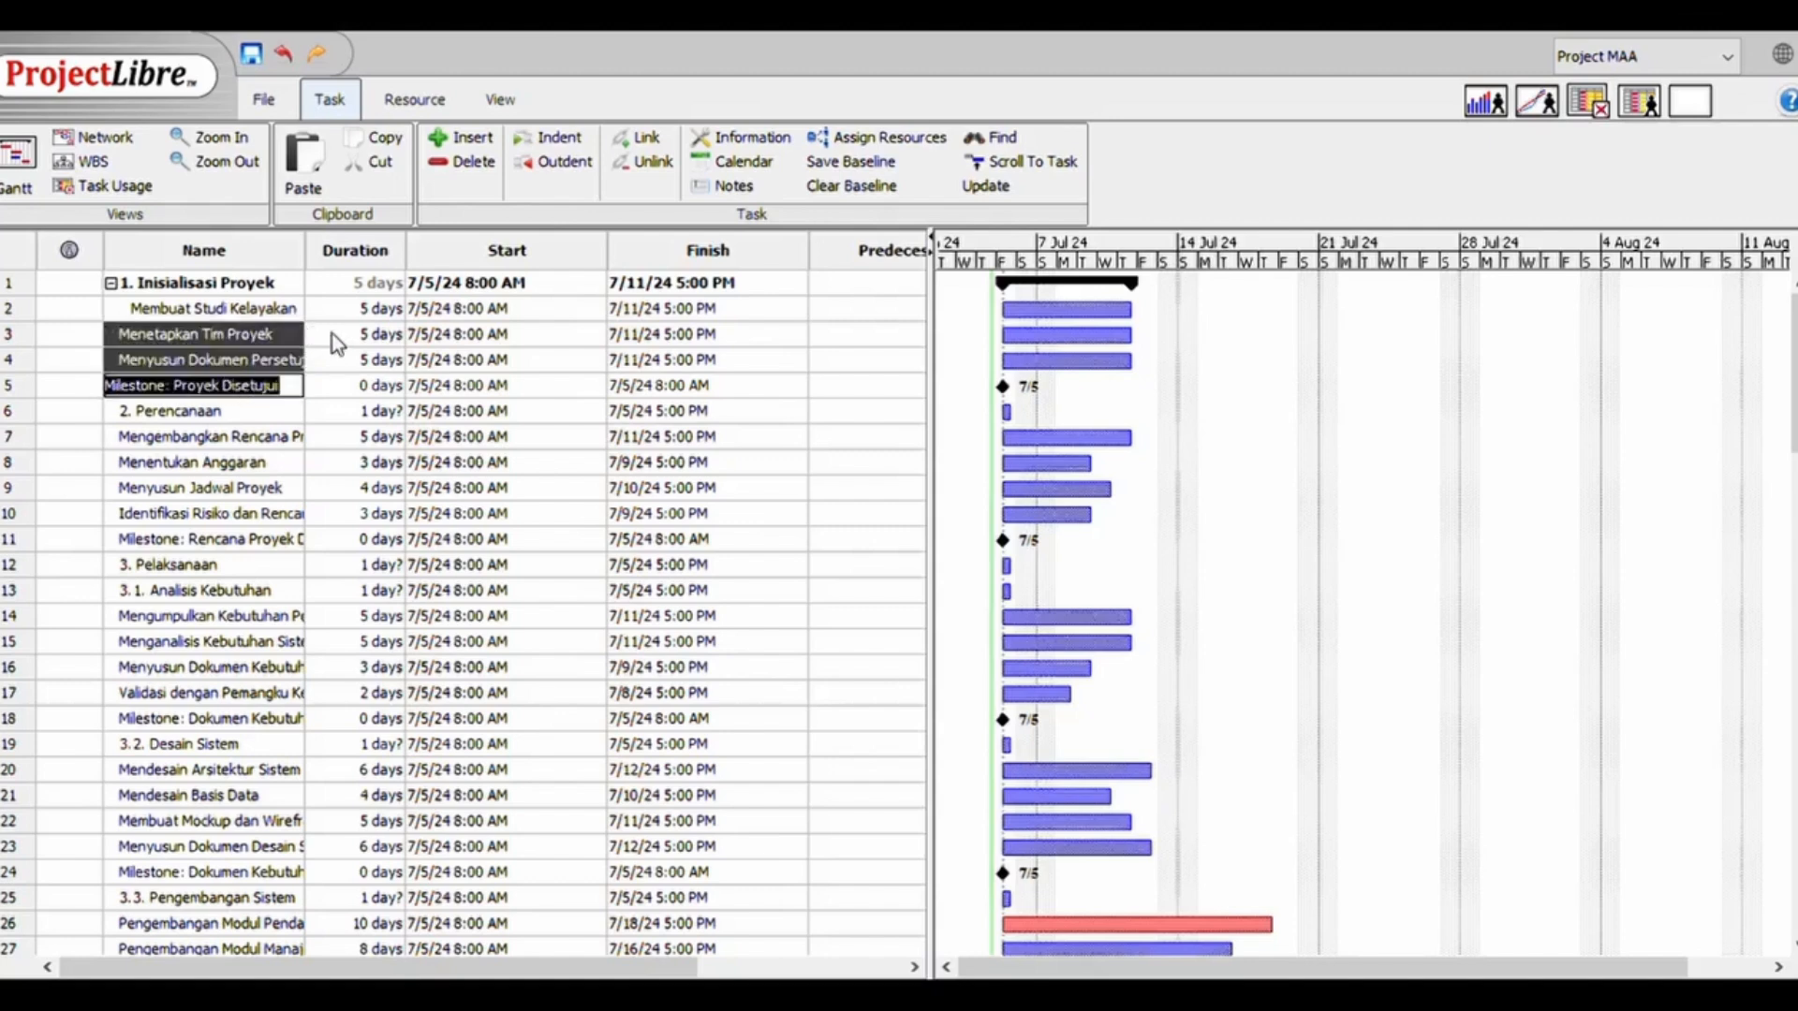
pyautogui.click(533, 143)
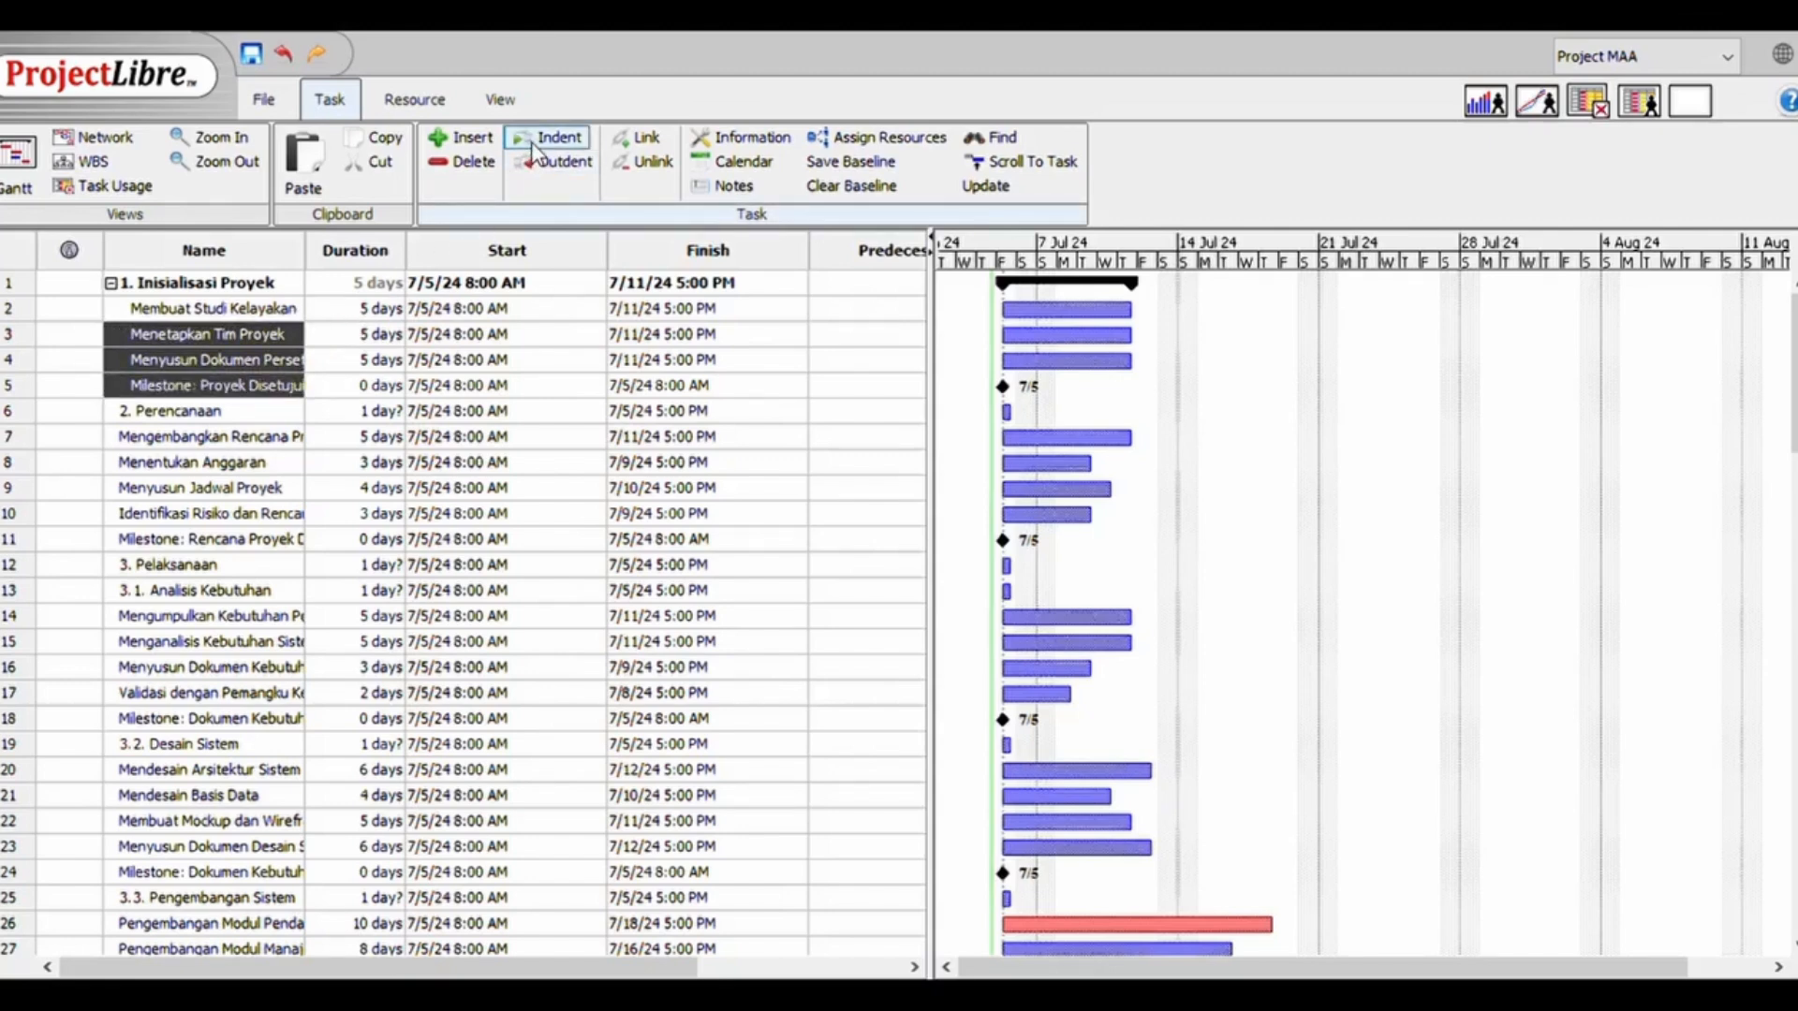
# Indent tasks 7 to 11, from Mengembangkan Rencana Proyek to the project plan milestone, under 2. Perencanaan
pyautogui.click(244, 440)
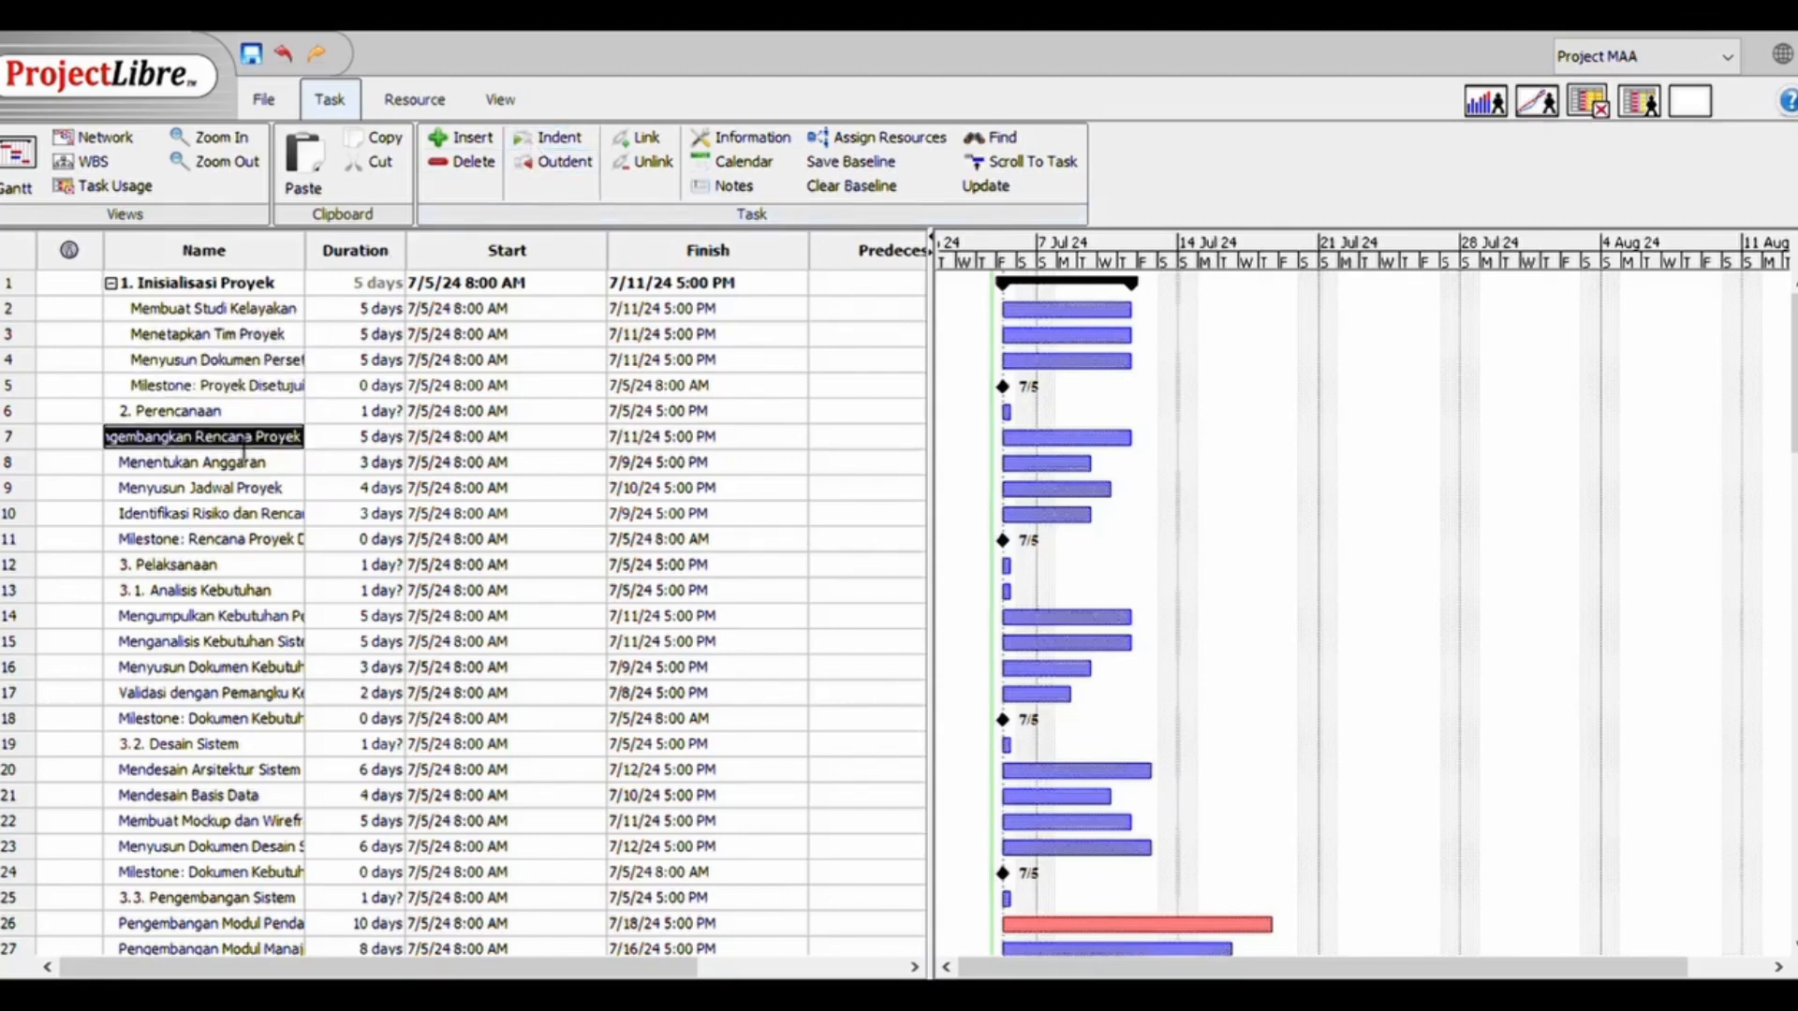
pyautogui.keyDown('shift'); pyautogui.click(200, 538); pyautogui.keyUp('shift')
pyautogui.click(551, 138)
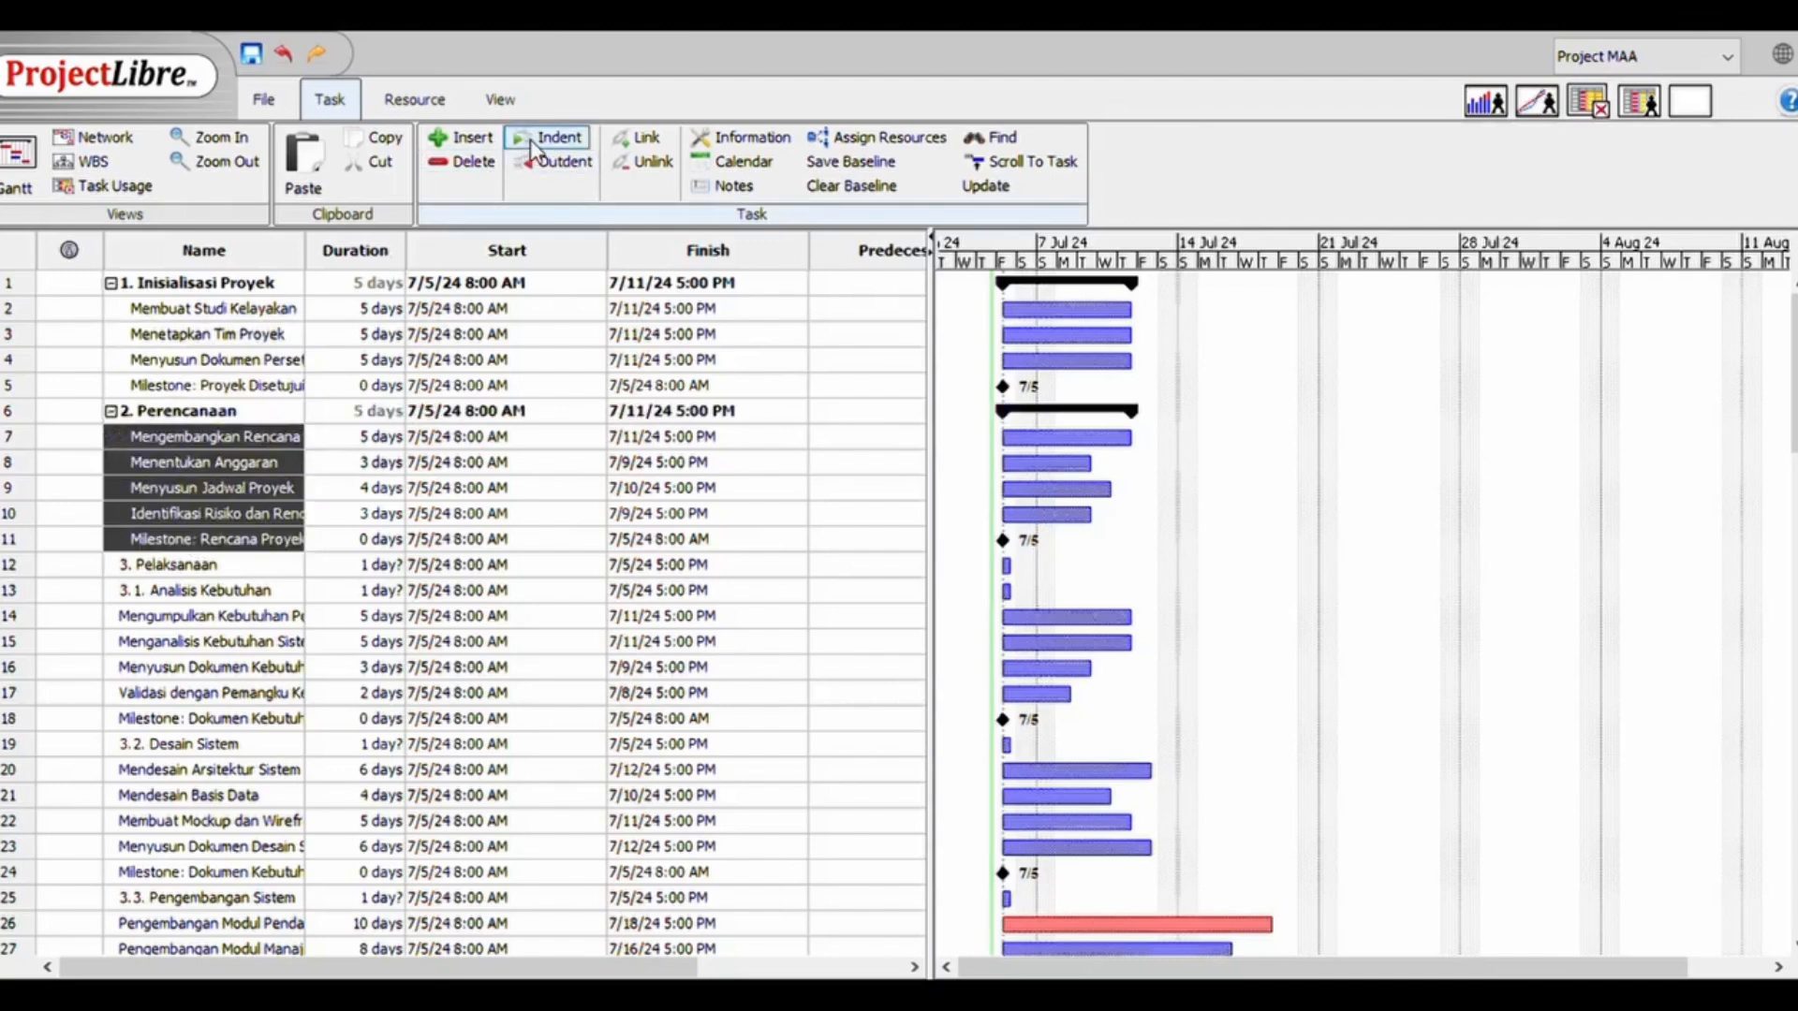
# Indent tasks 14 to 18 under 3.1. Analisis Kebutuhan, and indent 3.1 itself under 3. Pelaksanaan
pyautogui.click(210, 618)
pyautogui.keyDown('shift'); pyautogui.click(202, 722); pyautogui.keyUp('shift')
pyautogui.click(549, 140)
# Indent 3.2. Desain Sistem under 3. Pelaksanaan, with tasks 20 to 24 as its subtasks
pyautogui.click(548, 139)
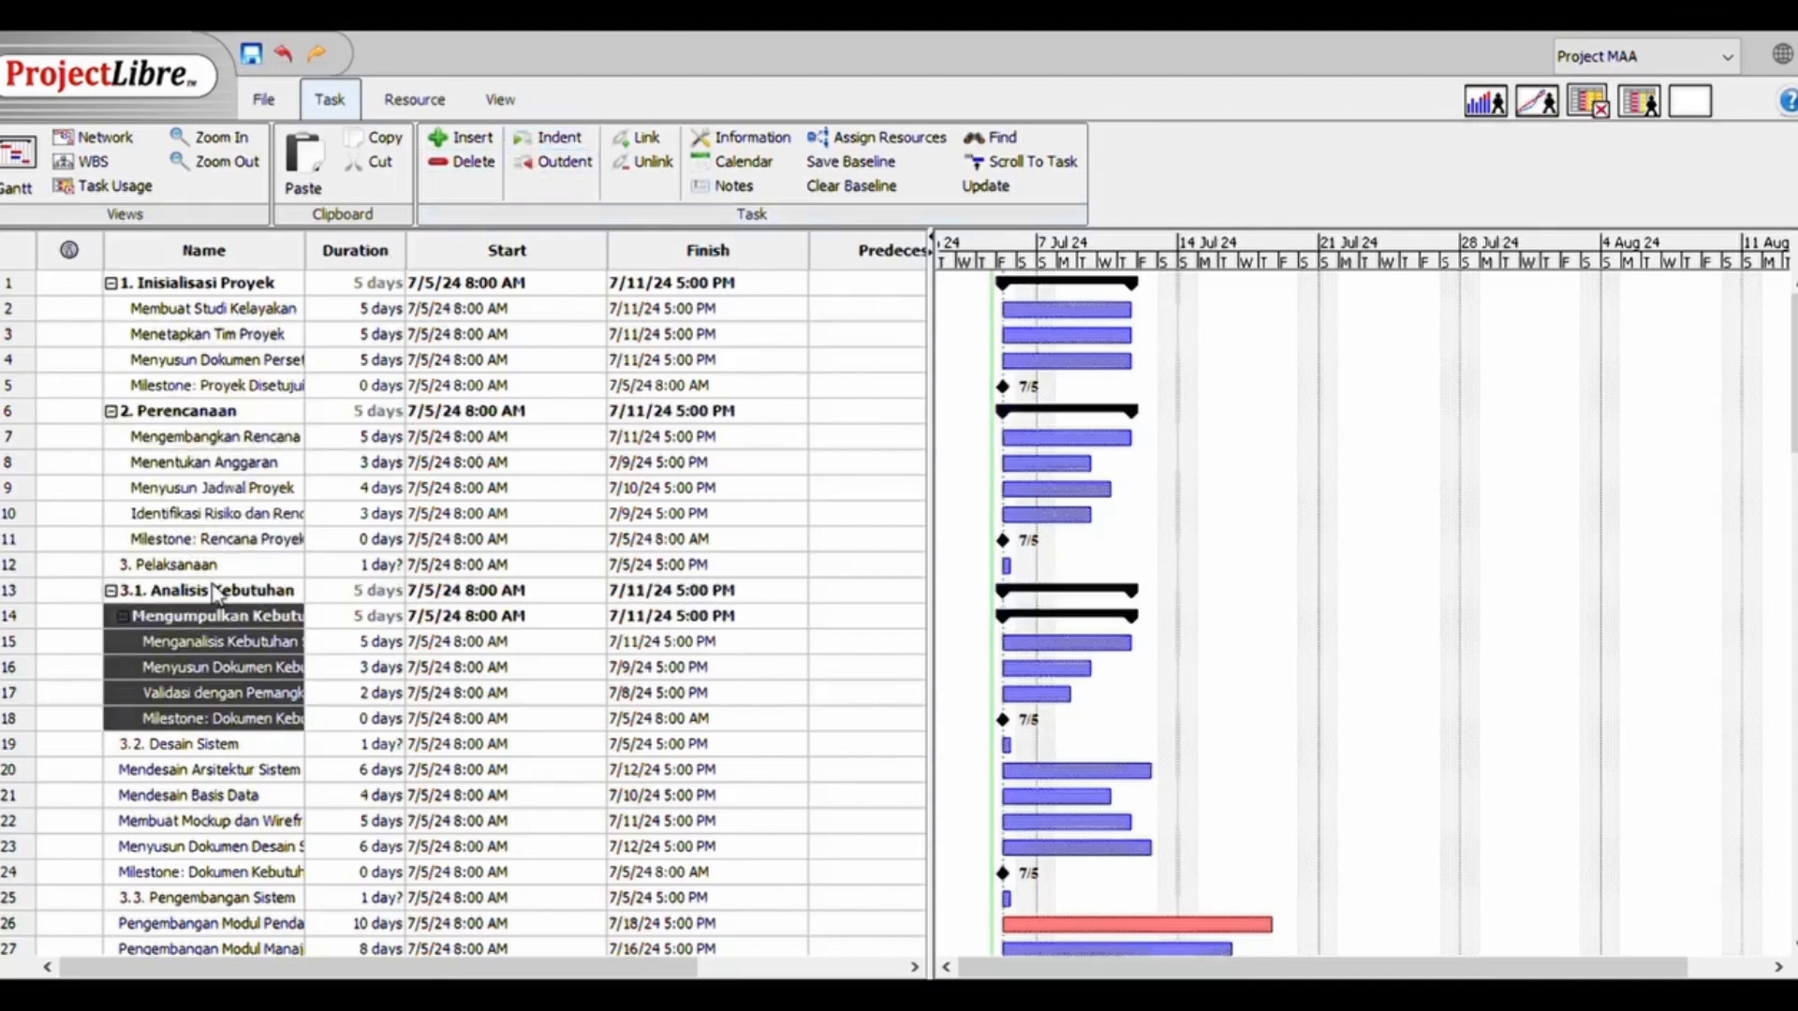
pyautogui.click(221, 593)
pyautogui.click(547, 142)
pyautogui.click(218, 749)
pyautogui.click(219, 769)
pyautogui.keyDown('shift'); pyautogui.click(206, 872); pyautogui.keyUp('shift')
pyautogui.click(549, 140)
# Indent 3.3. Pengembangan Sistem under 3. Pelaksanaan, with module development tasks and milestone 26 to 33 as its subtasks
pyautogui.scroll(-4, 242, 640)
pyautogui.click(242, 621)
pyautogui.click(242, 644)
pyautogui.keyDown('shift'); pyautogui.click(170, 824); pyautogui.keyUp('shift')
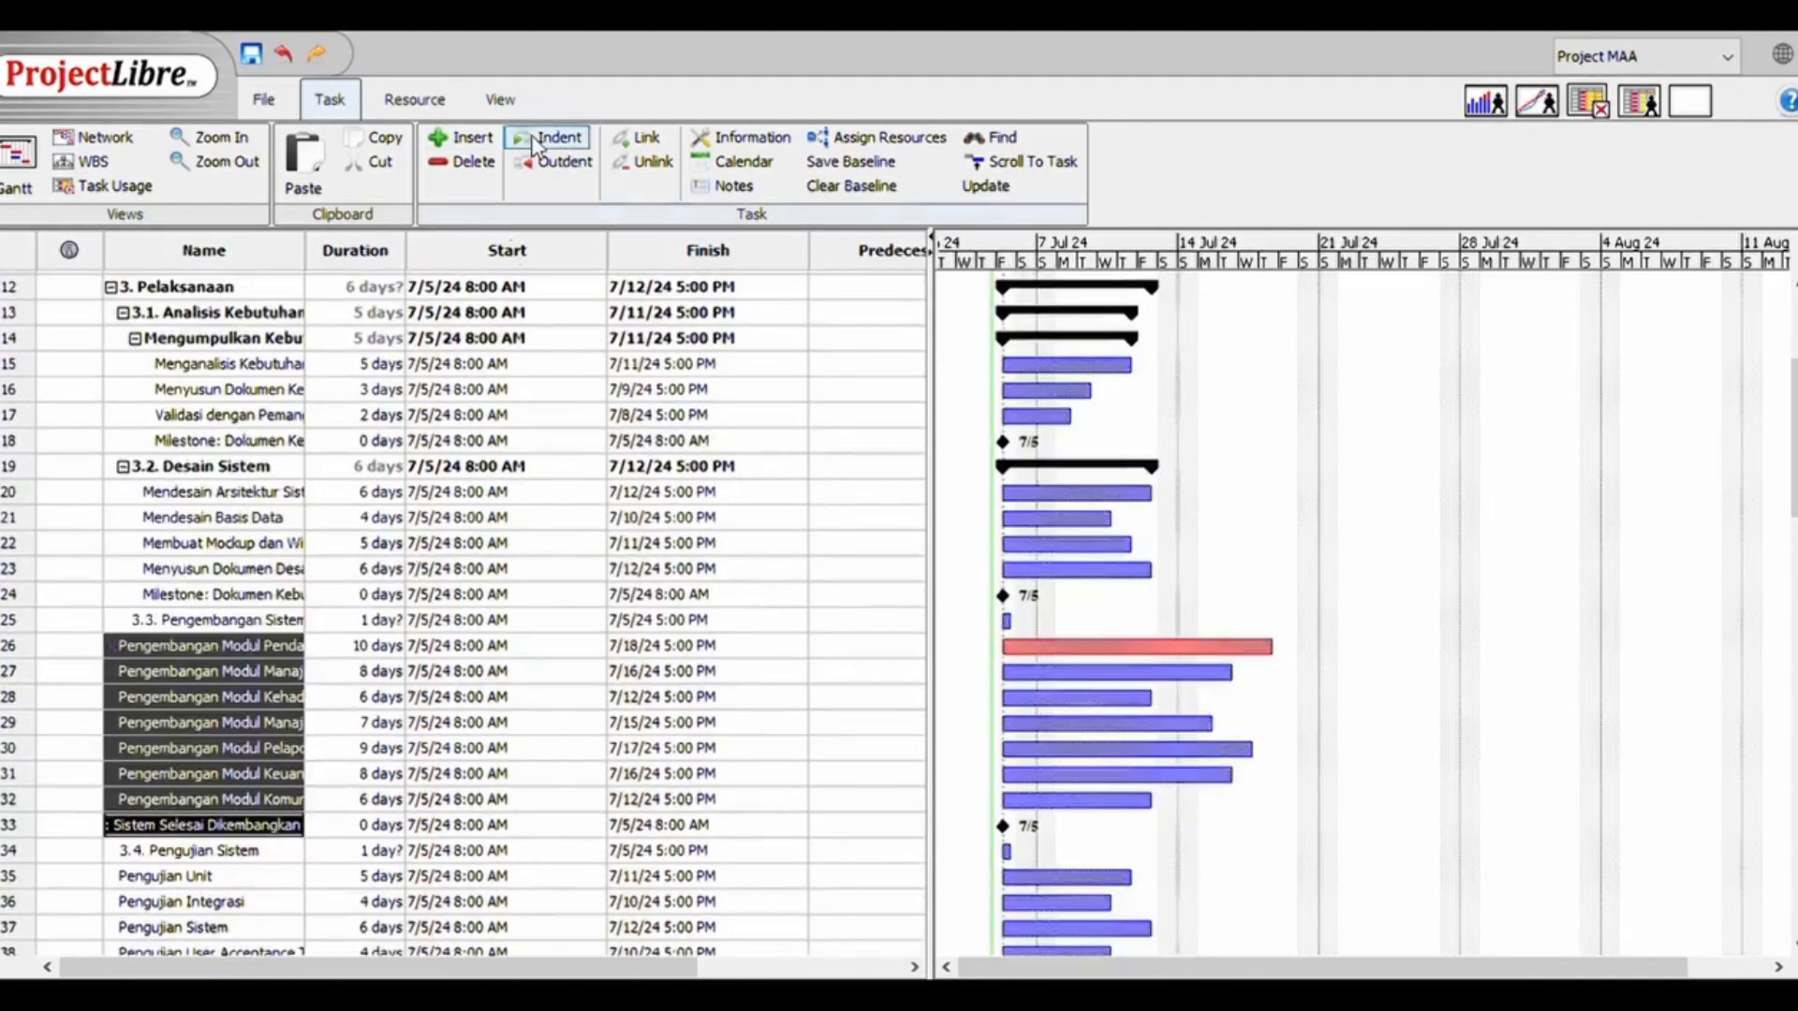
pyautogui.click(549, 140)
# Indent 3.4. Pengujian Sistem under 3. Pelaksanaan, with testing tasks and milestone 35 to 39 as its subtasks
pyautogui.click(201, 851)
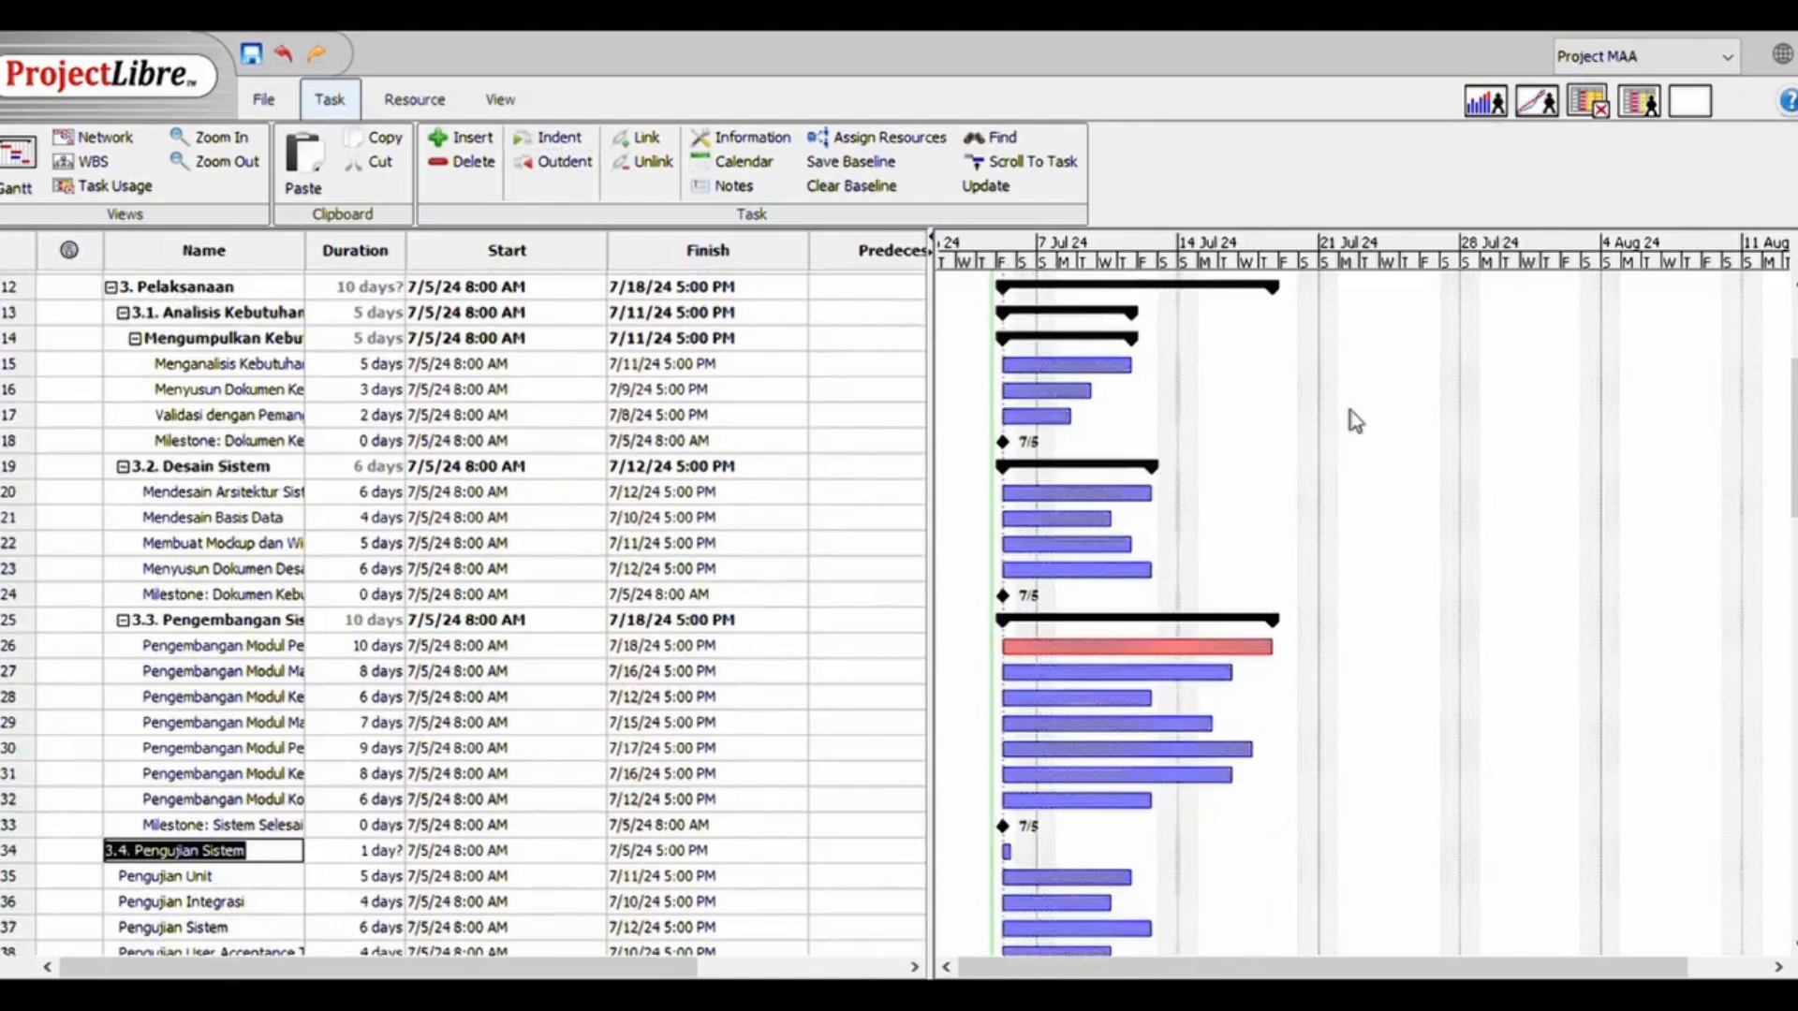
pyautogui.scroll(-2, 234, 749)
pyautogui.click(225, 737)
pyautogui.click(212, 685)
pyautogui.keyDown('shift'); pyautogui.click(206, 788); pyautogui.keyUp('shift')
pyautogui.click(548, 140)
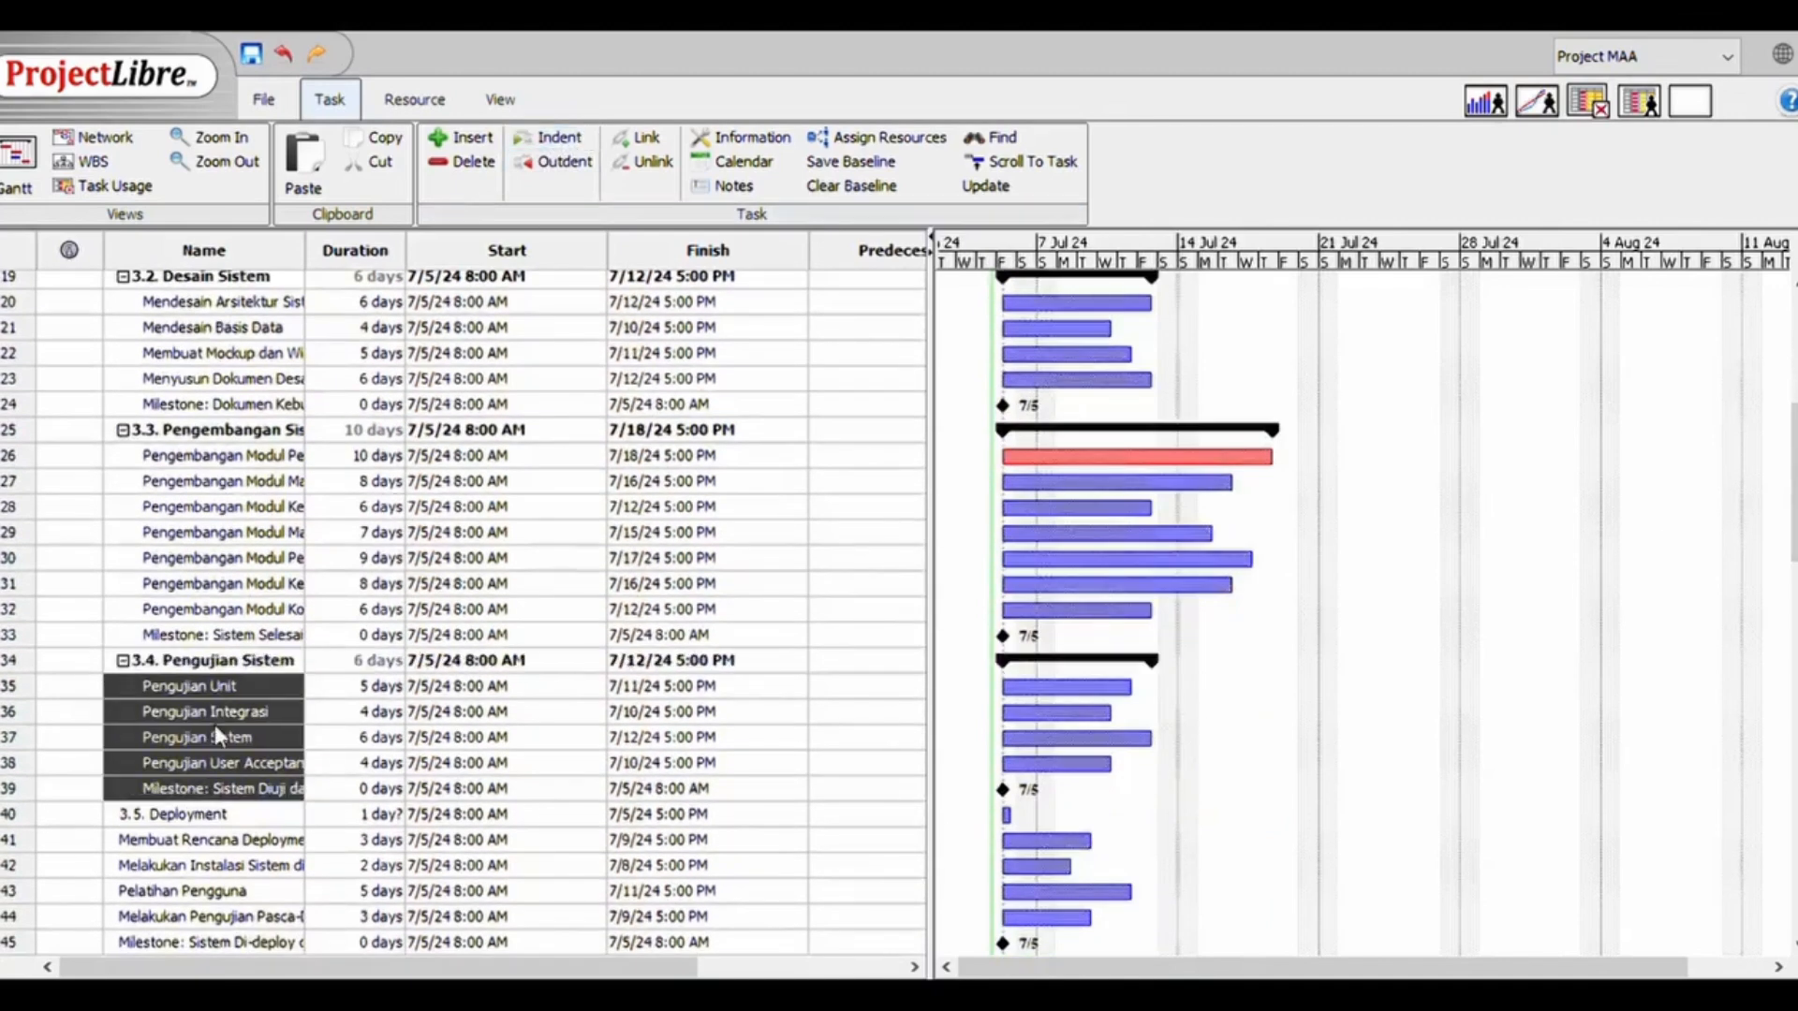
# Indent 3.5. Deployment under 3. Pelaksanaan, with tasks and milestones 41 to 46 as its subtasks
pyautogui.click(202, 840)
pyautogui.scroll(-3, 962, 698)
pyautogui.keyDown('shift'); pyautogui.click(217, 721); pyautogui.keyUp('shift')
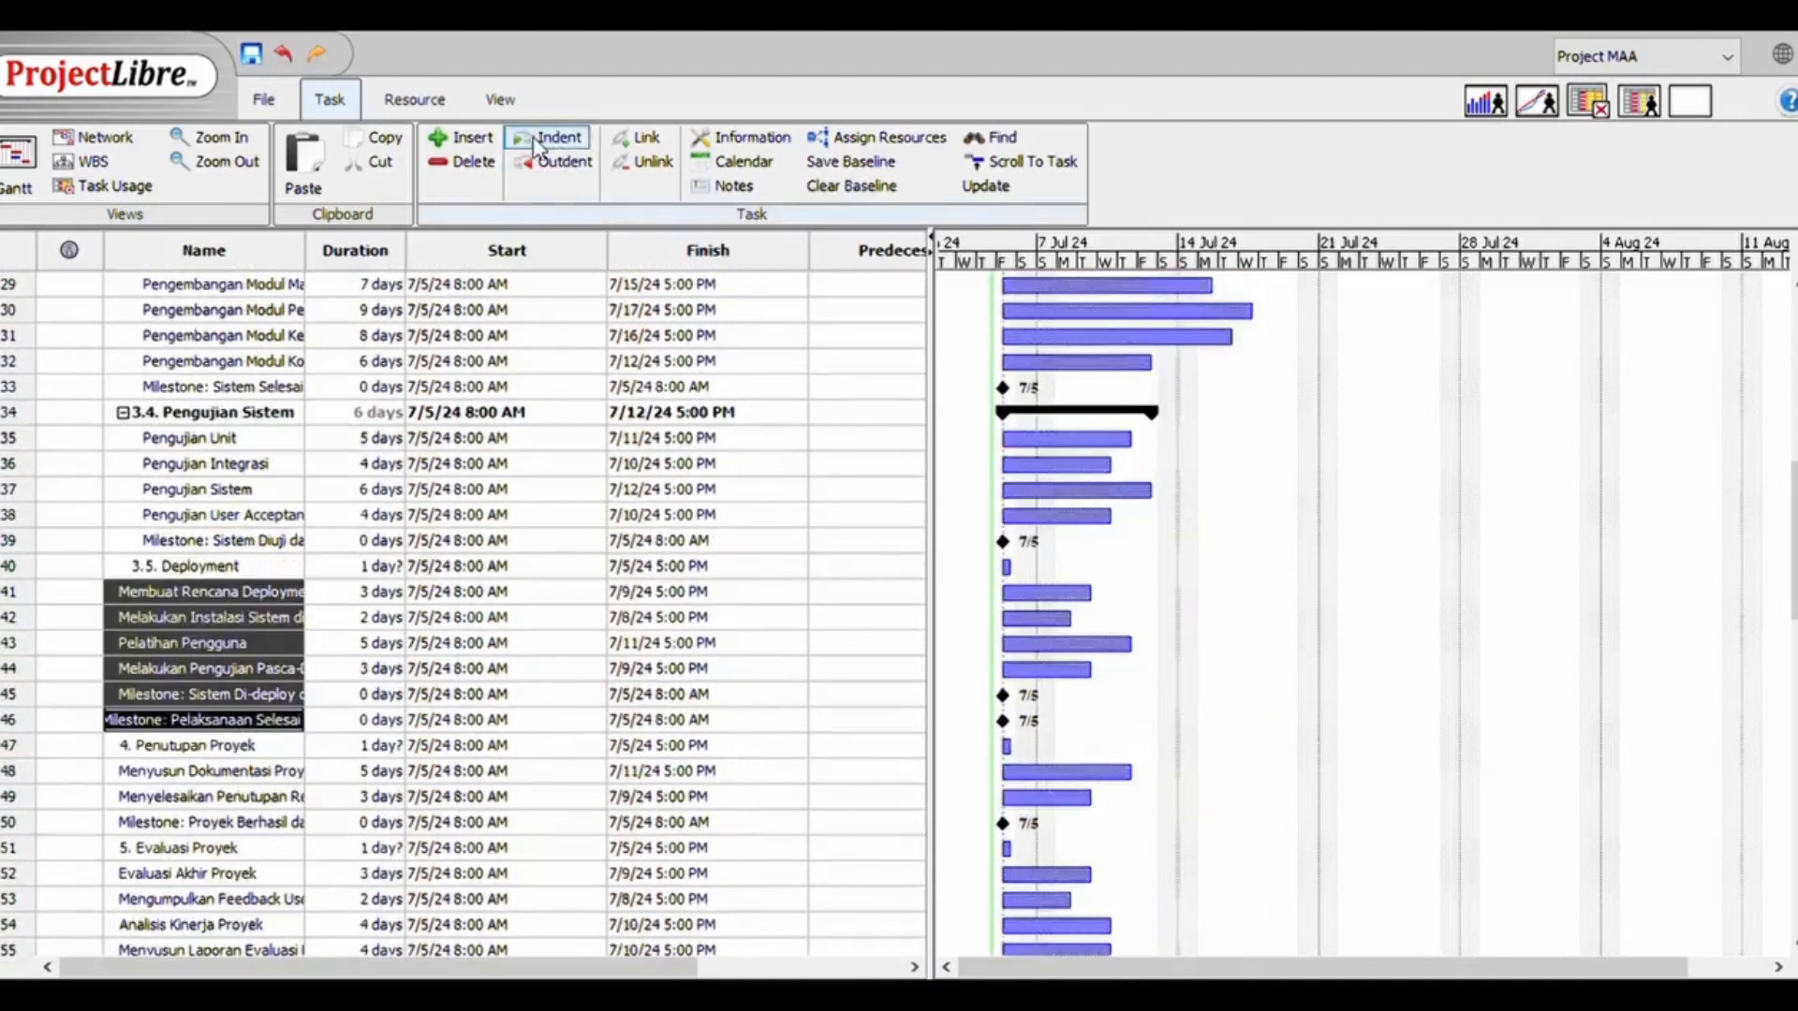
pyautogui.click(549, 140)
# Indent tasks 48 to 50, the closing documentation, project closure and final milestone, under 4. Penutupan Proyek
pyautogui.click(201, 745)
pyautogui.click(208, 771)
pyautogui.keyDown('shift'); pyautogui.click(208, 824); pyautogui.keyUp('shift')
pyautogui.click(550, 139)
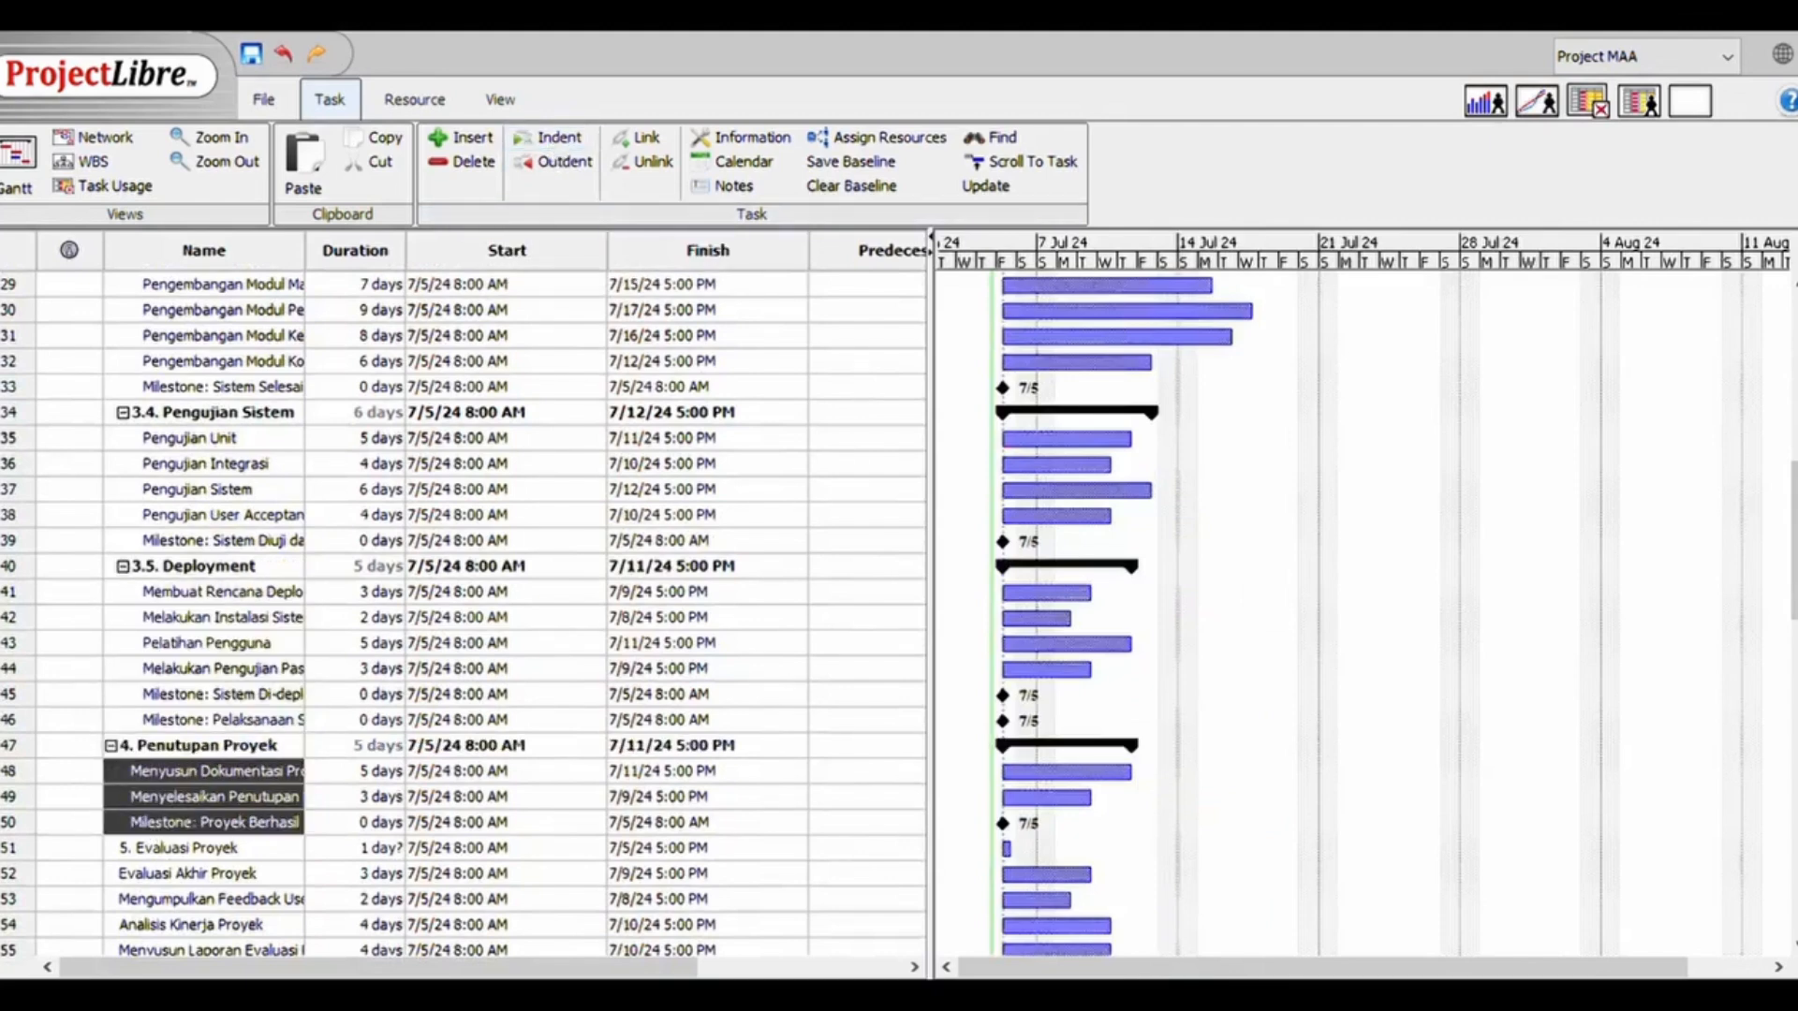
# Indent tasks 52 to 57, from Evaluasi Akhir Proyek to the evaluation report milestone, under 5. Evaluasi Proyek
pyautogui.scroll(-3, 215, 750)
pyautogui.click(215, 637)
pyautogui.keyDown('shift'); pyautogui.click(210, 765); pyautogui.keyUp('shift')
pyautogui.click(549, 139)
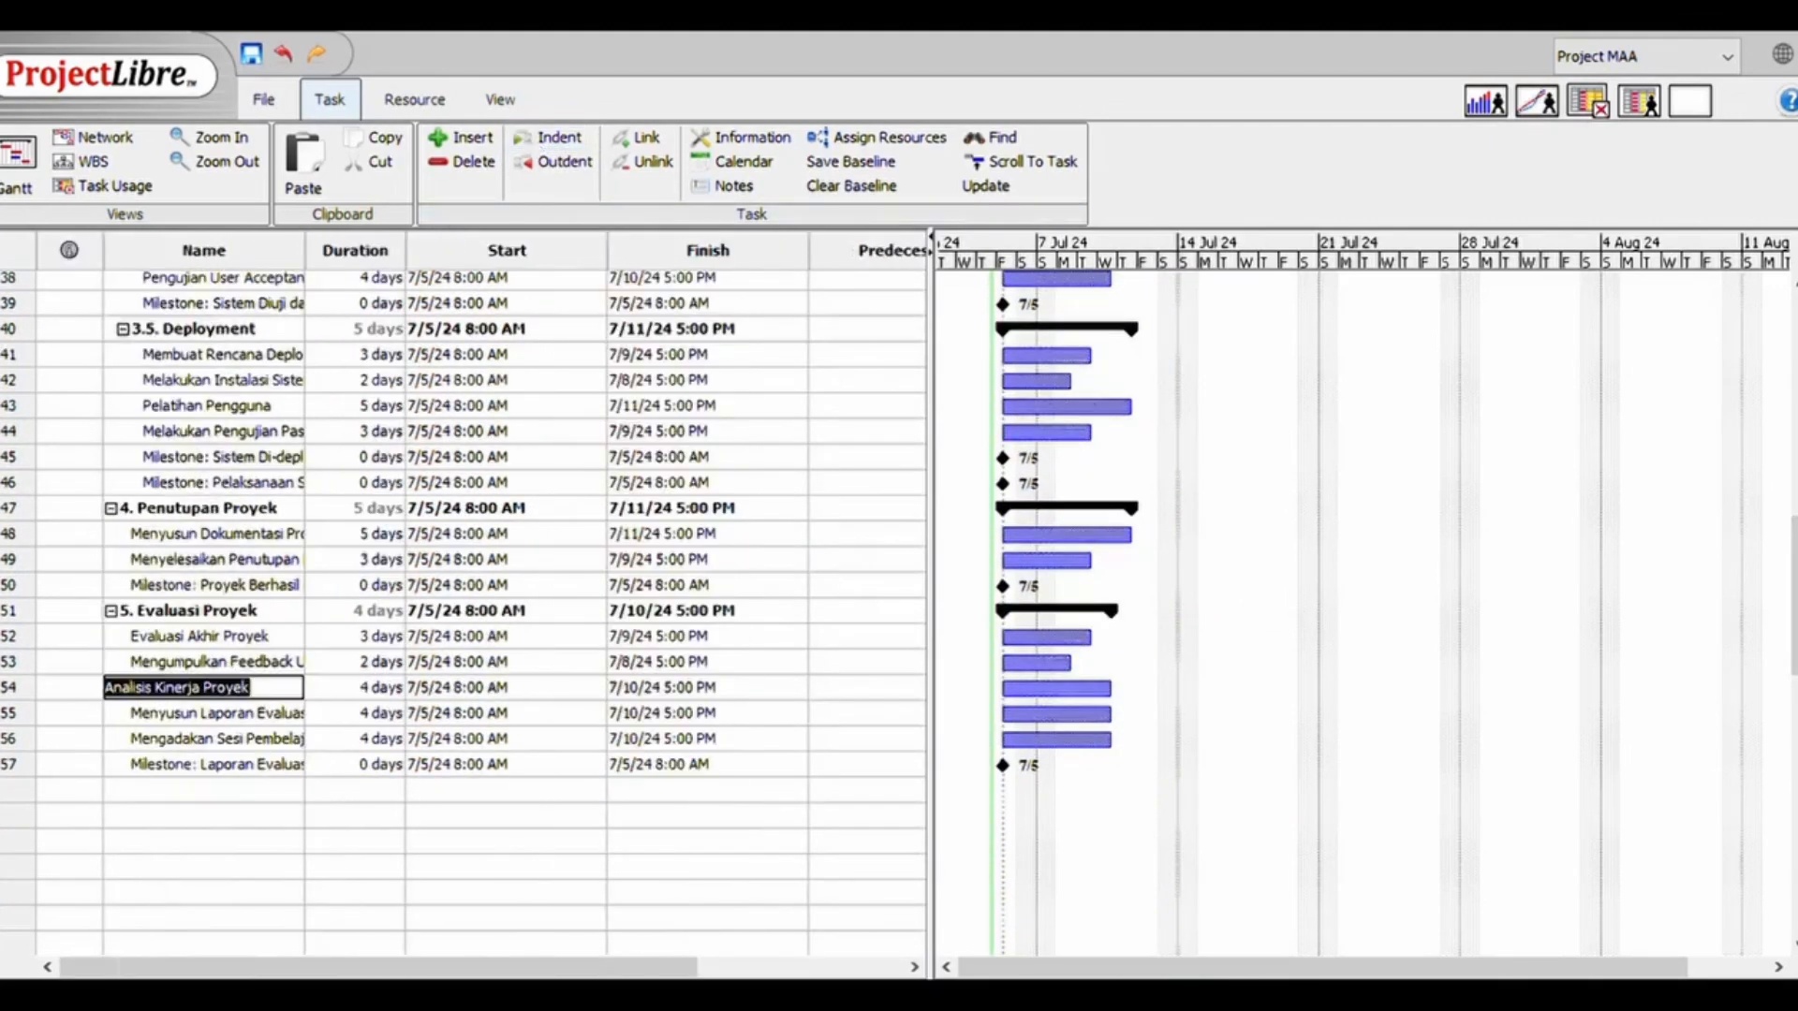
# Outdent tasks 15 to 18 one level so they sit beside Mengumpulkan Kebutuhan Pengguna under 3.1. Analisis Kebutuhan
pyautogui.scroll(11, 211, 667)
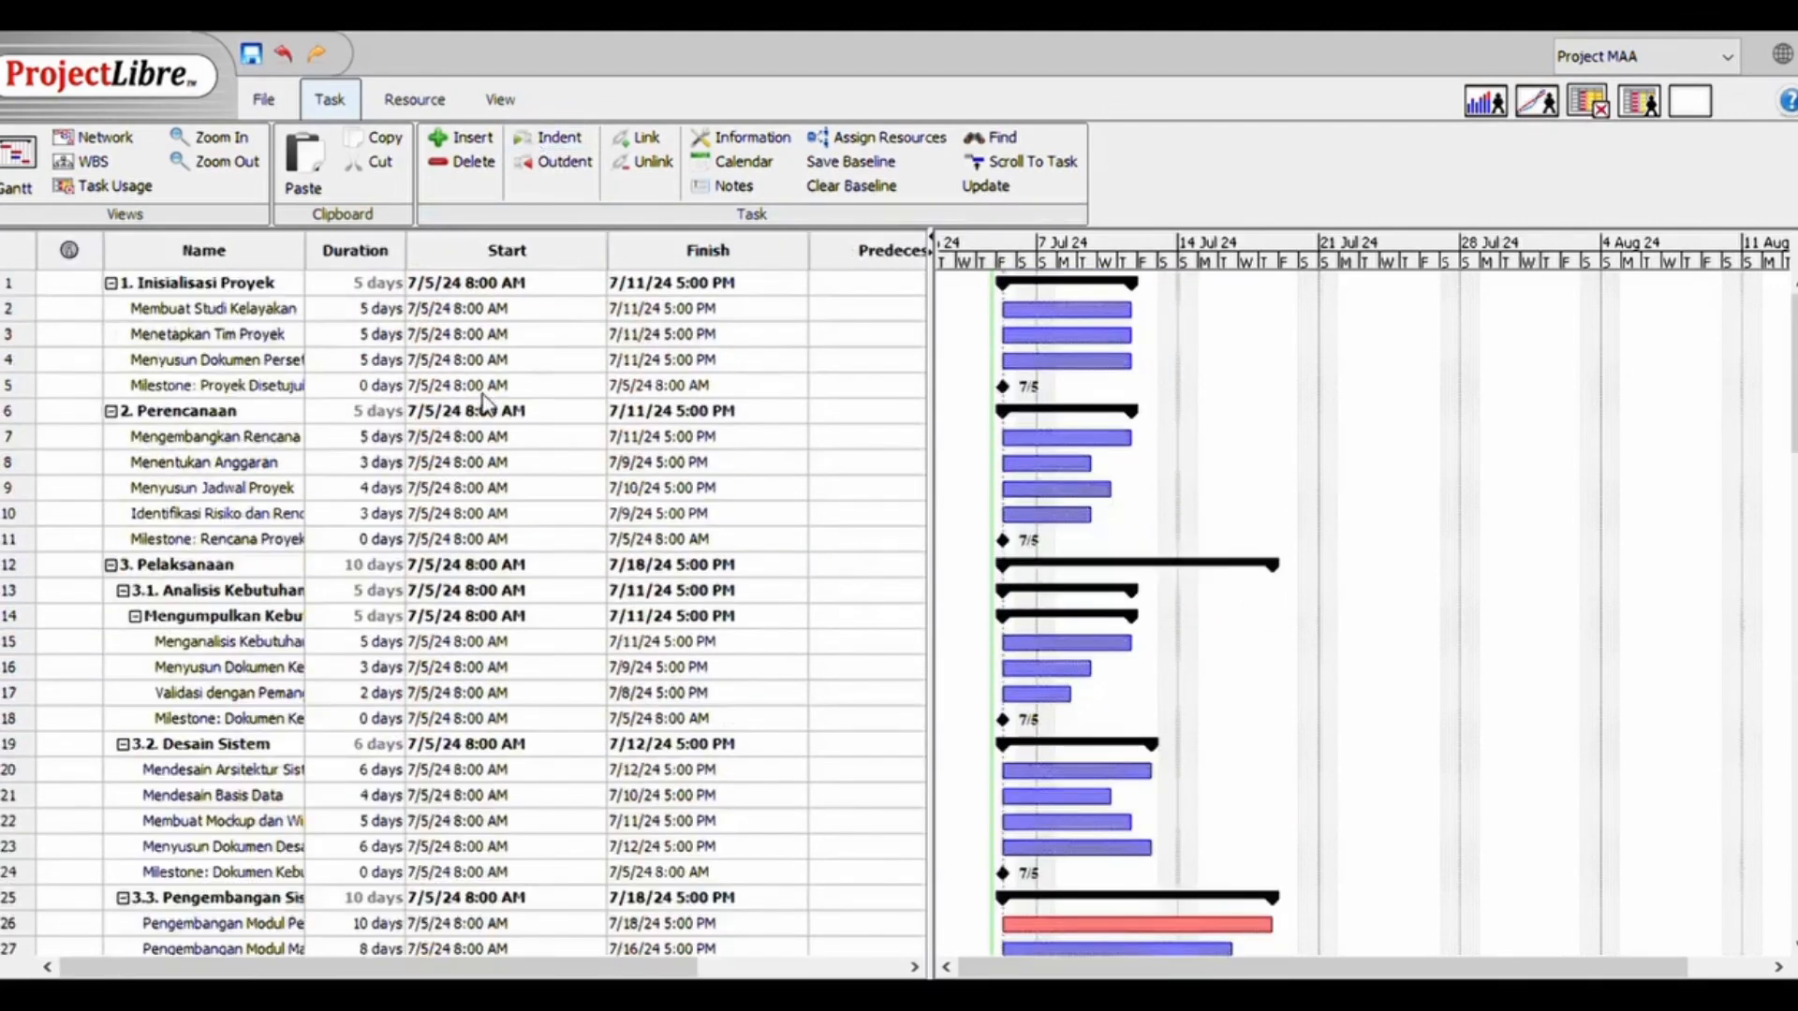
pyautogui.click(201, 721)
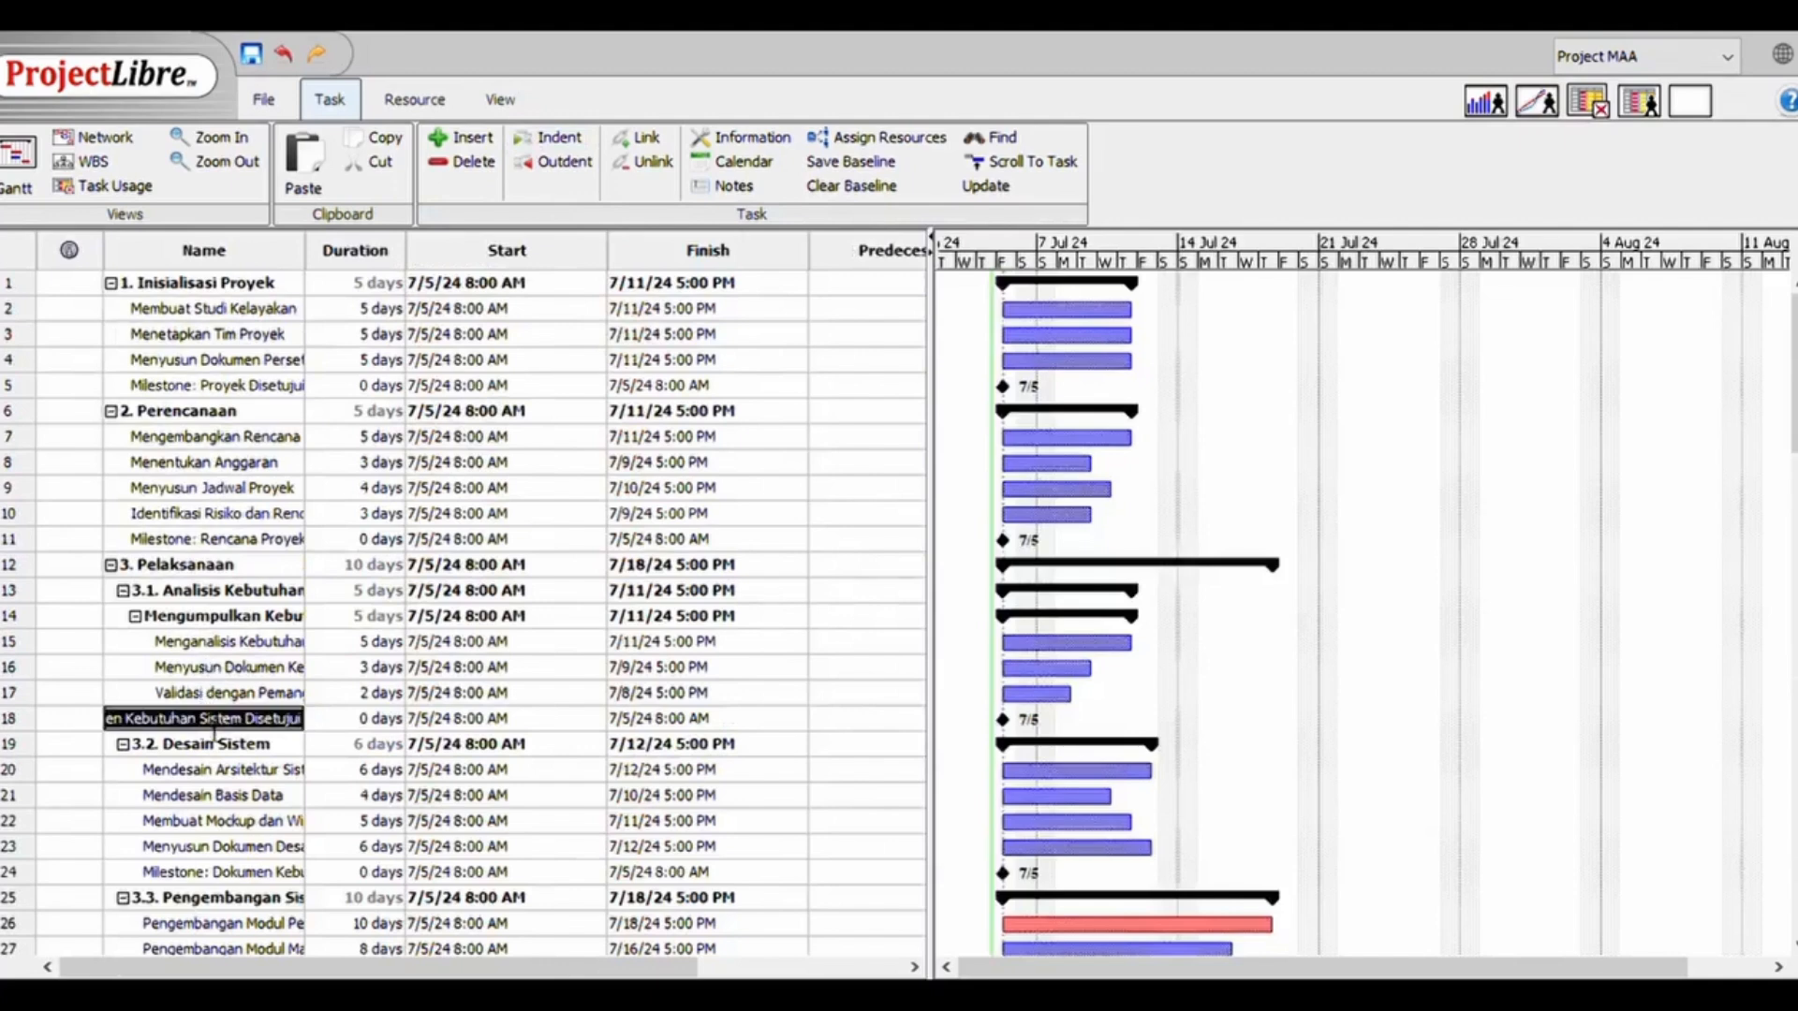
pyautogui.keyDown('shift'); pyautogui.click(215, 644); pyautogui.keyUp('shift')
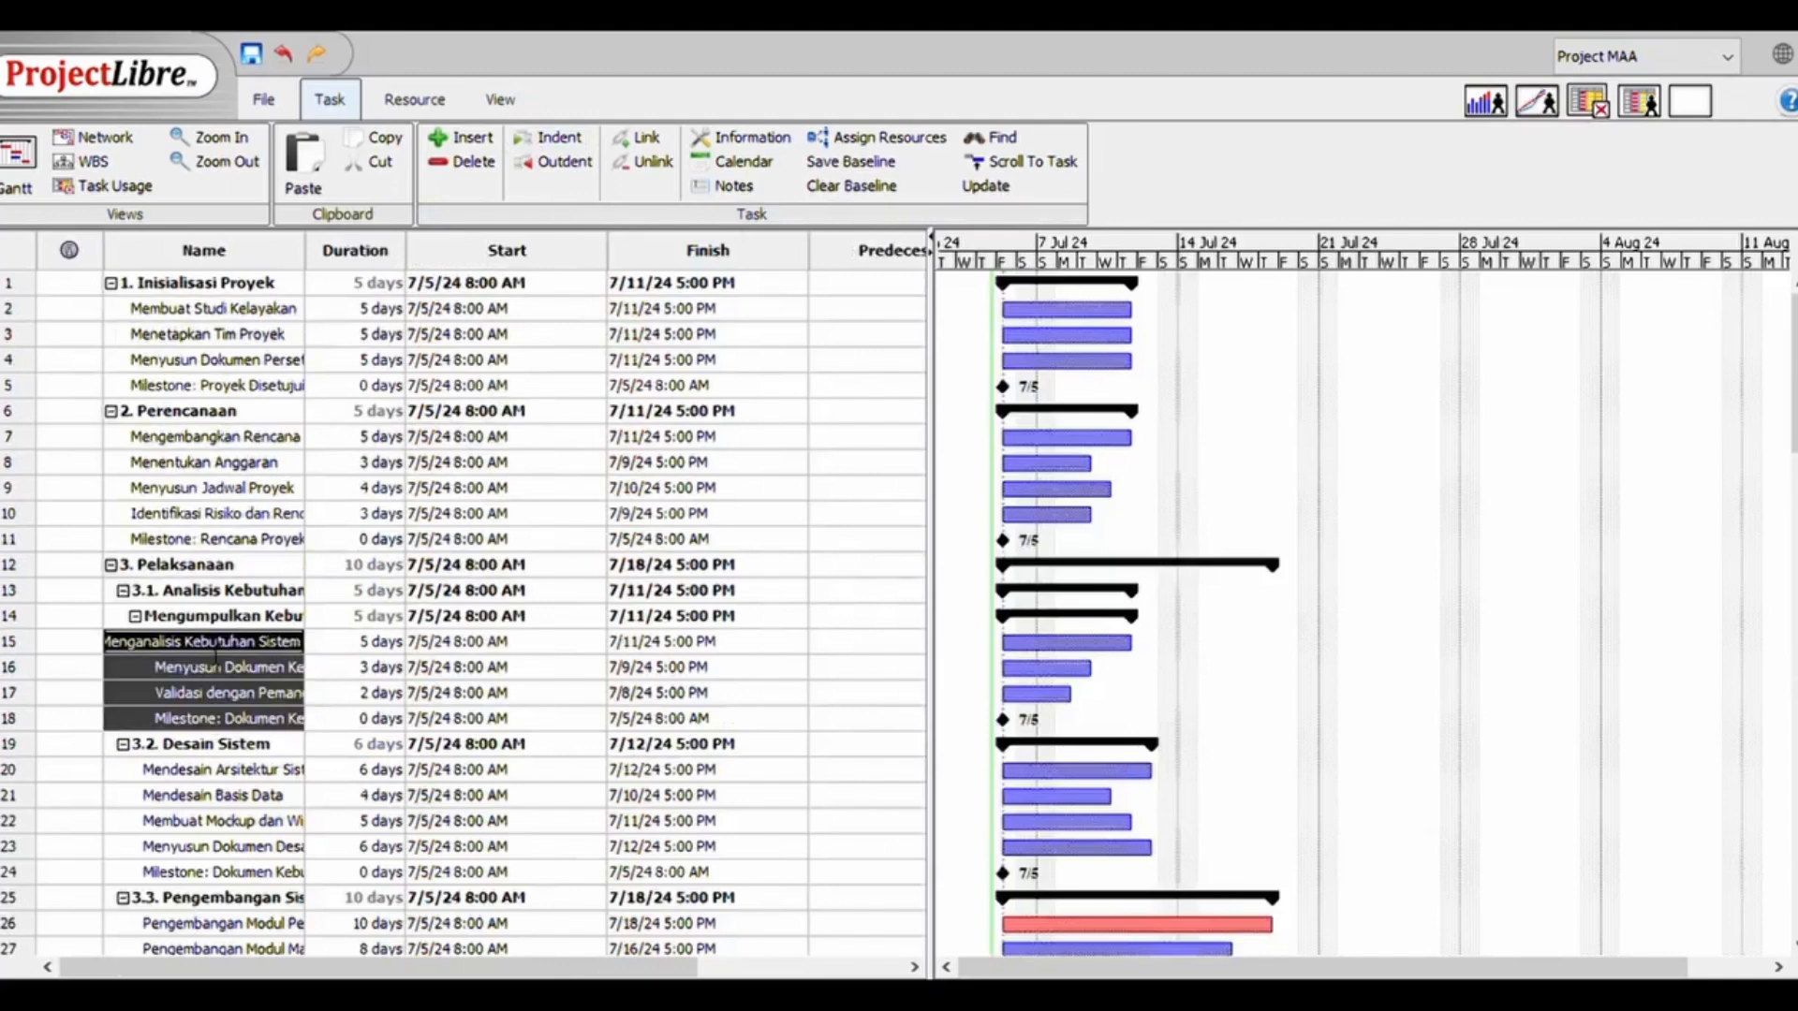
pyautogui.click(543, 161)
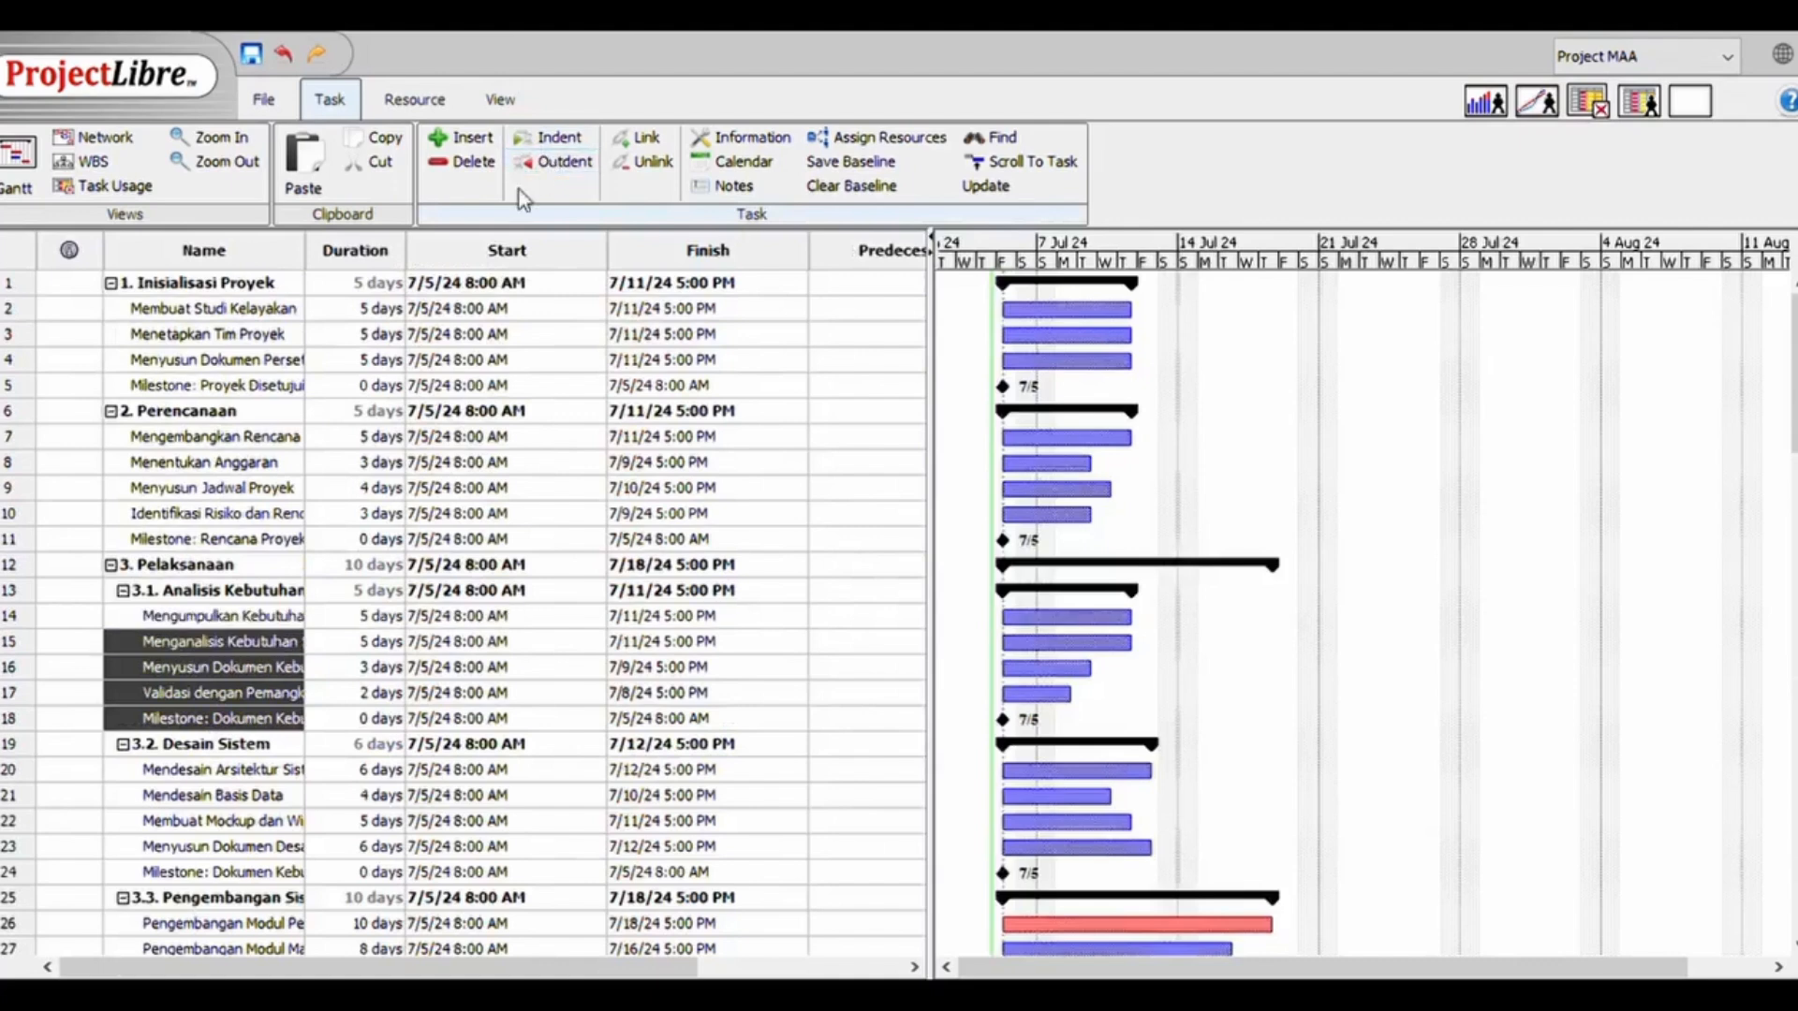
pyautogui.doubleClick(211, 691)
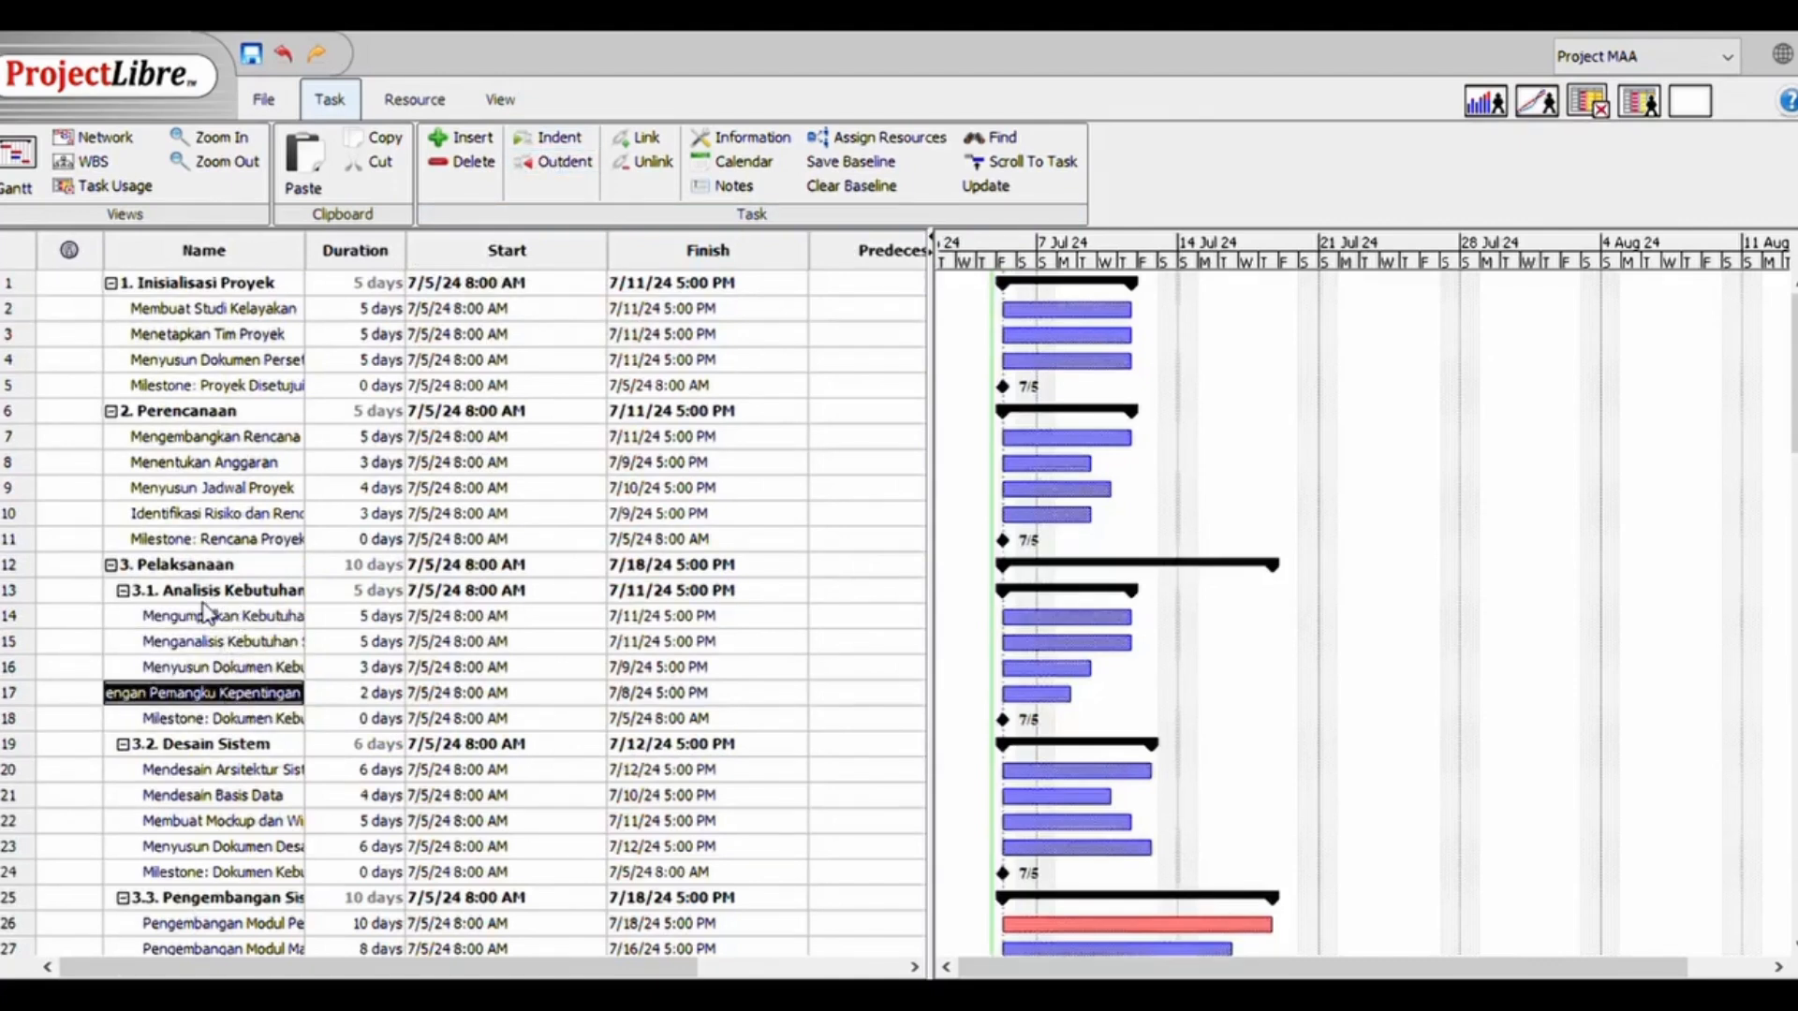
pyautogui.doubleClick(202, 721)
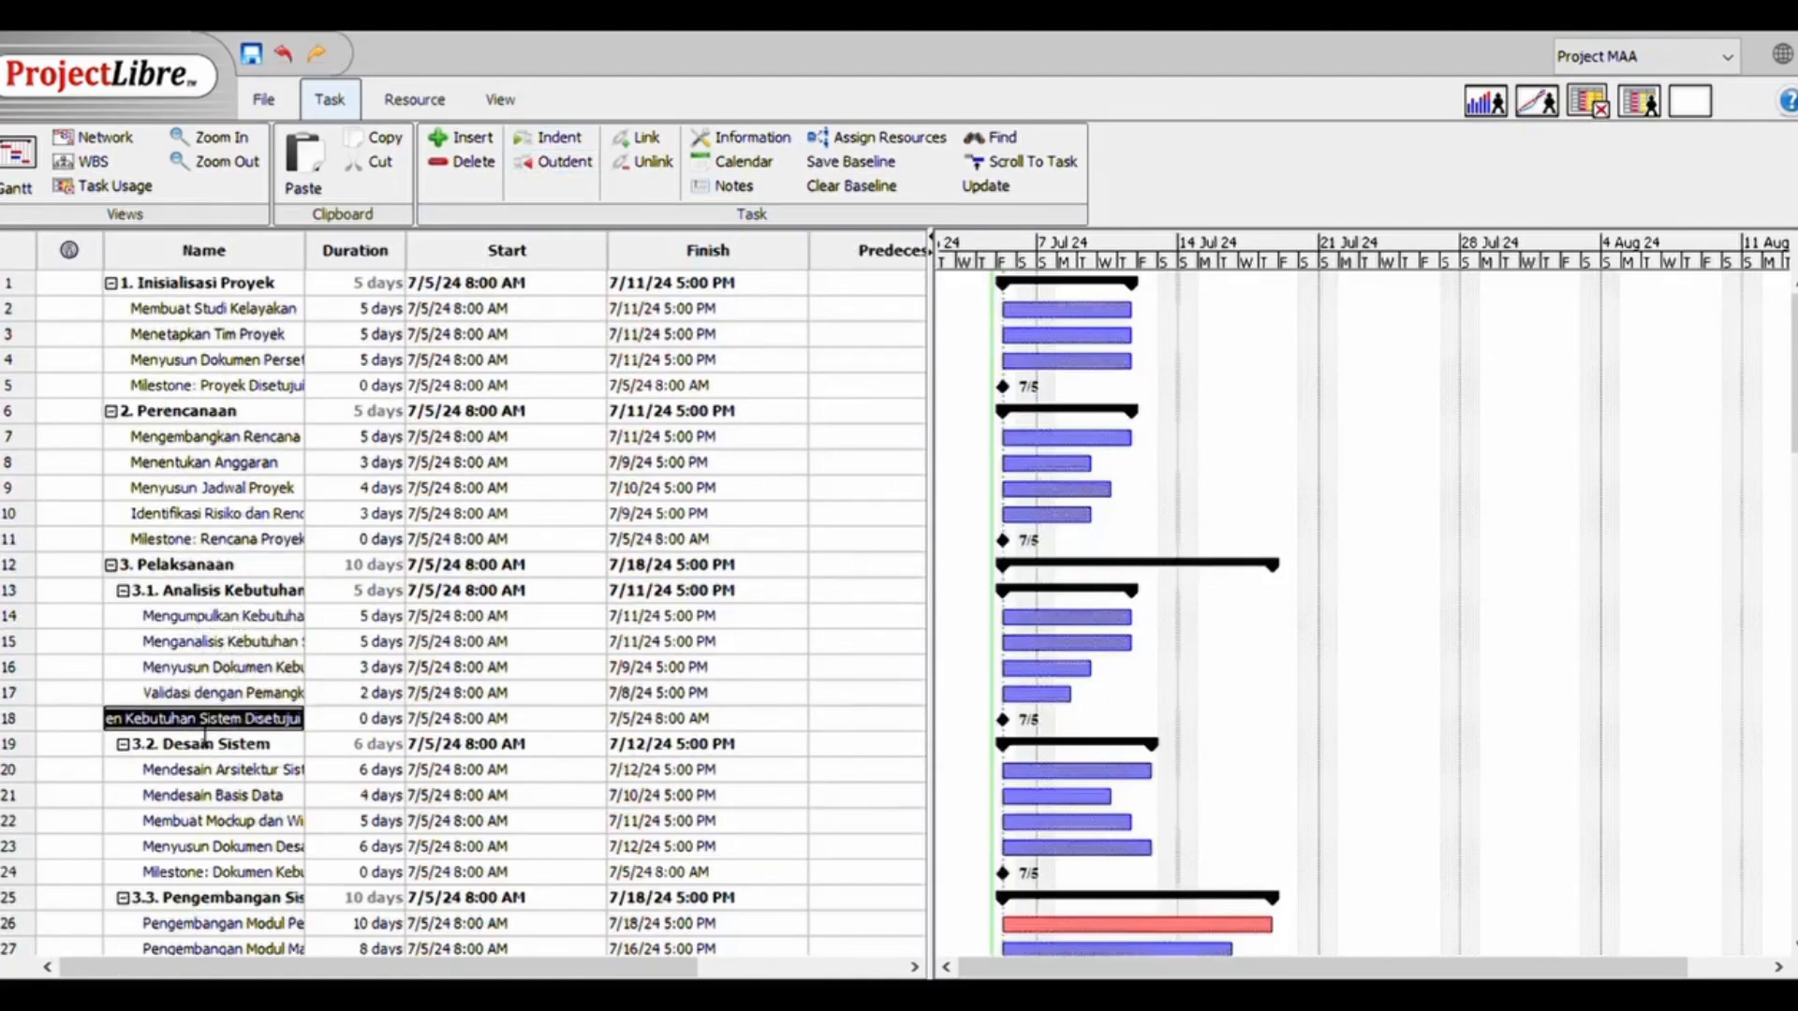
# Link tasks 2 to 5, from Membuat Studi Kelayakan to the approval milestone, in sequence under 1. Inisialisasi Proyek
pyautogui.doubleClick(186, 824)
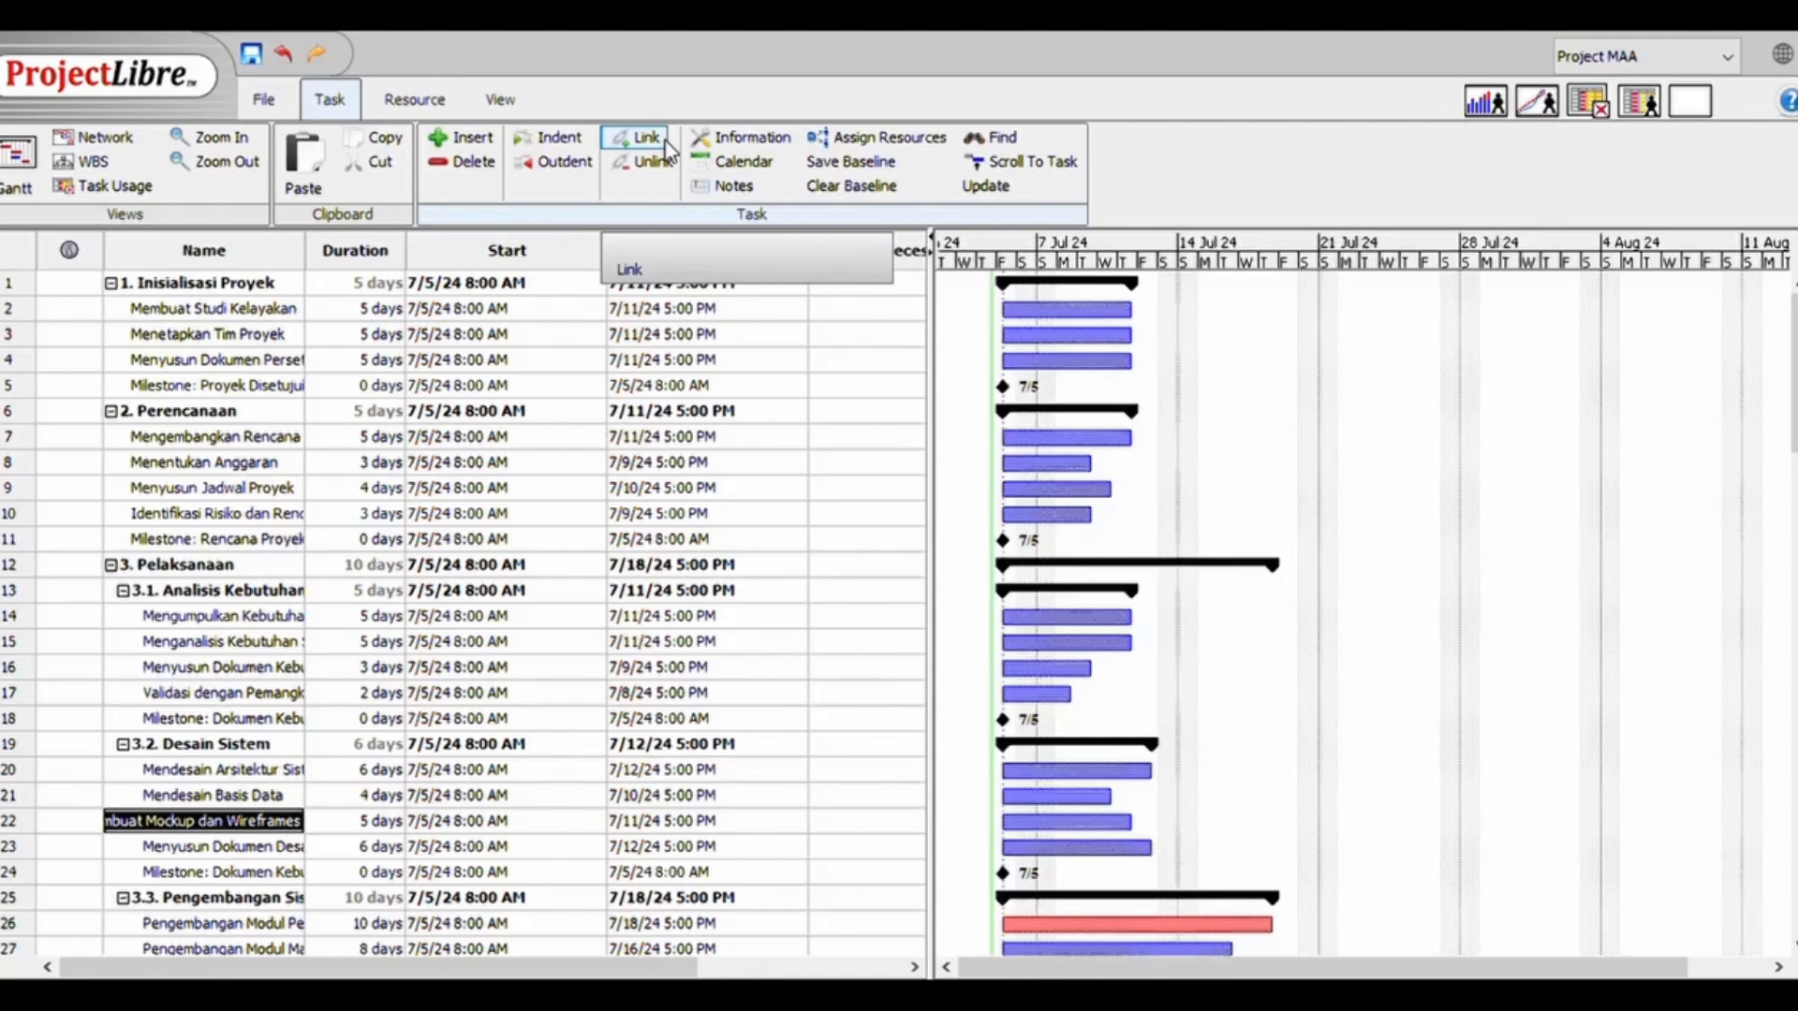
pyautogui.click(221, 618)
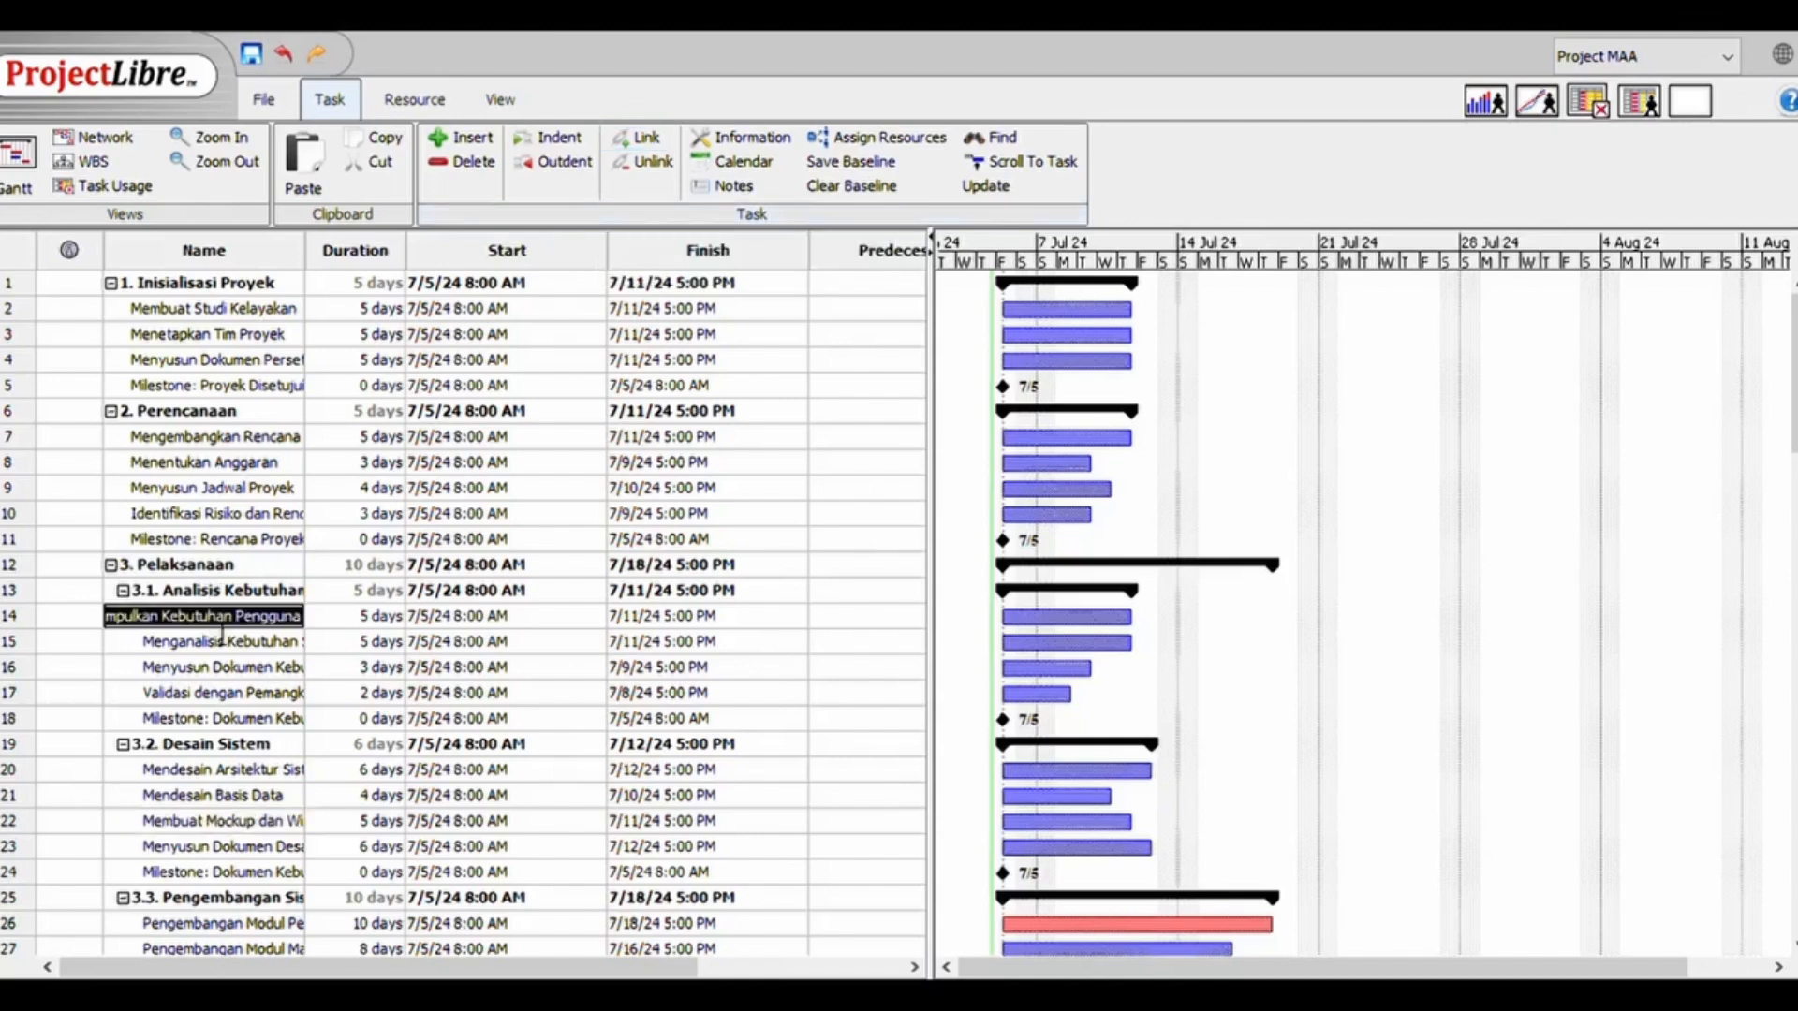
pyautogui.click(225, 395)
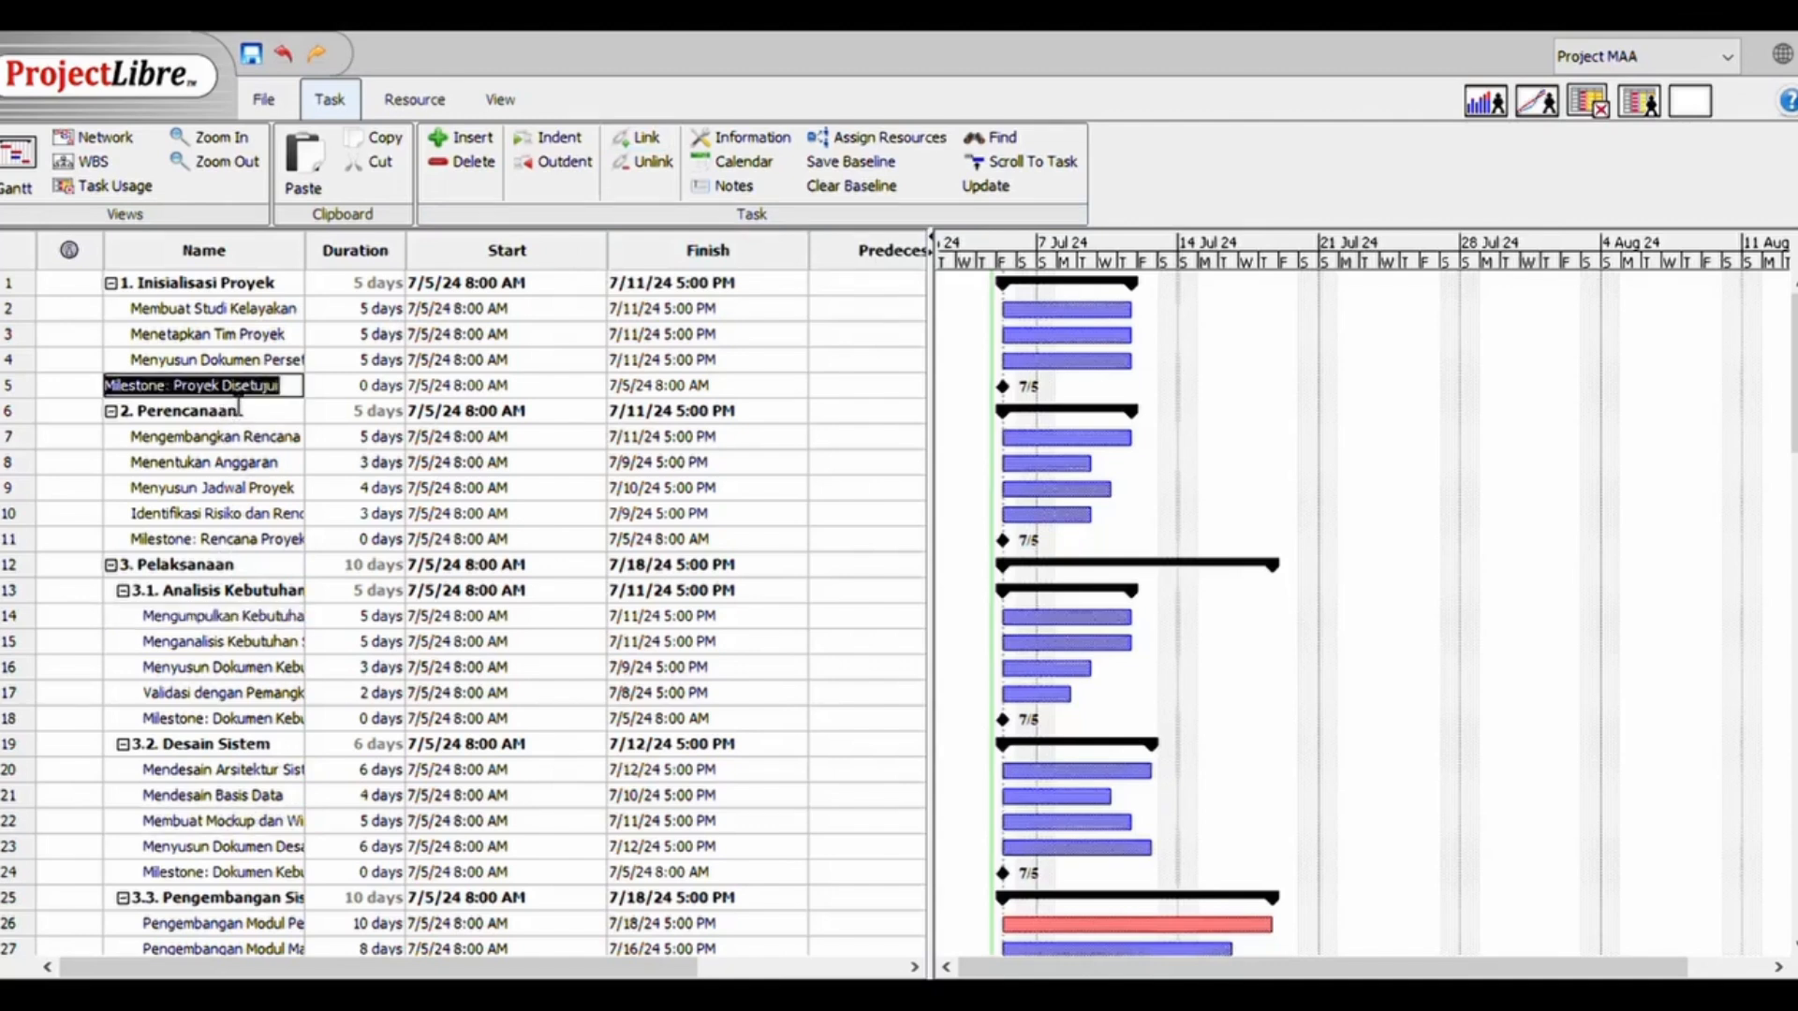
pyautogui.keyDown('shift'); pyautogui.click(218, 310); pyautogui.keyUp('shift')
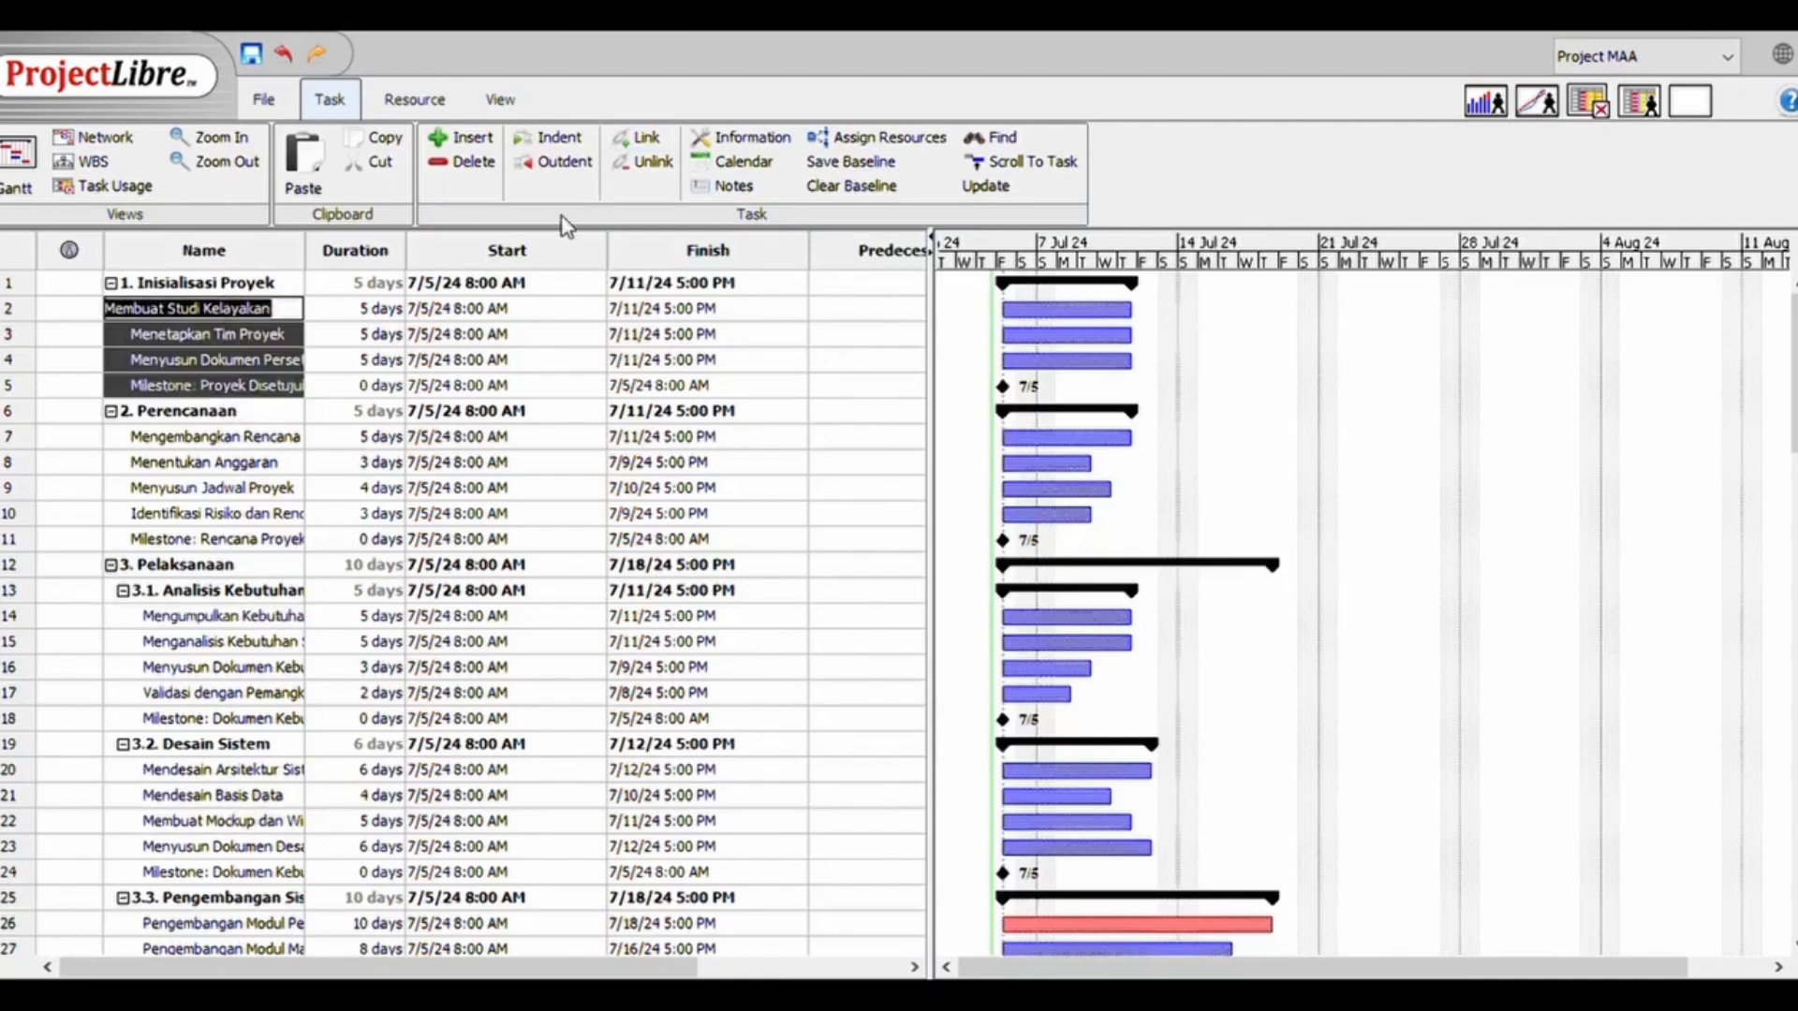
pyautogui.click(625, 142)
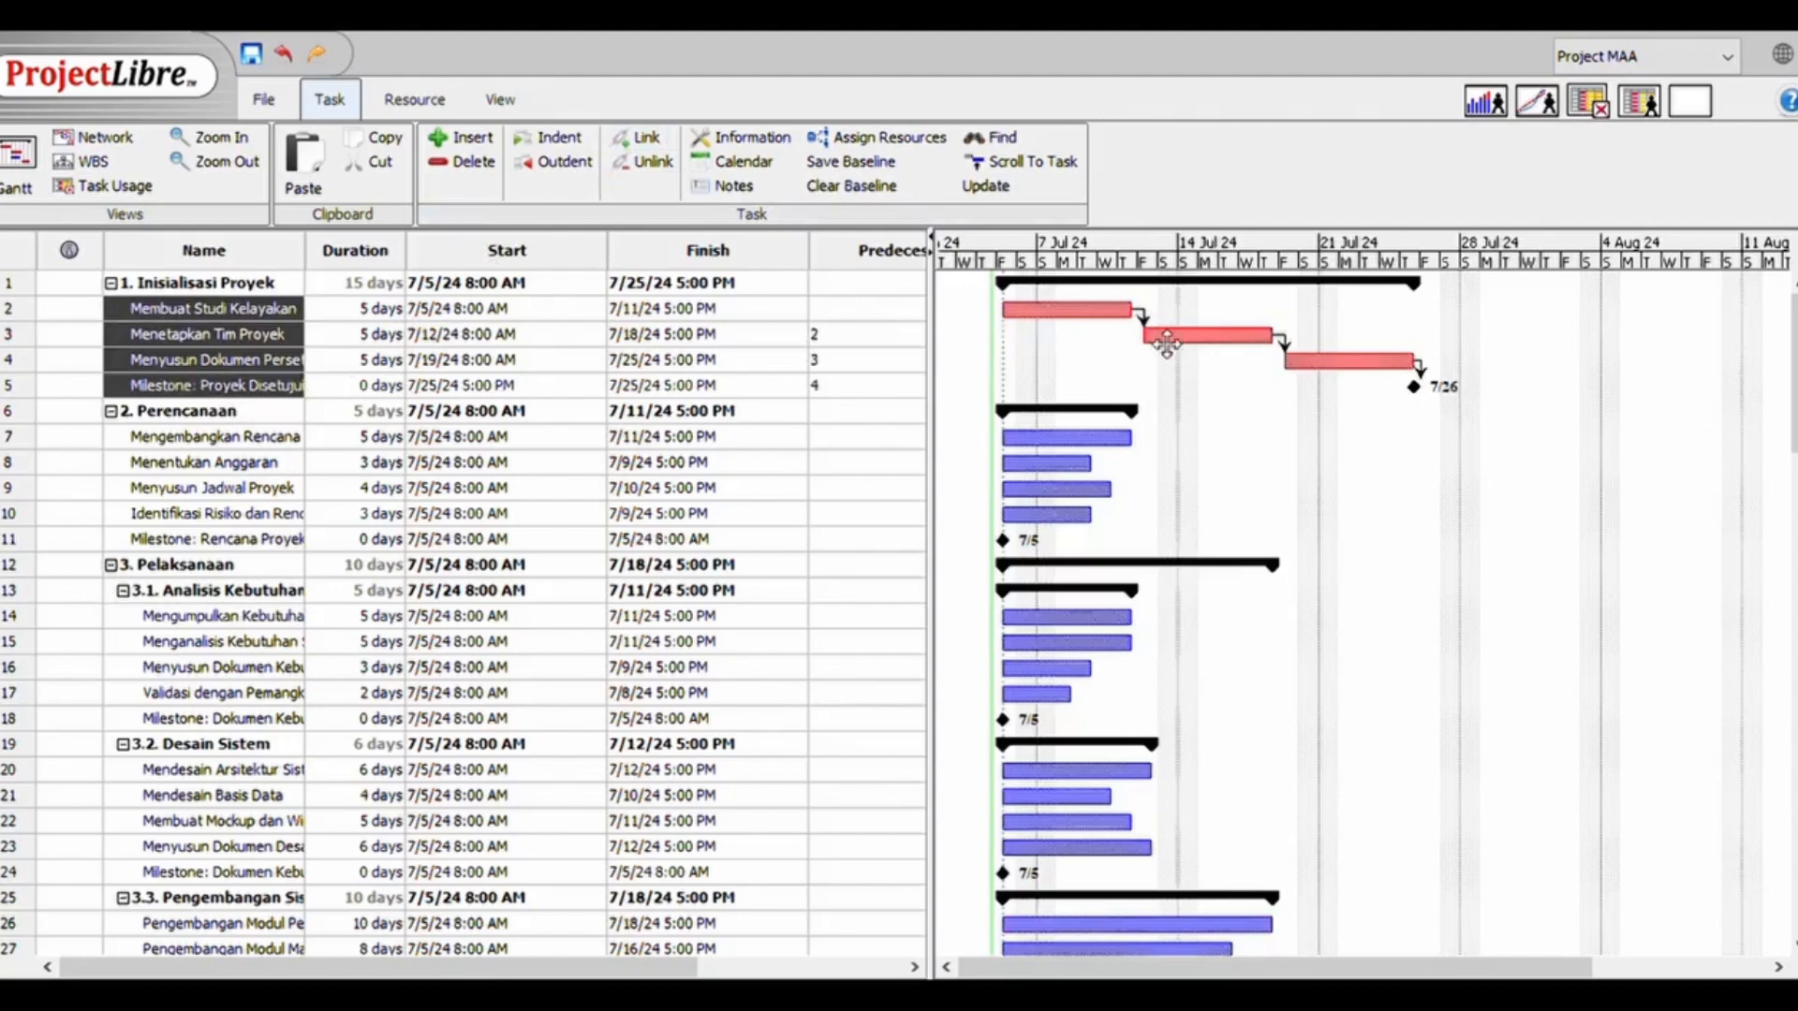
# Link tasks 7 to 11 in sequence under 2. Perencanaan, ending with the project plan milestone
pyautogui.doubleClick(239, 440)
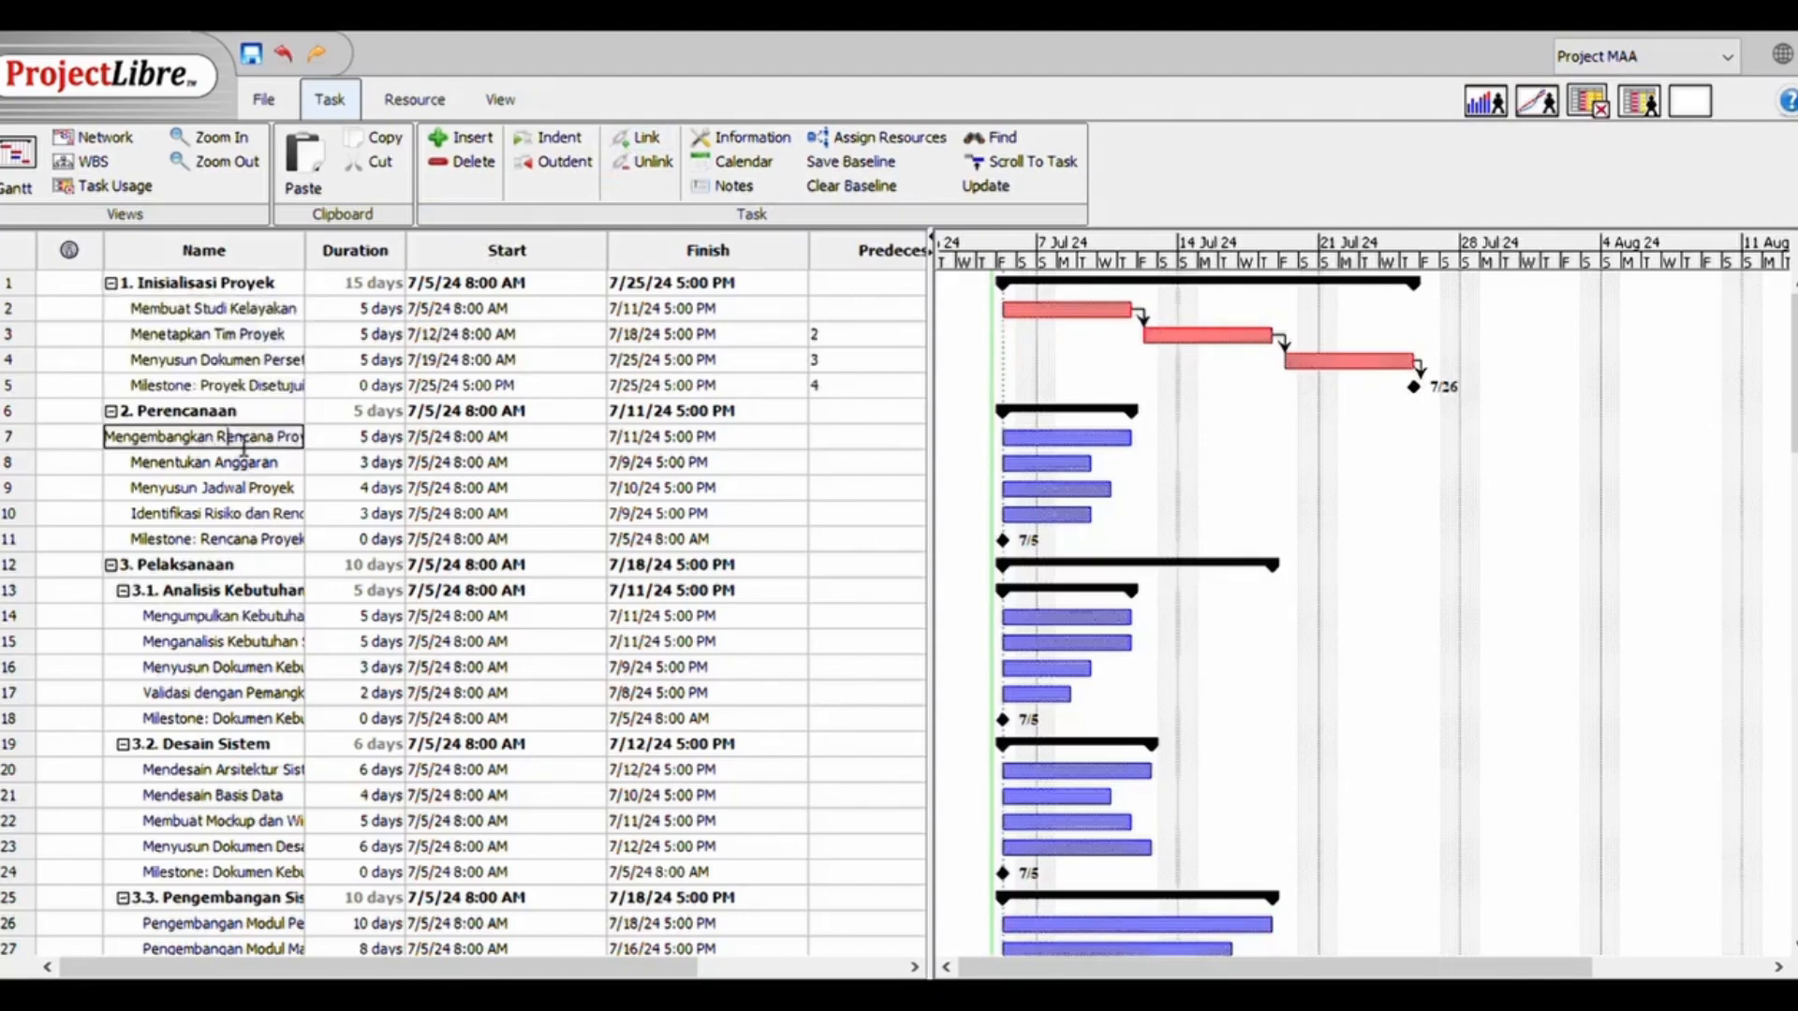
pyautogui.keyDown('shift'); pyautogui.click(196, 542); pyautogui.keyUp('shift')
pyautogui.click(634, 143)
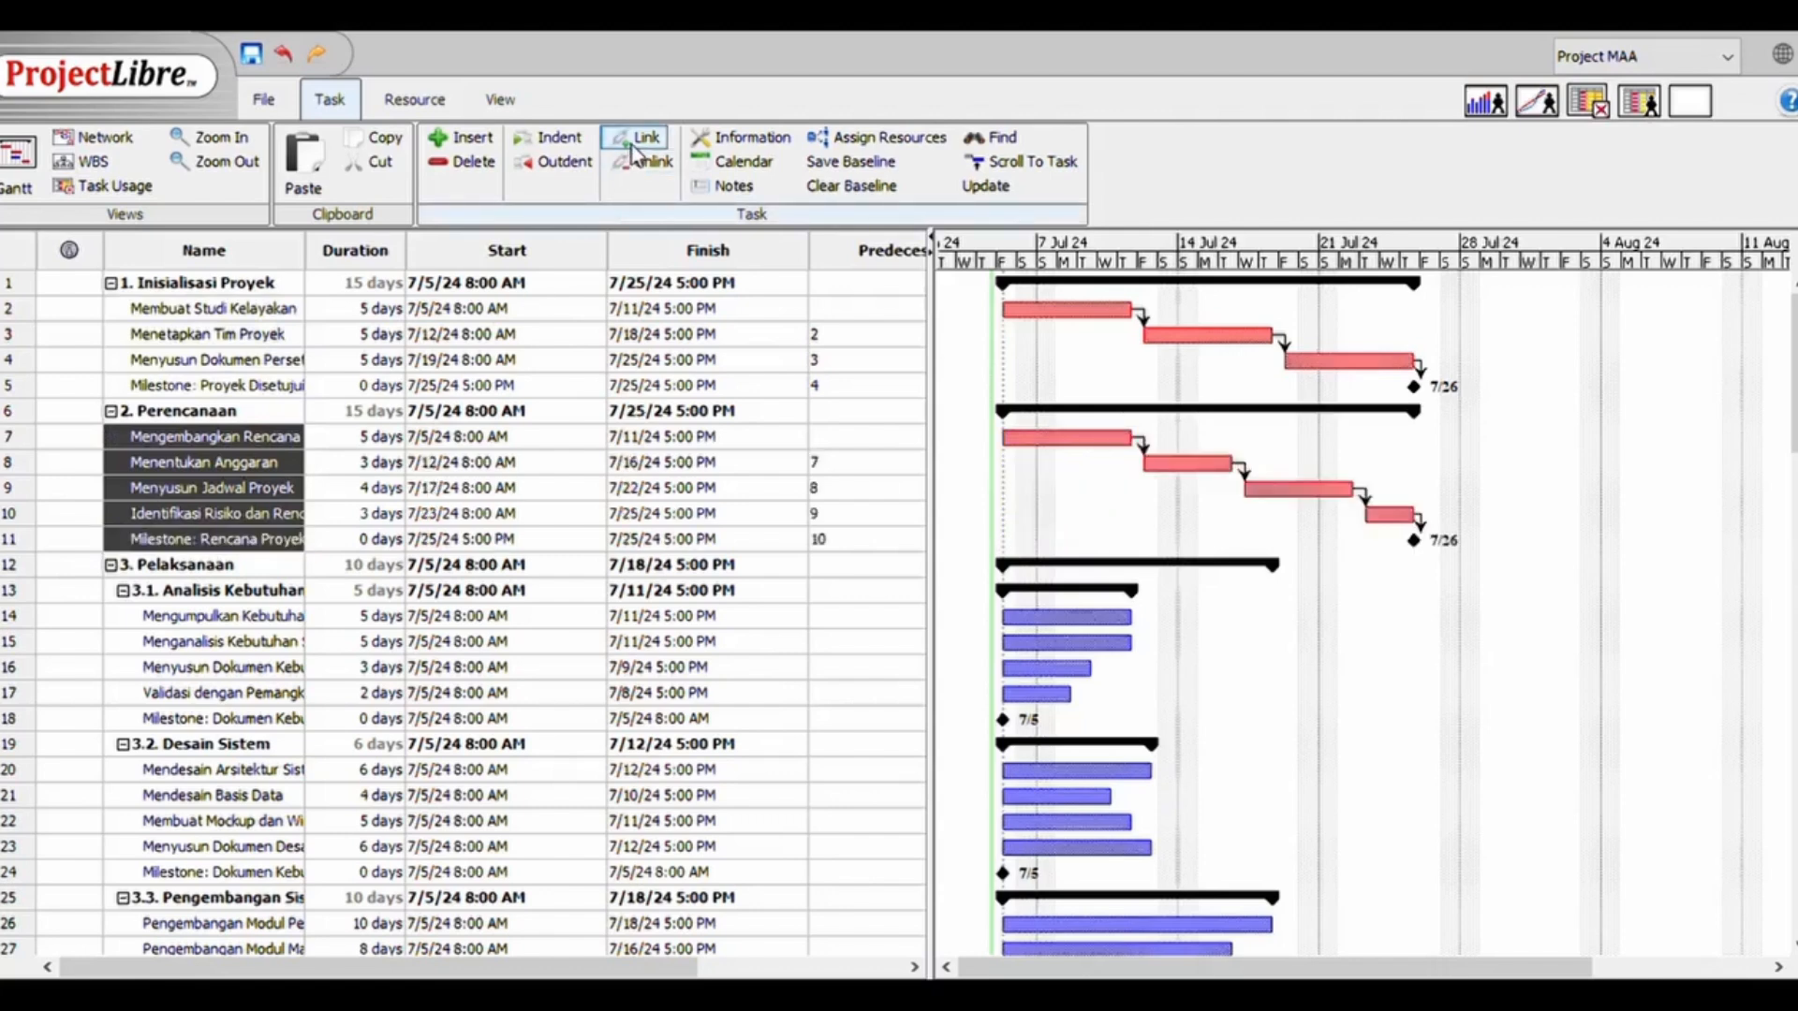
# Link the summary phases 1. Inisialisasi Proyek and 2. Perencanaan so that planning follows initiation
pyautogui.doubleClick(239, 414)
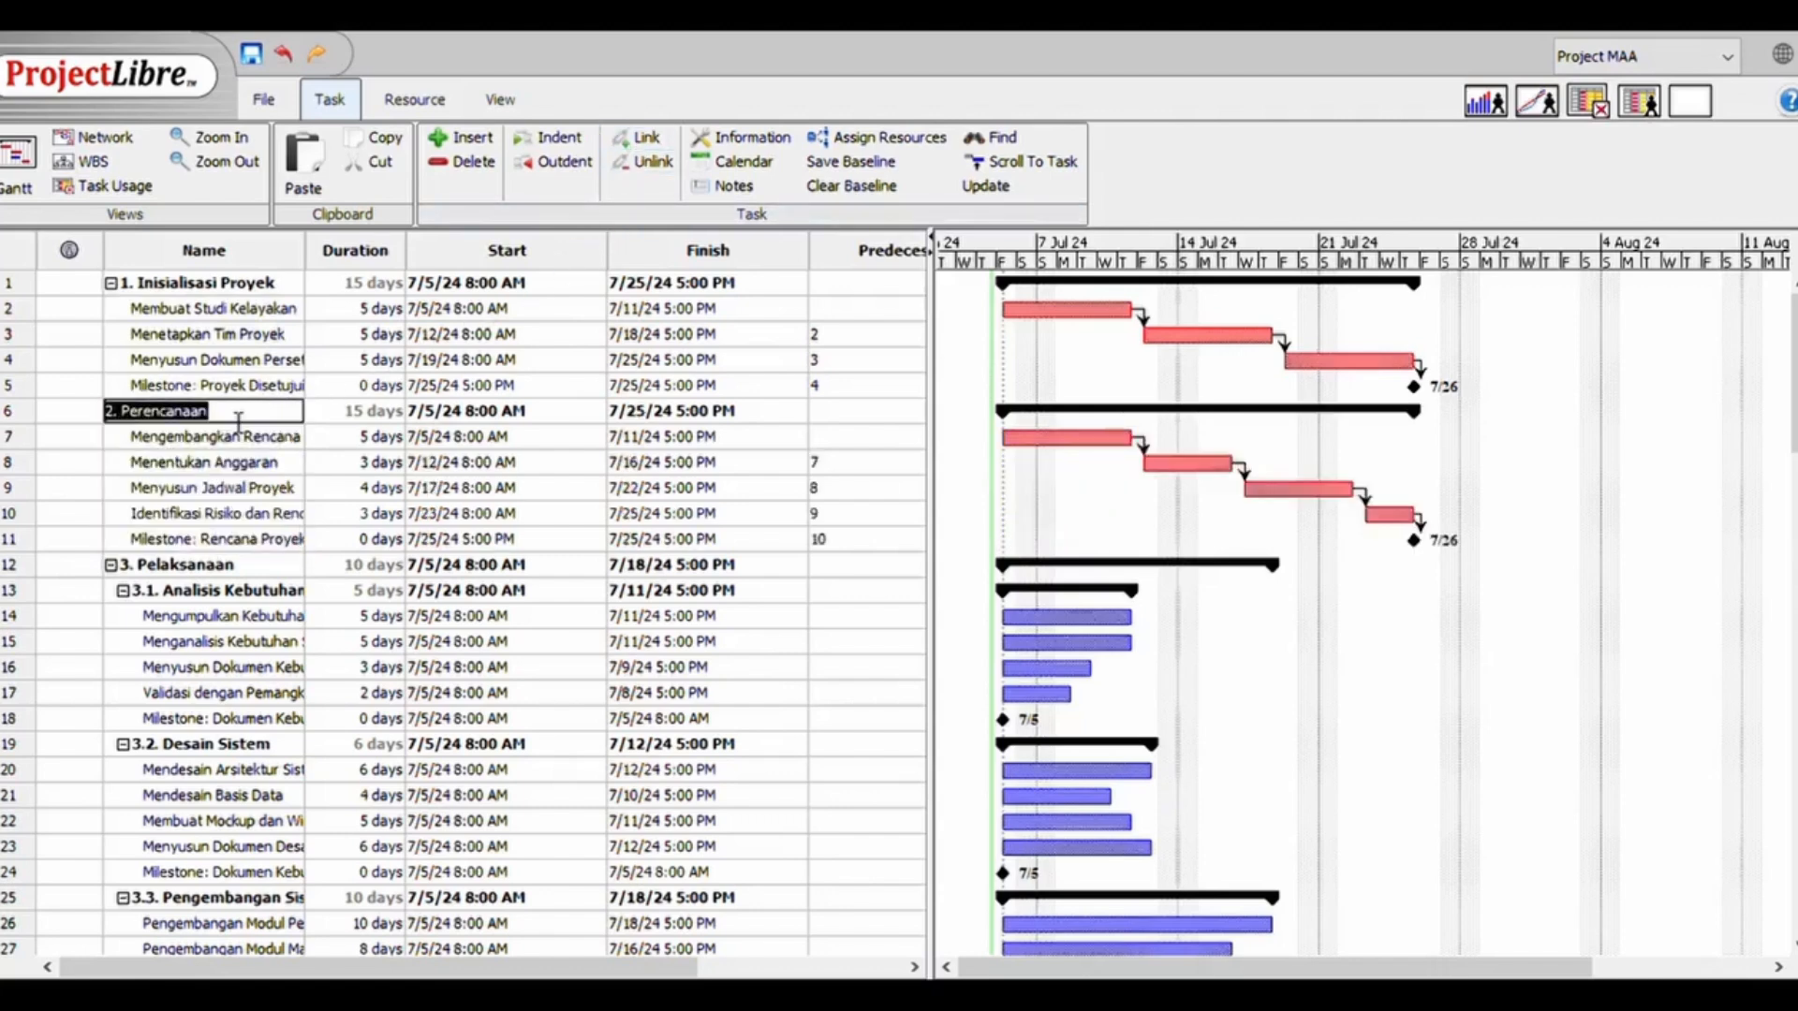
pyautogui.keyDown('shift'); pyautogui.click(168, 292); pyautogui.keyUp('shift')
pyautogui.click(26, 415)
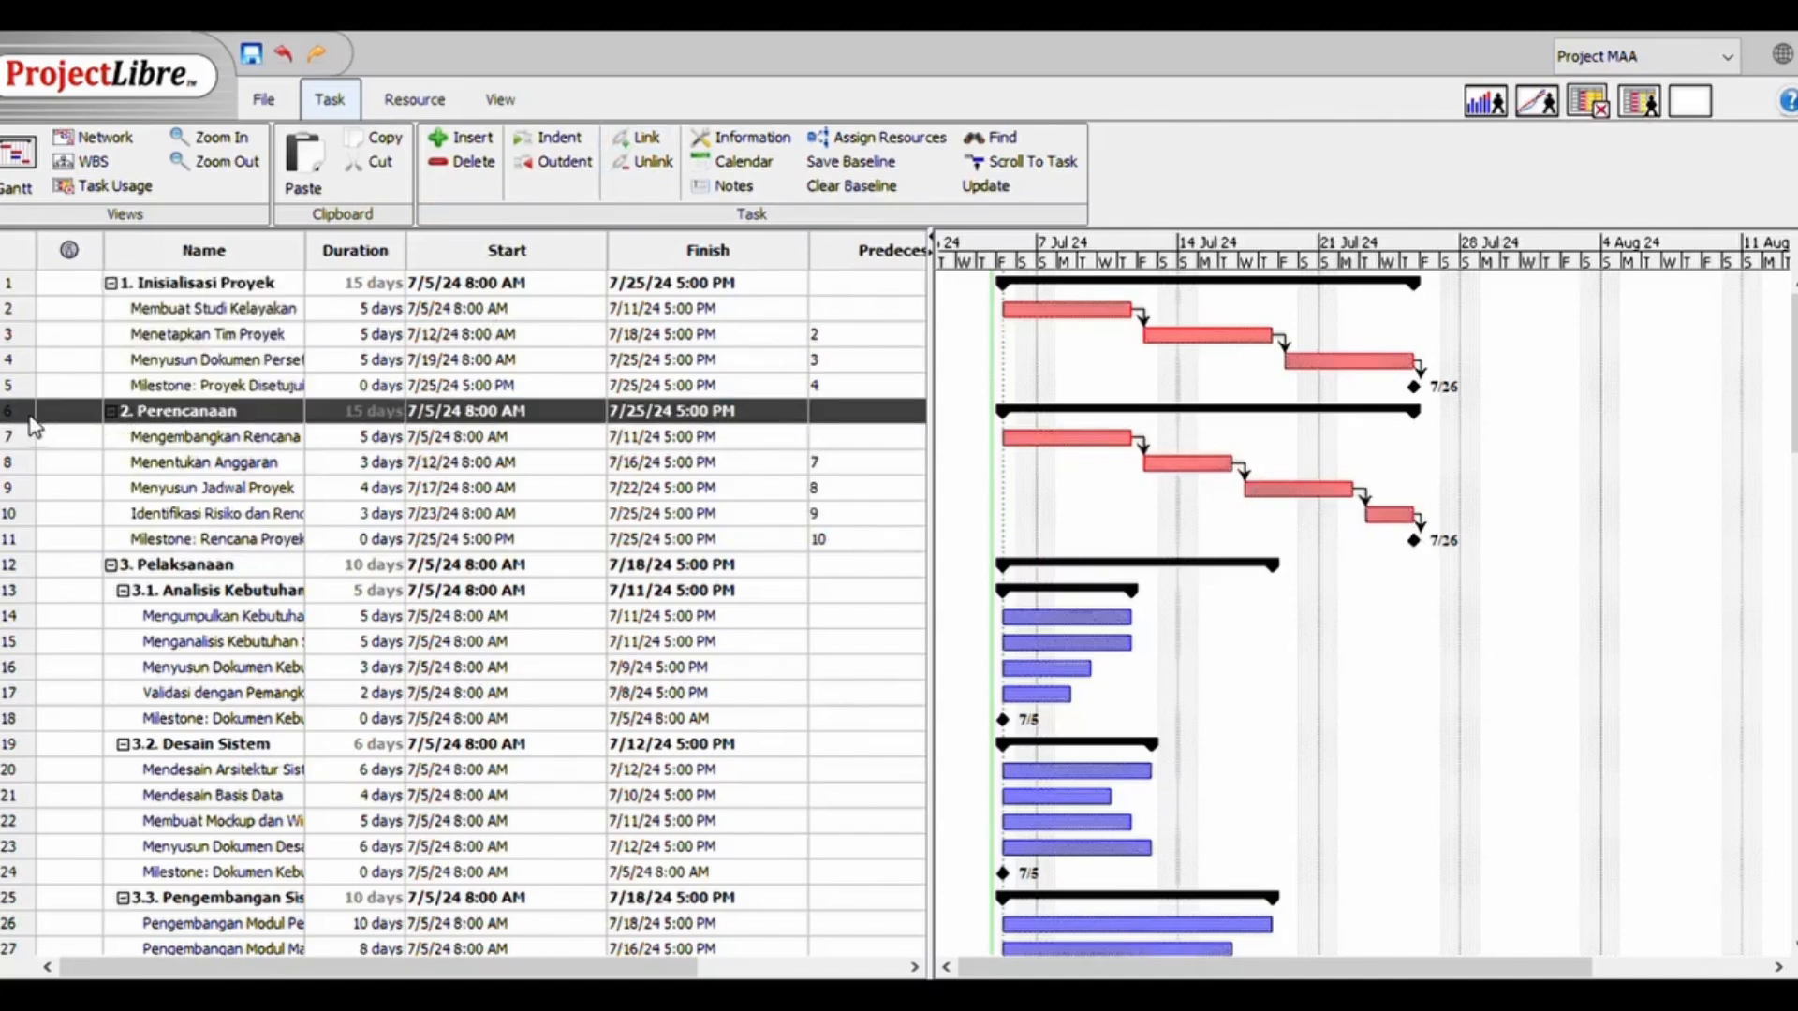
pyautogui.keyDown('ctrl'); pyautogui.click(19, 283); pyautogui.keyUp('ctrl')
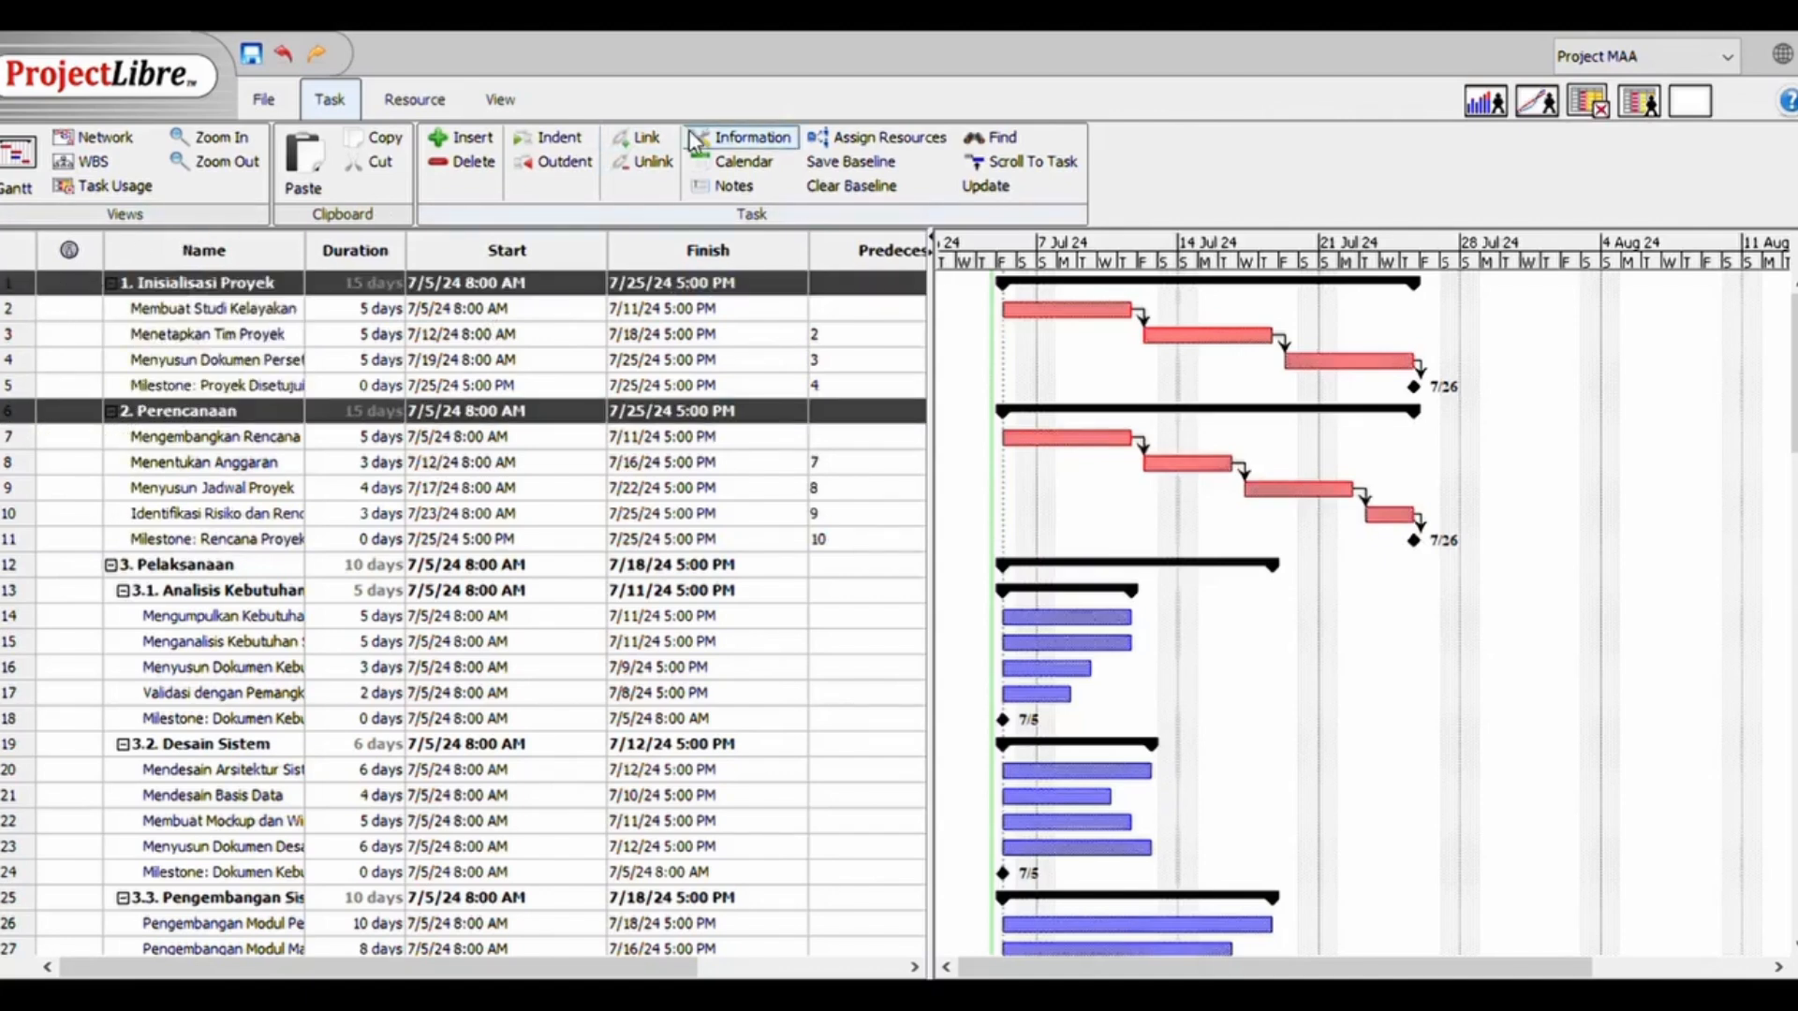
pyautogui.click(640, 138)
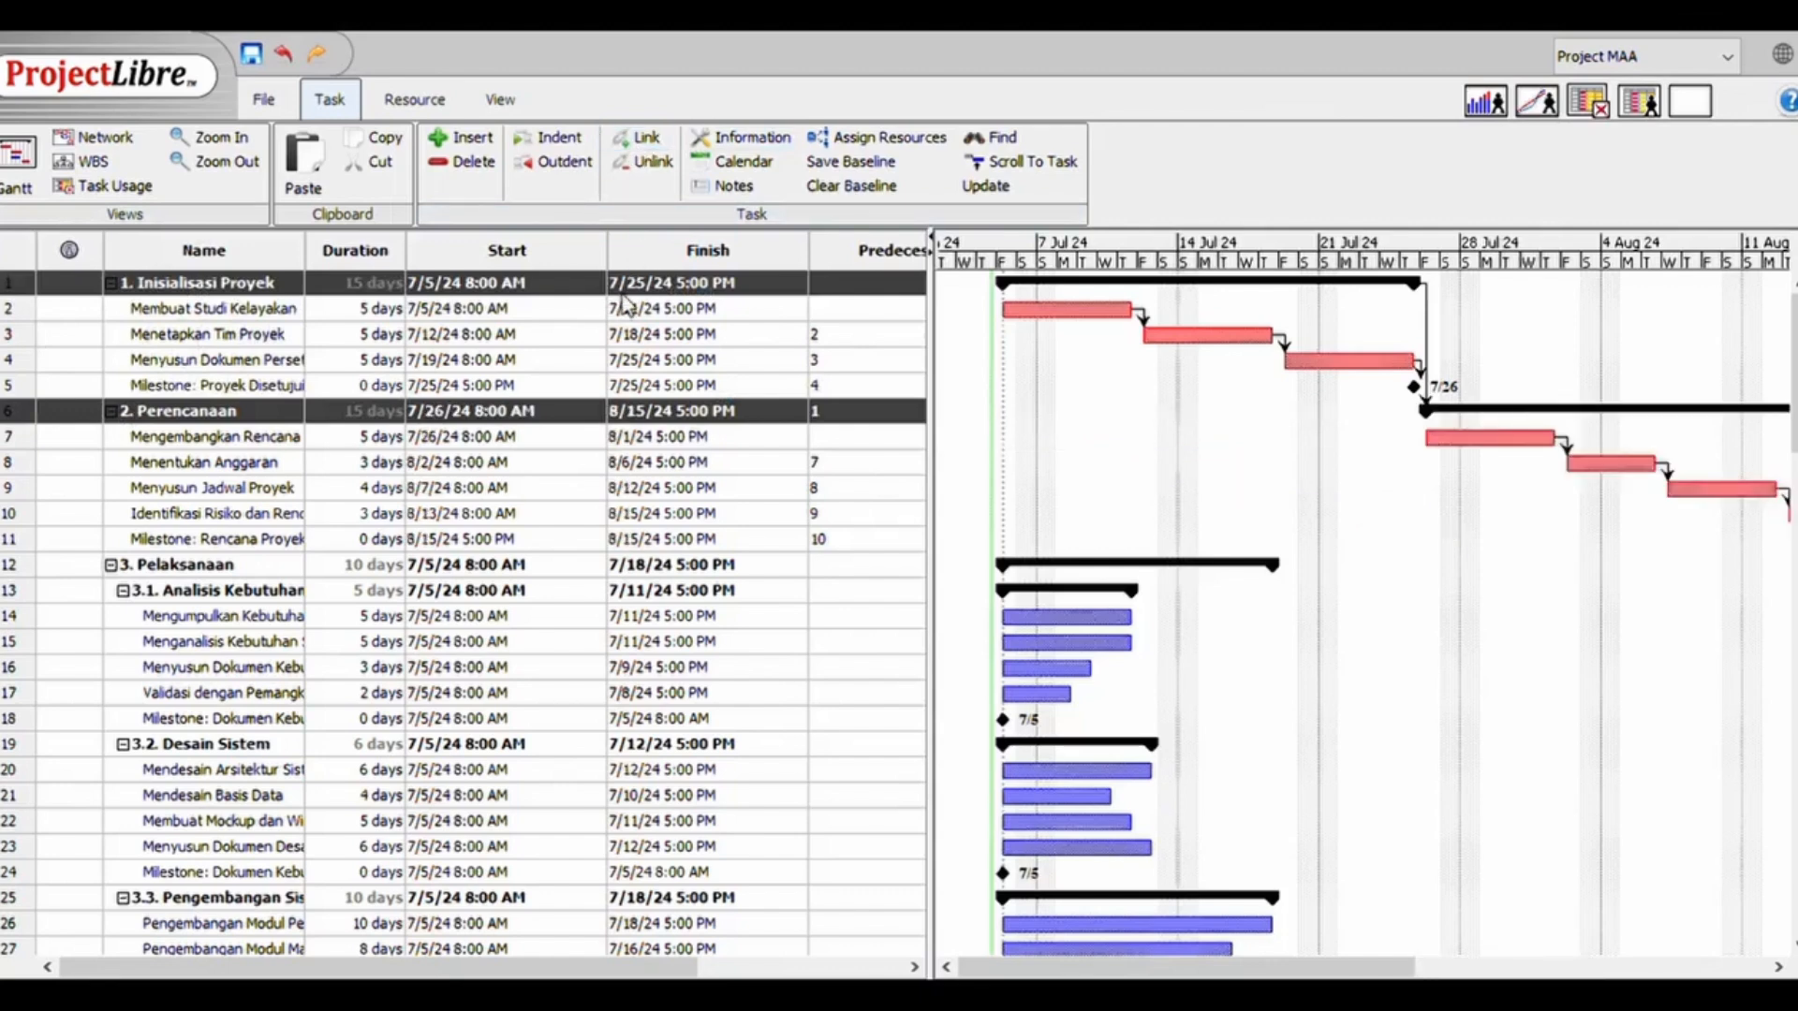
# Link the summary phases 2. Perencanaan and 3. Pelaksanaan so that execution follows planning
pyautogui.doubleClick(208, 565)
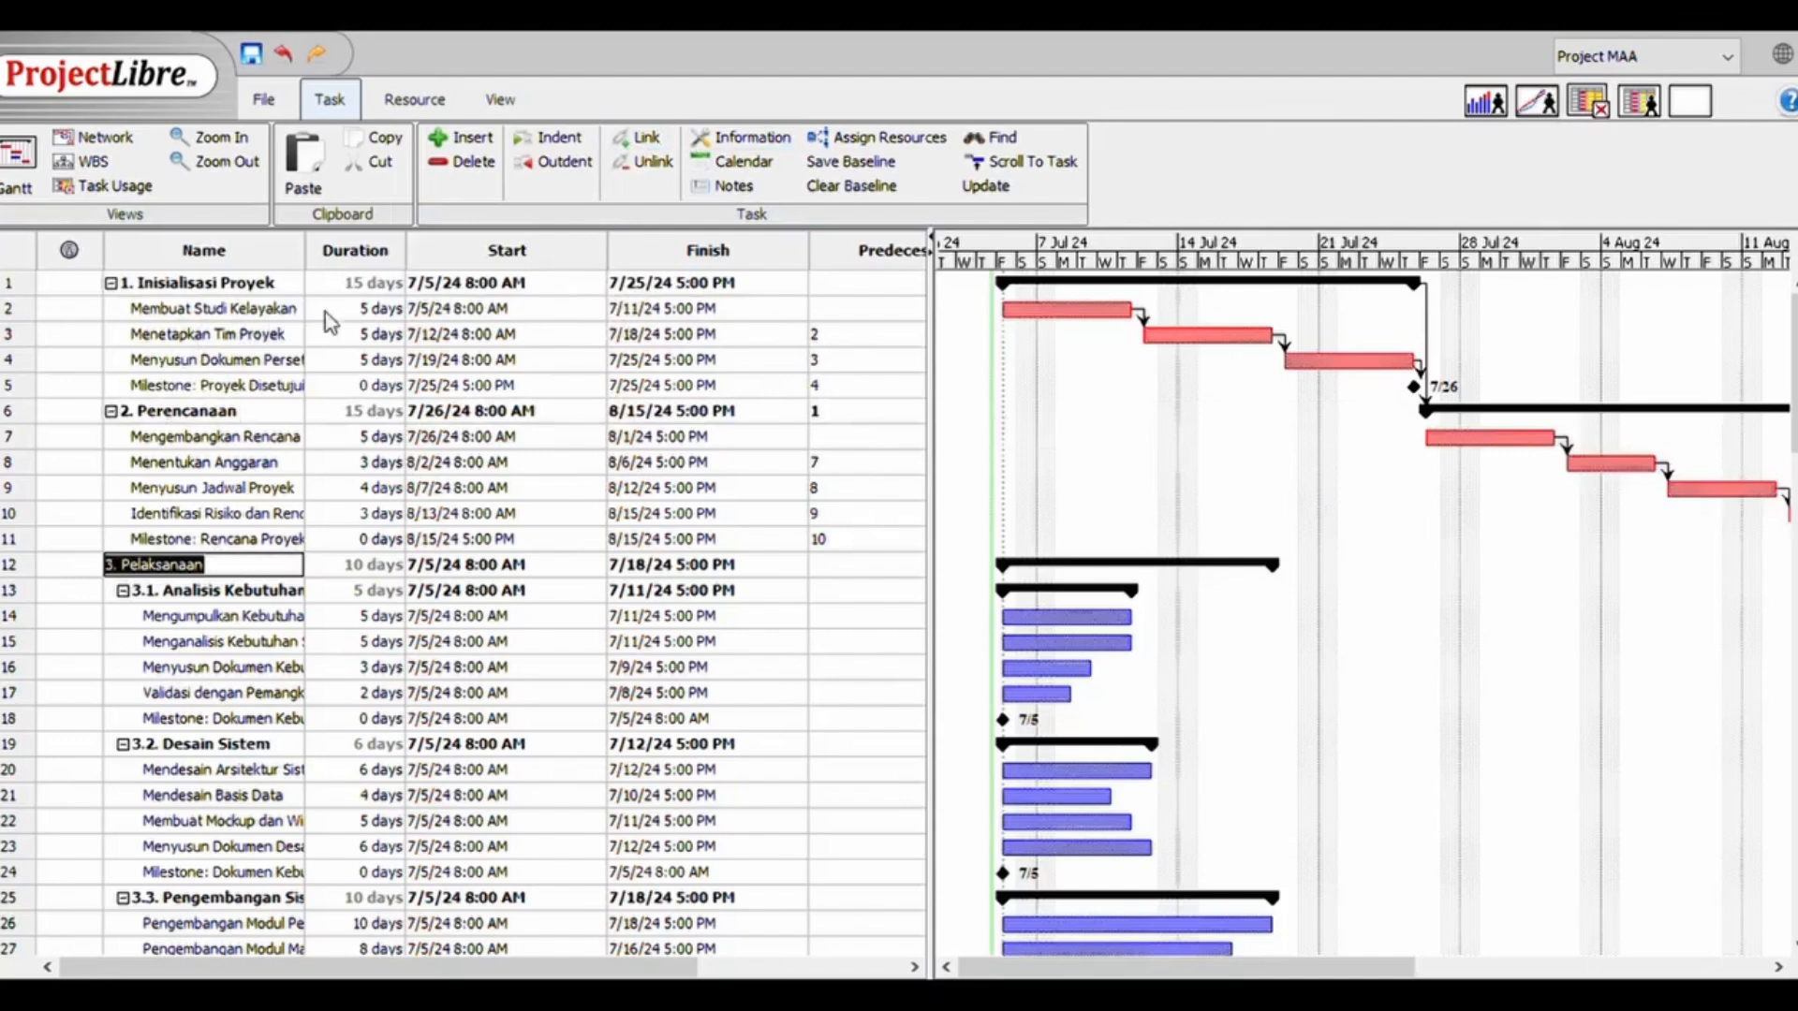
pyautogui.click(11, 564)
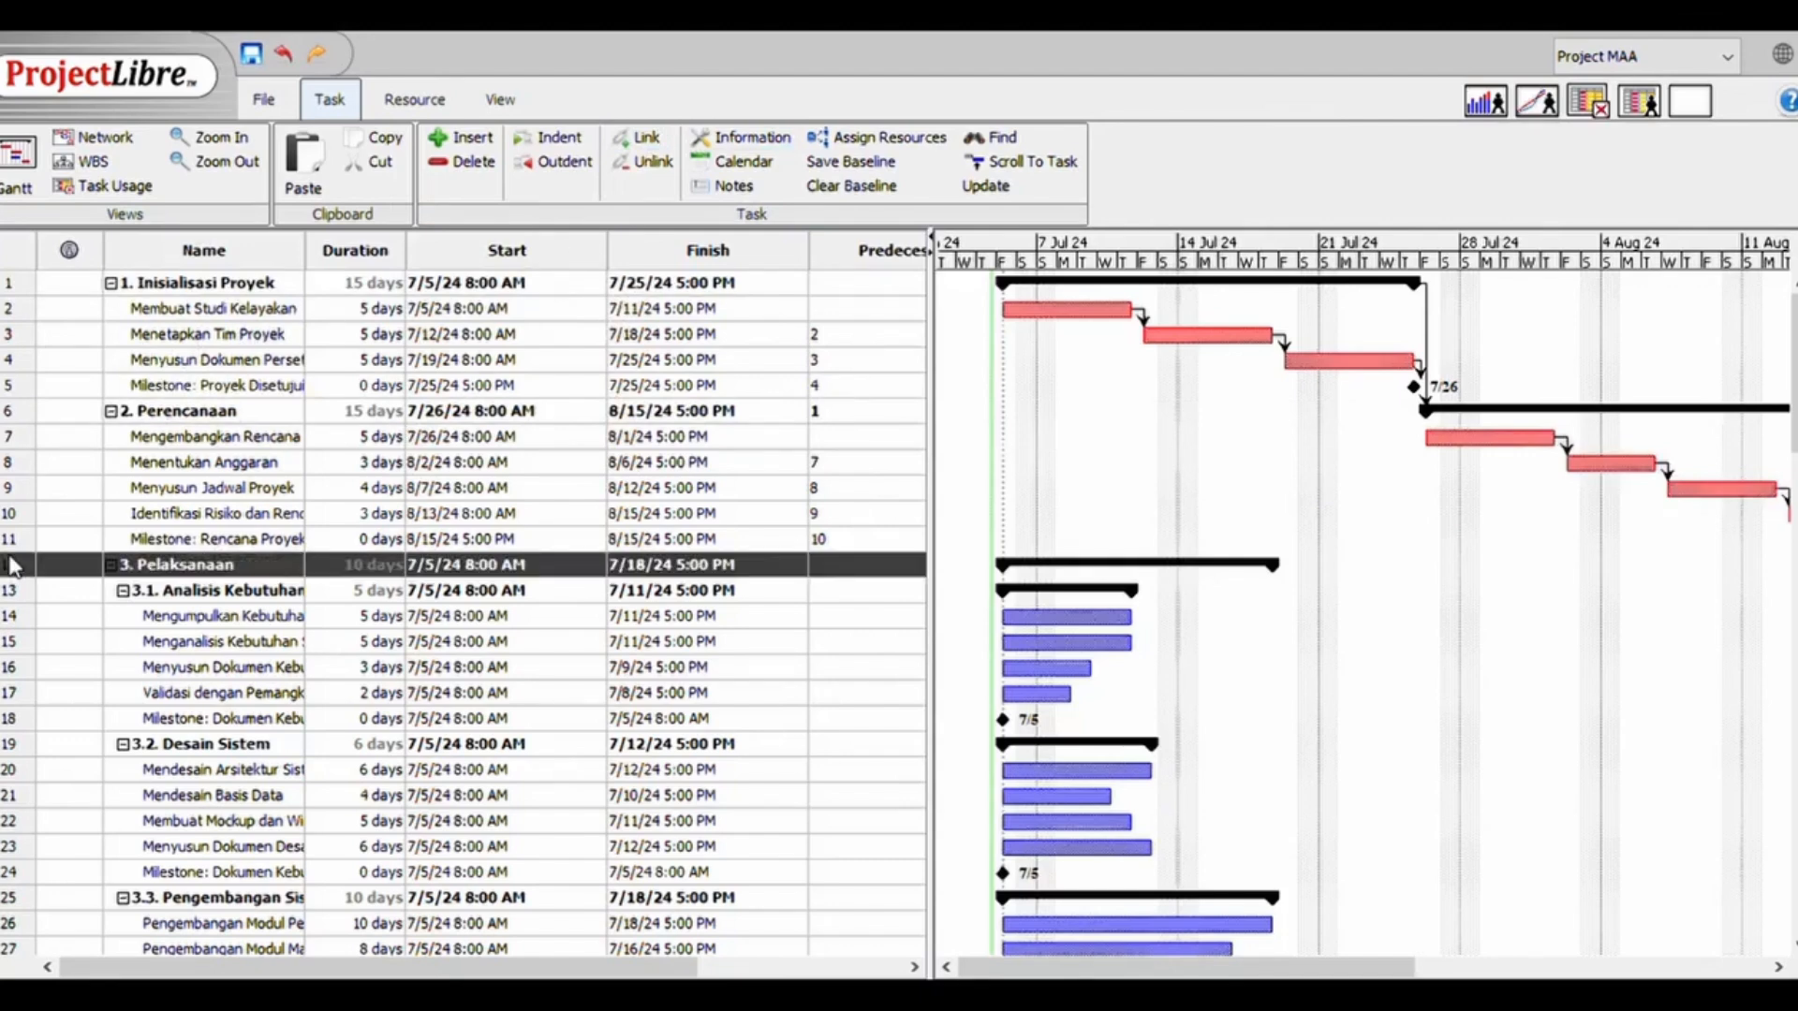
pyautogui.keyDown('ctrl'); pyautogui.click(21, 413); pyautogui.keyUp('ctrl')
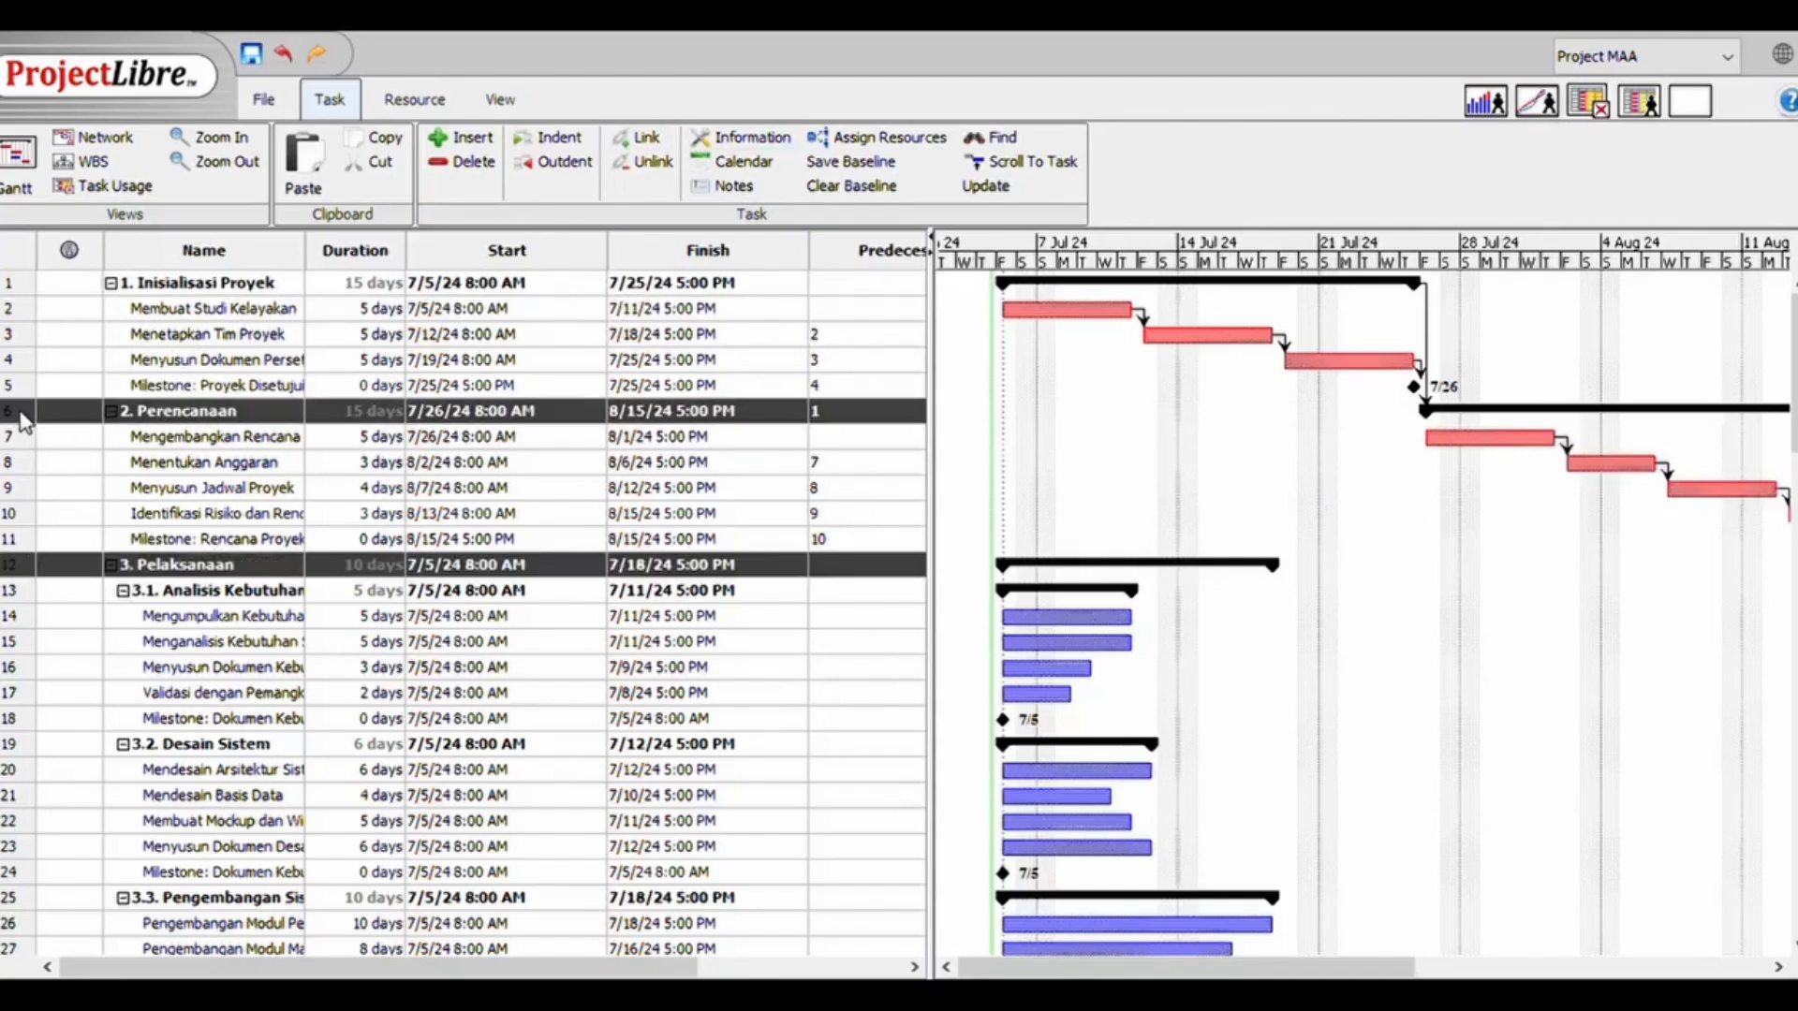
pyautogui.click(620, 149)
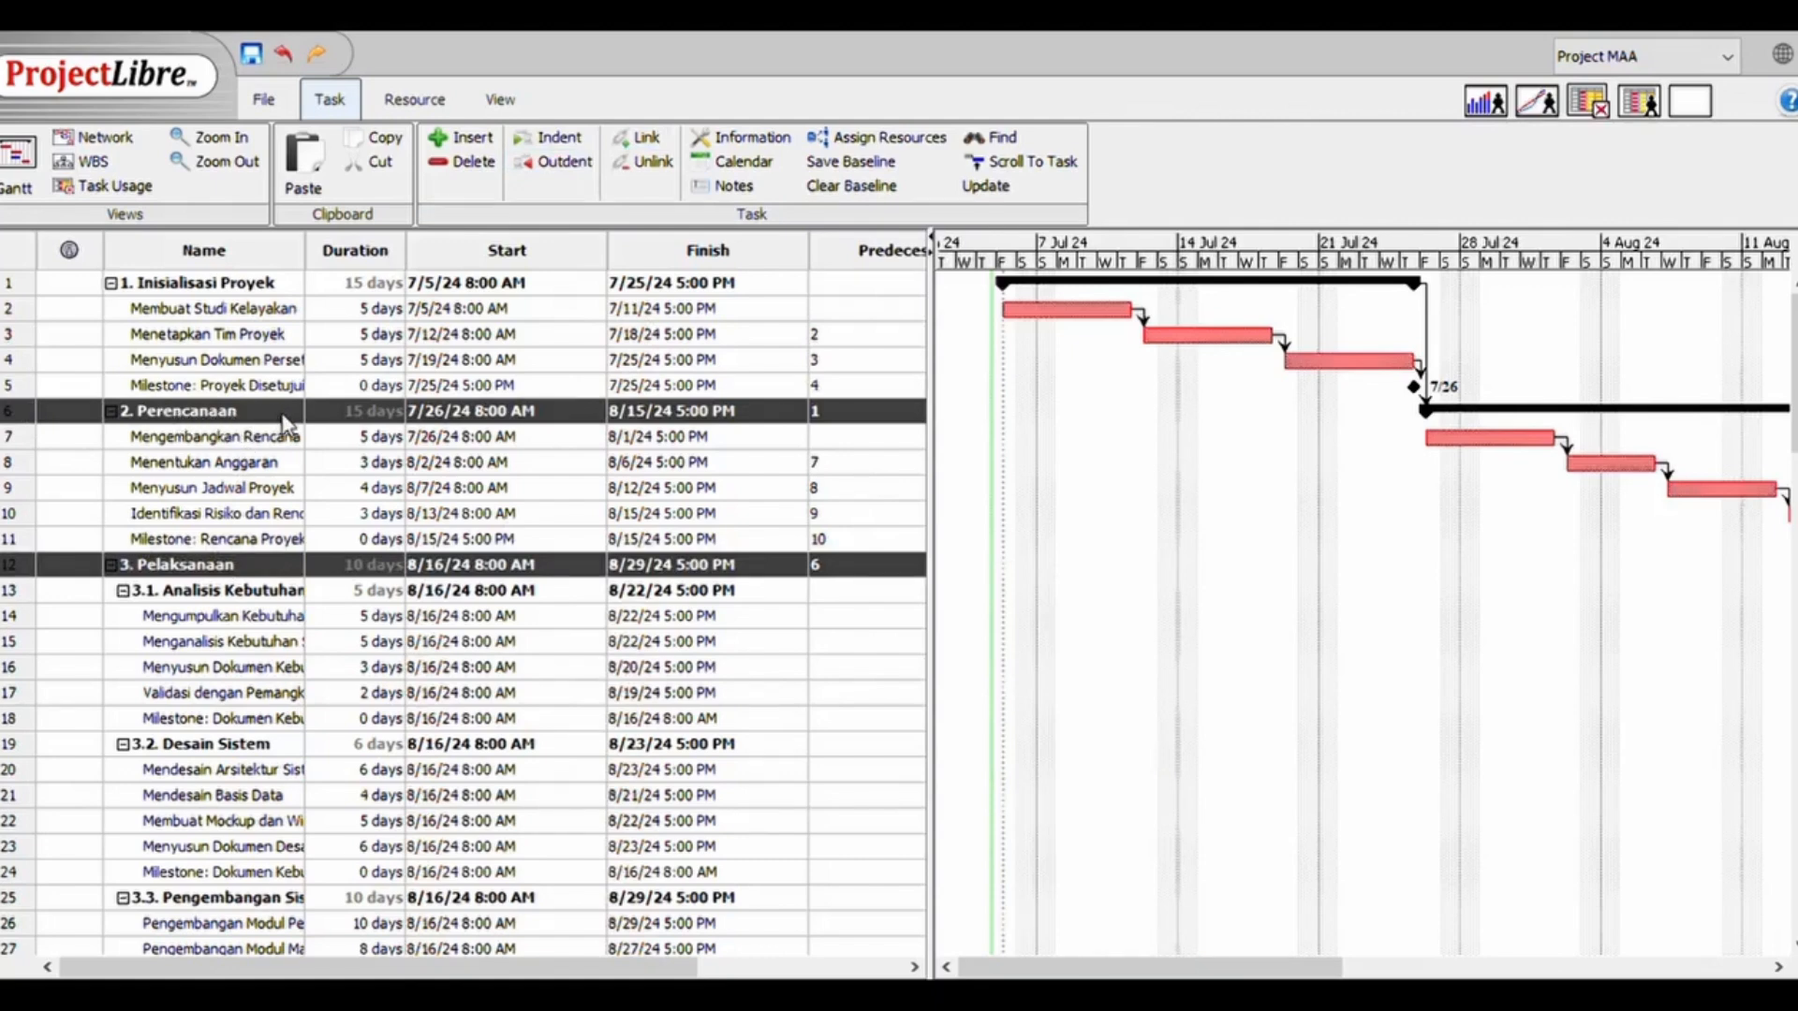
# Link tasks 14 to 18 in sequence under 3.1. Analisis Kebutuhan, starting with Mengumpulkan Kebutuhan Pengguna
pyautogui.click(219, 602)
pyautogui.click(223, 646)
pyautogui.scroll(-2, 221, 628)
pyautogui.click(219, 612)
pyautogui.keyDown('shift'); pyautogui.click(217, 507); pyautogui.keyUp('shift')
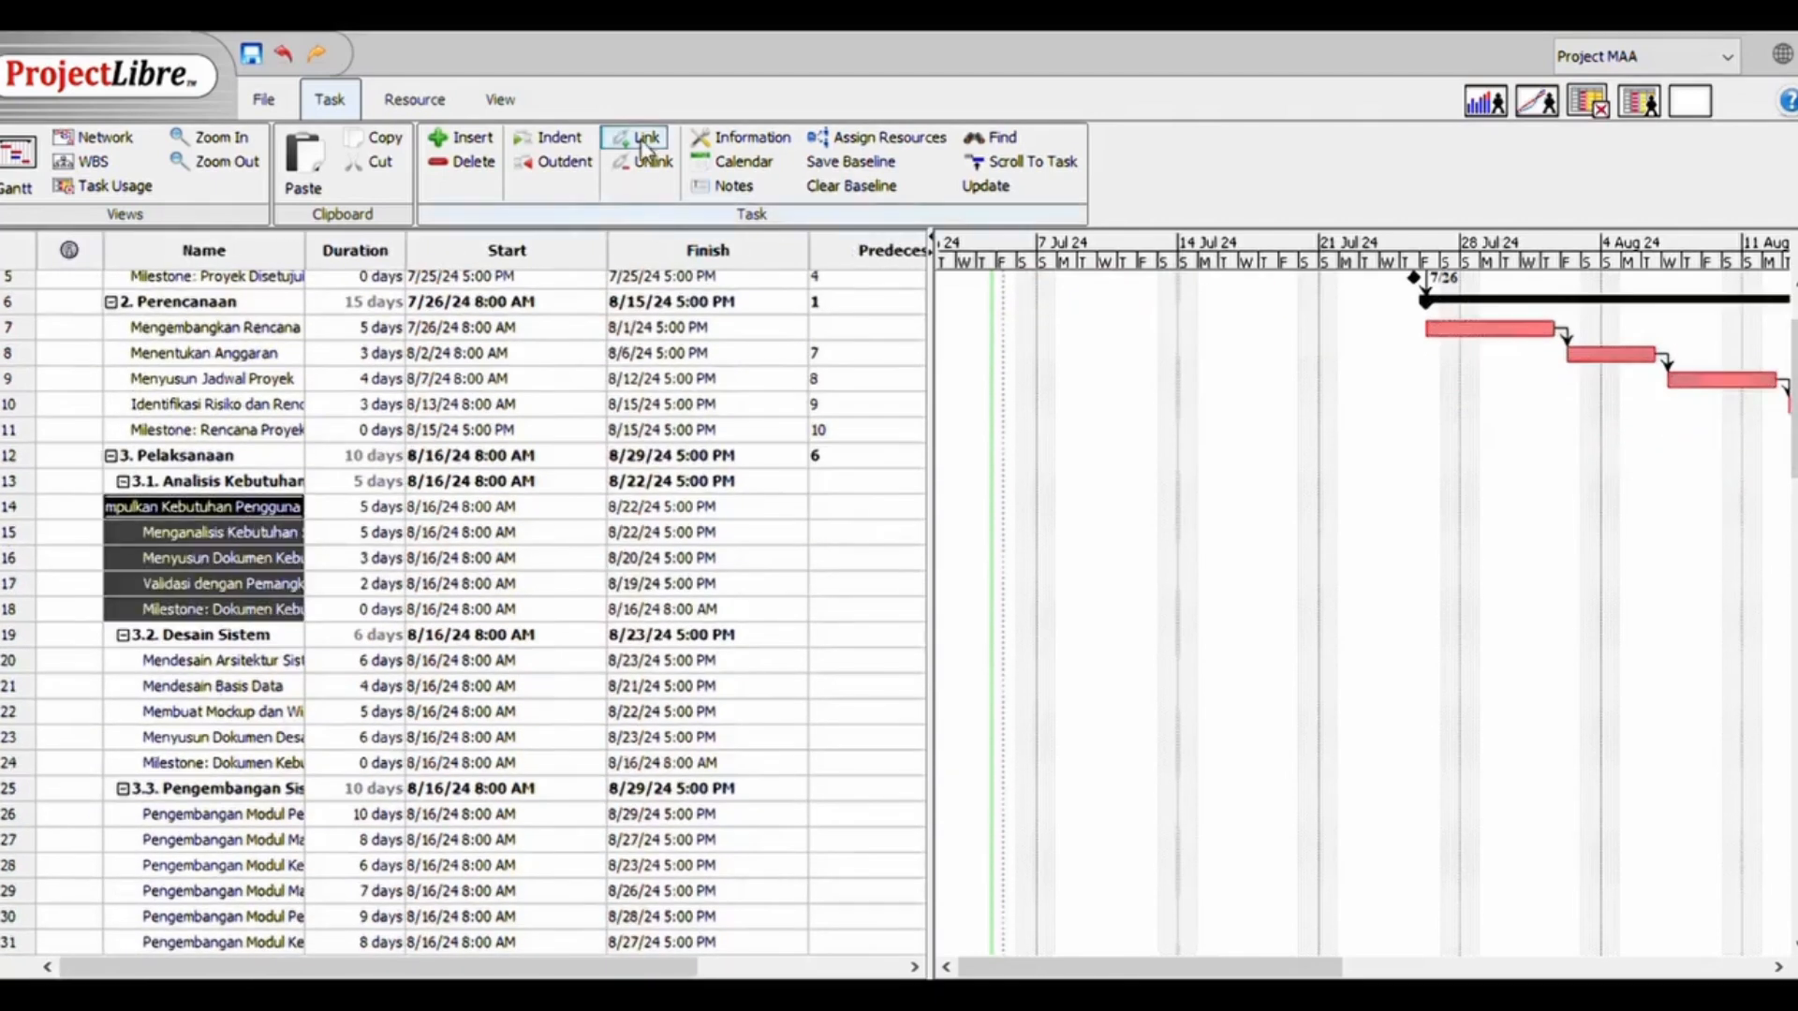
pyautogui.click(642, 140)
# Link tasks 20 to 24 in sequence under 3.2. Desain Sistem, from the system architecture design to the milestone
pyautogui.click(218, 763)
pyautogui.keyDown('shift'); pyautogui.click(217, 661); pyautogui.keyUp('shift')
pyautogui.click(642, 141)
# Link tasks 26 to 33, the module development tasks and their milestone, in sequence under phase 3.3
pyautogui.scroll(-3, 214, 749)
pyautogui.click(212, 820)
pyautogui.keyDown('shift'); pyautogui.click(217, 640); pyautogui.keyUp('shift')
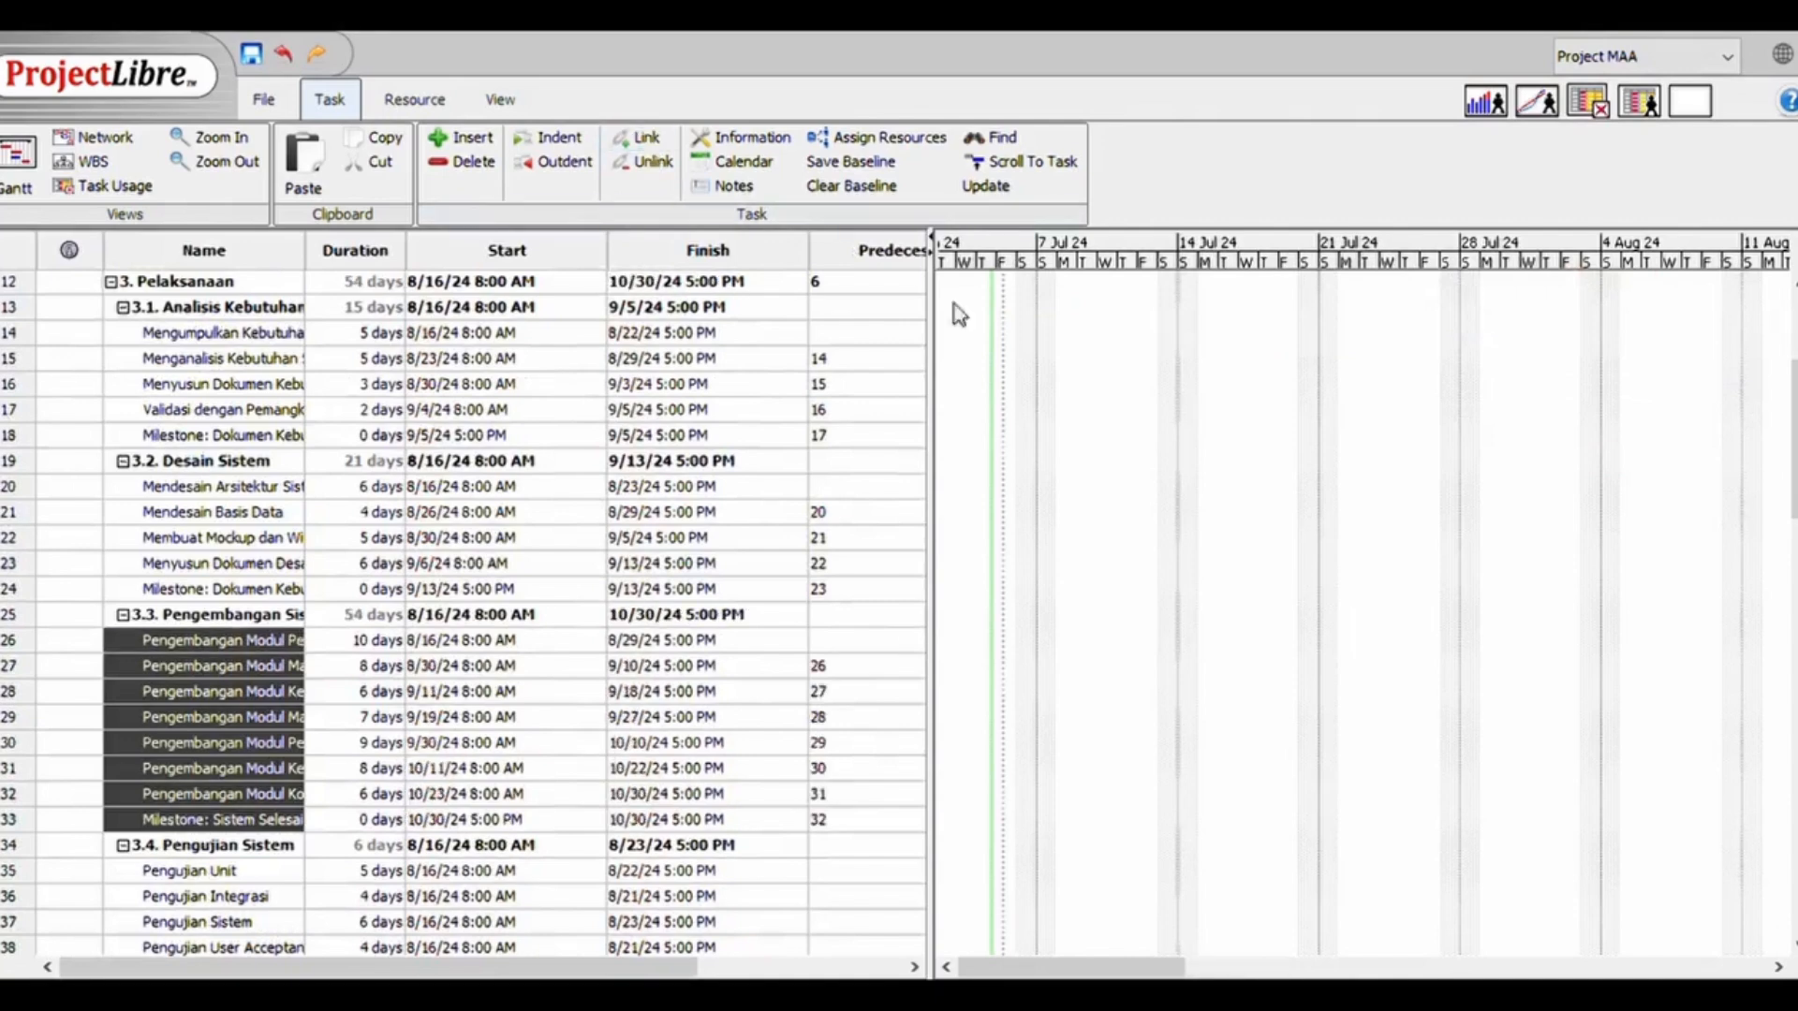
pyautogui.click(642, 140)
# Link tasks 35 to 39 in sequence under 3.4. Pengujian Sistem, from Pengujian Unit to the testing milestone
pyautogui.scroll(-3, 216, 655)
pyautogui.click(206, 707)
pyautogui.keyDown('shift'); pyautogui.click(197, 605); pyautogui.keyUp('shift')
pyautogui.click(643, 140)
# Link tasks 41 to 46, including both closing milestones, in sequence under 3.5. Deployment
pyautogui.click(212, 887)
pyautogui.keyDown('shift'); pyautogui.click(227, 762); pyautogui.keyUp('shift')
pyautogui.click(642, 141)
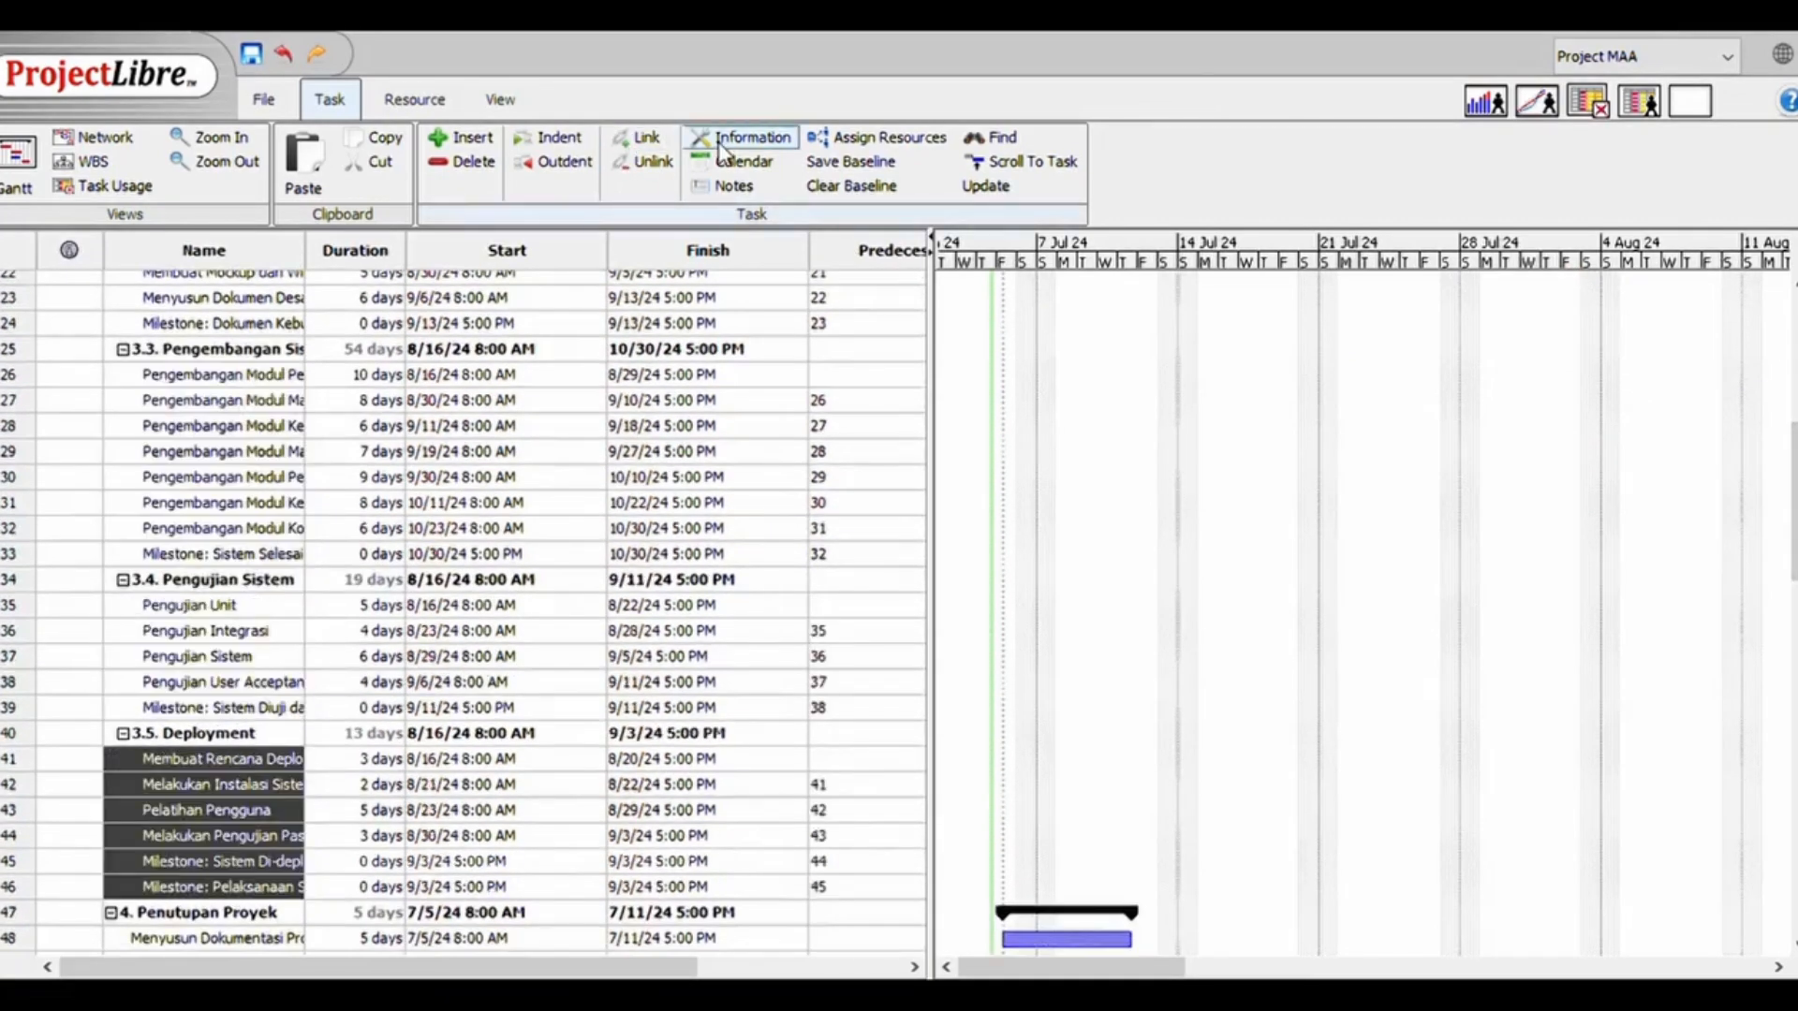
# Link 3.4. Pengujian Sistem to 3.5. Deployment, and summary phase 3.3 to 3.4. Pengujian Sistem
pyautogui.click(8, 735)
pyautogui.keyDown('ctrl'); pyautogui.click(7, 582); pyautogui.keyUp('ctrl')
pyautogui.click(642, 141)
pyautogui.click(3, 583)
pyautogui.keyDown('ctrl'); pyautogui.click(8, 348); pyautogui.keyUp('ctrl')
pyautogui.click(643, 140)
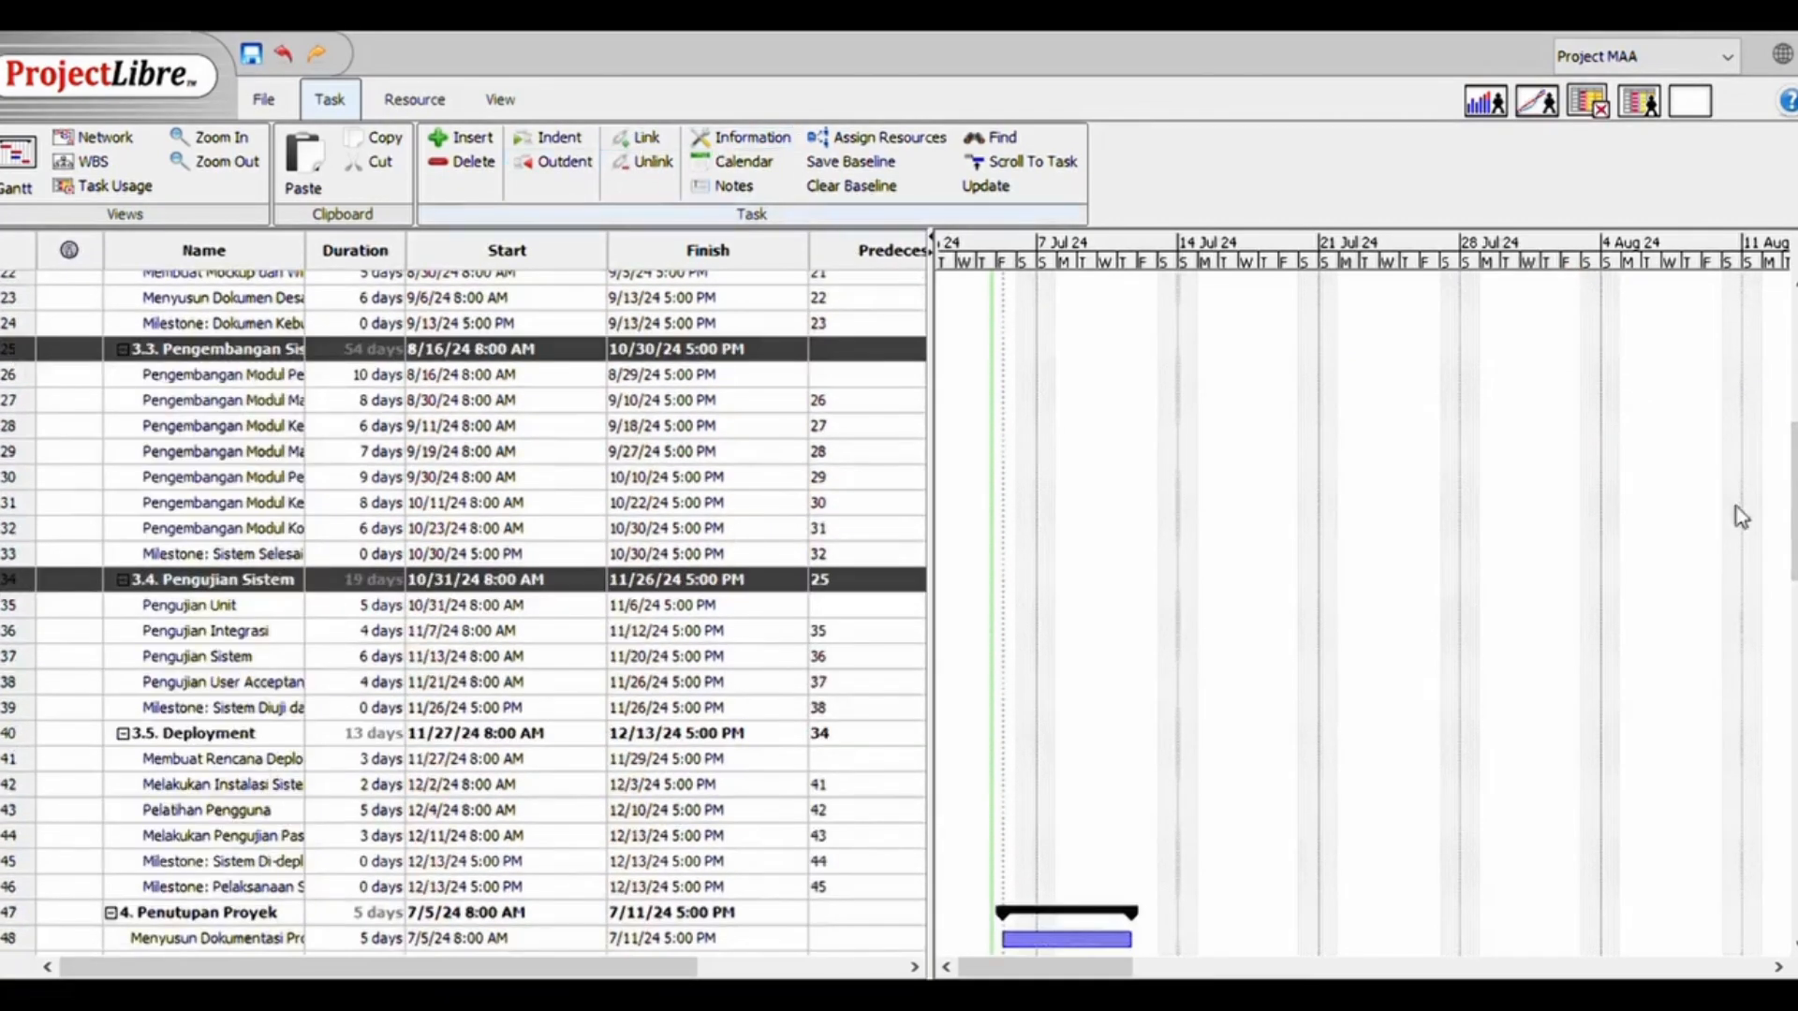
# Link 3.2. Desain Sistem to summary phase 3.3, and 3.1. Analisis Kebutuhan to 3.2. Desain Sistem
pyautogui.scroll(4, 521, 560)
pyautogui.click(8, 677)
pyautogui.keyDown('ctrl'); pyautogui.click(7, 525); pyautogui.keyUp('ctrl')
pyautogui.click(643, 140)
pyautogui.click(5, 524)
pyautogui.keyDown('ctrl'); pyautogui.click(8, 371); pyautogui.keyUp('ctrl')
pyautogui.click(643, 140)
# Link tasks 48 to 50, from the closing documentation to the final milestone, in sequence under 4. Penutupan Proyek
pyautogui.moveTo(1090, 968); pyautogui.dragTo(1553, 971)
pyautogui.scroll(-4, 464, 612)
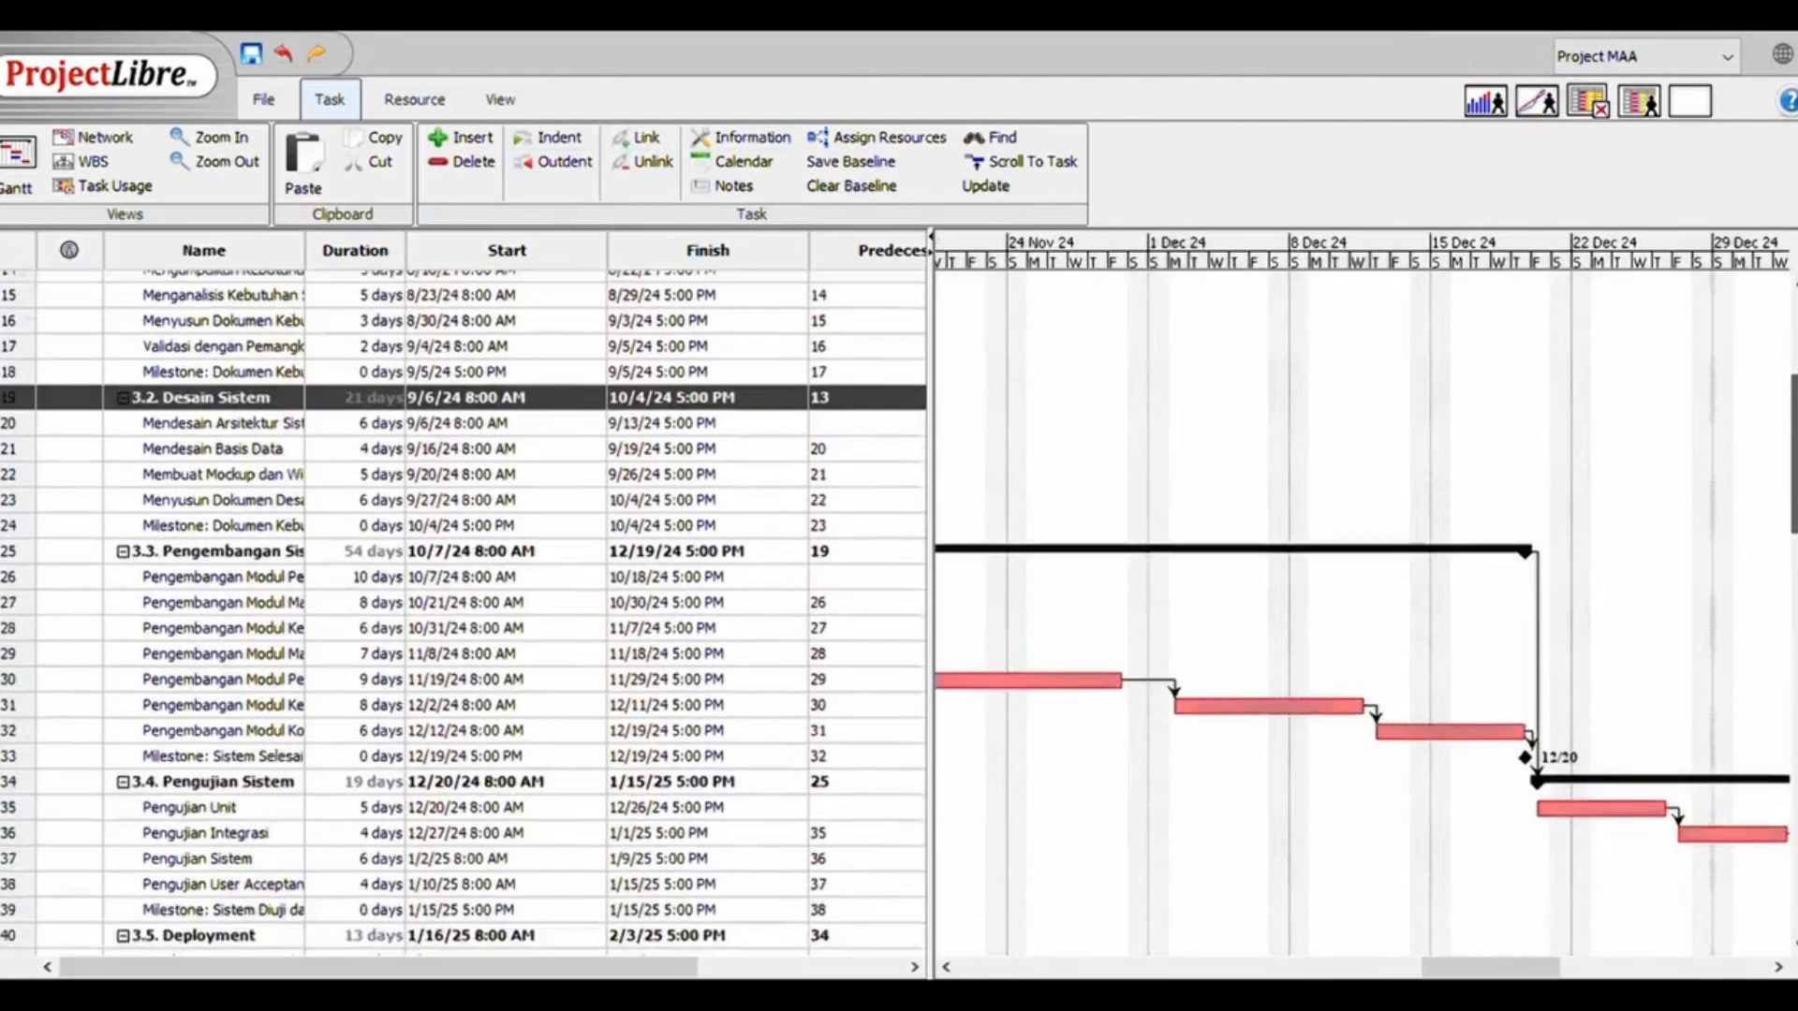
pyautogui.moveTo(1442, 974); pyautogui.dragTo(1586, 976)
pyautogui.moveTo(1794, 506); pyautogui.dragTo(1794, 592)
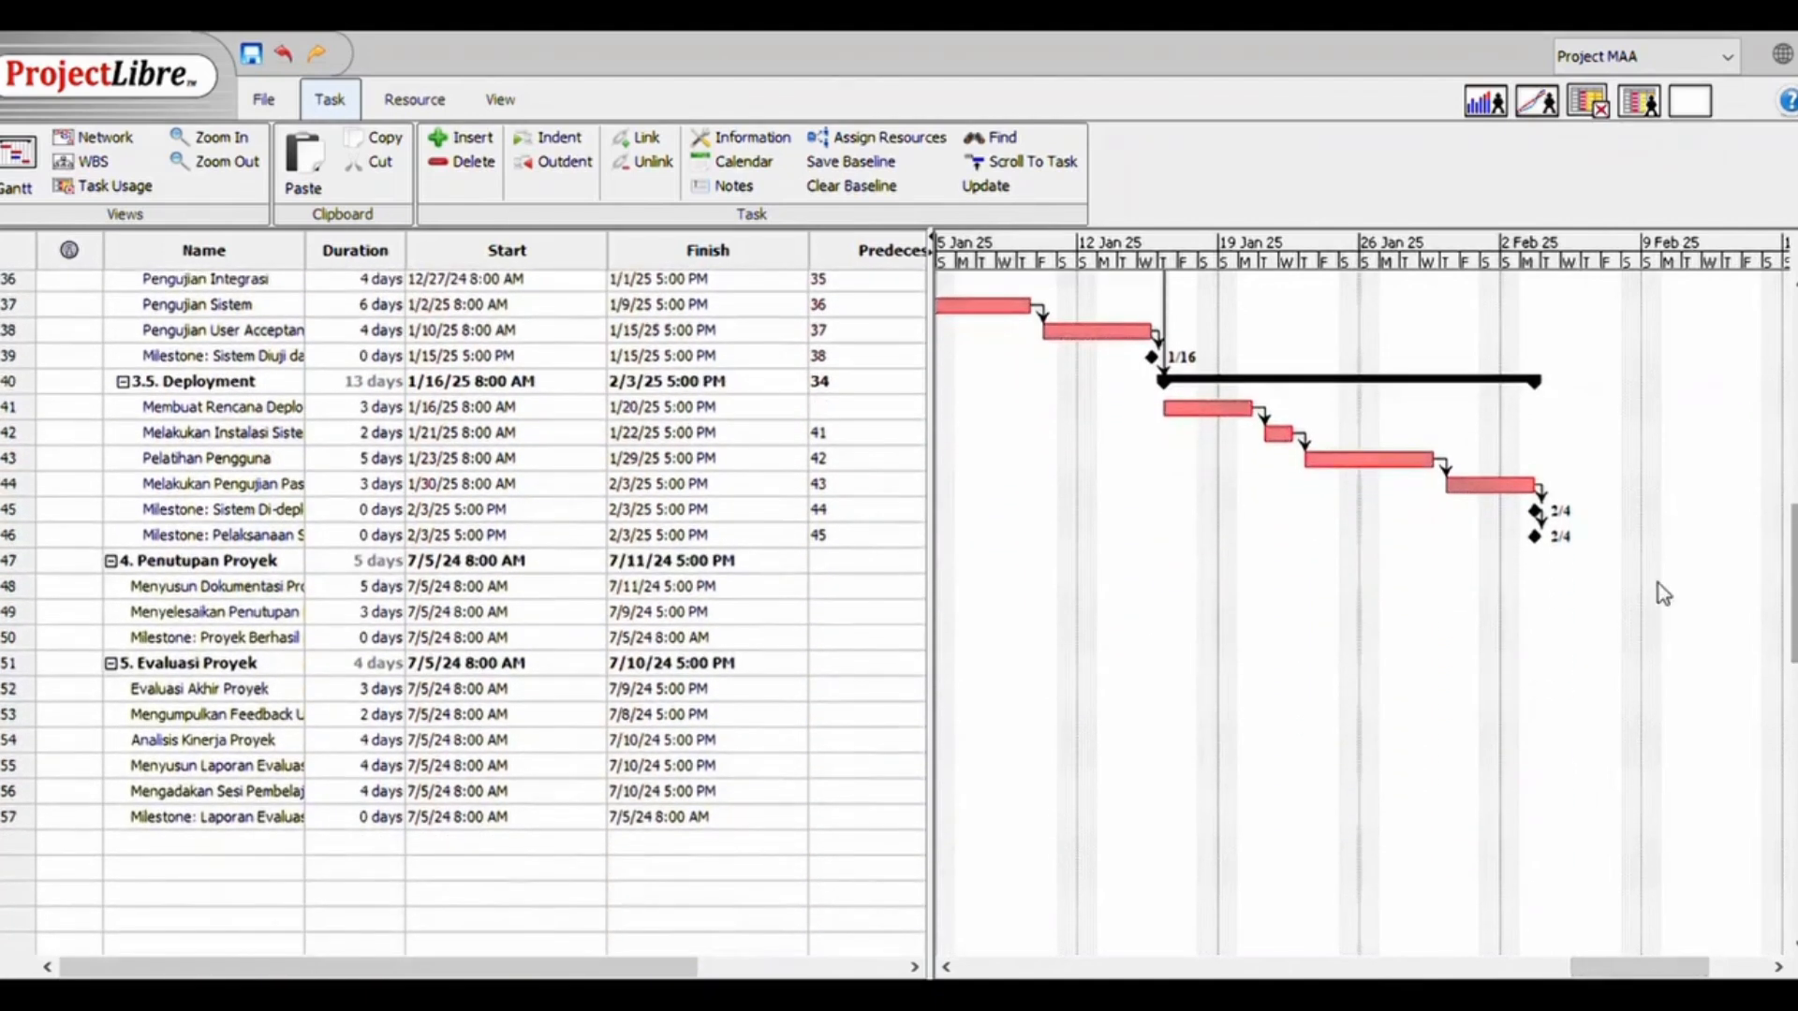
pyautogui.click(232, 567)
pyautogui.click(211, 637)
pyautogui.keyDown('shift'); pyautogui.click(208, 592); pyautogui.keyUp('shift')
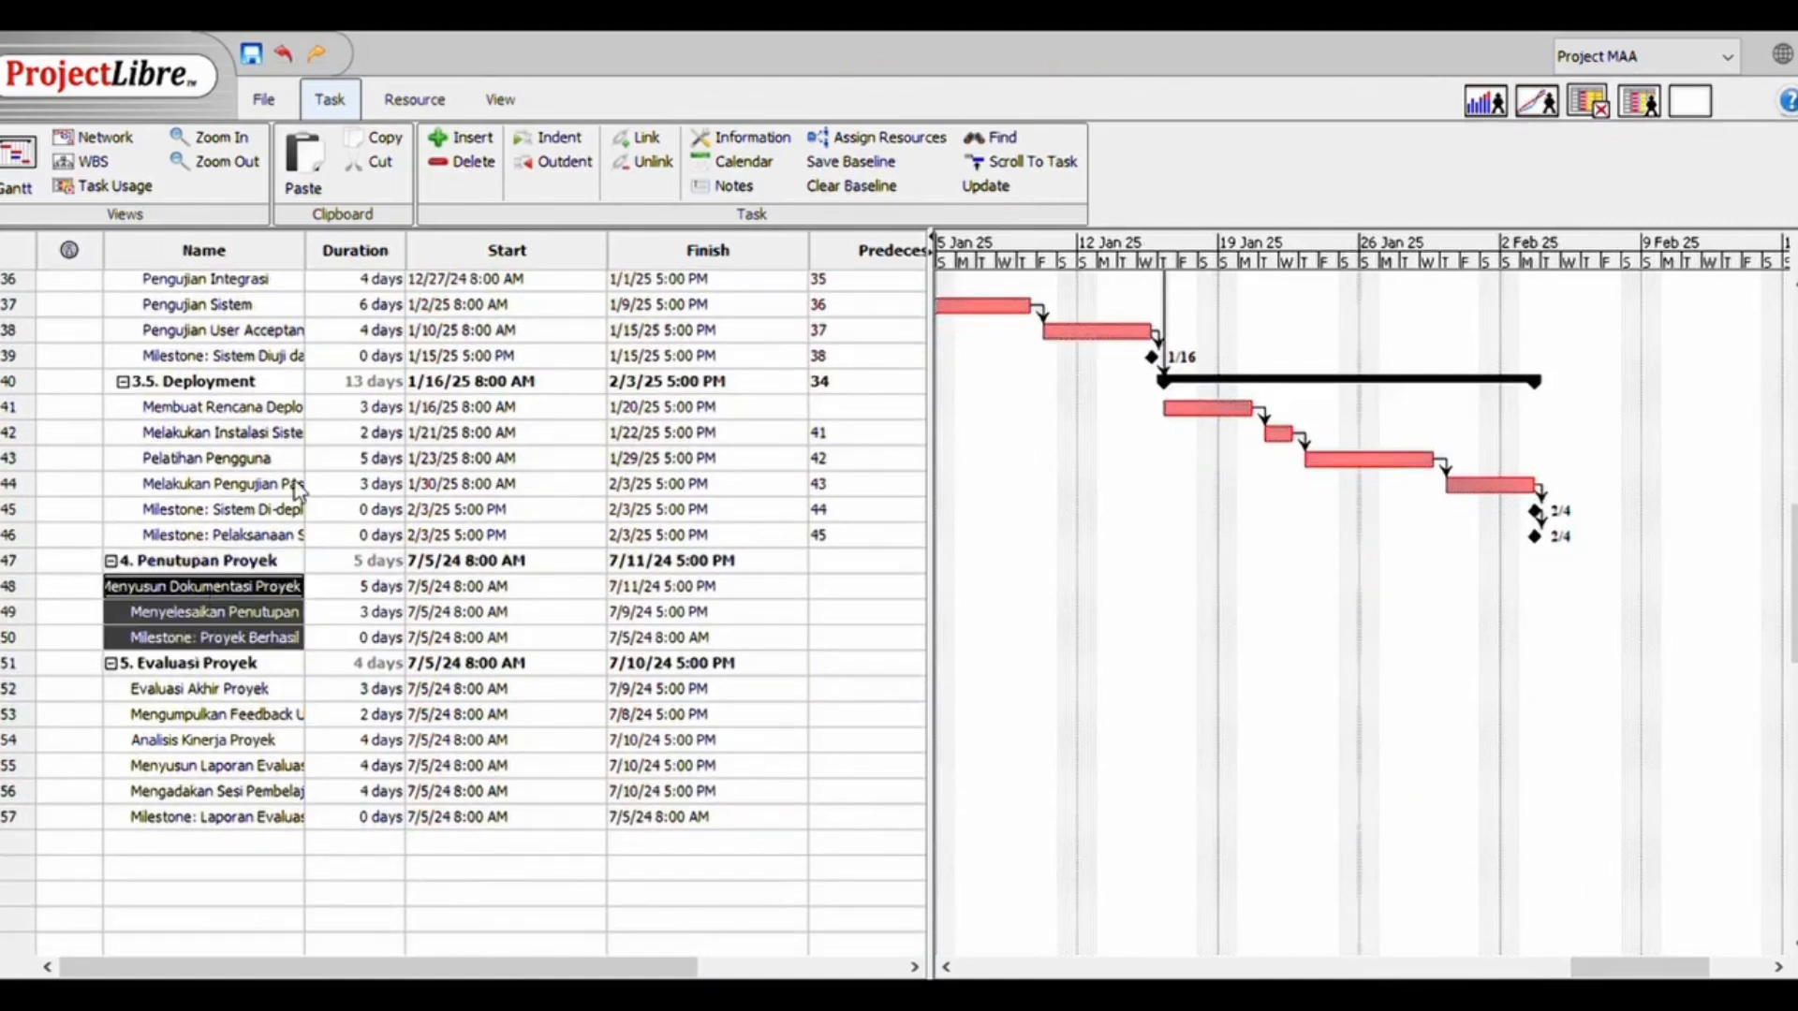
pyautogui.click(635, 141)
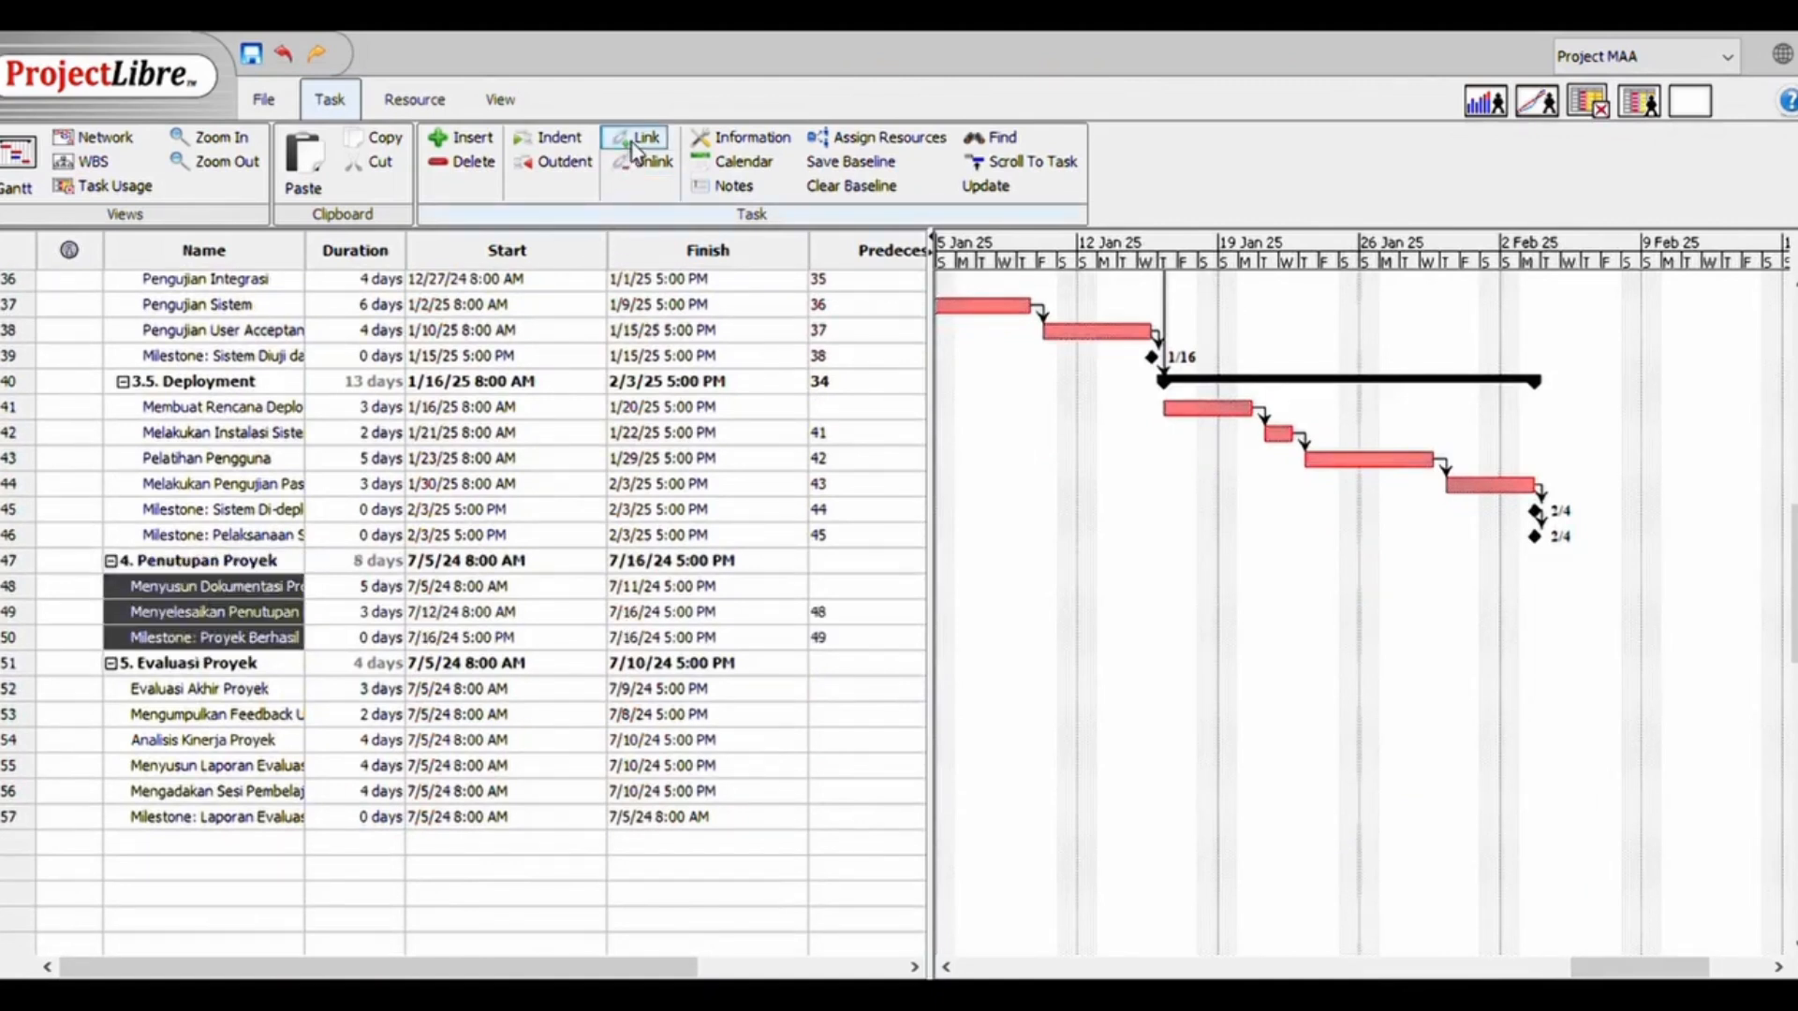
# Link tasks 52 to 57, from Evaluasi Akhir Proyek to the evaluation report milestone, in sequence under 5. Evaluasi Proyek
pyautogui.click(178, 823)
pyautogui.keyDown('shift'); pyautogui.click(223, 693); pyautogui.keyUp('shift')
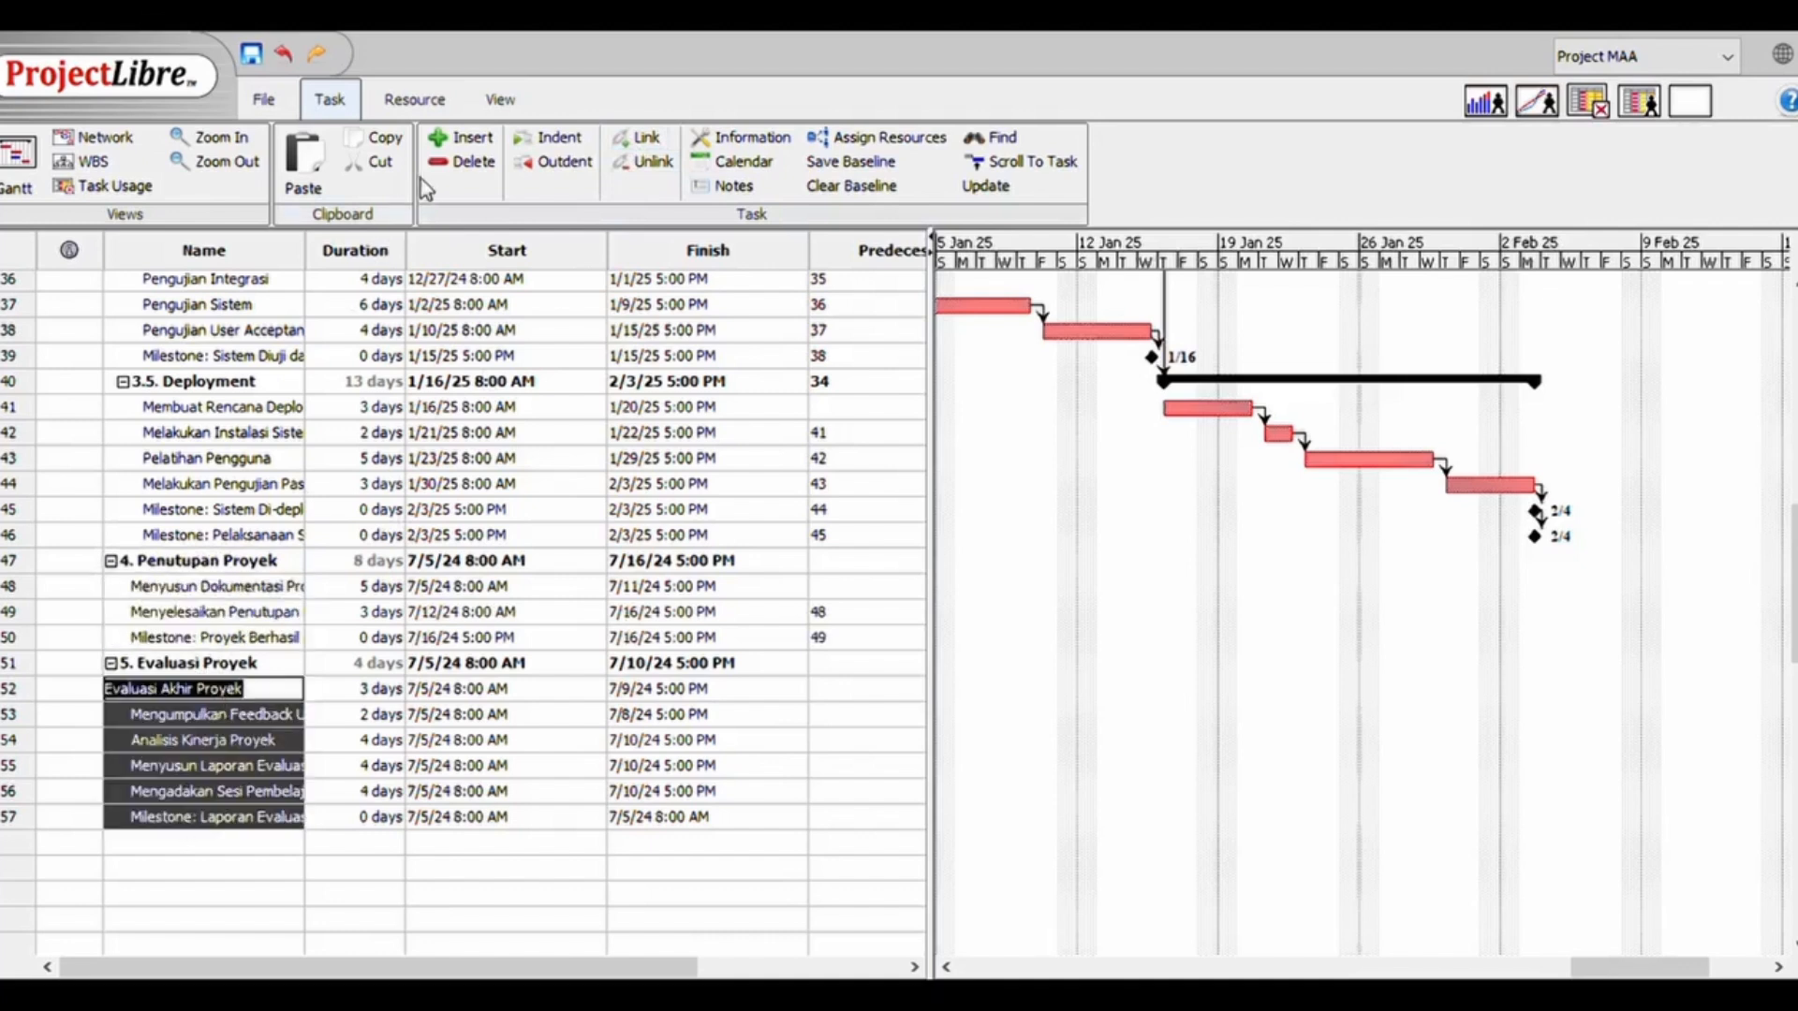
pyautogui.click(626, 140)
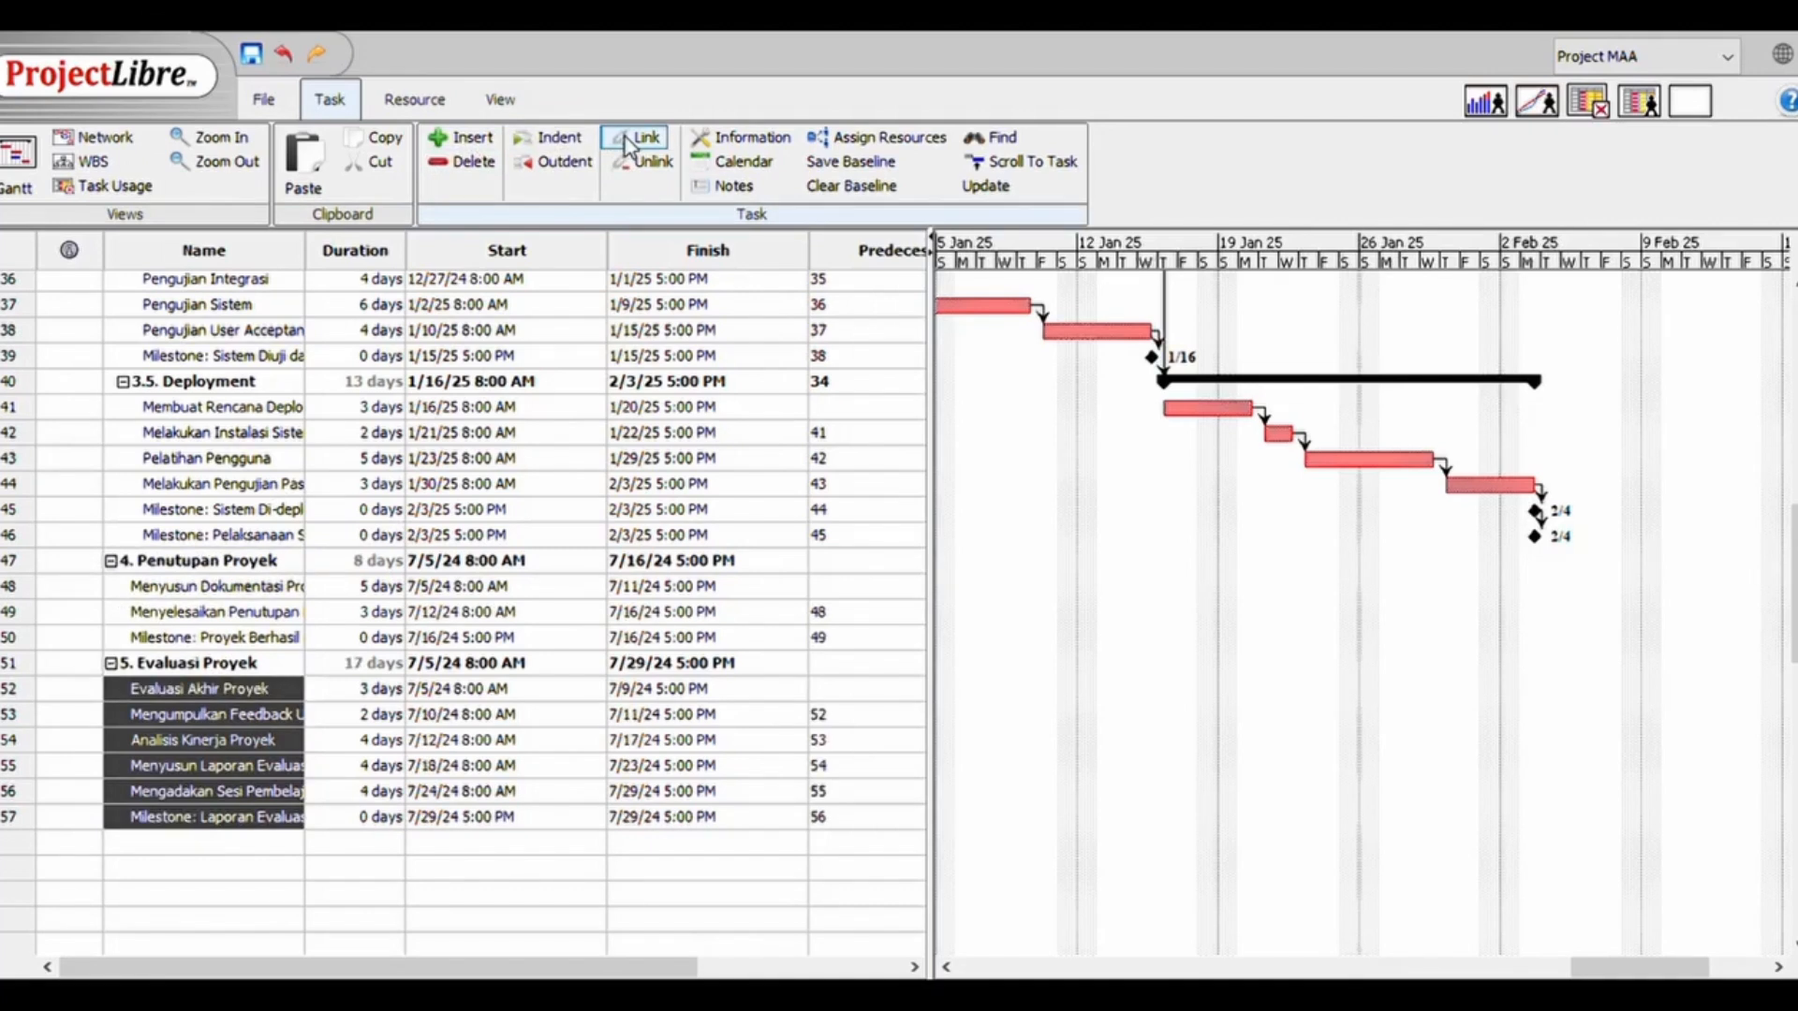
# Link the summary phases 4. Penutupan Proyek and 5. Evaluasi Proyek so that evaluation follows closing
pyautogui.click(18, 666)
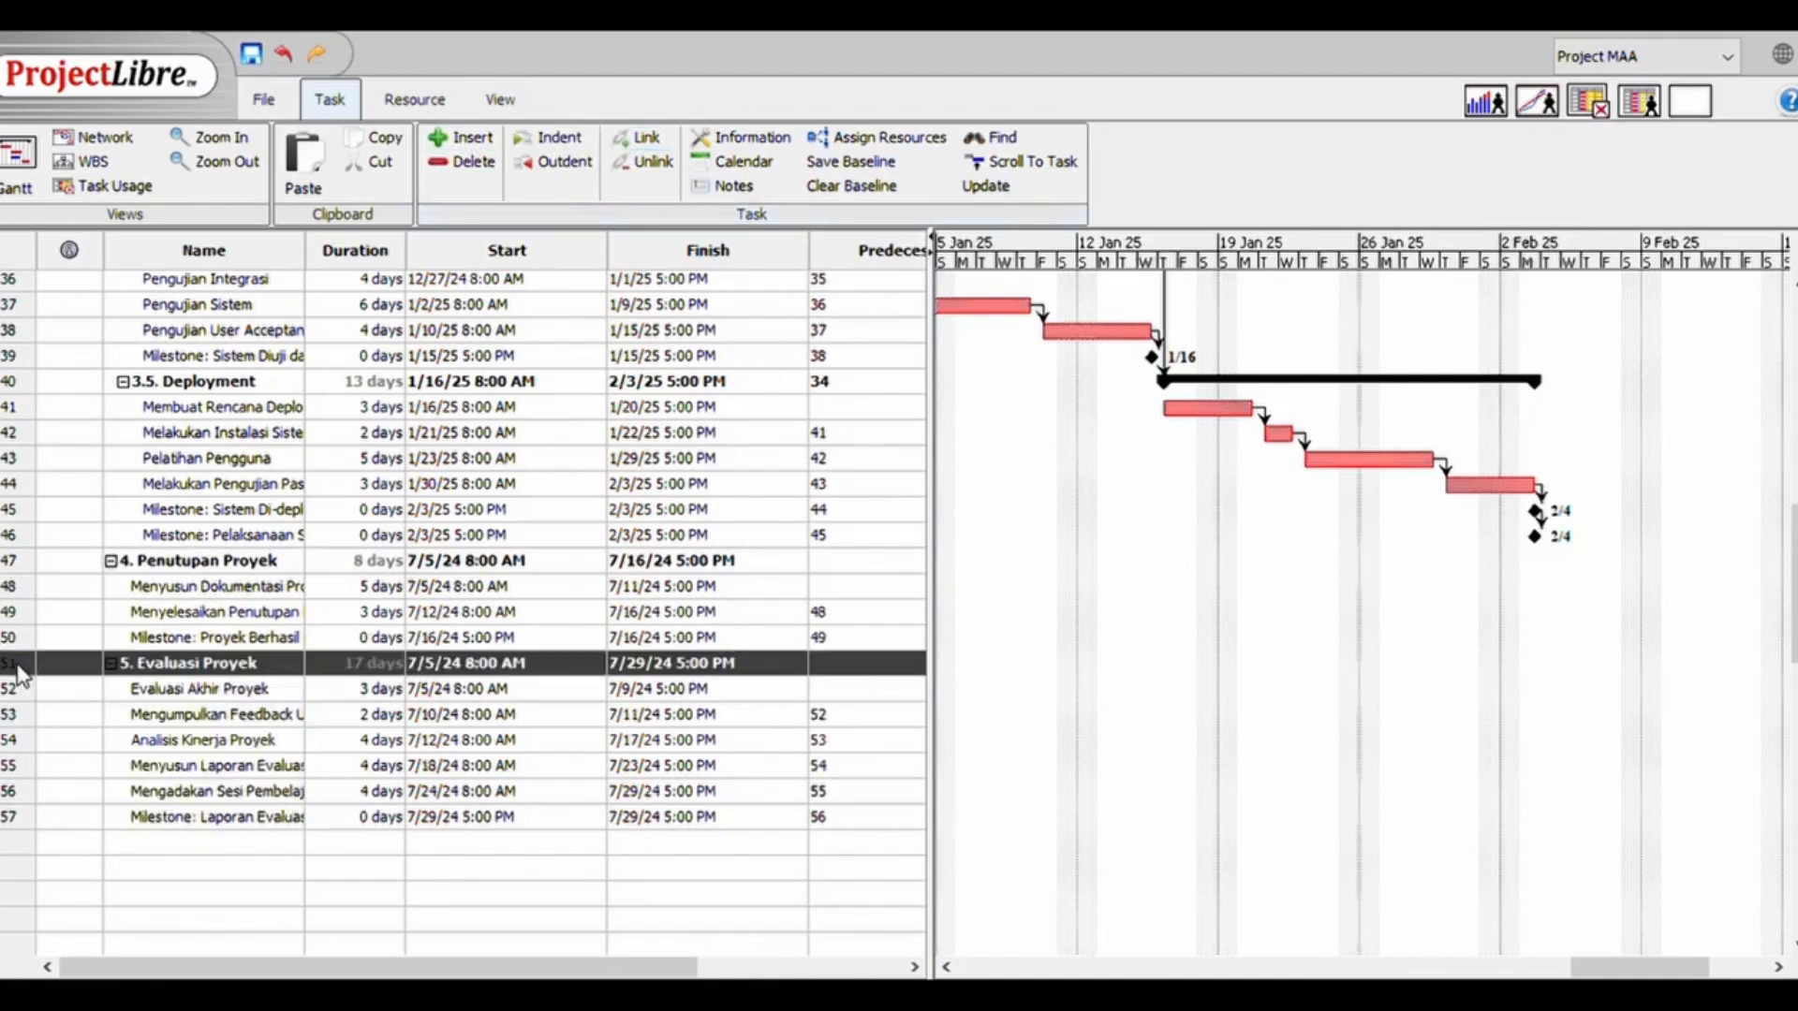
pyautogui.keyDown('ctrl'); pyautogui.click(18, 564); pyautogui.keyUp('ctrl')
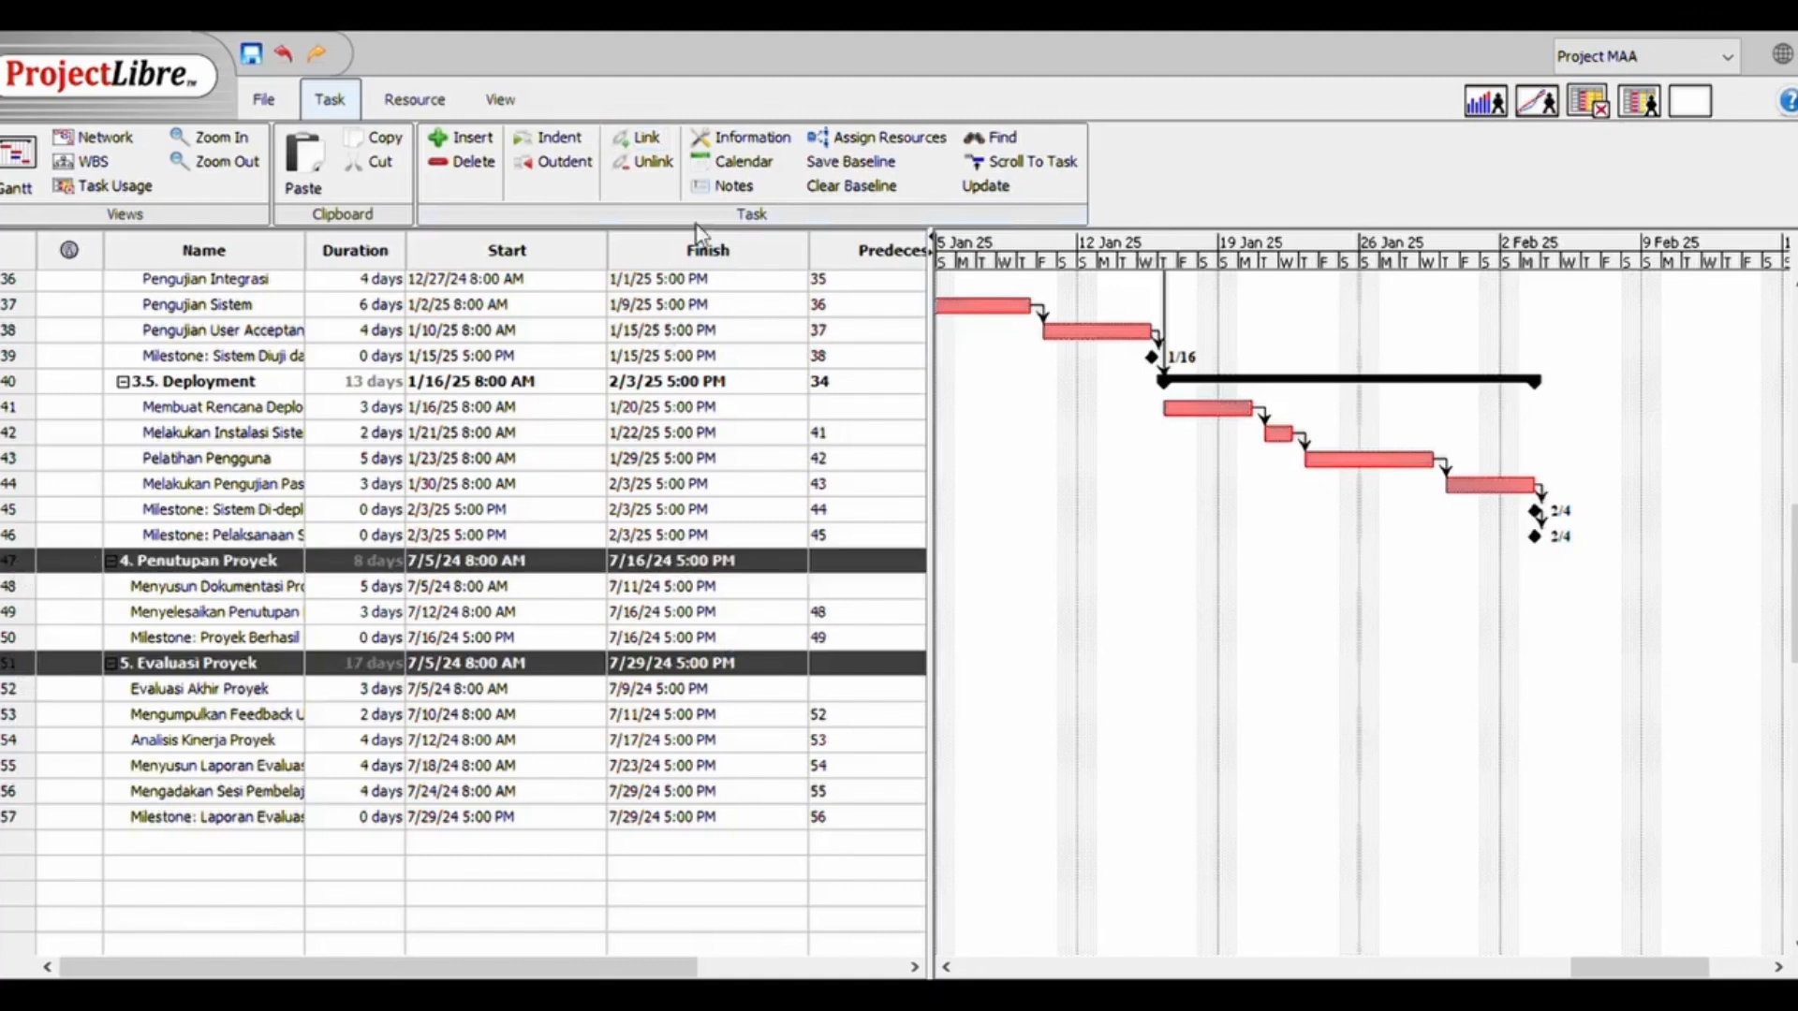
pyautogui.click(646, 141)
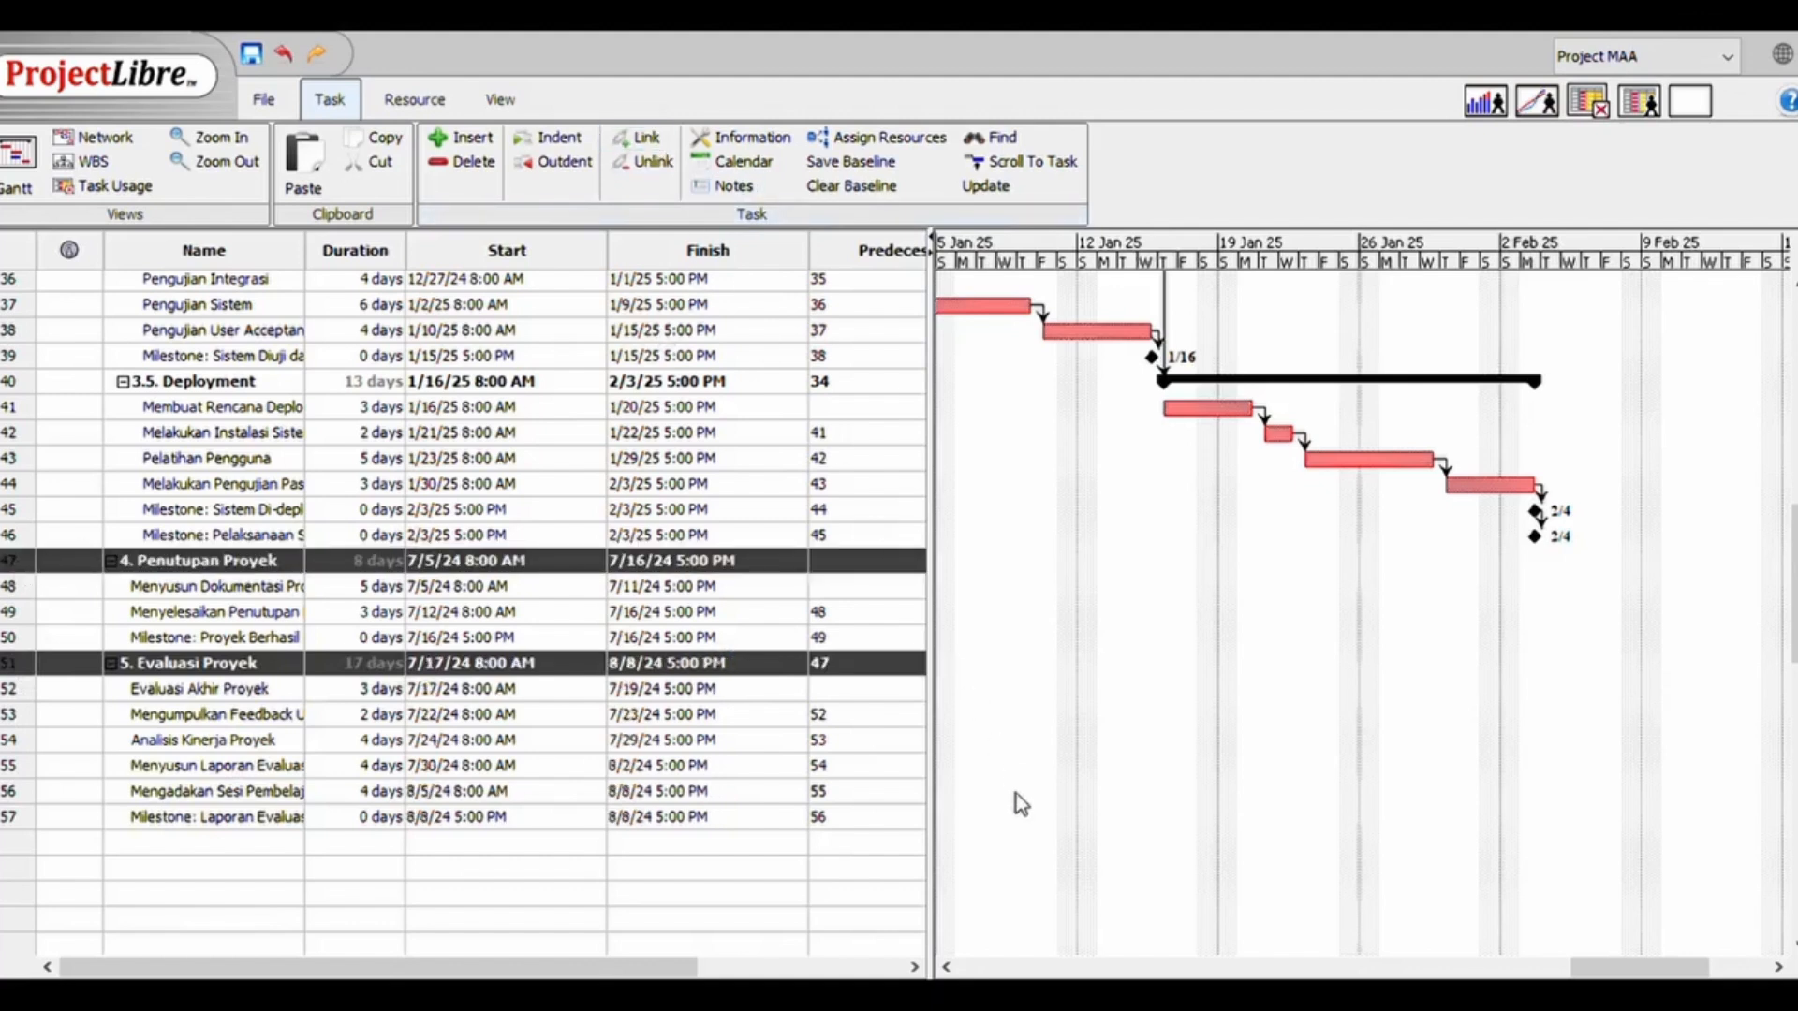
# Link the summary phases 3. Pelaksanaan and 4. Penutupan Proyek, and check the resulting sequence in the Gantt chart
pyautogui.click(21, 566)
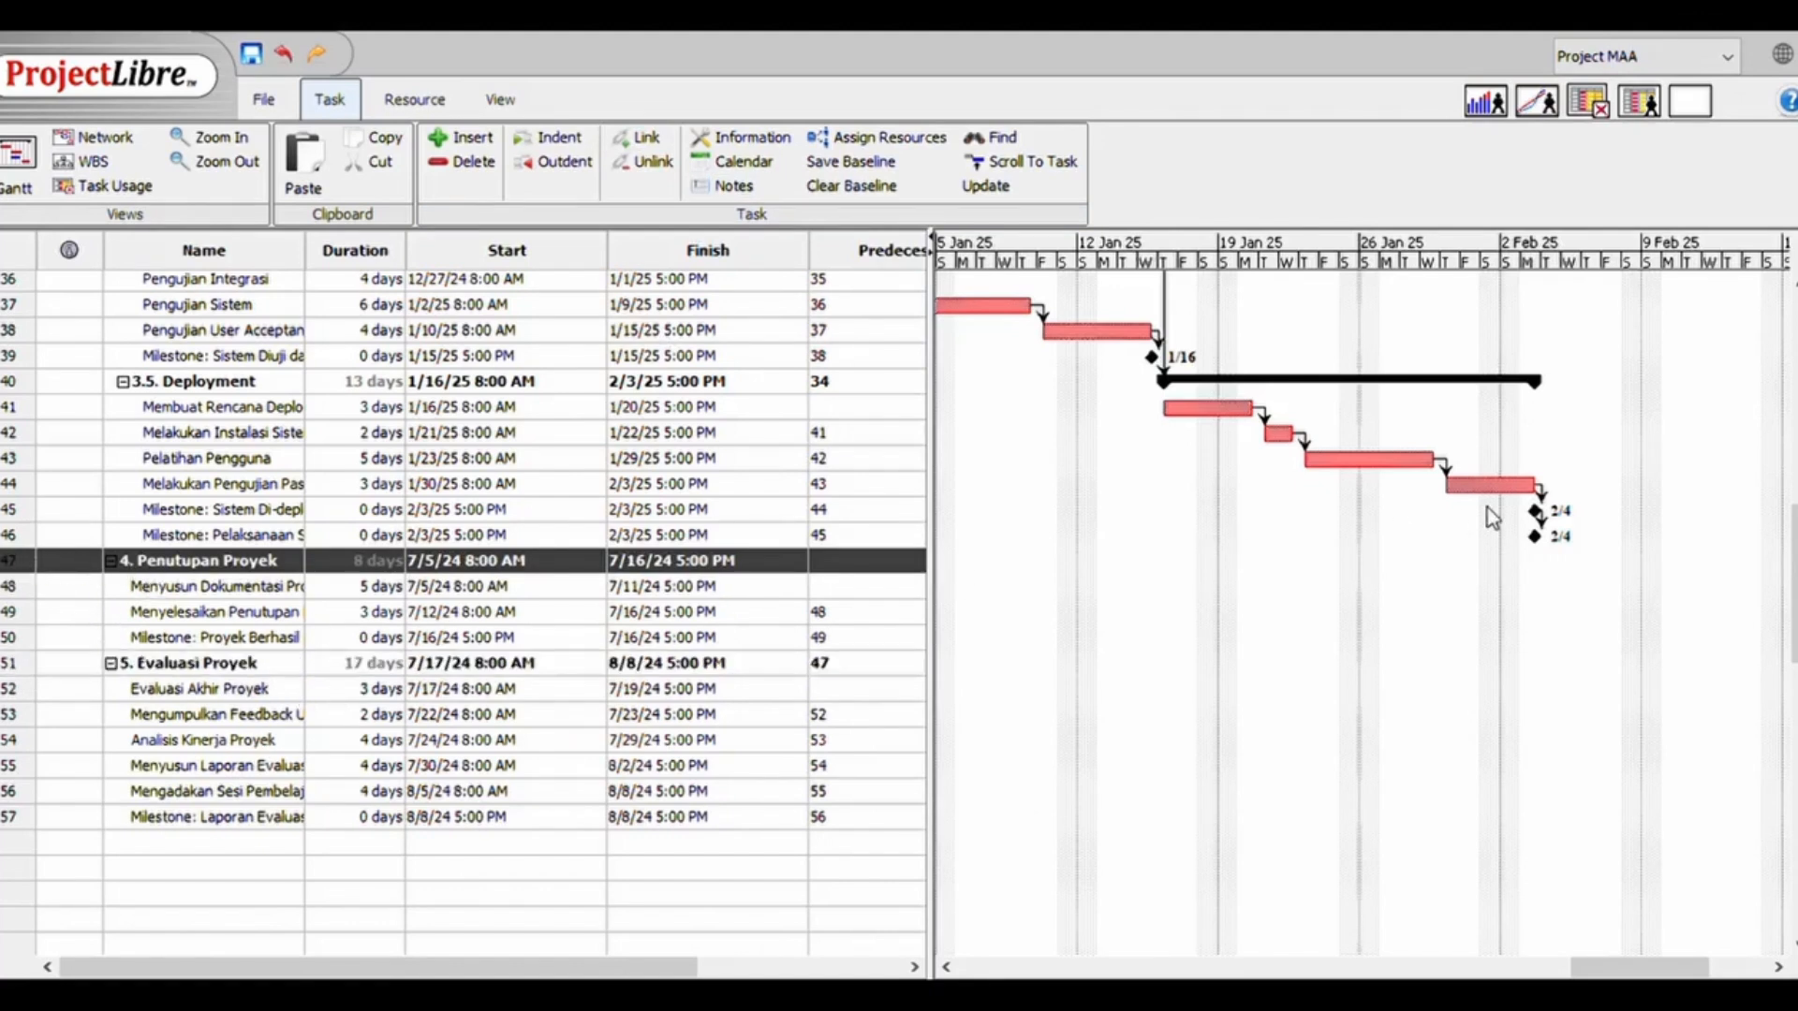
pyautogui.scroll(2, 1478, 518)
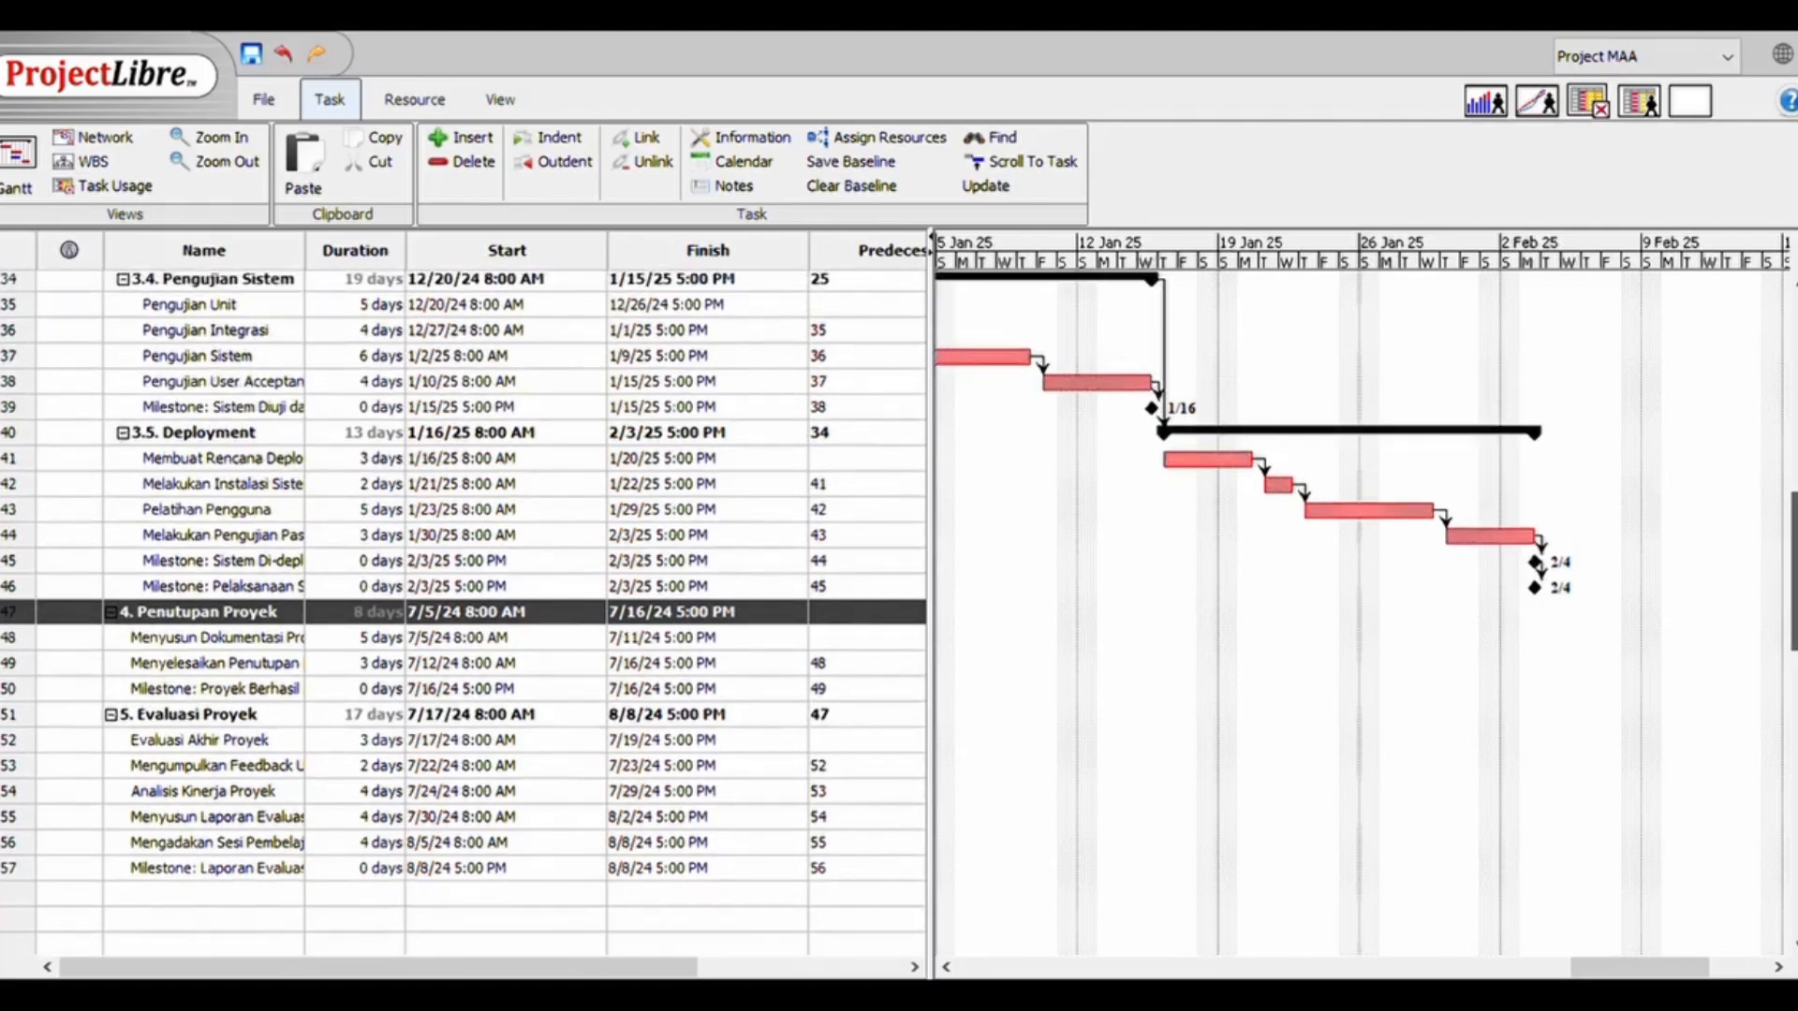
pyautogui.scroll(10, 899, 609)
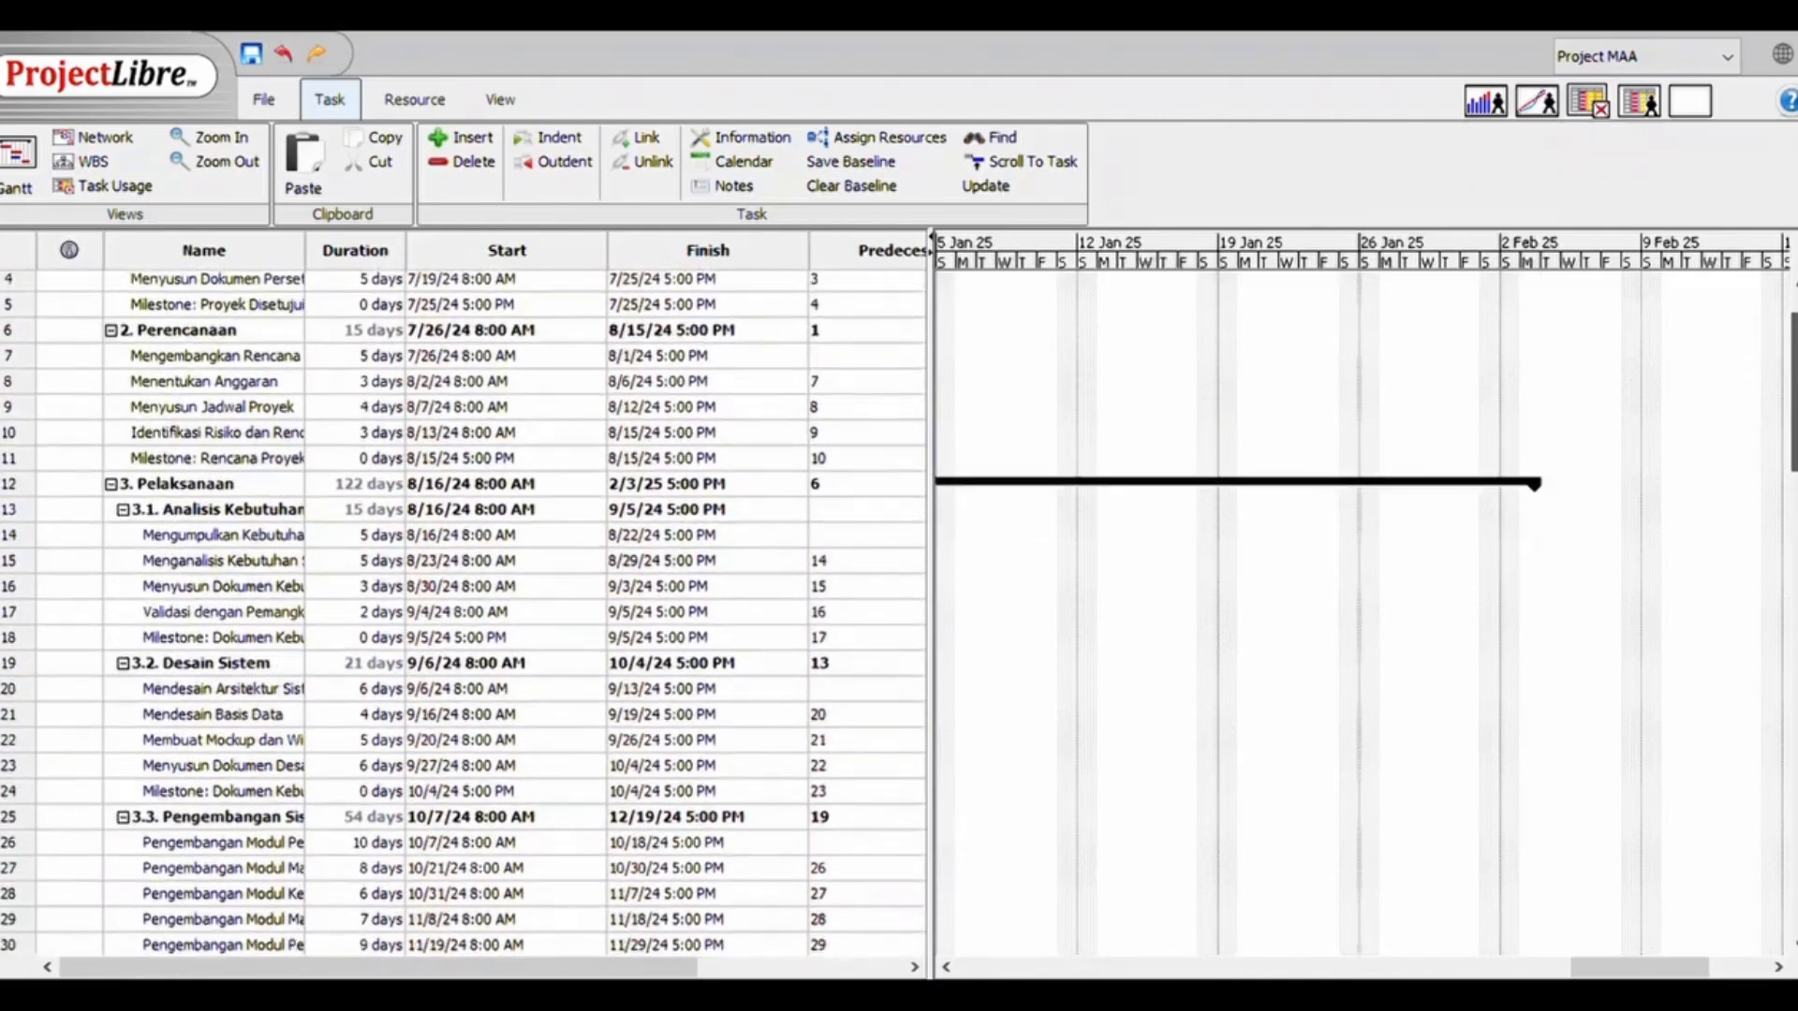
pyautogui.click(17, 483)
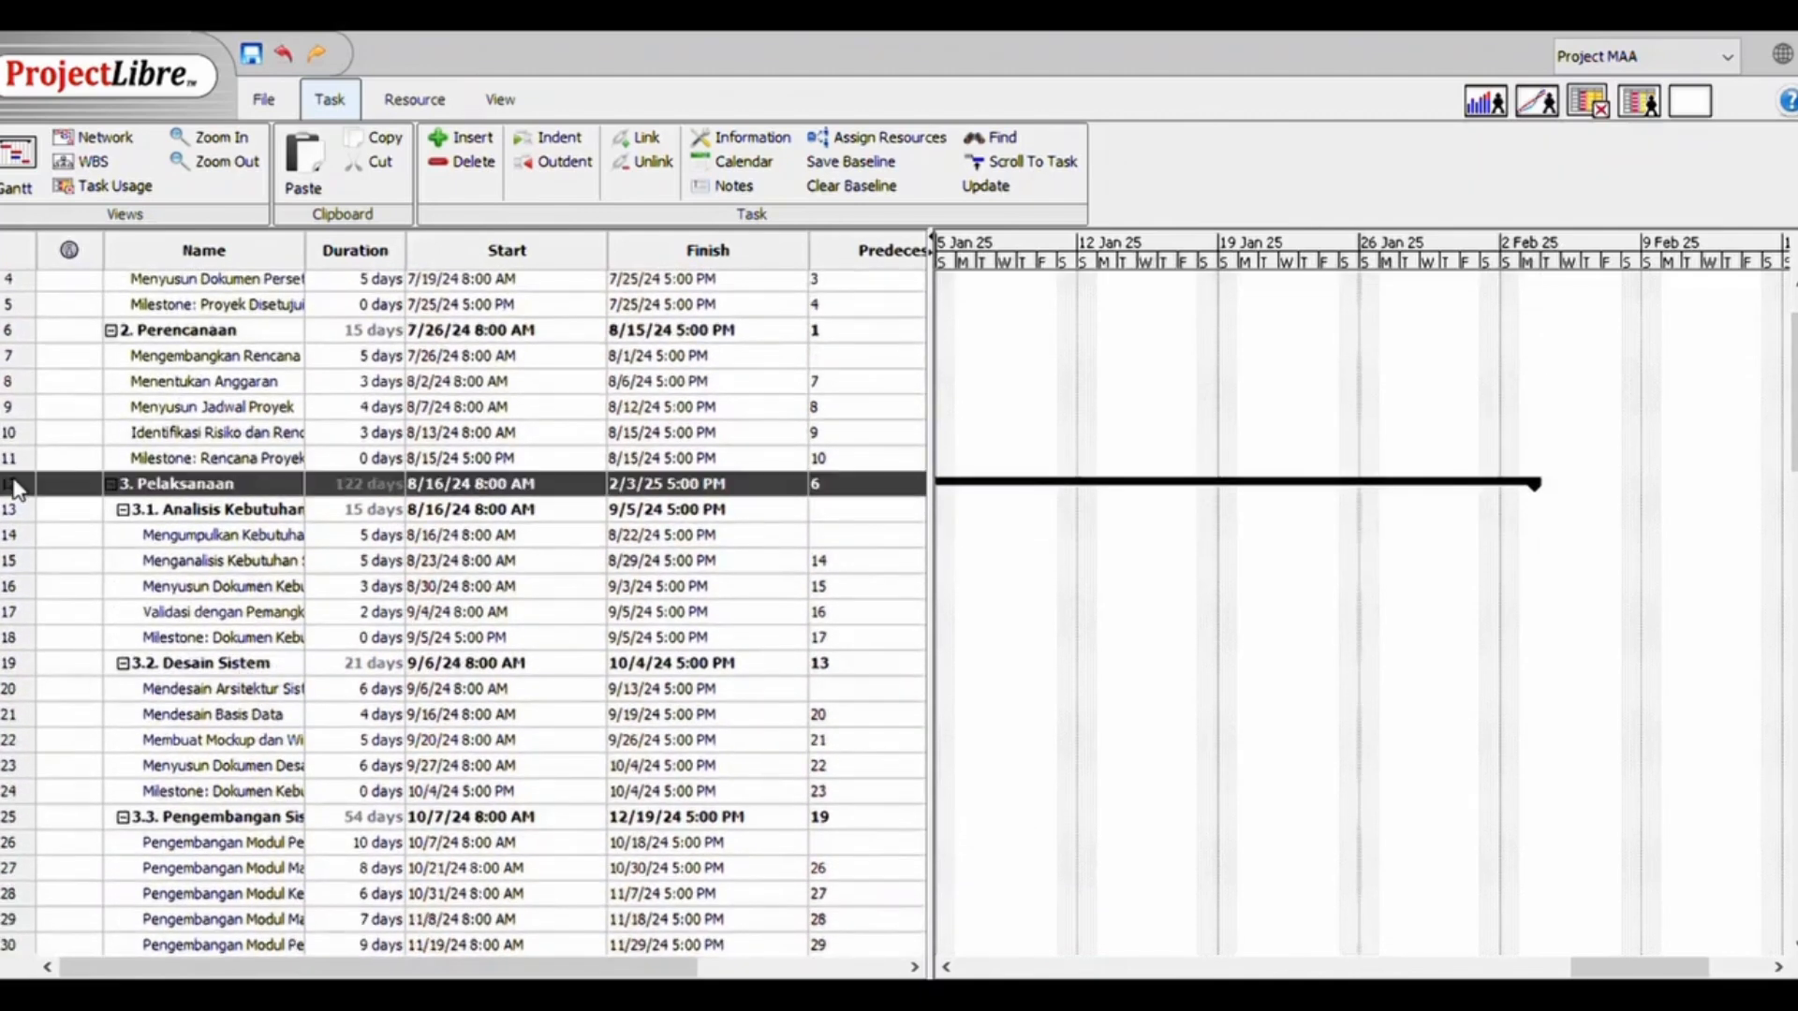
pyautogui.click(649, 142)
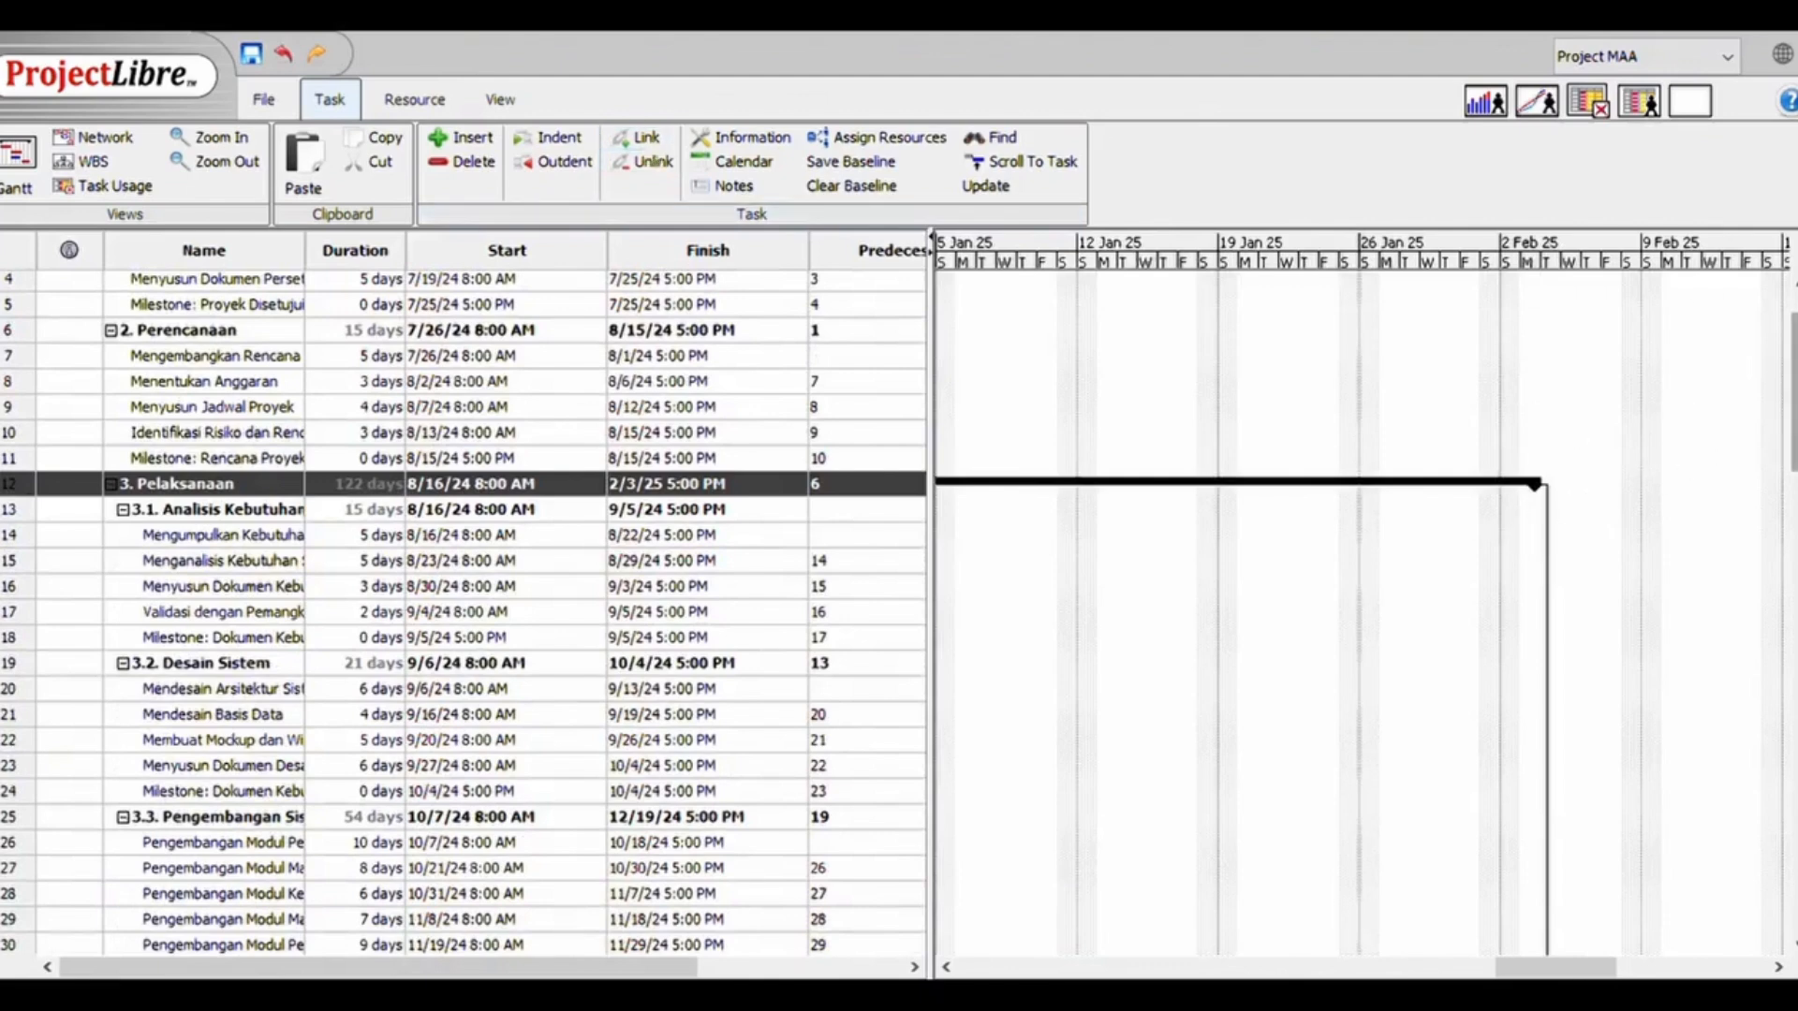
pyautogui.scroll(-3, 1791, 465)
pyautogui.moveTo(1790, 465); pyautogui.dragTo(1769, 605)
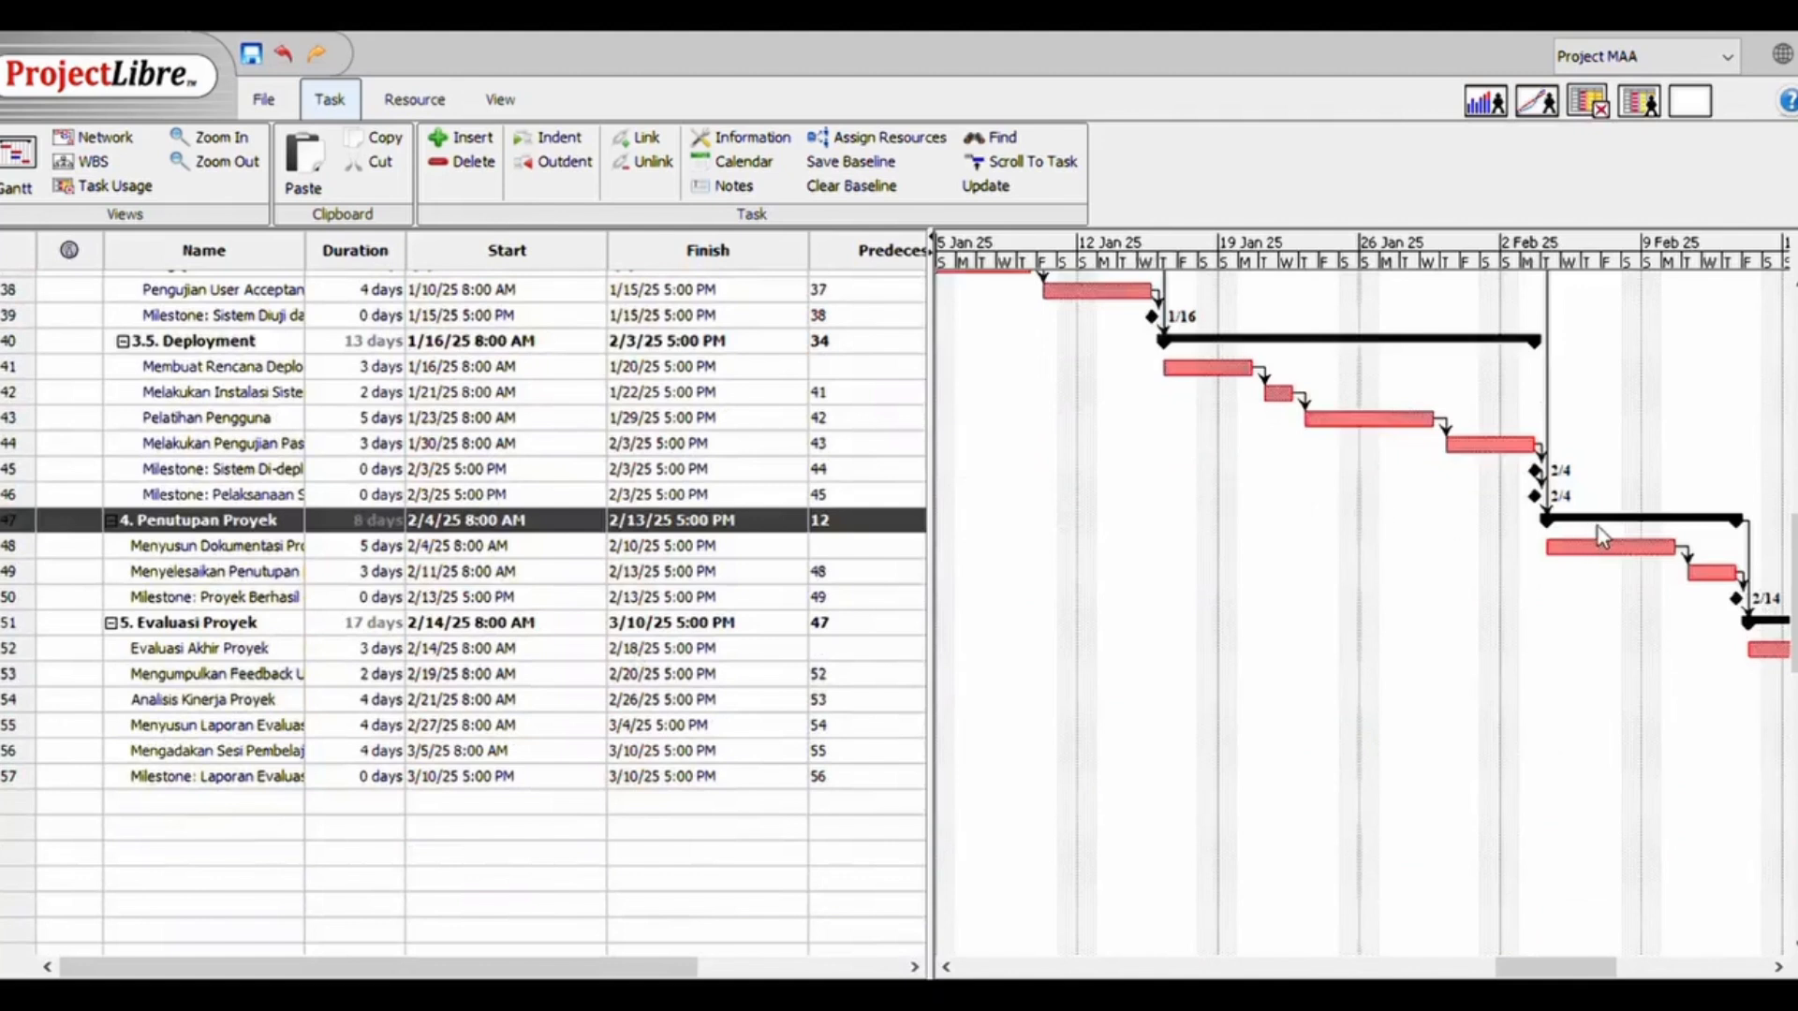
pyautogui.moveTo(1525, 969); pyautogui.dragTo(1613, 974)
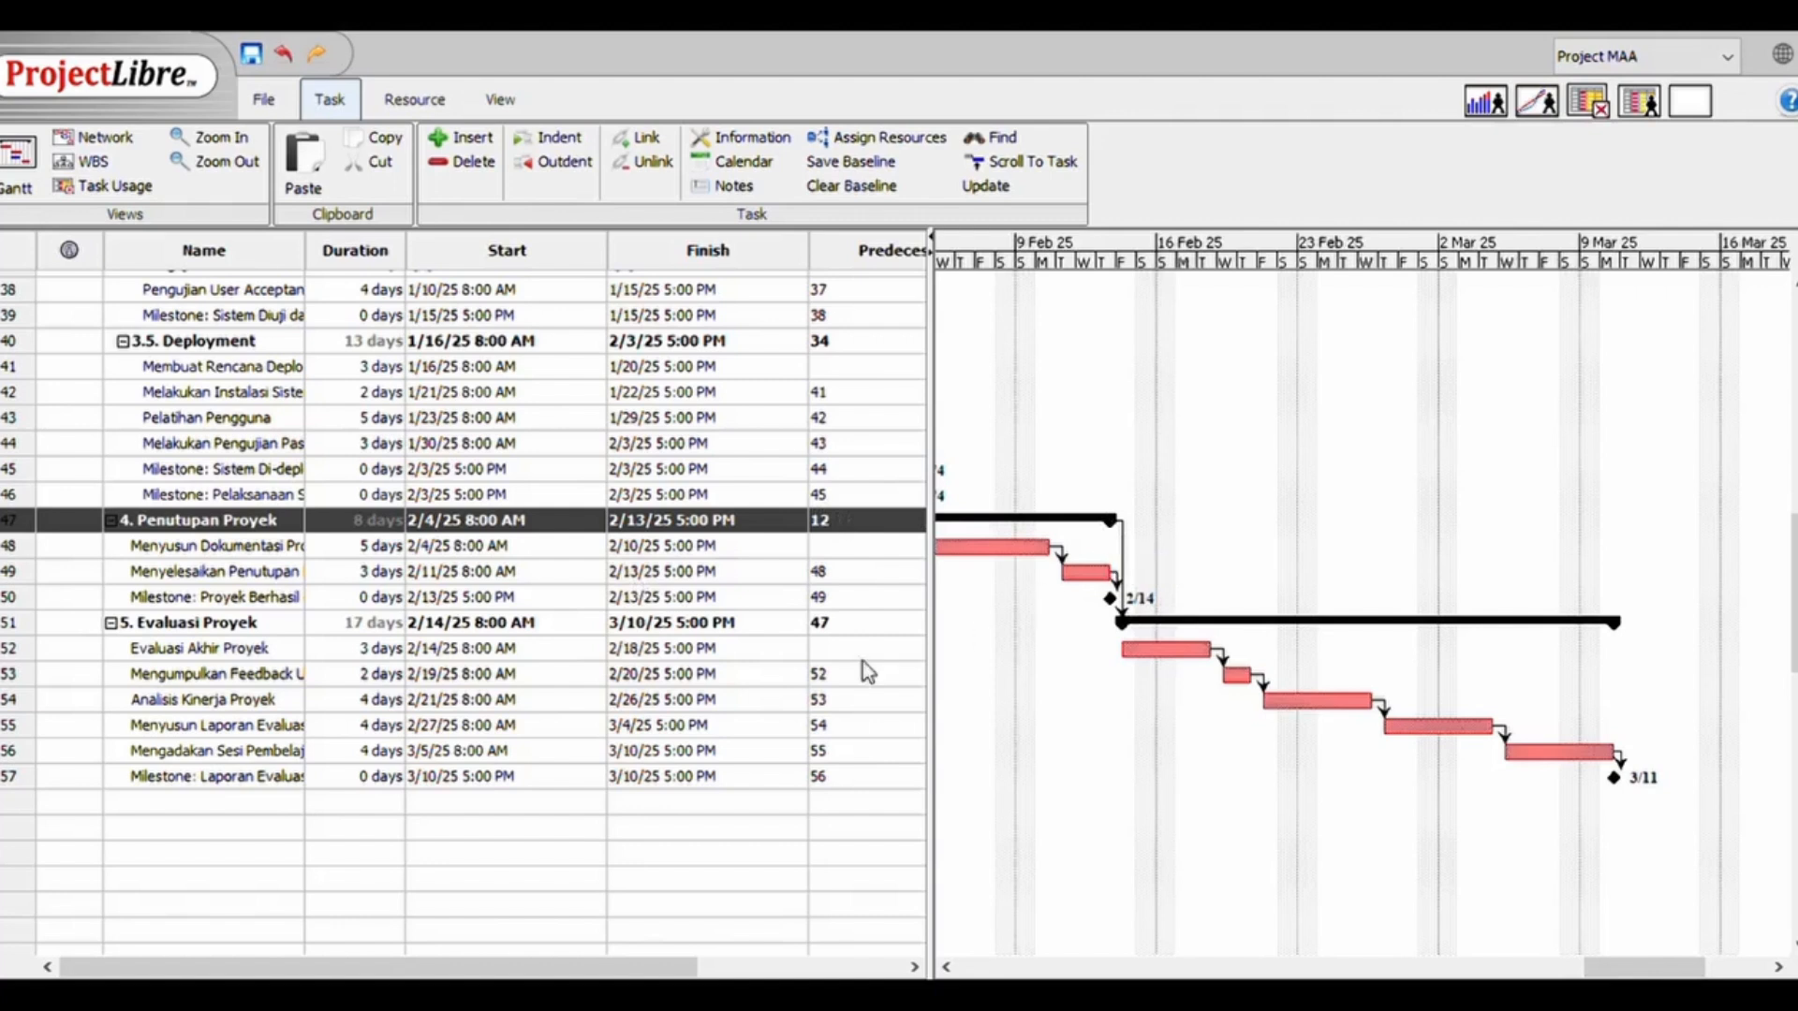
# Examine the dates and predecessors of 4. Penutupan Proyek and 5. Evaluasi Proyek, including the full names of their closing milestones
pyautogui.doubleClick(471, 627)
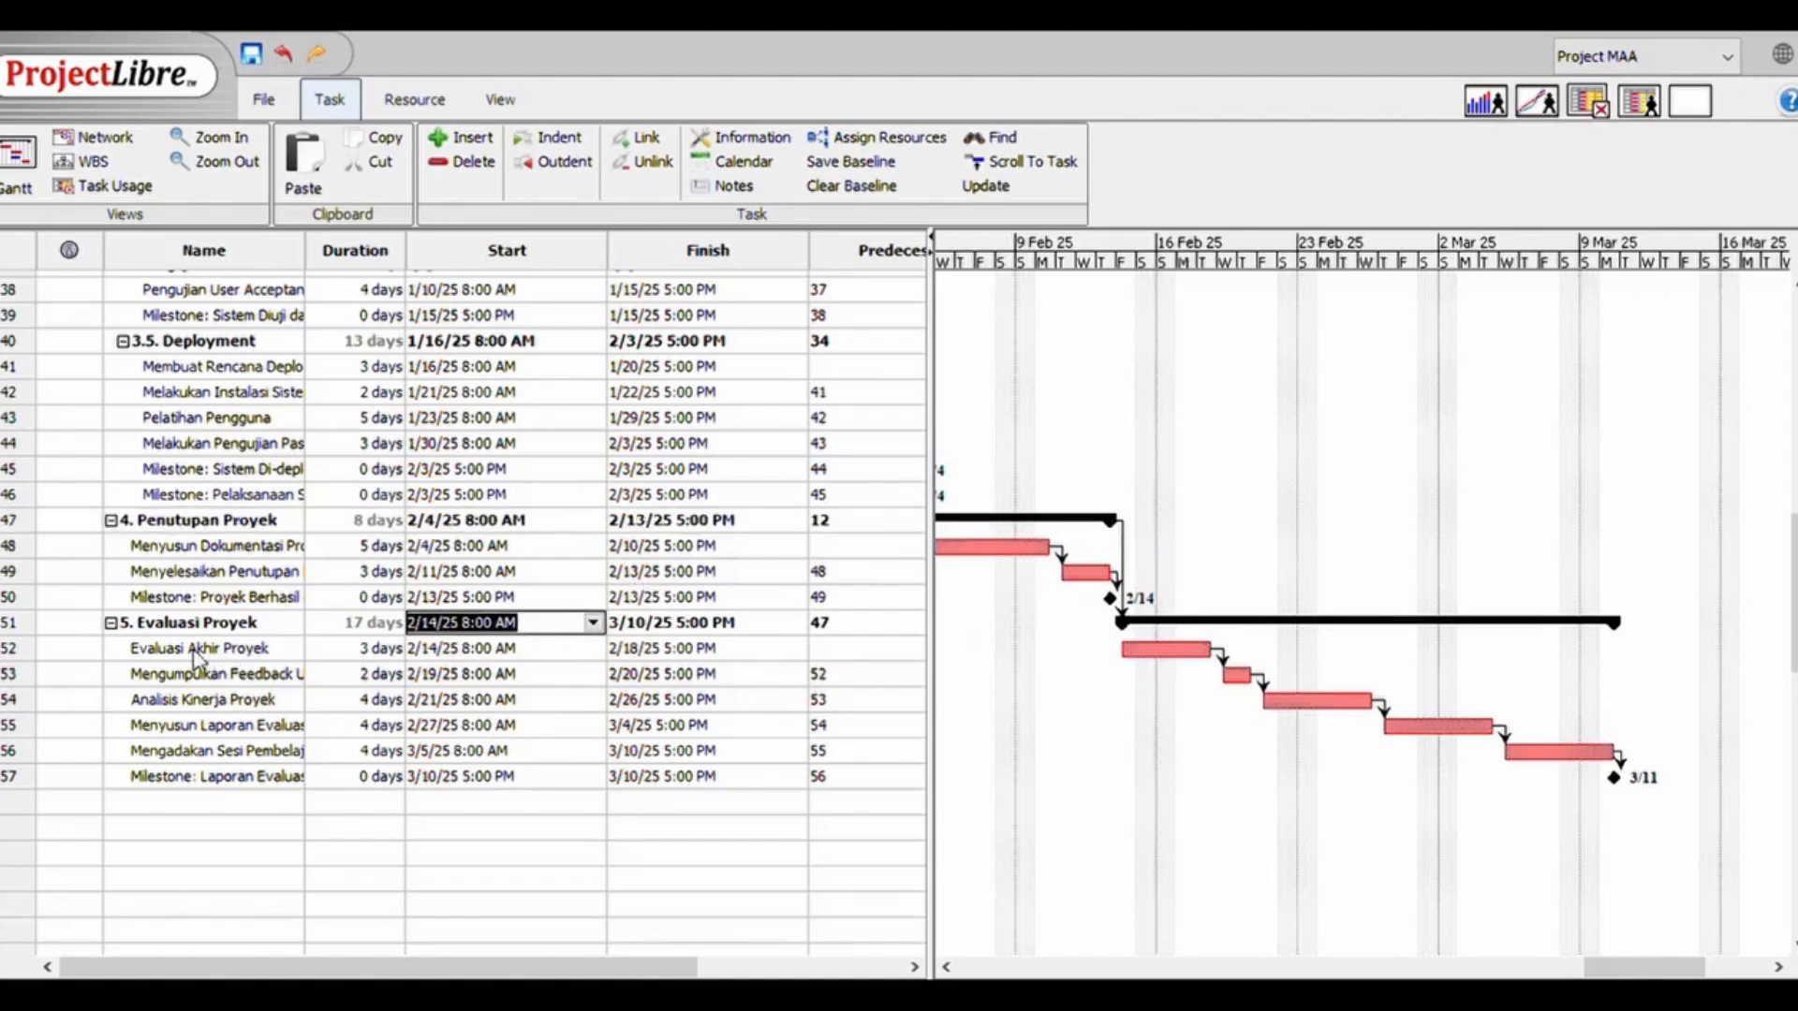
pyautogui.doubleClick(240, 627)
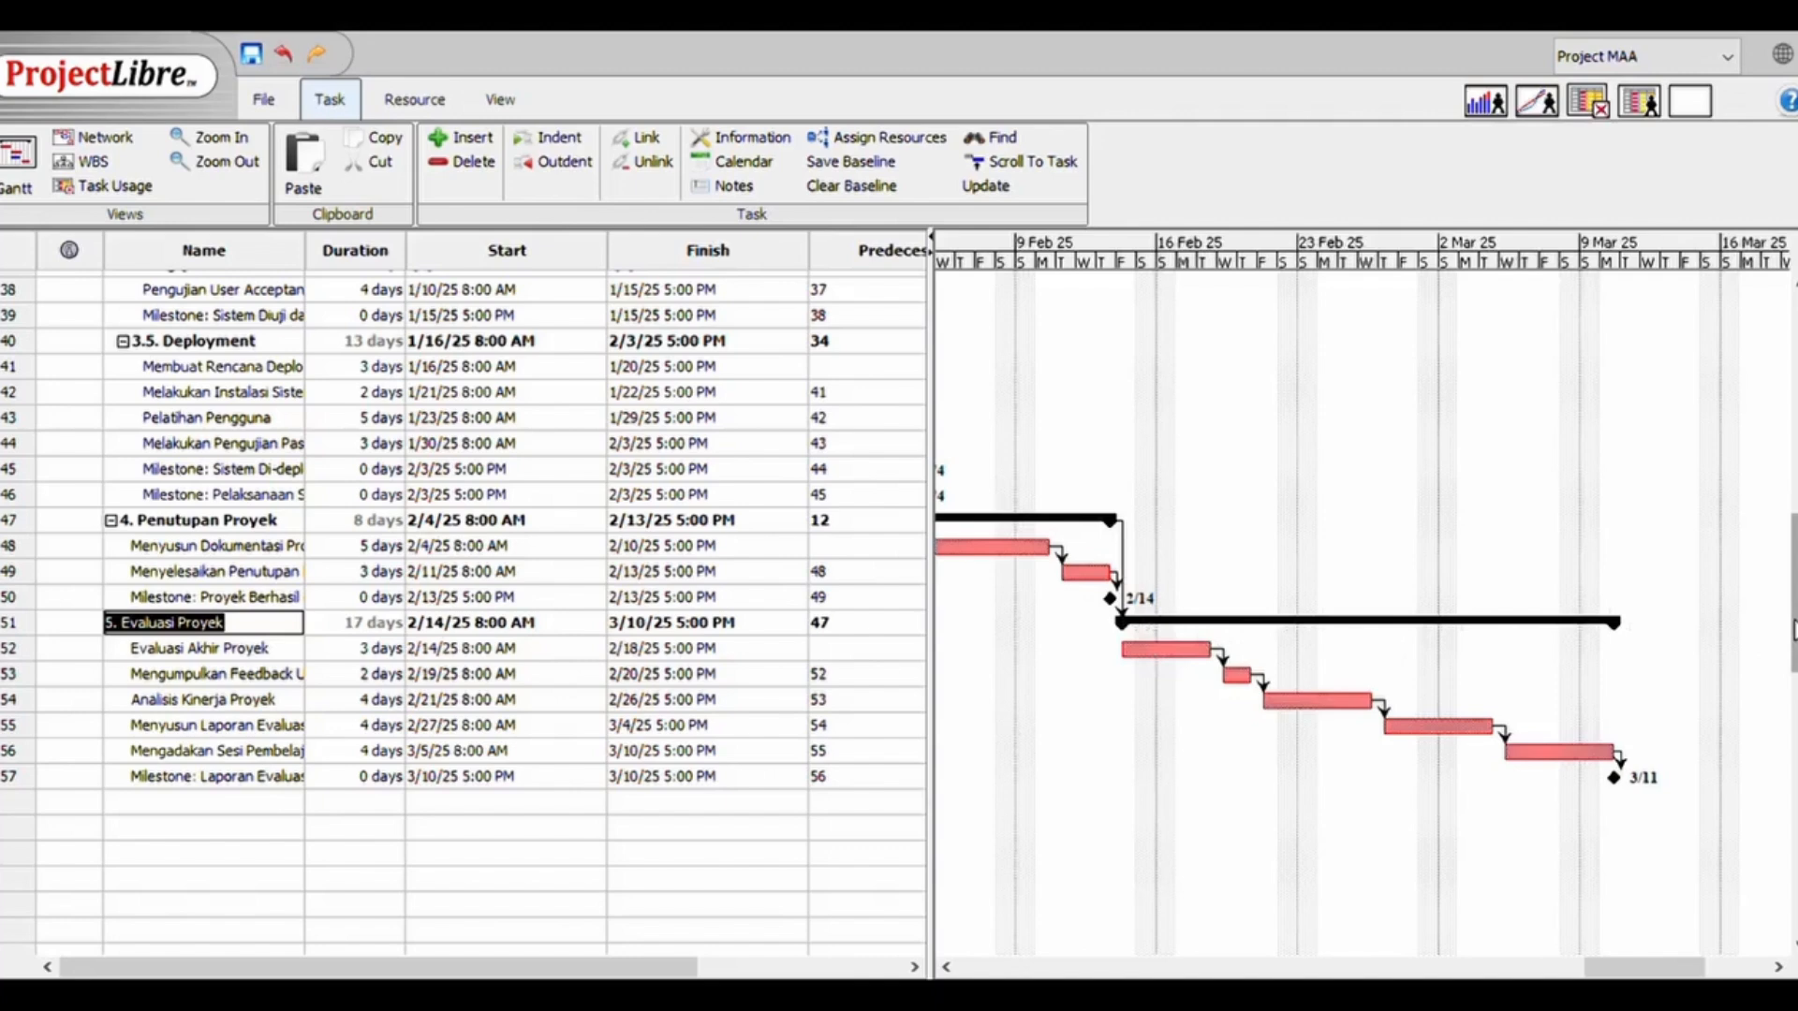
pyautogui.scroll(-1, 1794, 594)
pyautogui.moveTo(1795, 595)
pyautogui.mouseDown()
pyautogui.moveTo(1794, 661)
pyautogui.moveTo(1794, 569)
pyautogui.mouseUp()
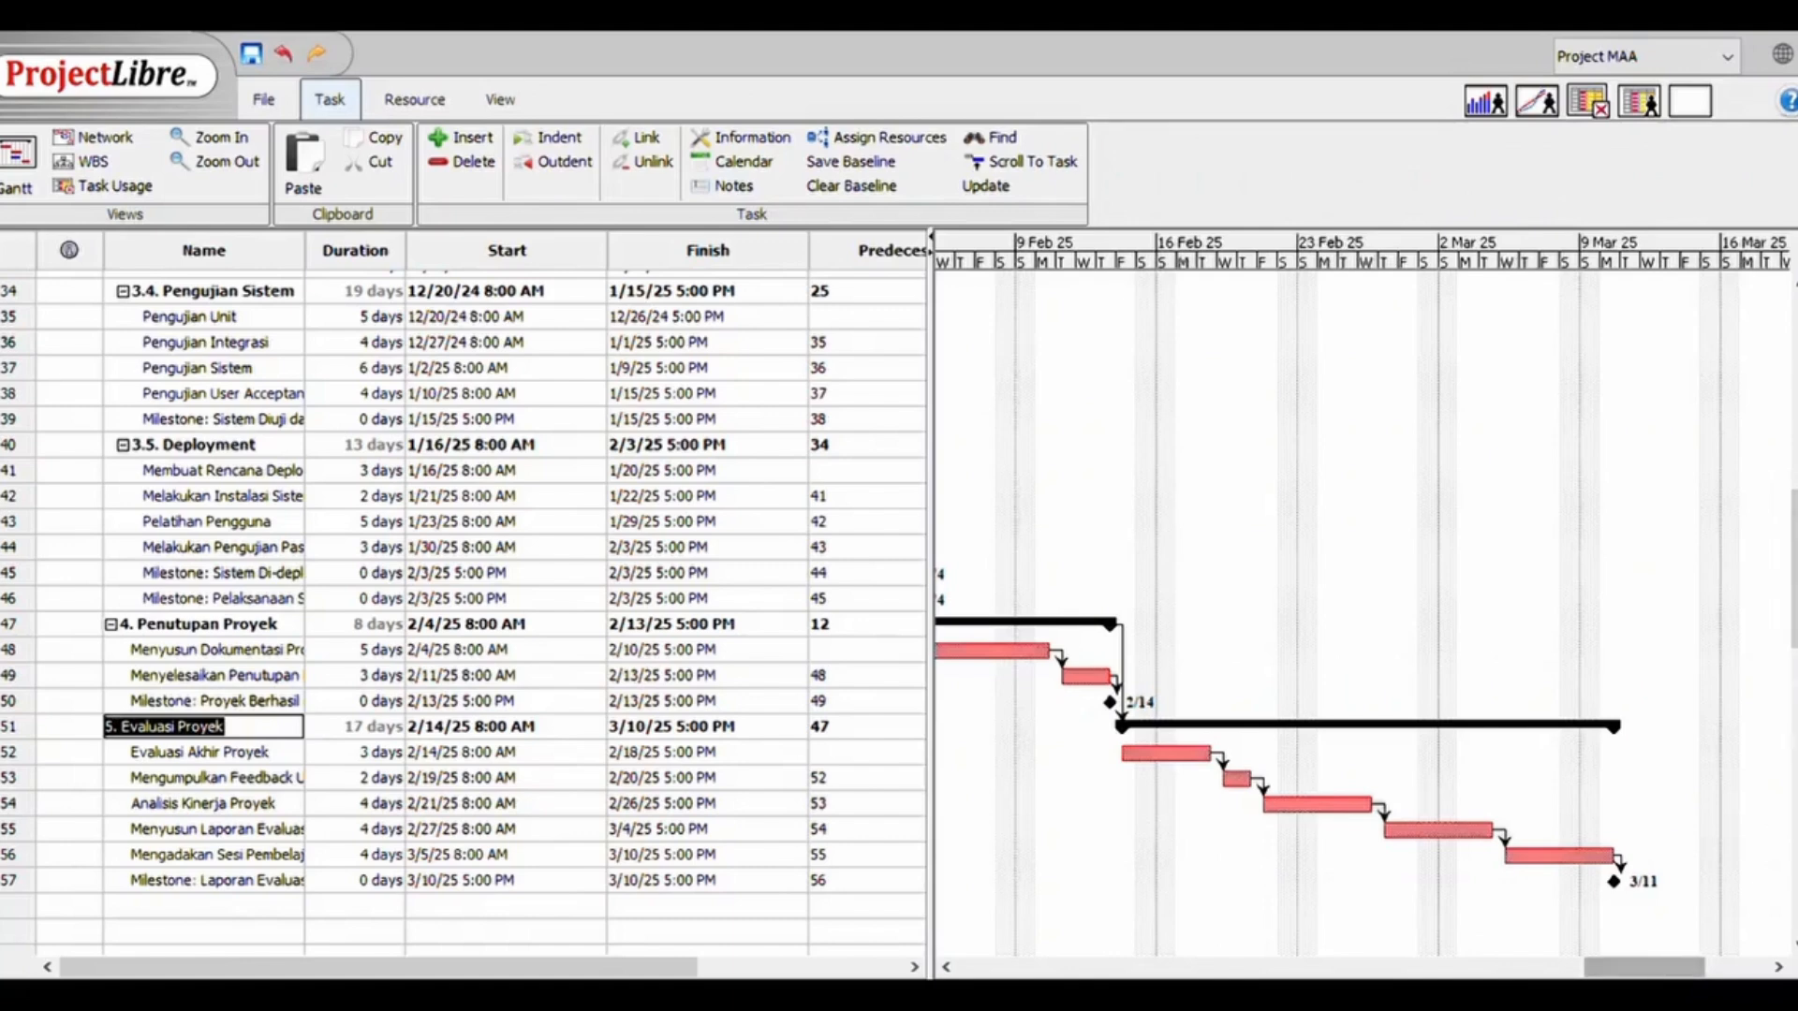
pyautogui.moveTo(1794, 571); pyautogui.dragTo(1794, 604)
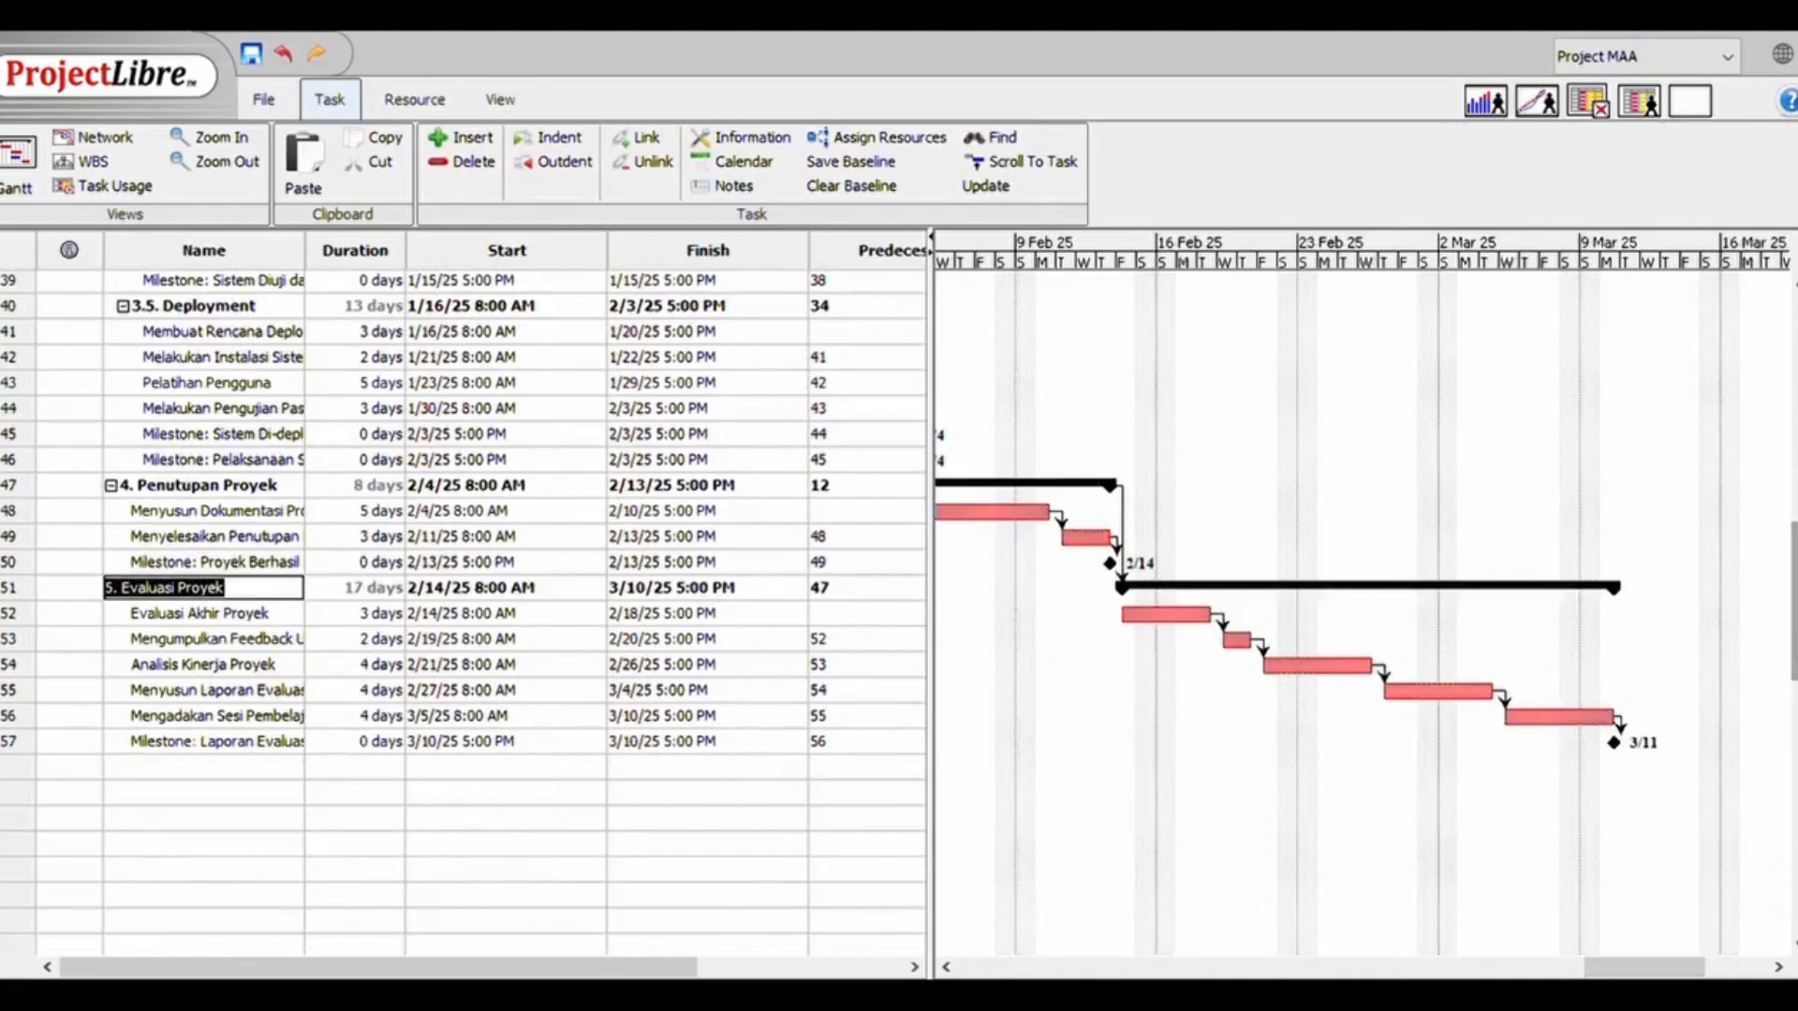
pyautogui.doubleClick(251, 746)
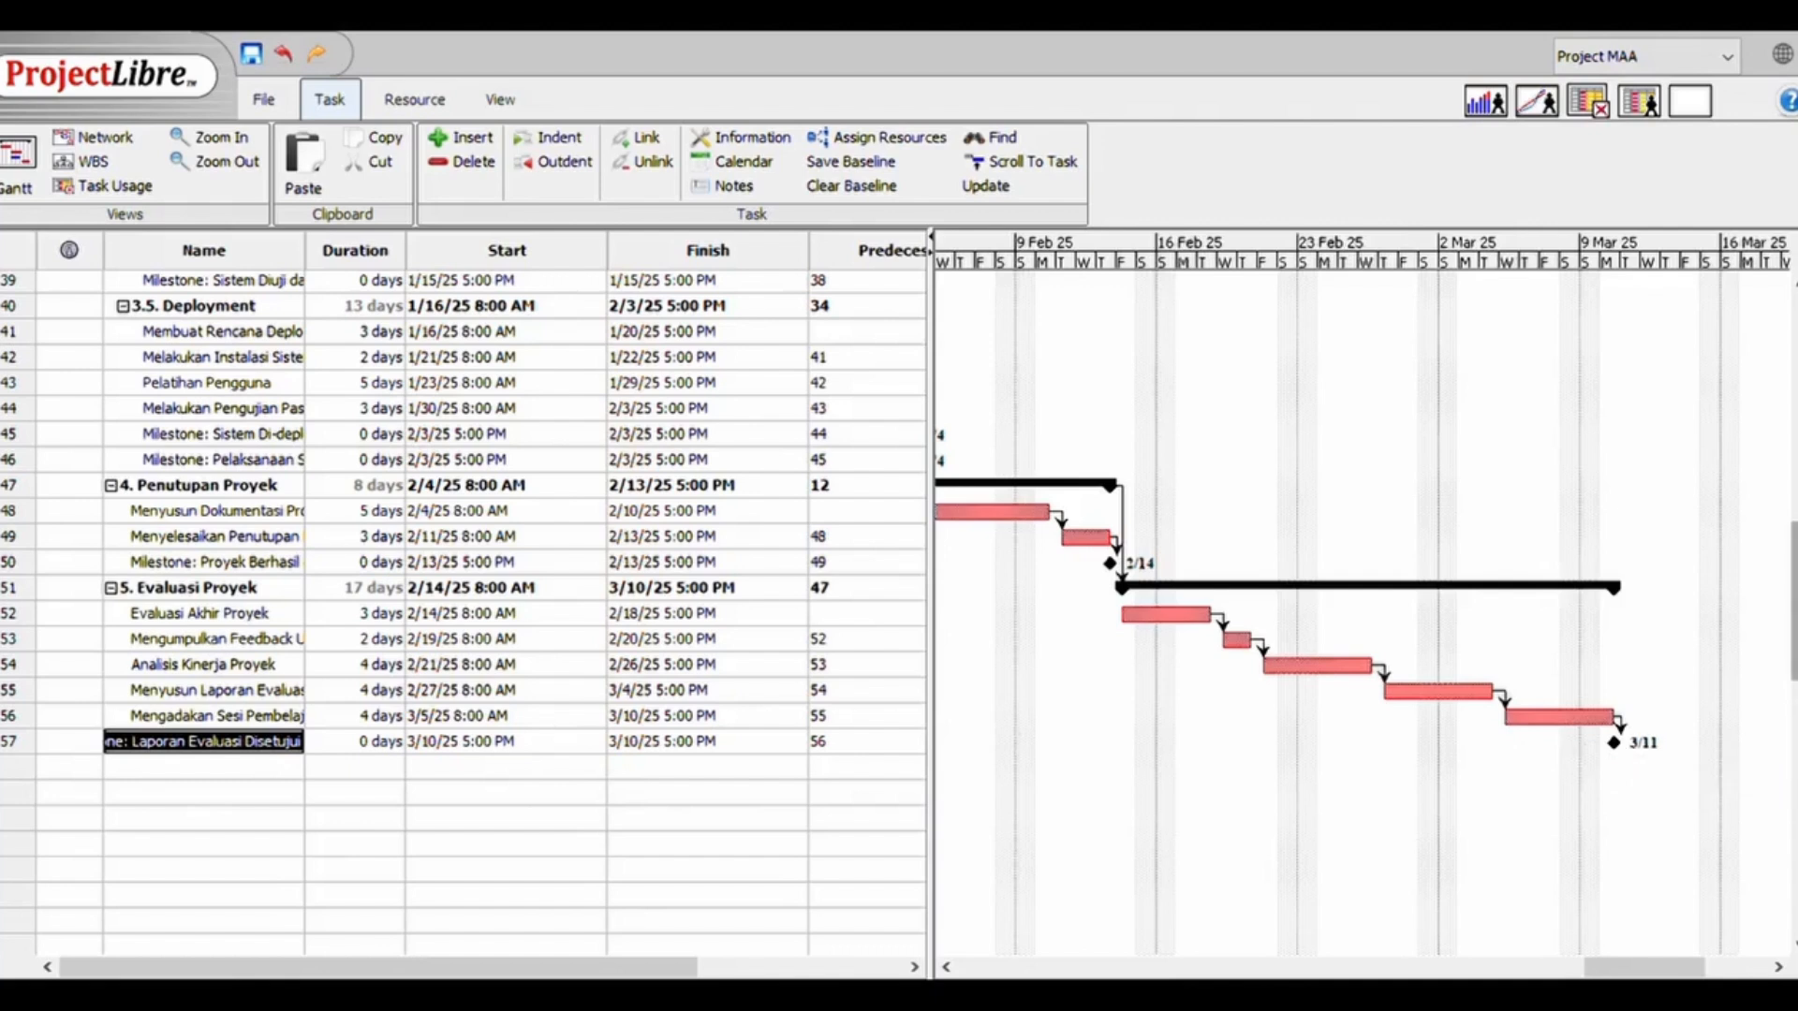
pyautogui.scroll(1, 1790, 599)
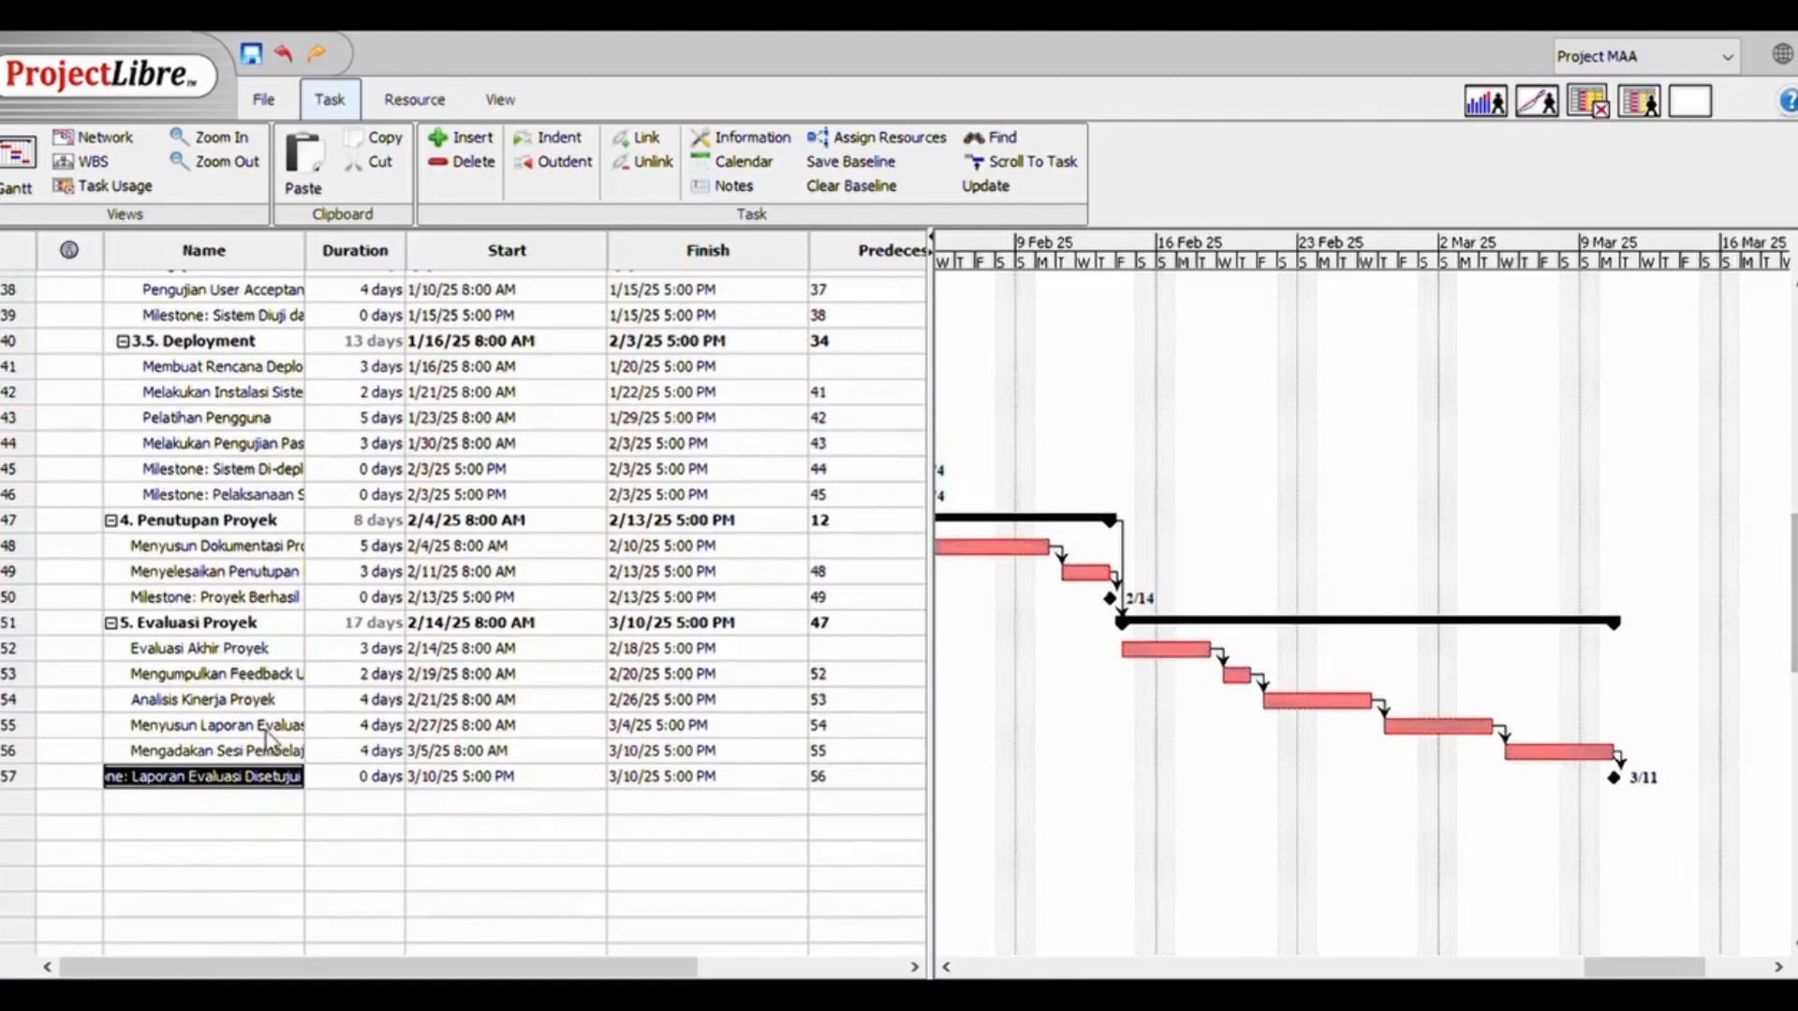
pyautogui.doubleClick(236, 601)
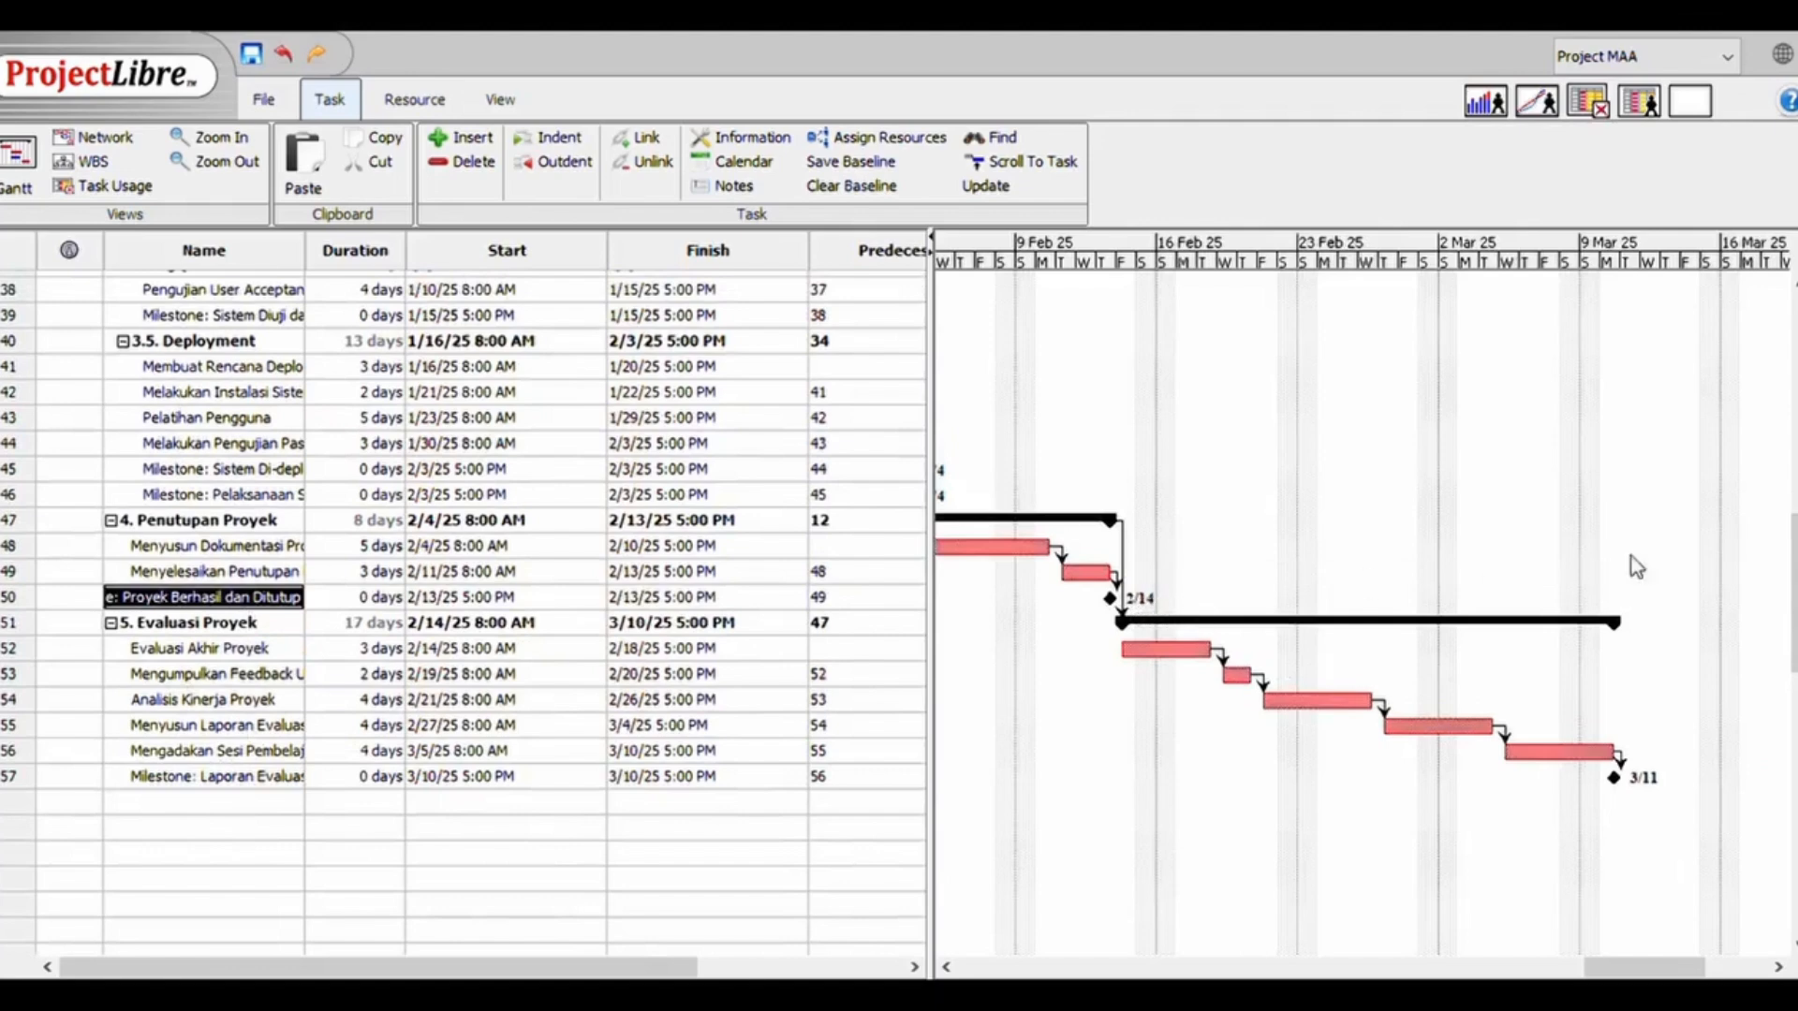
# Trace the linked sequence in the Gantt chart from 4. Penutupan Proyek back to 1. Inisialisasi Proyek
pyautogui.moveTo(1794, 593); pyautogui.dragTo(1795, 553)
pyautogui.moveTo(1644, 970); pyautogui.dragTo(1547, 974)
pyautogui.moveTo(948, 647); pyautogui.dragTo(412, 637)
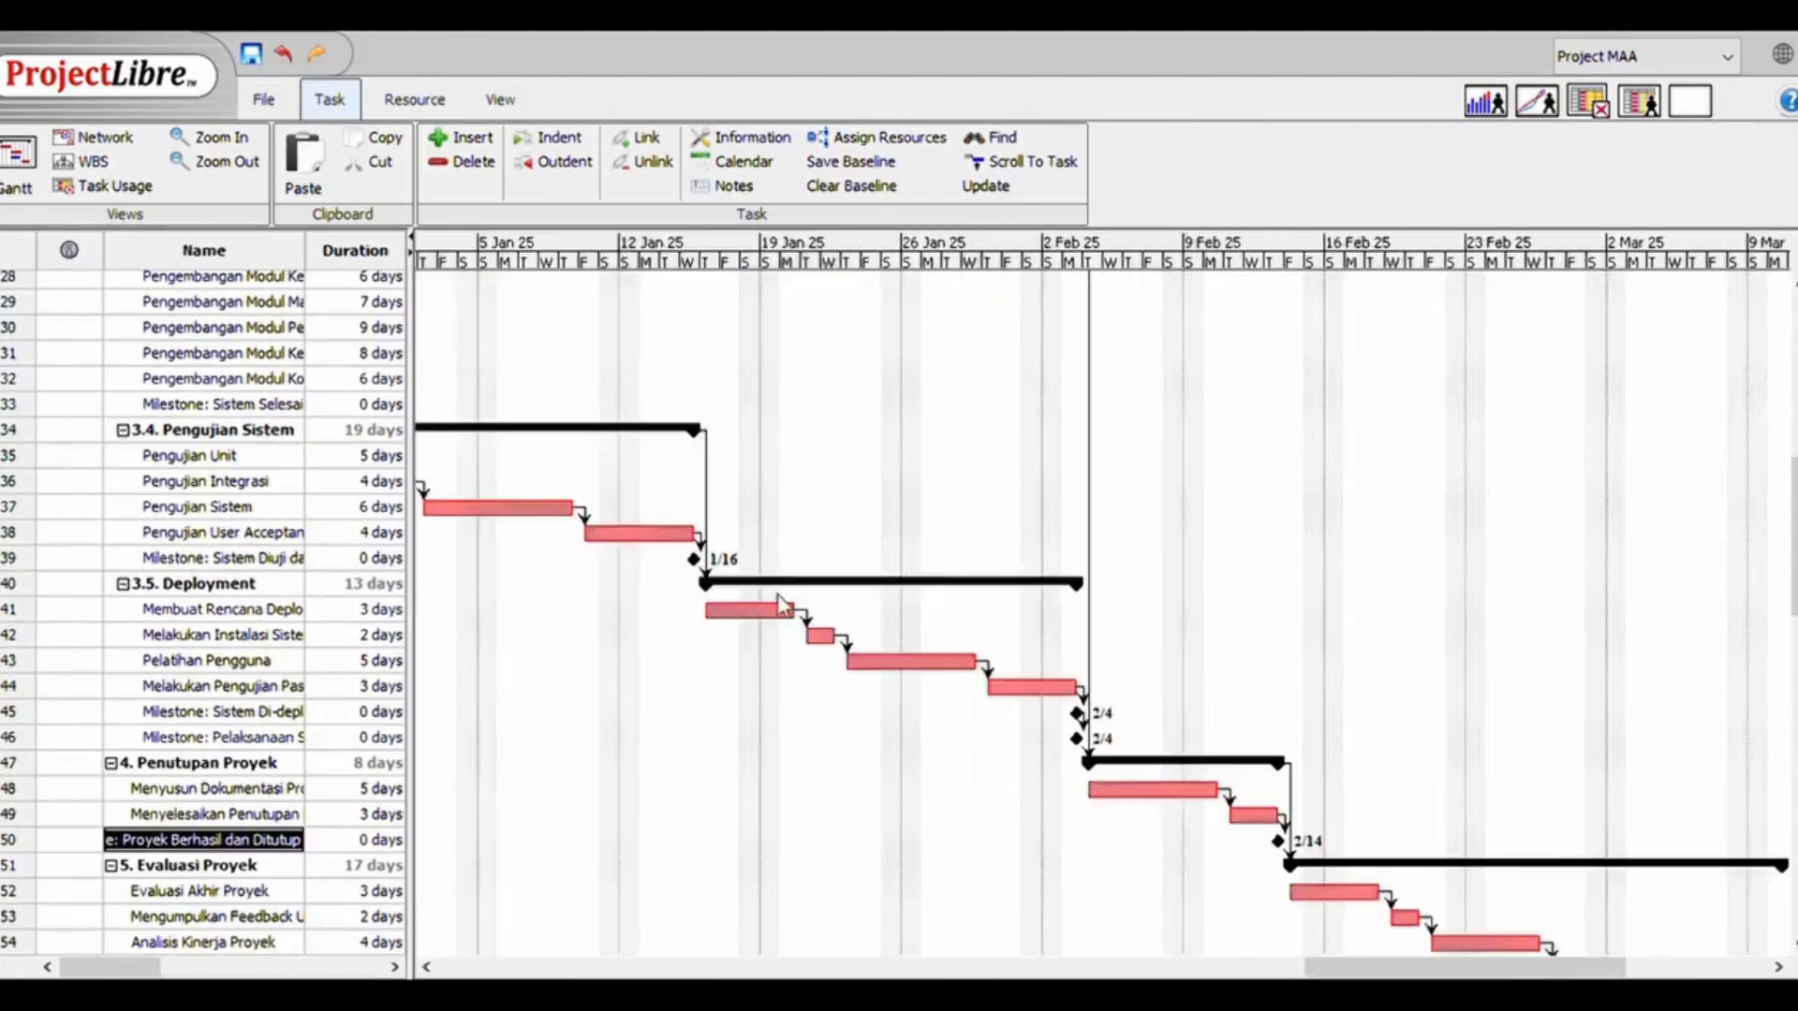
pyautogui.moveTo(1794, 556); pyautogui.dragTo(1794, 469)
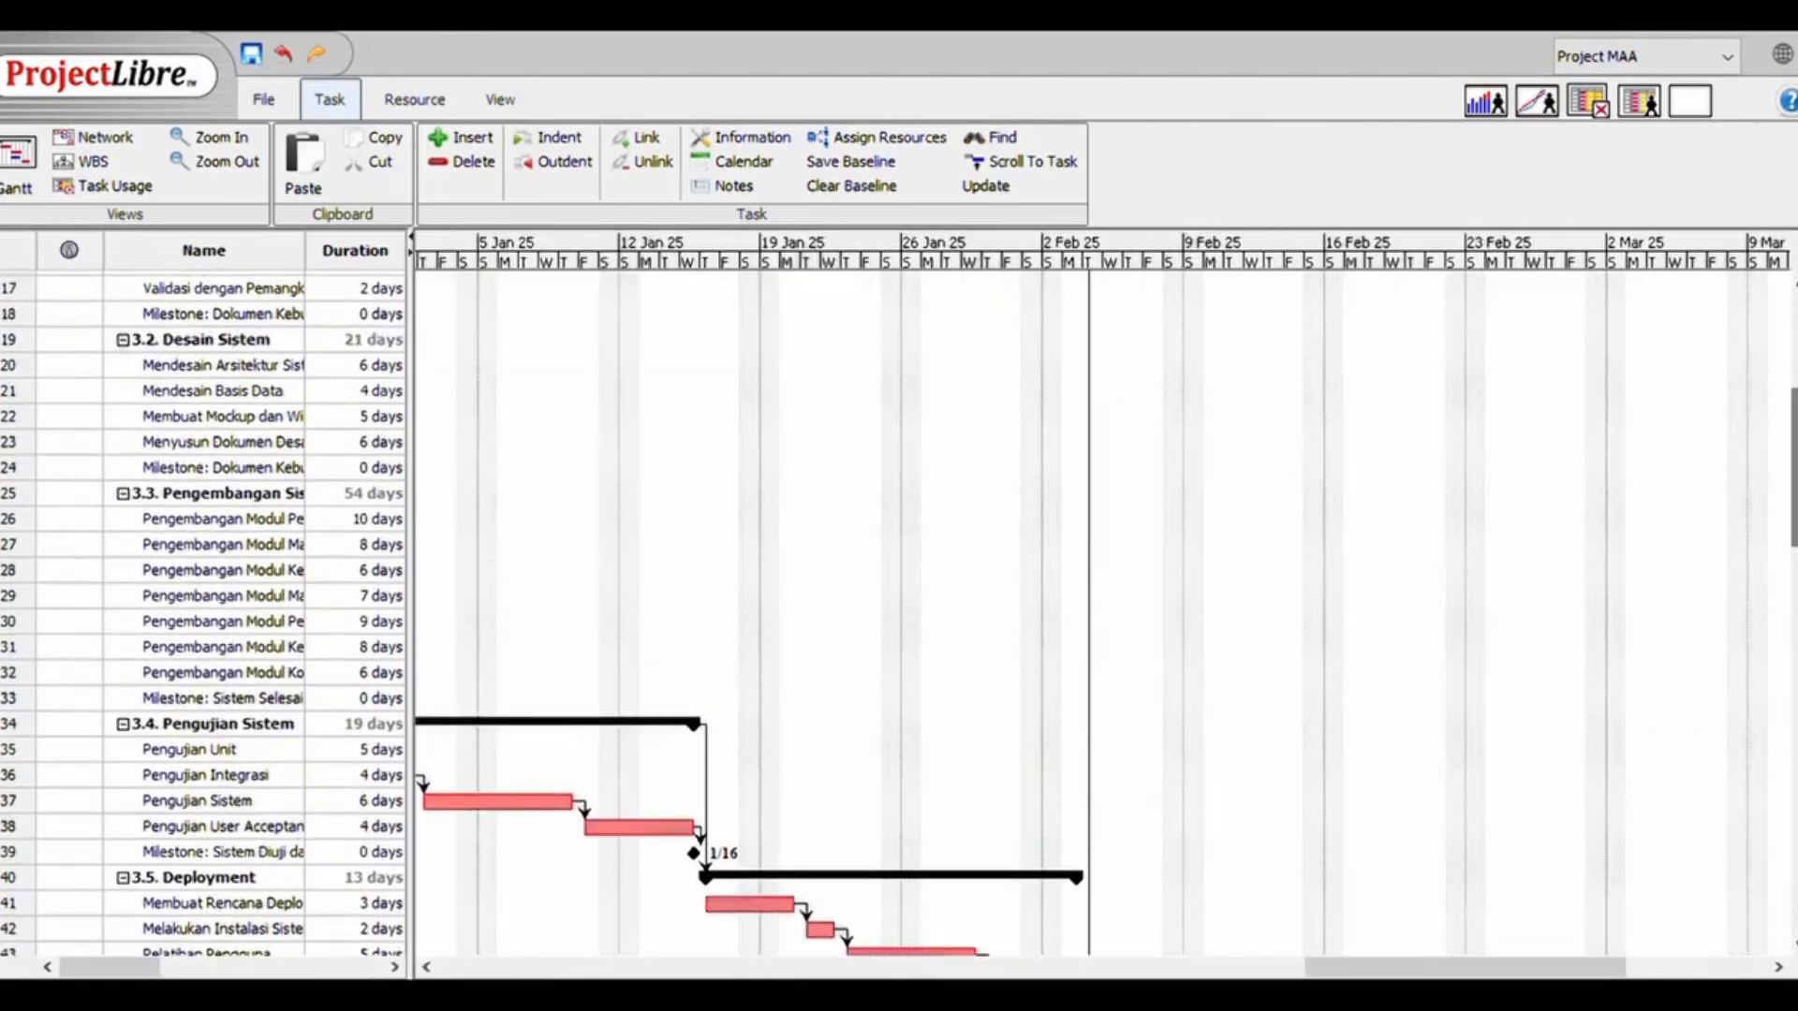
pyautogui.moveTo(1335, 969); pyautogui.dragTo(712, 840)
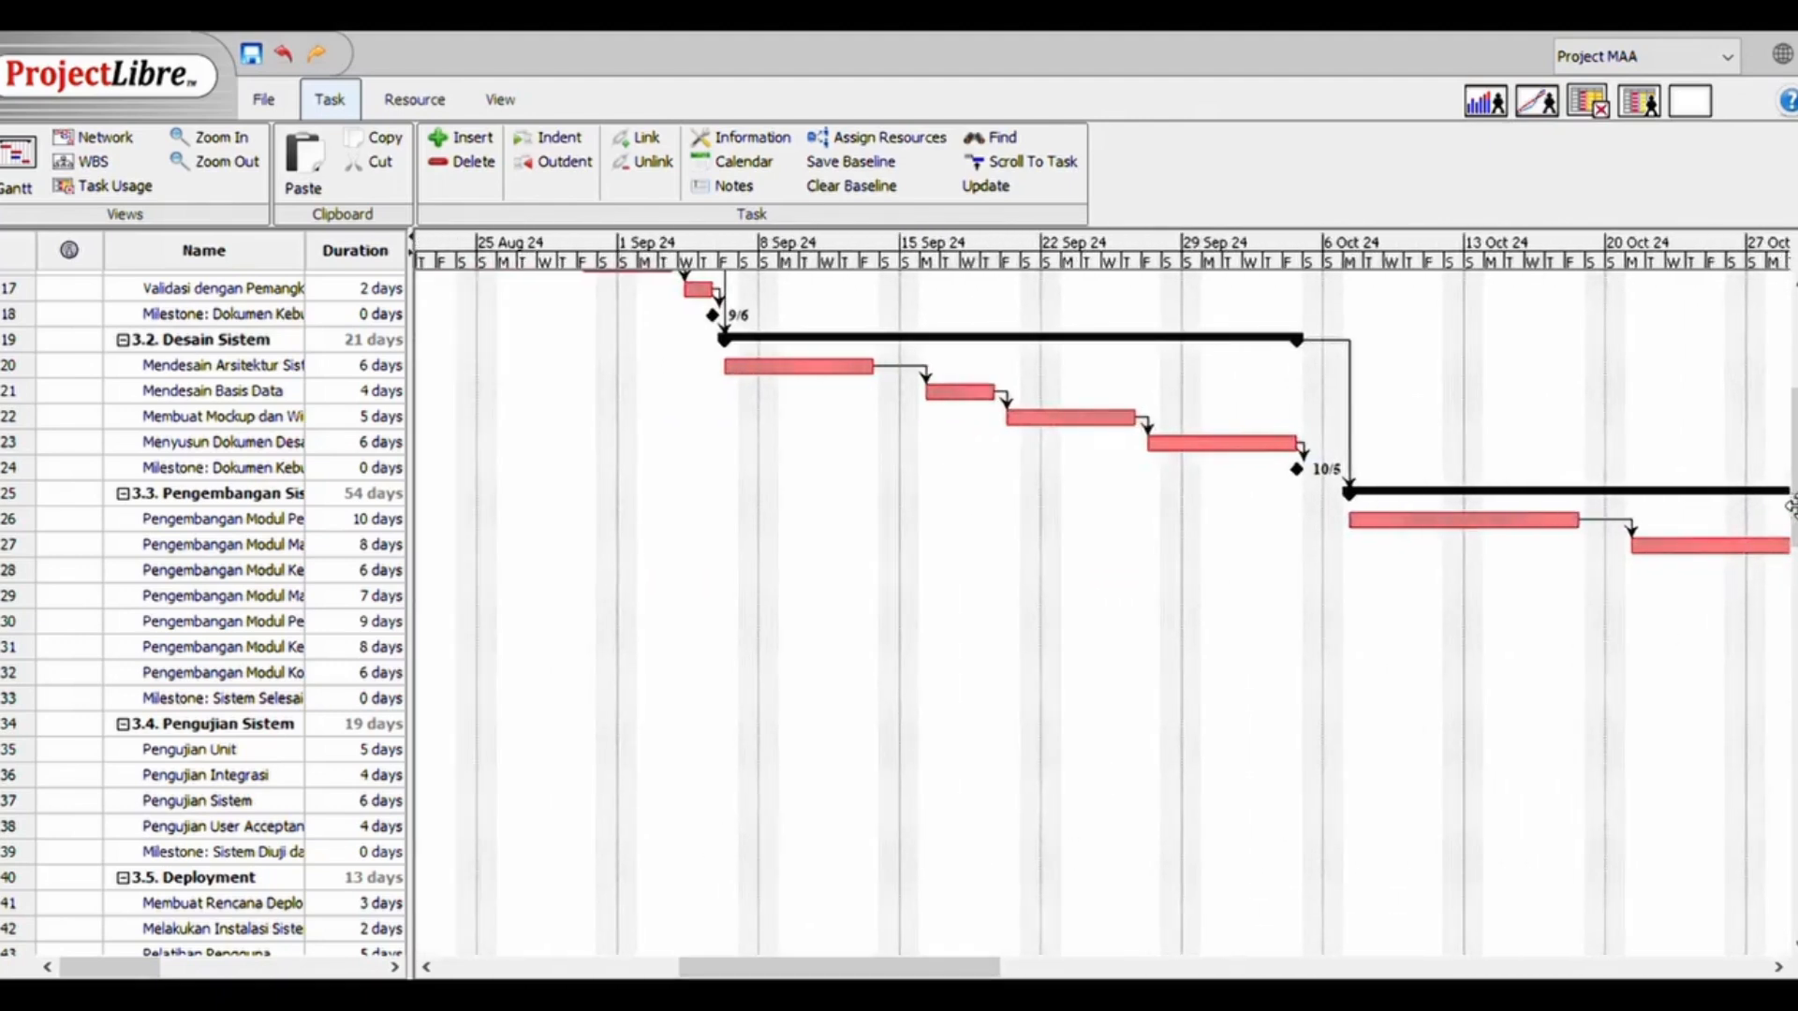
pyautogui.scroll(5, 1788, 506)
pyautogui.moveTo(958, 966); pyautogui.dragTo(693, 913)
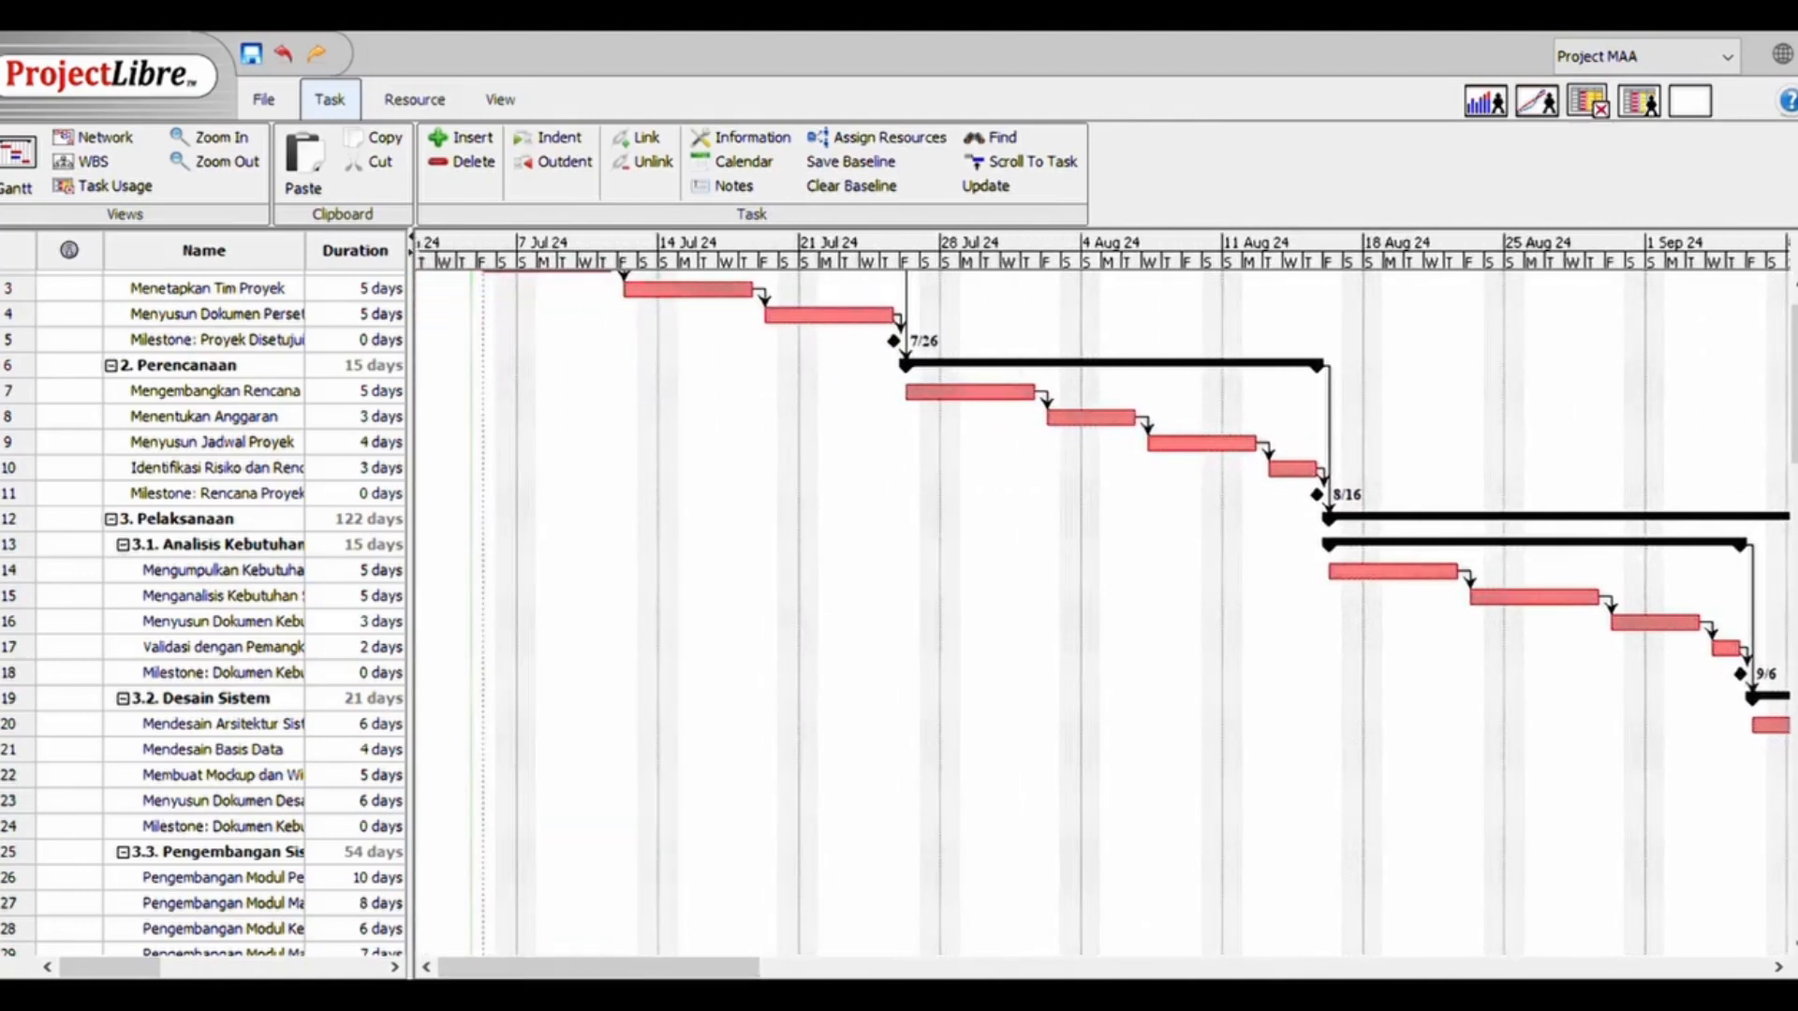
pyautogui.scroll(1, 1784, 394)
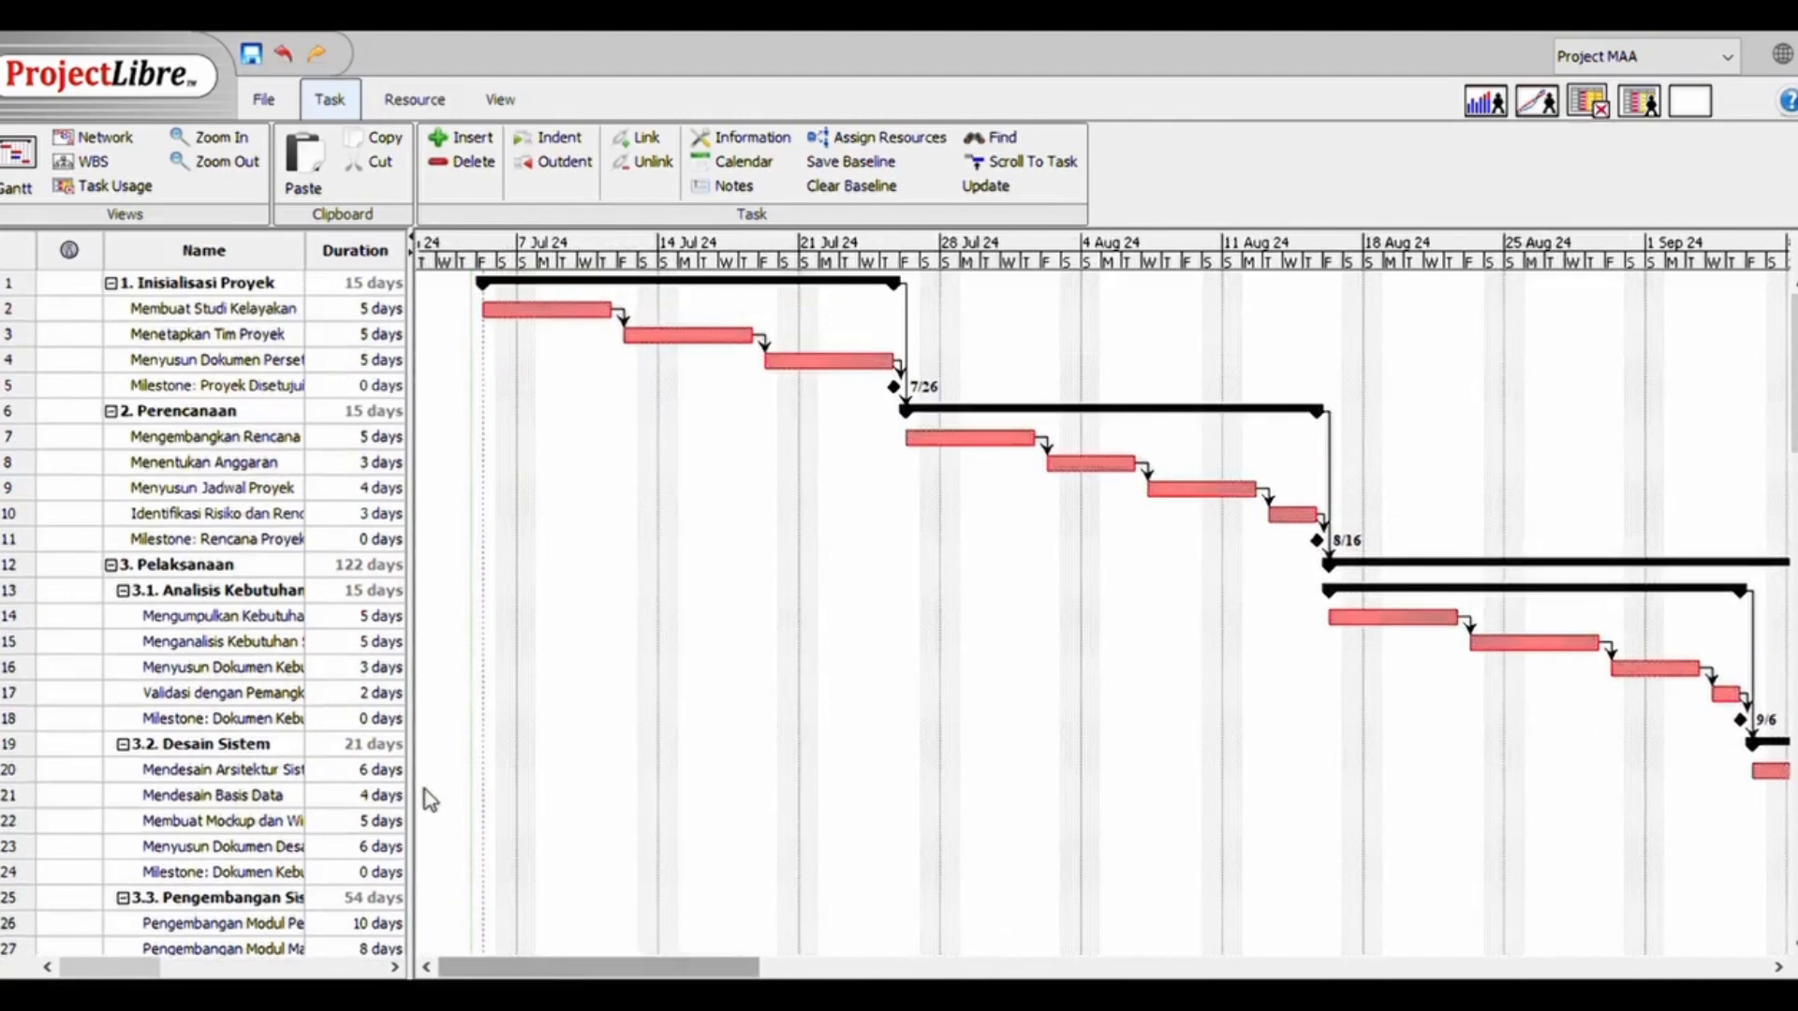
# Reveal the Resource Names column in the task table, and fill the resource sheet with the names of the five work resources
pyautogui.moveTo(417, 755); pyautogui.dragTo(926, 686)
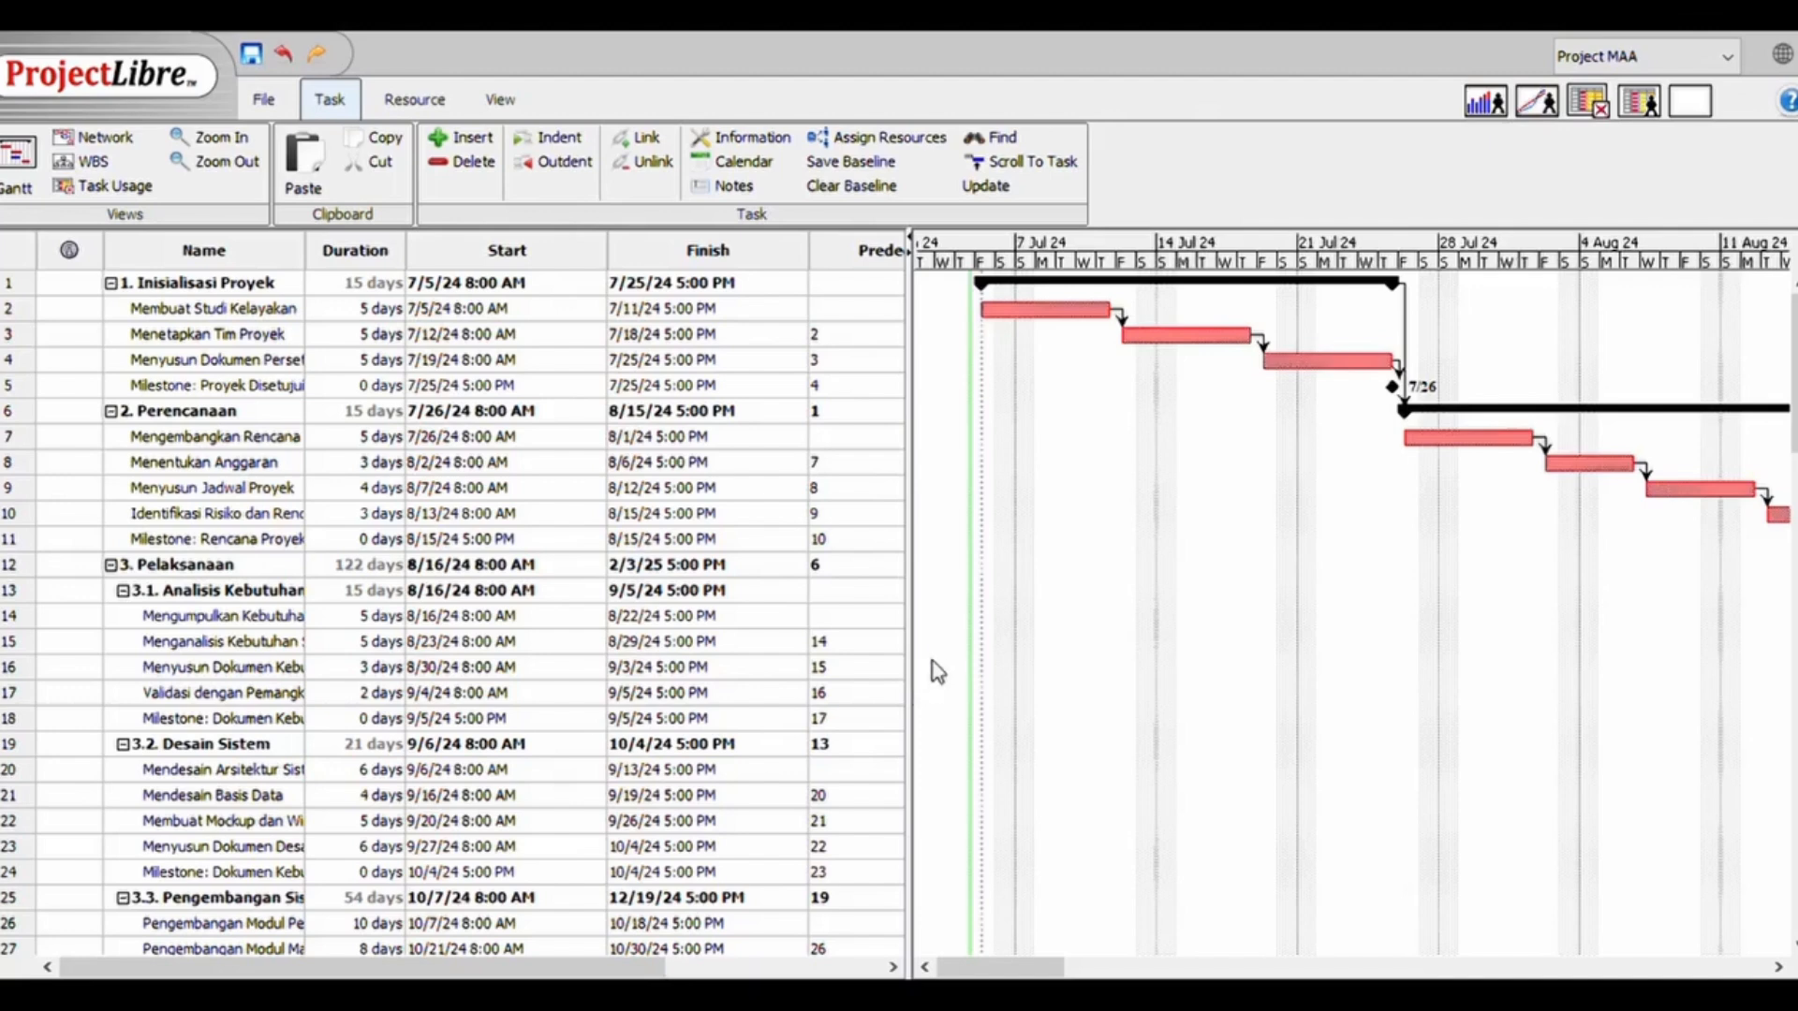
pyautogui.moveTo(923, 638); pyautogui.dragTo(1032, 646)
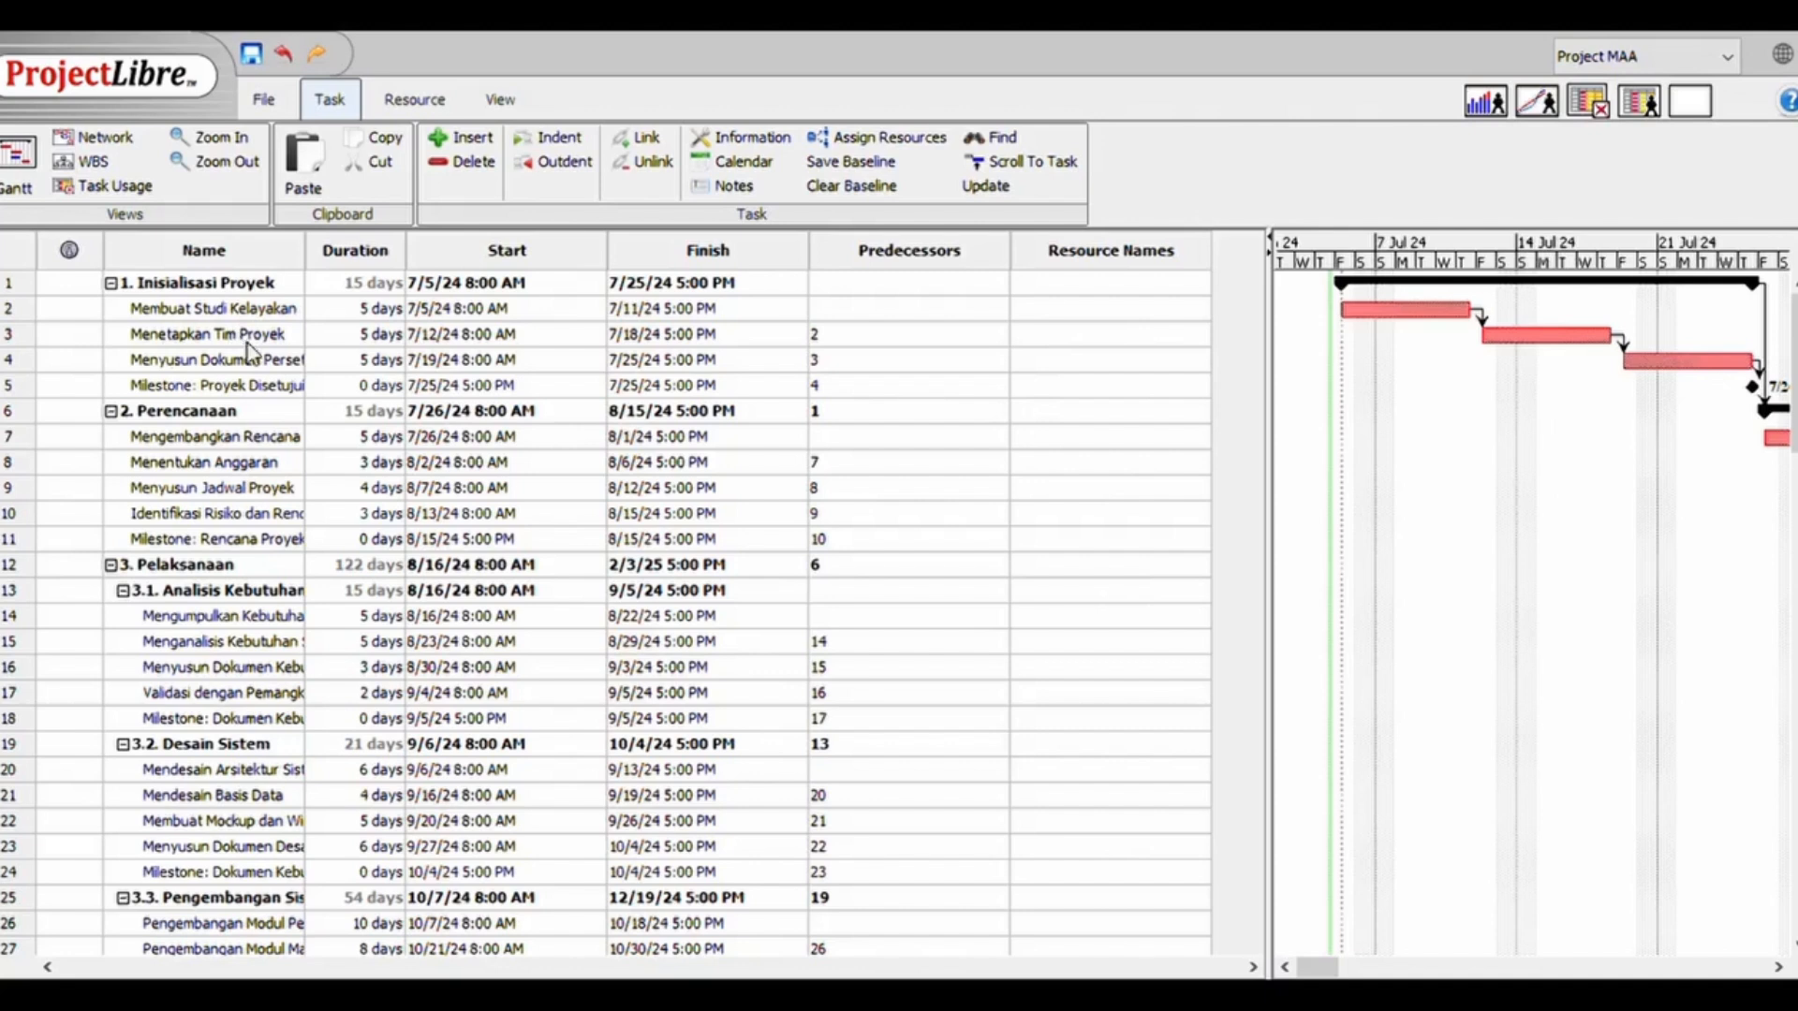
pyautogui.click(415, 101)
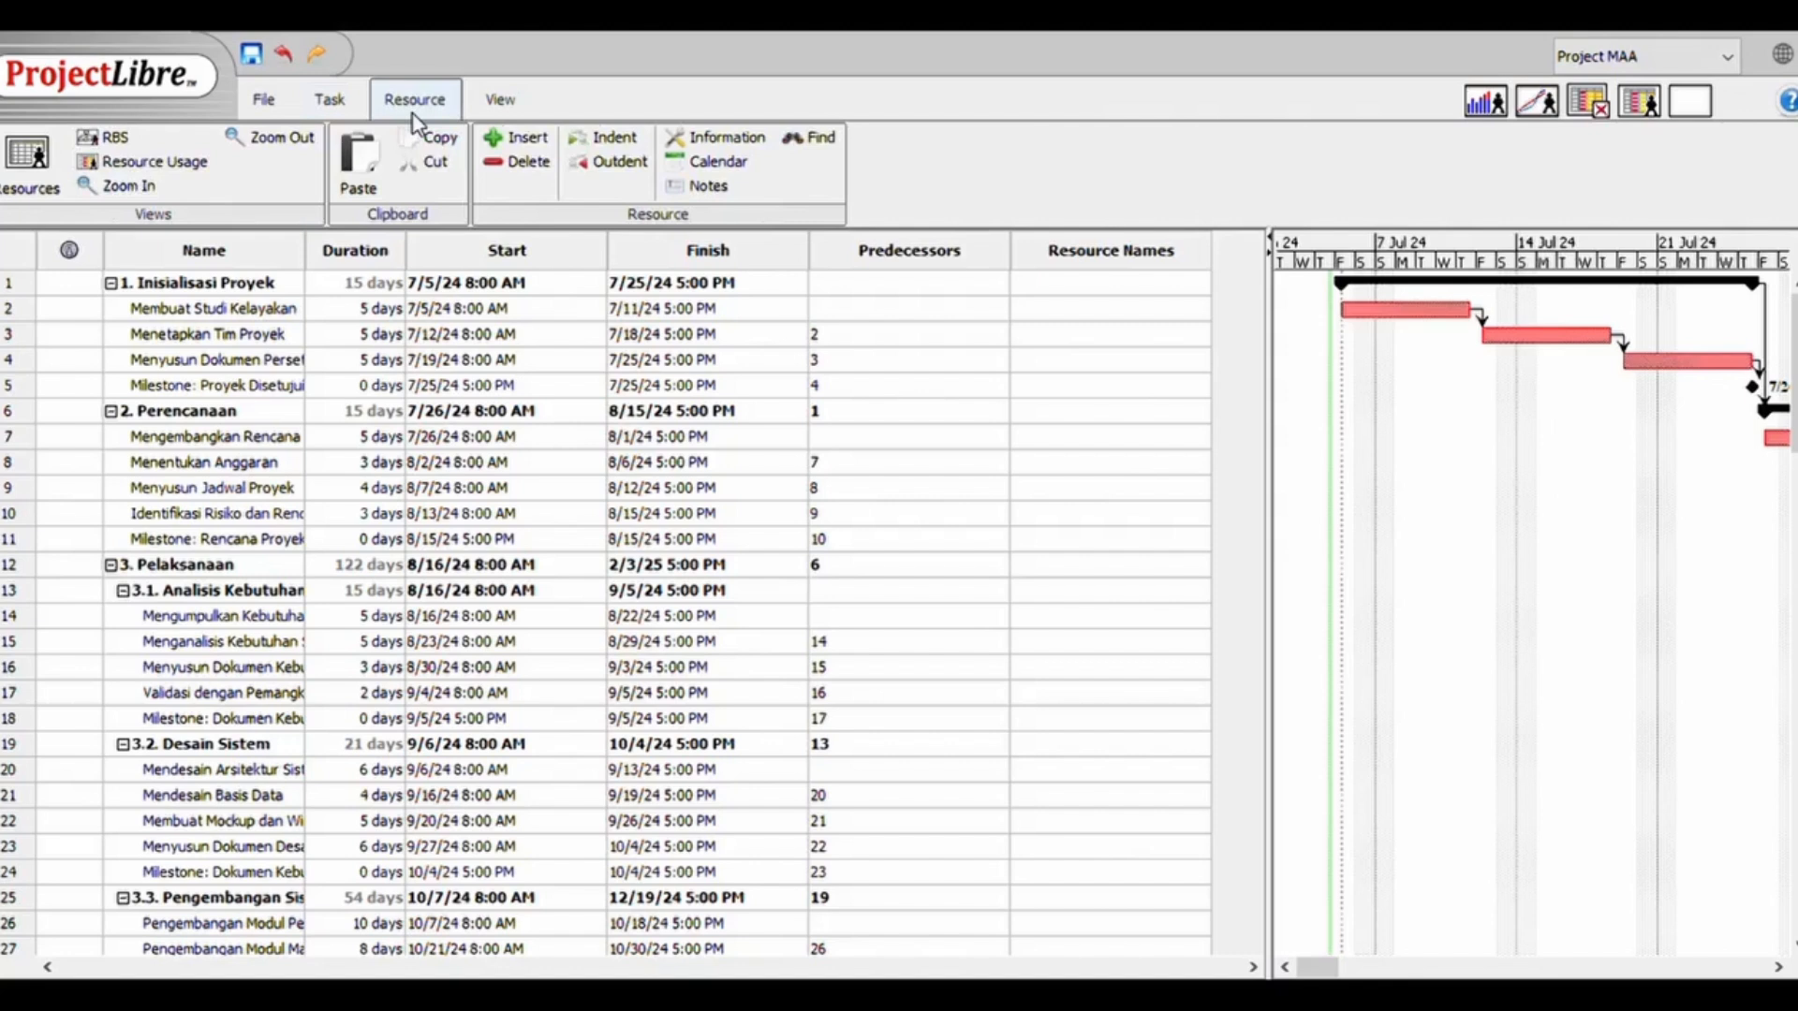
pyautogui.click(31, 193)
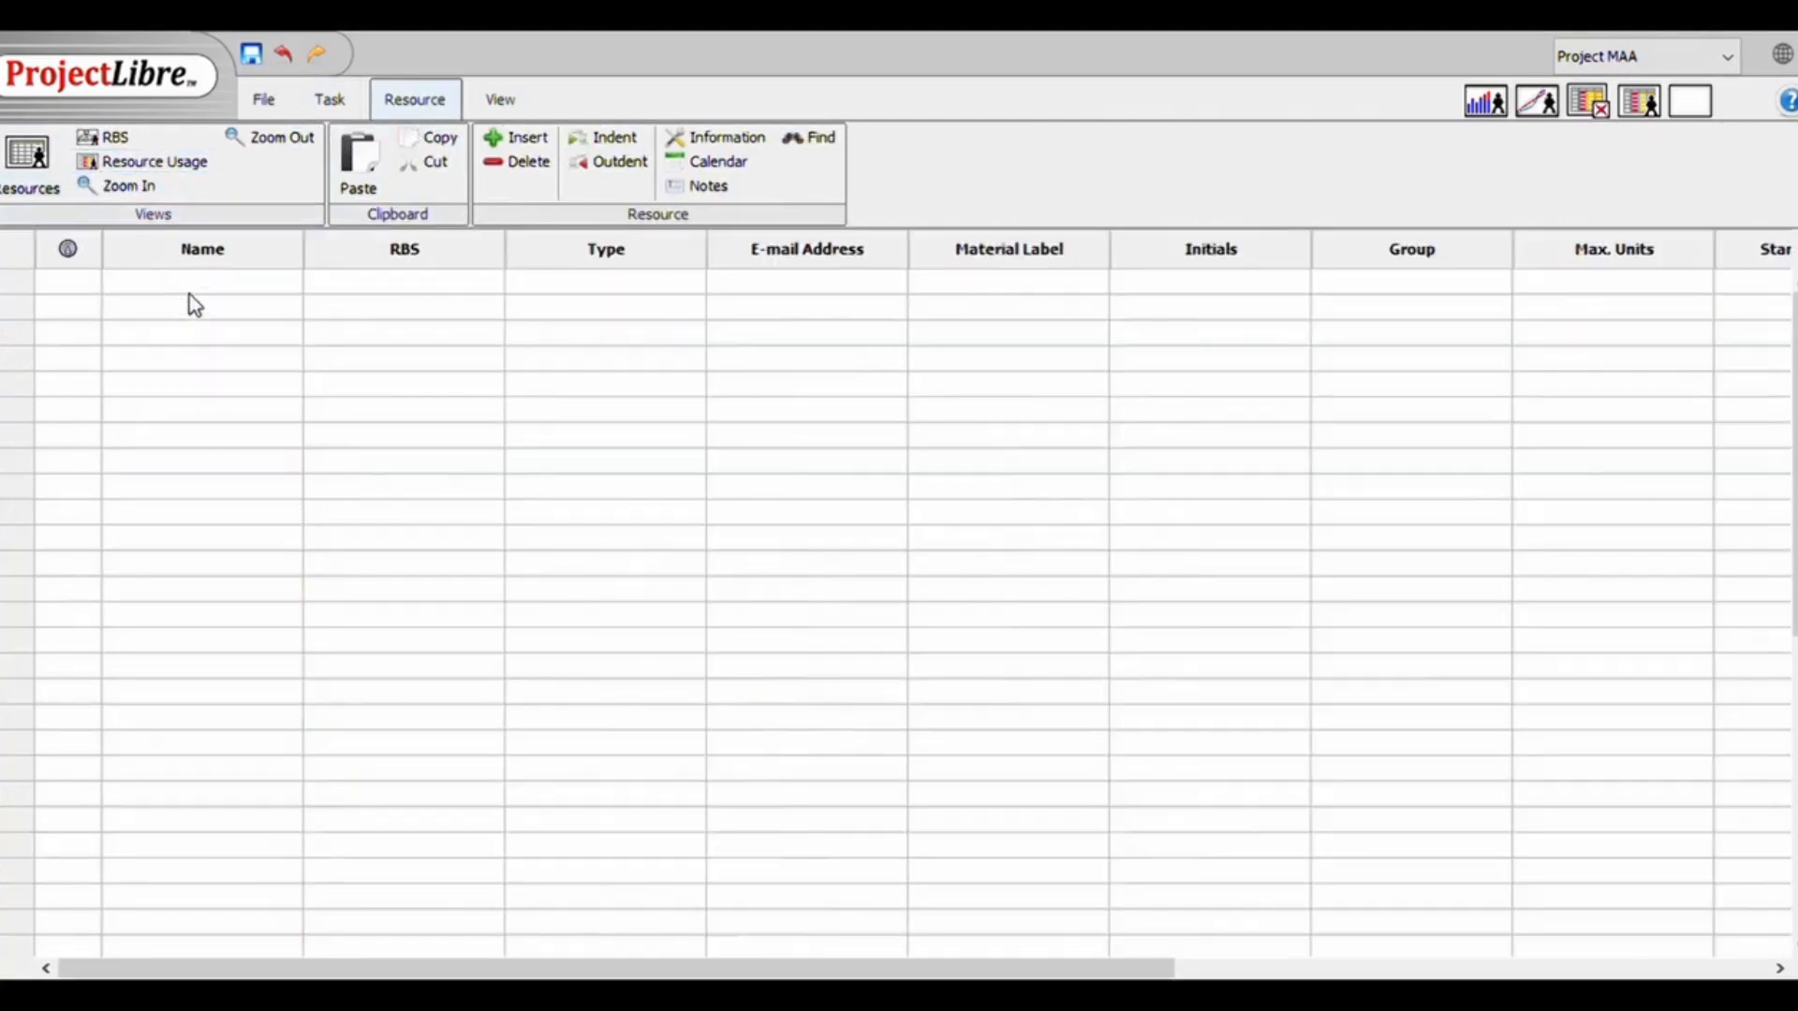
pyautogui.click(239, 290)
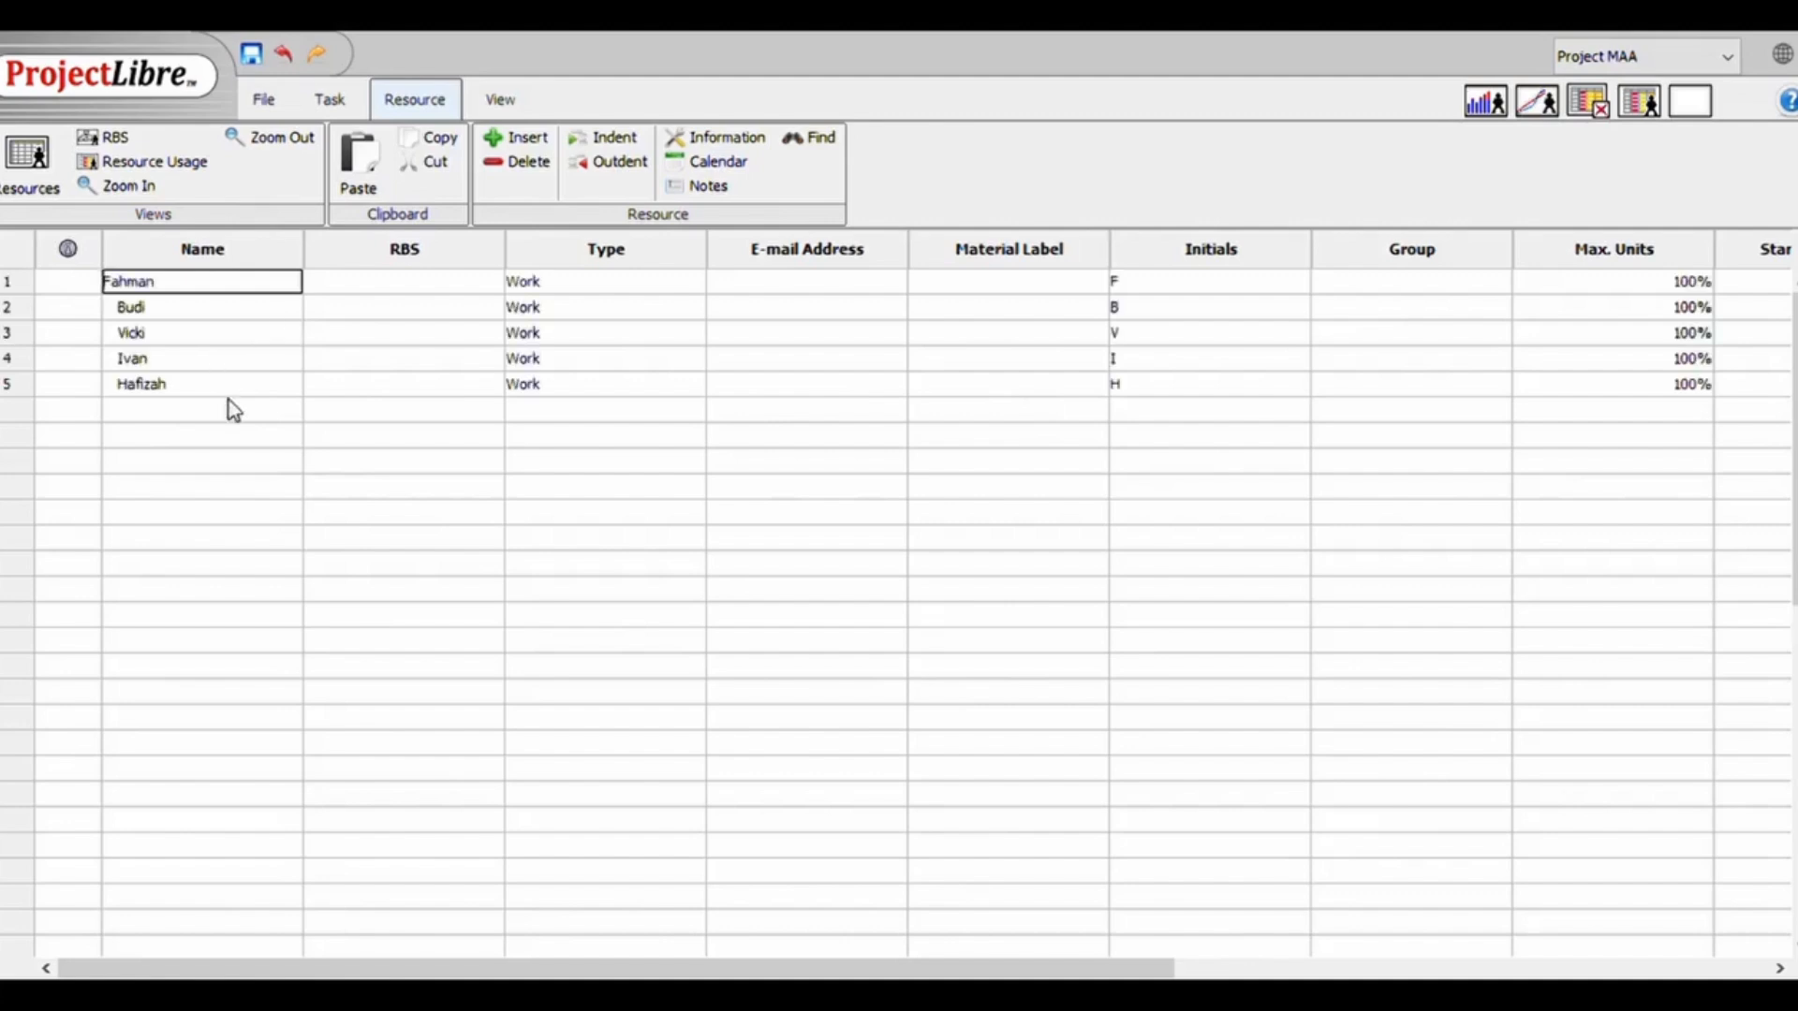
pyautogui.click(239, 489)
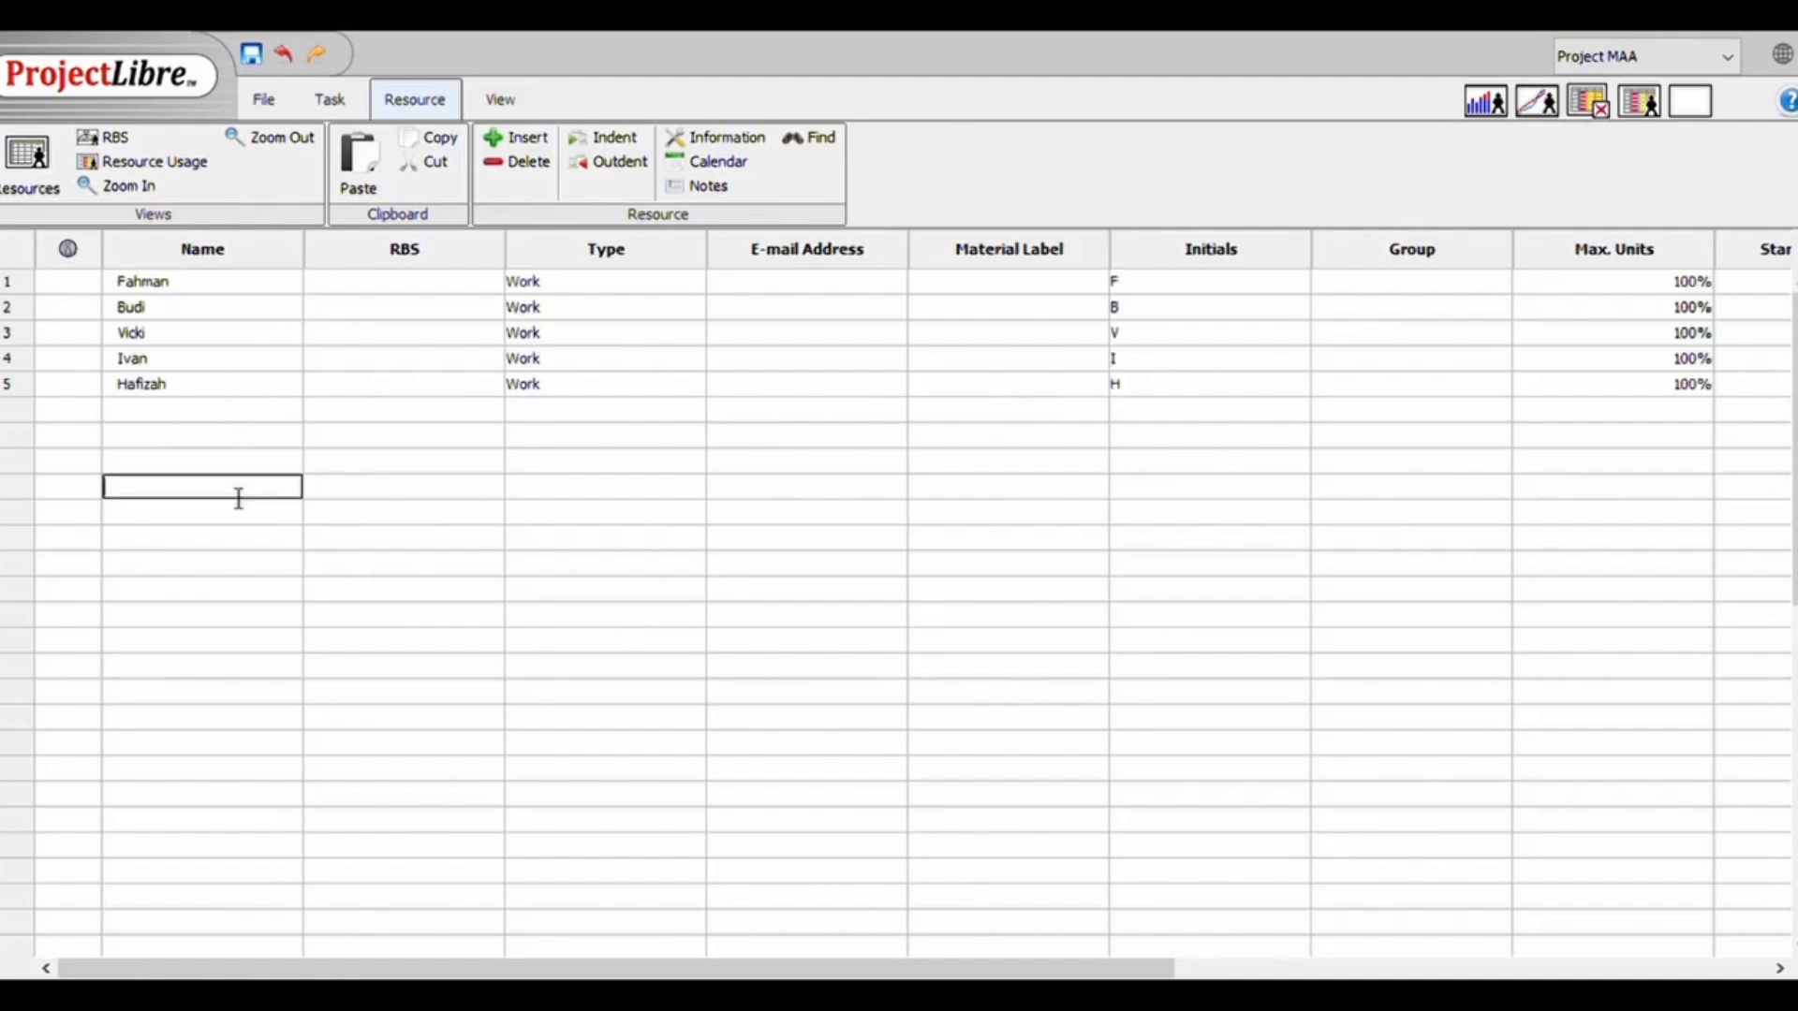
# Set the first resource's standard rate to IDR 10000 per hour
pyautogui.moveTo(606, 967); pyautogui.dragTo(1105, 974)
pyautogui.click(1021, 464)
pyautogui.doubleClick(1119, 285)
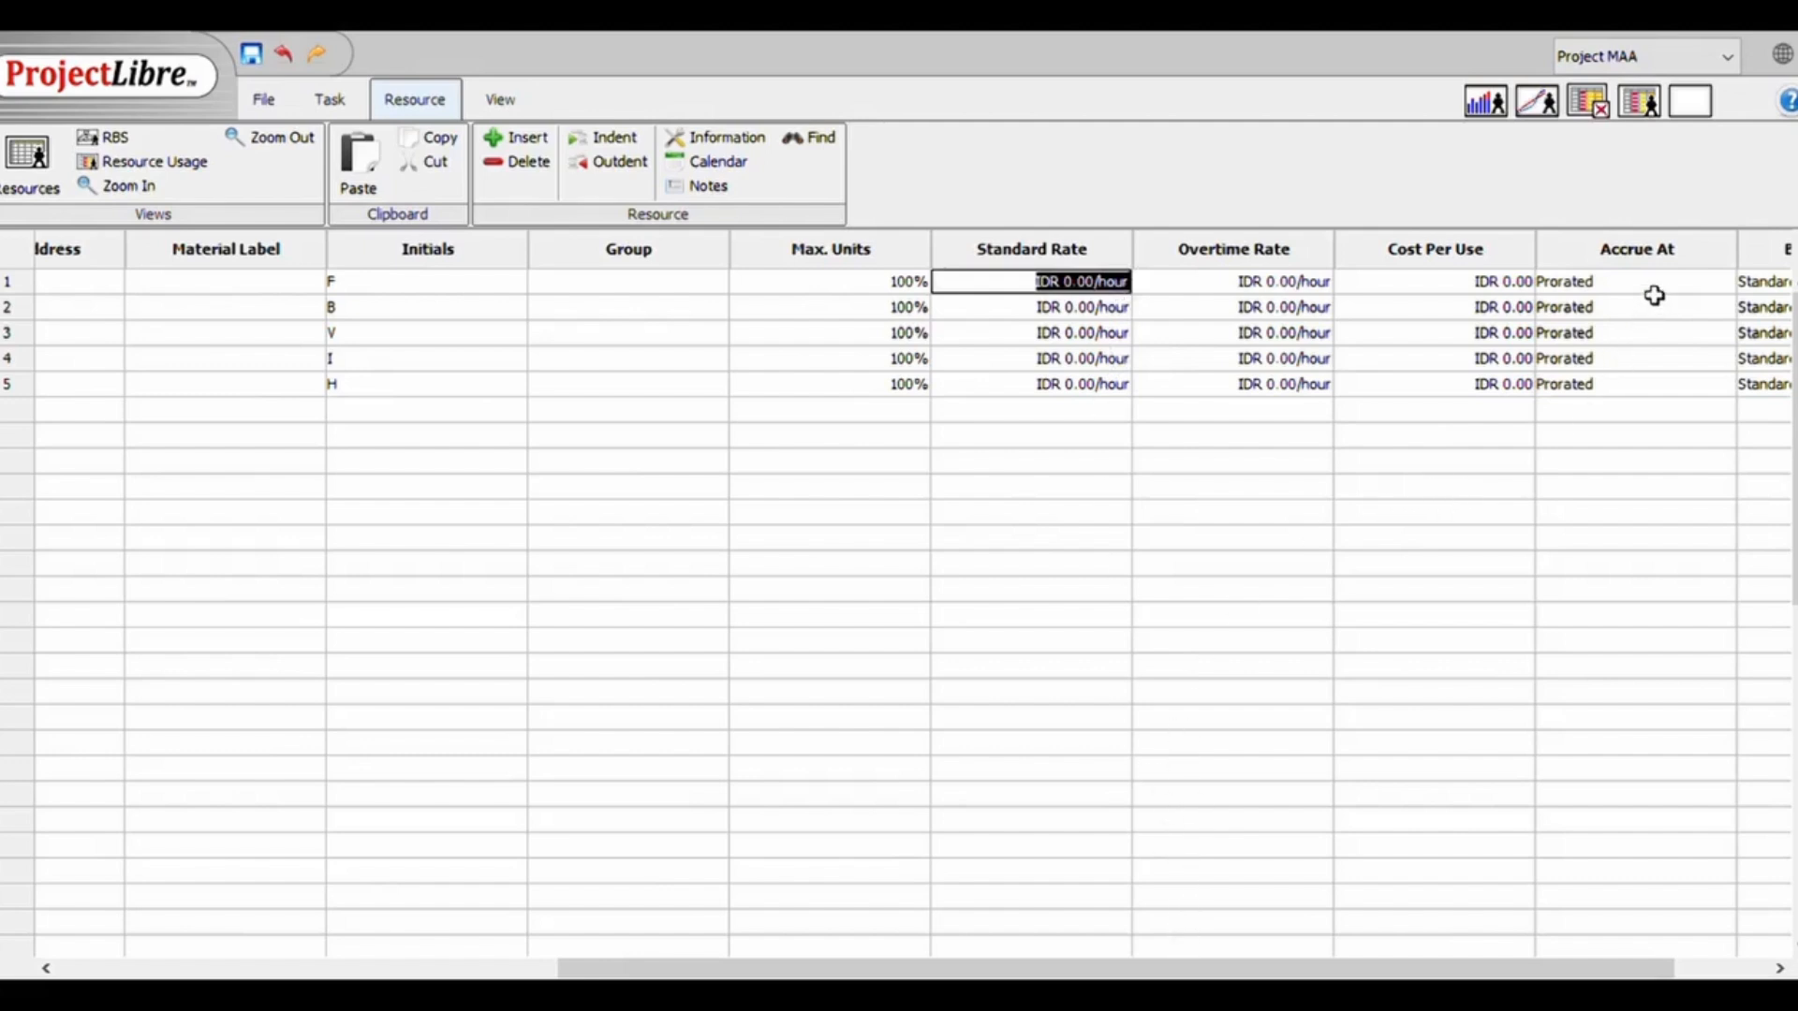
pyautogui.write('10000')
pyautogui.press('Return')
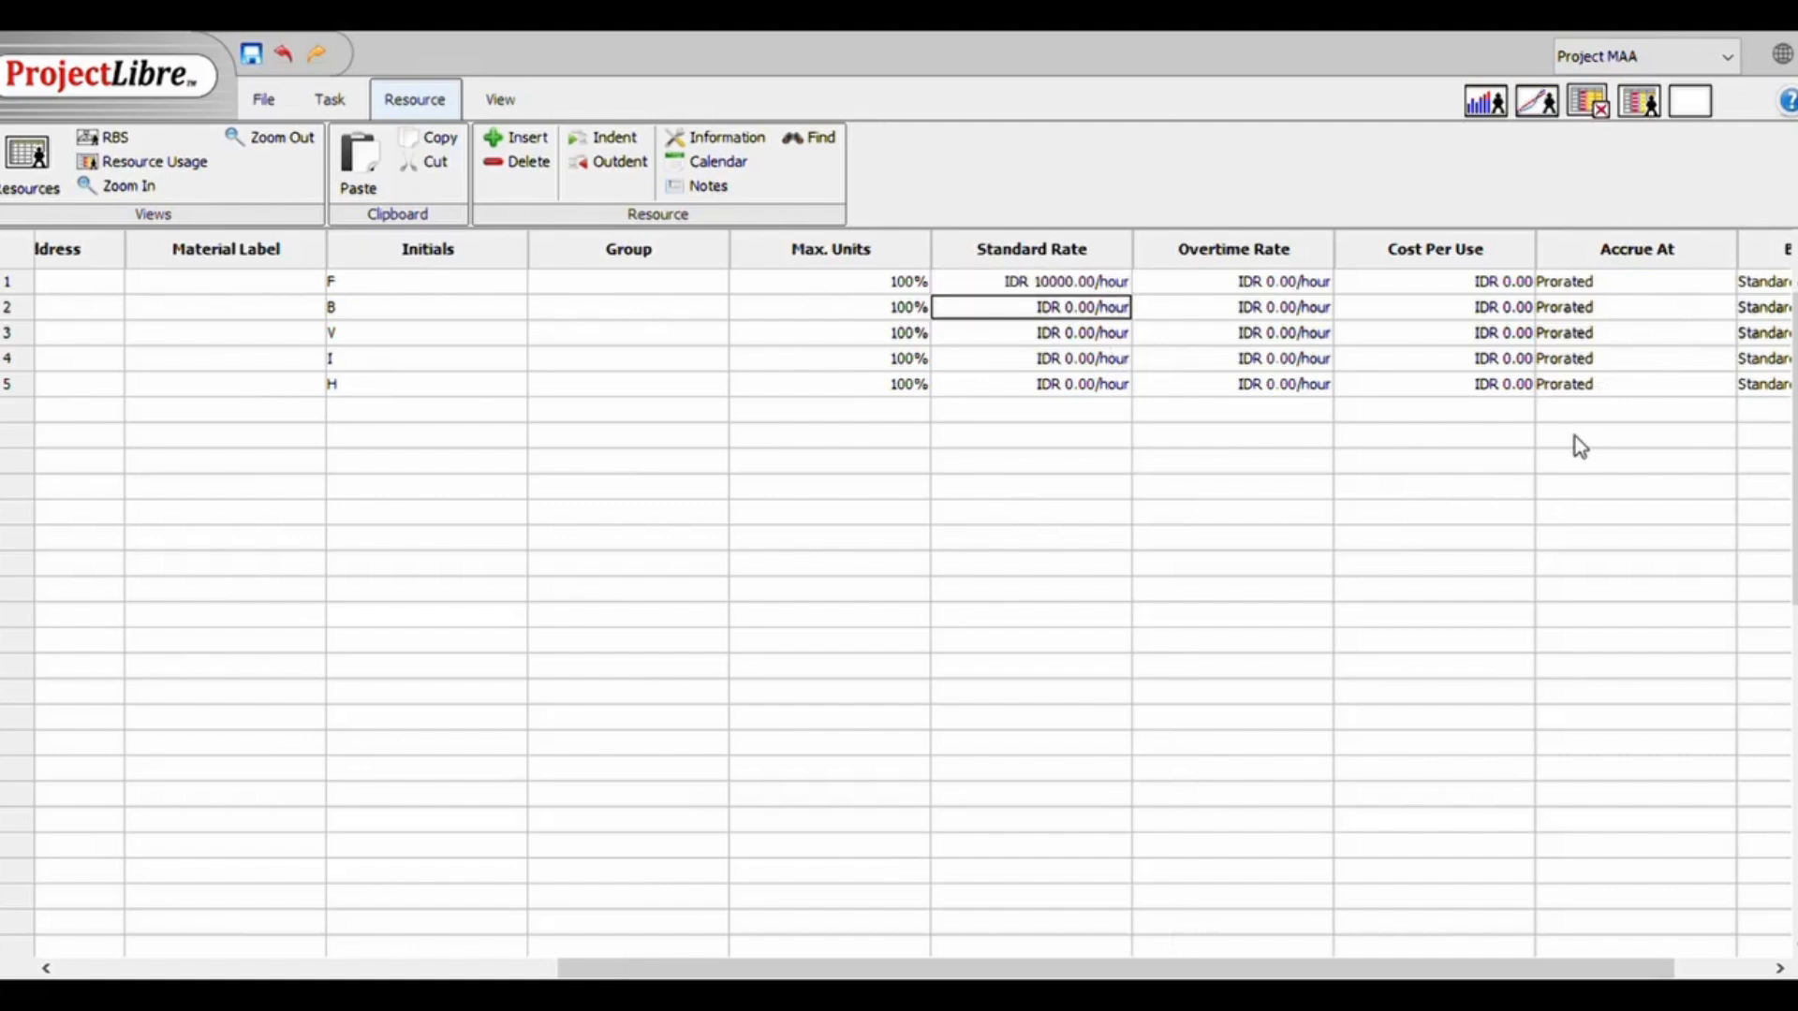
# Set the hourly standard rates of the third, fourth and fifth resources to IDR 90000, 70000 and 60000
pyautogui.click(1077, 337)
pyautogui.write('90000')
pyautogui.press('Return')
pyautogui.write('70000')
pyautogui.press('Return')
pyautogui.write('60000')
pyautogui.press('Return')
pyautogui.moveTo(952, 968); pyautogui.dragTo(309, 923)
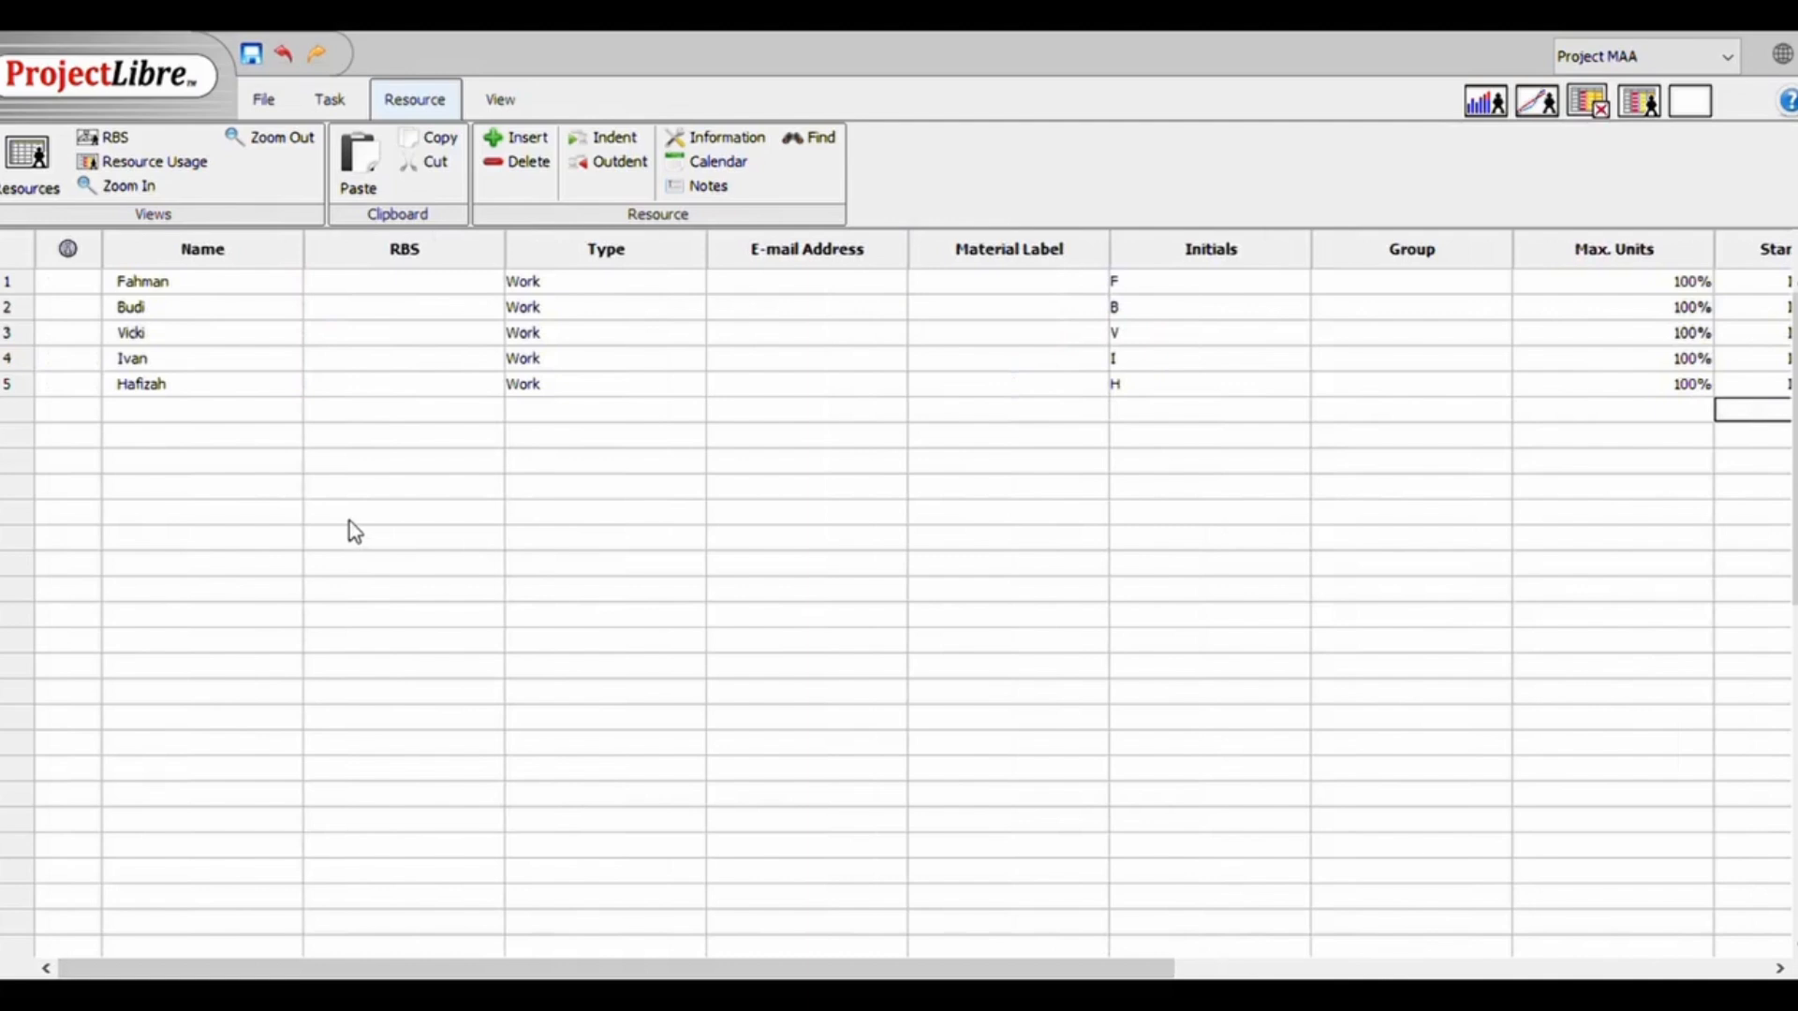
# In the Gantt view, paste the resource names for tasks 2 to 4 of 1. Inisialisasi Proyek and 7 to 10 of 2. Perencanaan
pyautogui.click(329, 99)
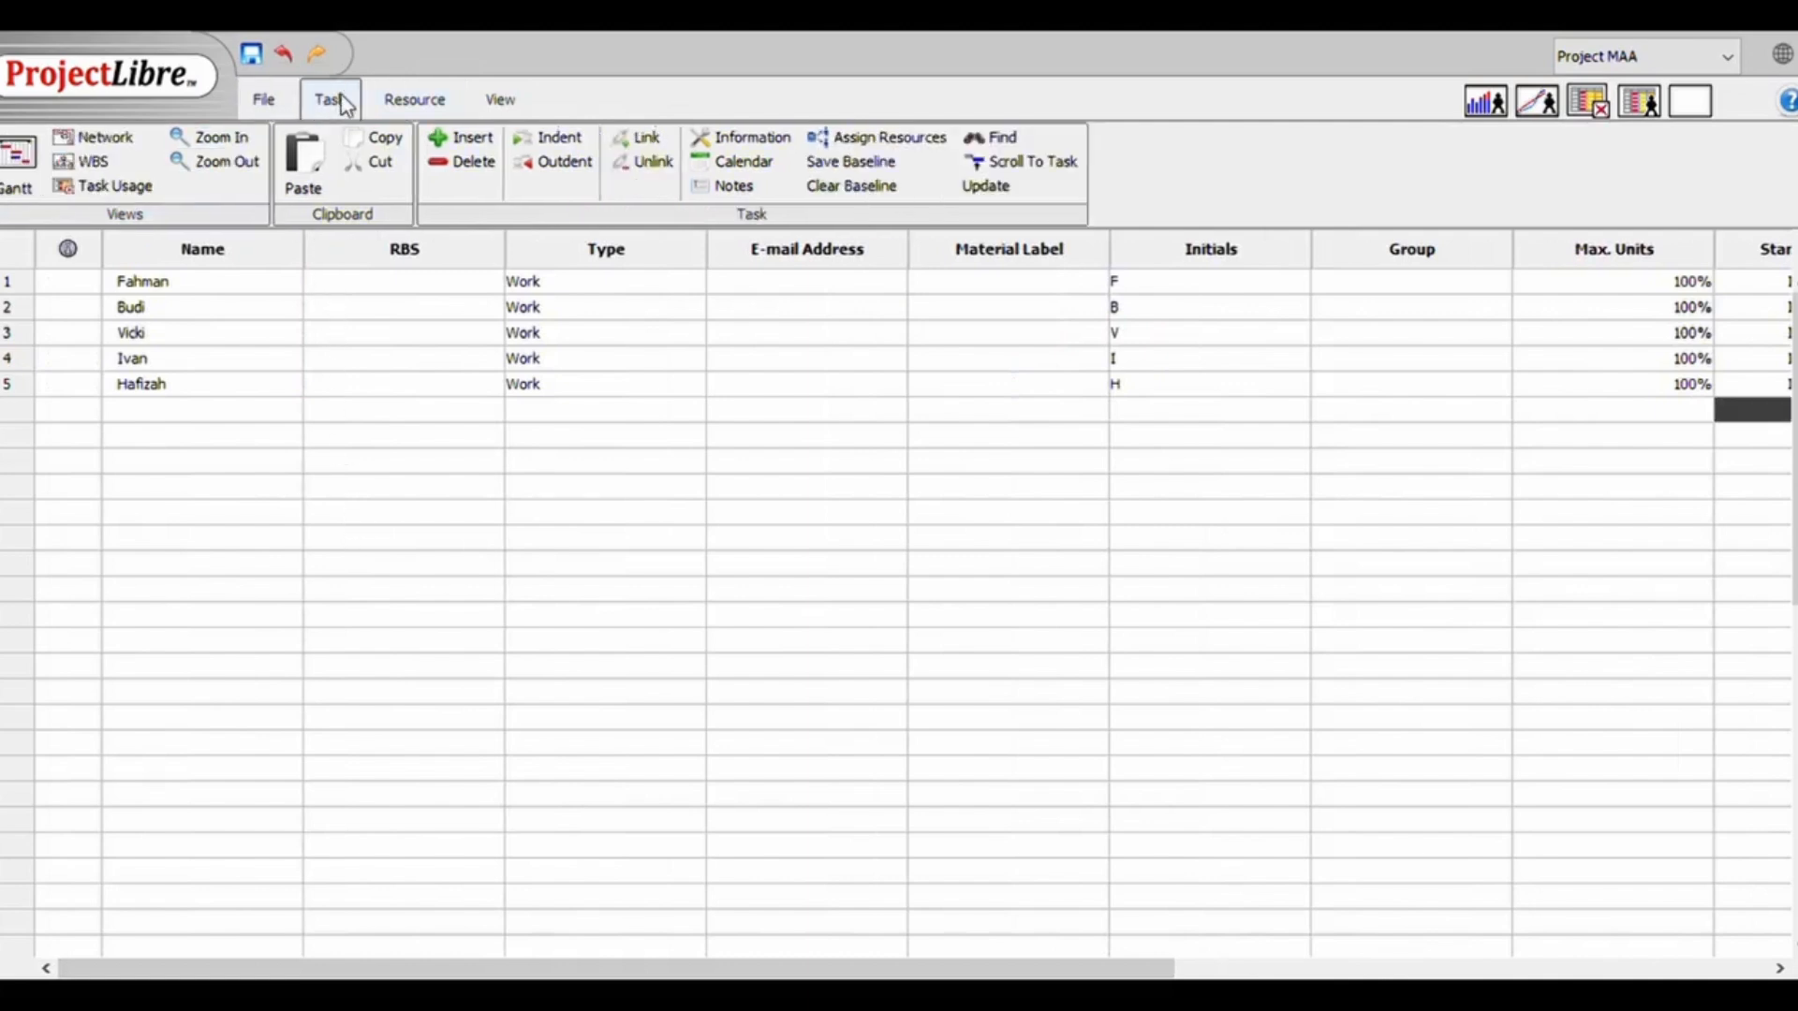
pyautogui.click(42, 193)
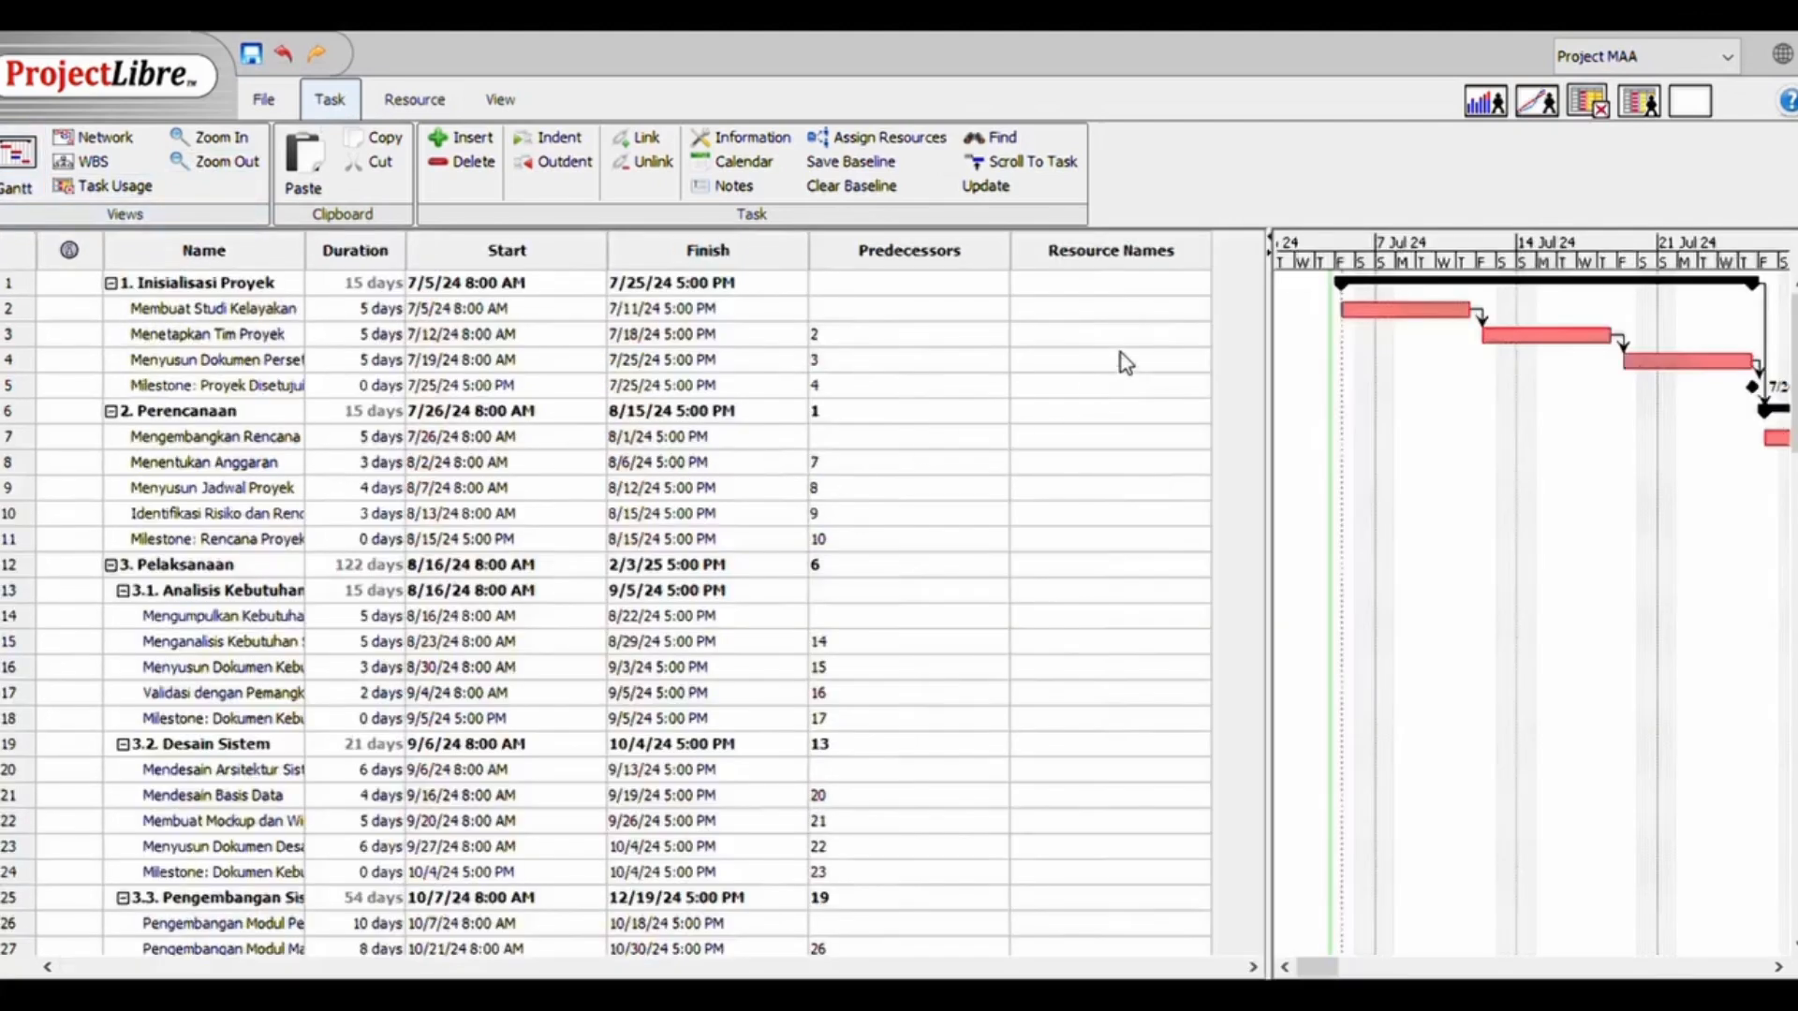
pyautogui.click(1132, 335)
pyautogui.click(1124, 310)
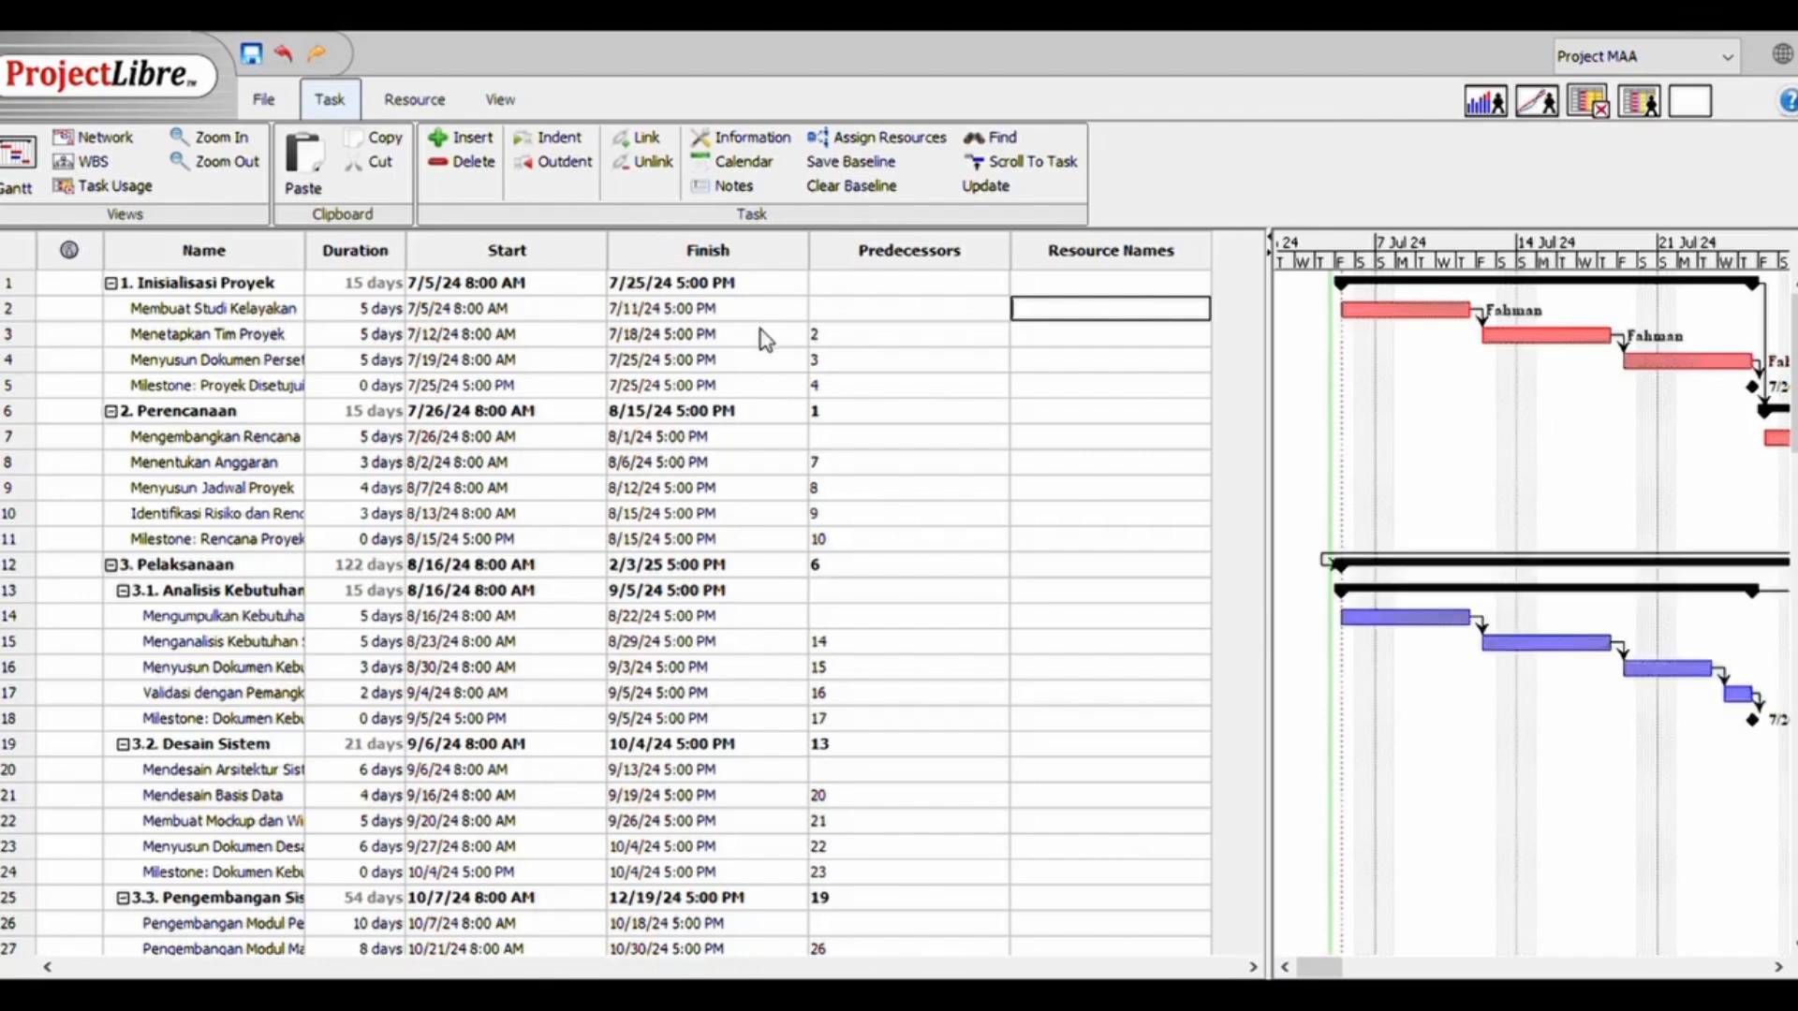
pyautogui.click(1110, 437)
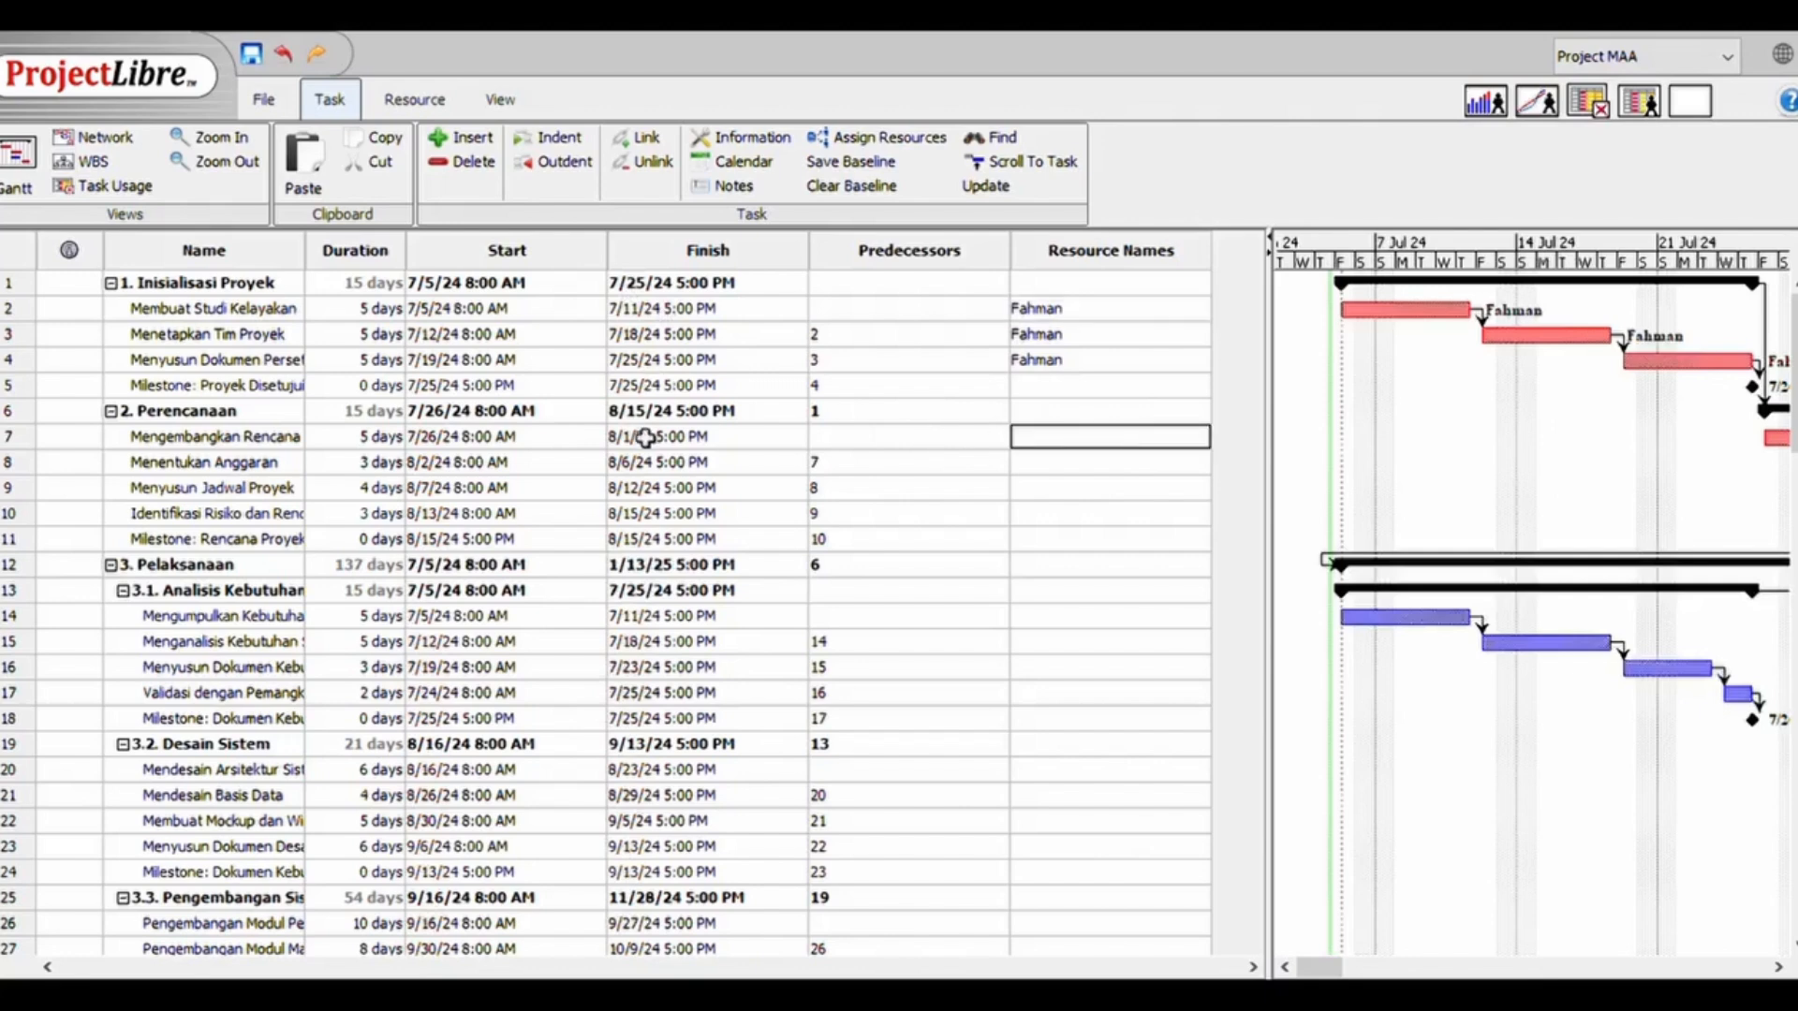
pyautogui.write('Fahman Fahman Fahman Fahman')
# Paste the resource names for tasks 14 to 17 of the requirements analysis phase 3.1 and 20 to 23 of 3.2. Desain Sistem
pyautogui.click(1042, 619)
pyautogui.write('Fahman;Hafizah Fahman Fahman Budi;Fahman')
pyautogui.scroll(-4, 669, 719)
pyautogui.click(1155, 494)
pyautogui.write('Vicki Vicki Hafizah Hafizah;Vicki')
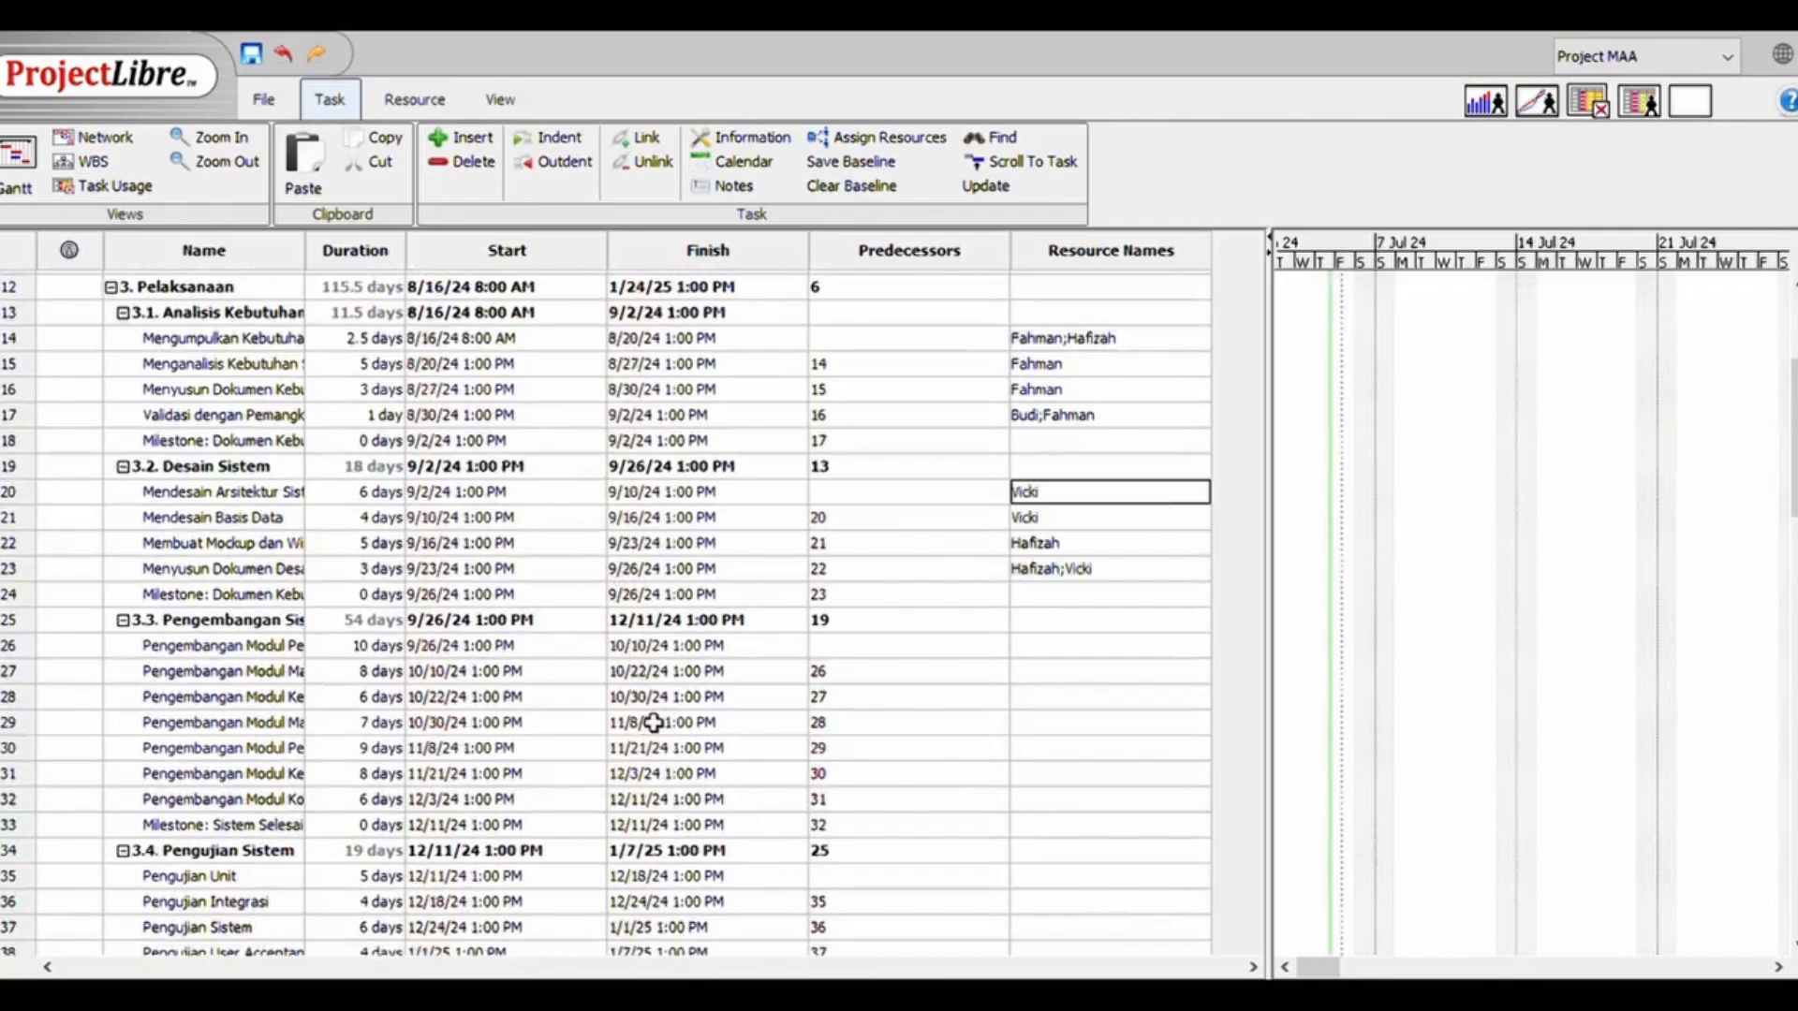
# Paste the resource names for the module development tasks under 3.3 and the testing tasks under 3.4. Pengujian Sistem
pyautogui.click(1058, 646)
pyautogui.write('Hafizah;Vicki Hafizah;Vicki Hafizah;Vicki Hafizah;Vicki Hafizah;Vicki Hafizah;Vicki Hafizah;Vicki')
pyautogui.scroll(-1, 1064, 654)
pyautogui.scroll(-3, 697, 529)
pyautogui.click(1065, 553)
pyautogui.write('Ivan Ivan Ivan Ivan')
# Paste the resource names for tasks 41 to 44 of 3.5. Deployment and tasks 48 and 49 of 4. Penutupan Proyek
pyautogui.click(1086, 701)
pyautogui.write('Fahman;Ivan Ivan Fahman;Hafizah Ivan')
pyautogui.click(1048, 801)
pyautogui.click(1041, 873)
pyautogui.write('Budi;Fahman Fahman')
pyautogui.scroll(-5, 1158, 673)
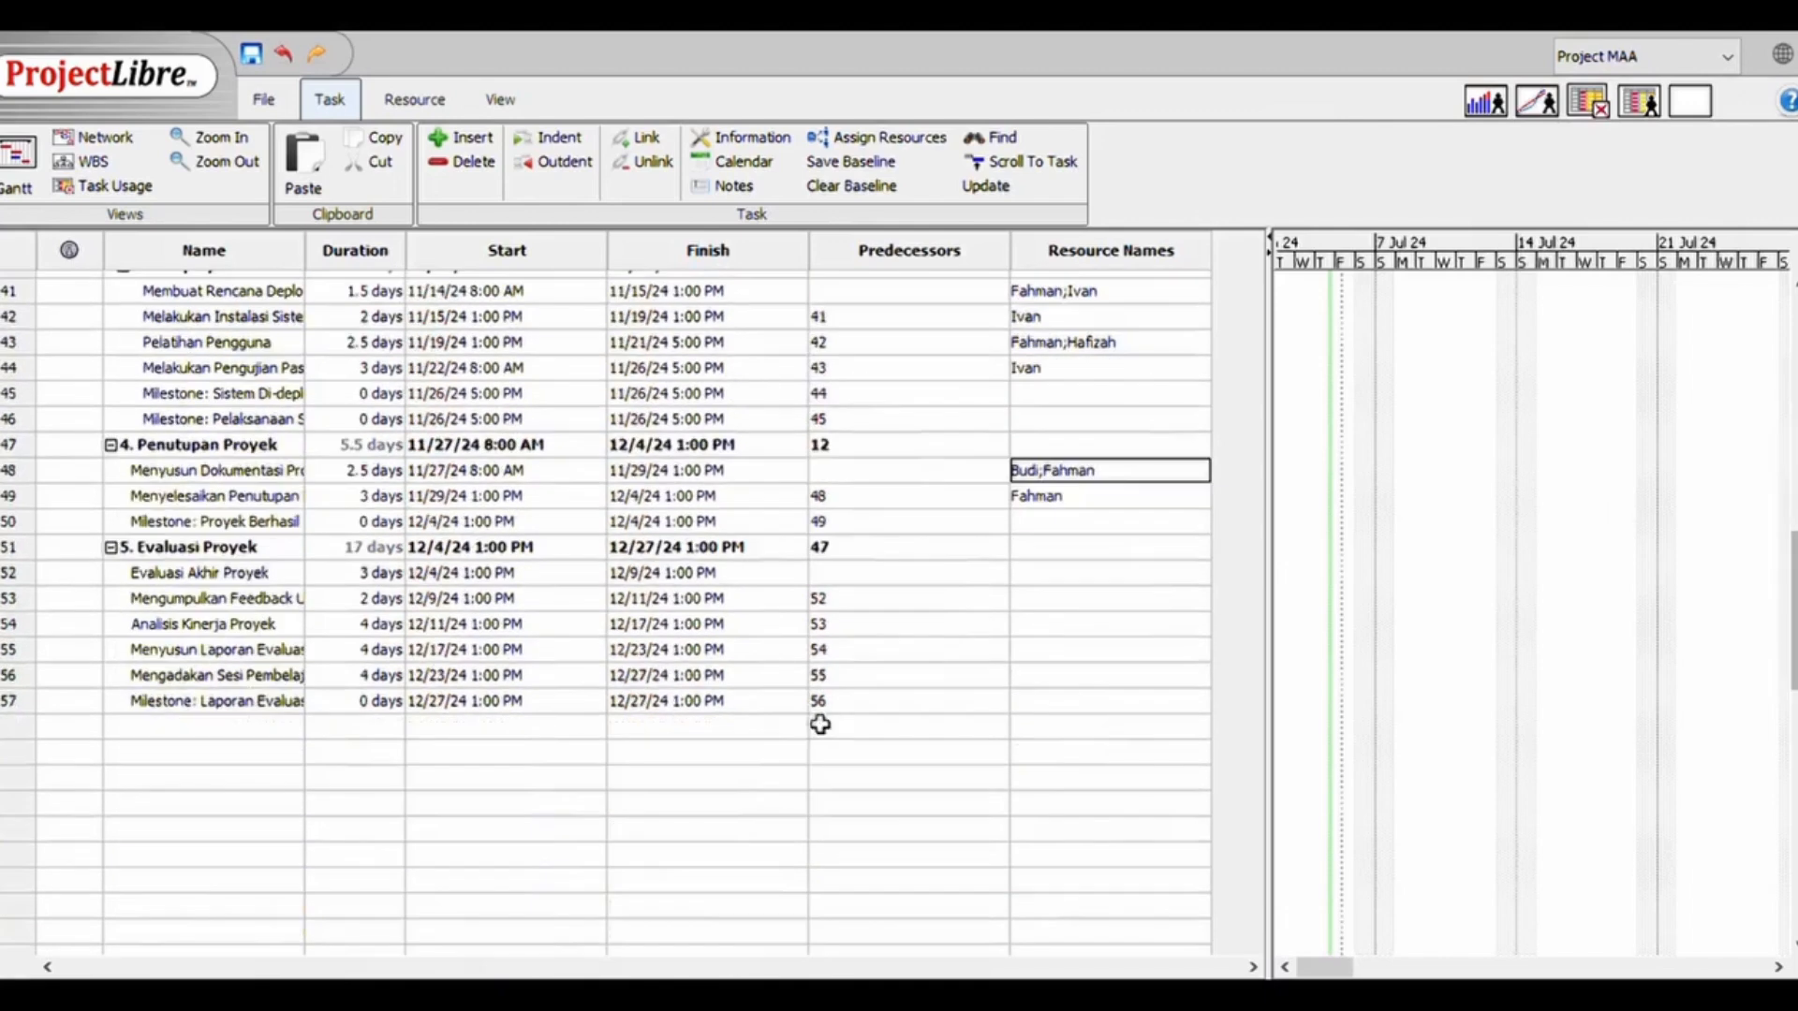
# Paste the resource names for tasks 52 to 56 of 5. Evaluasi Proyek
pyautogui.click(1045, 573)
pyautogui.write('Budi Budi Budi Budi Budi;Fahman')
pyautogui.click(1069, 754)
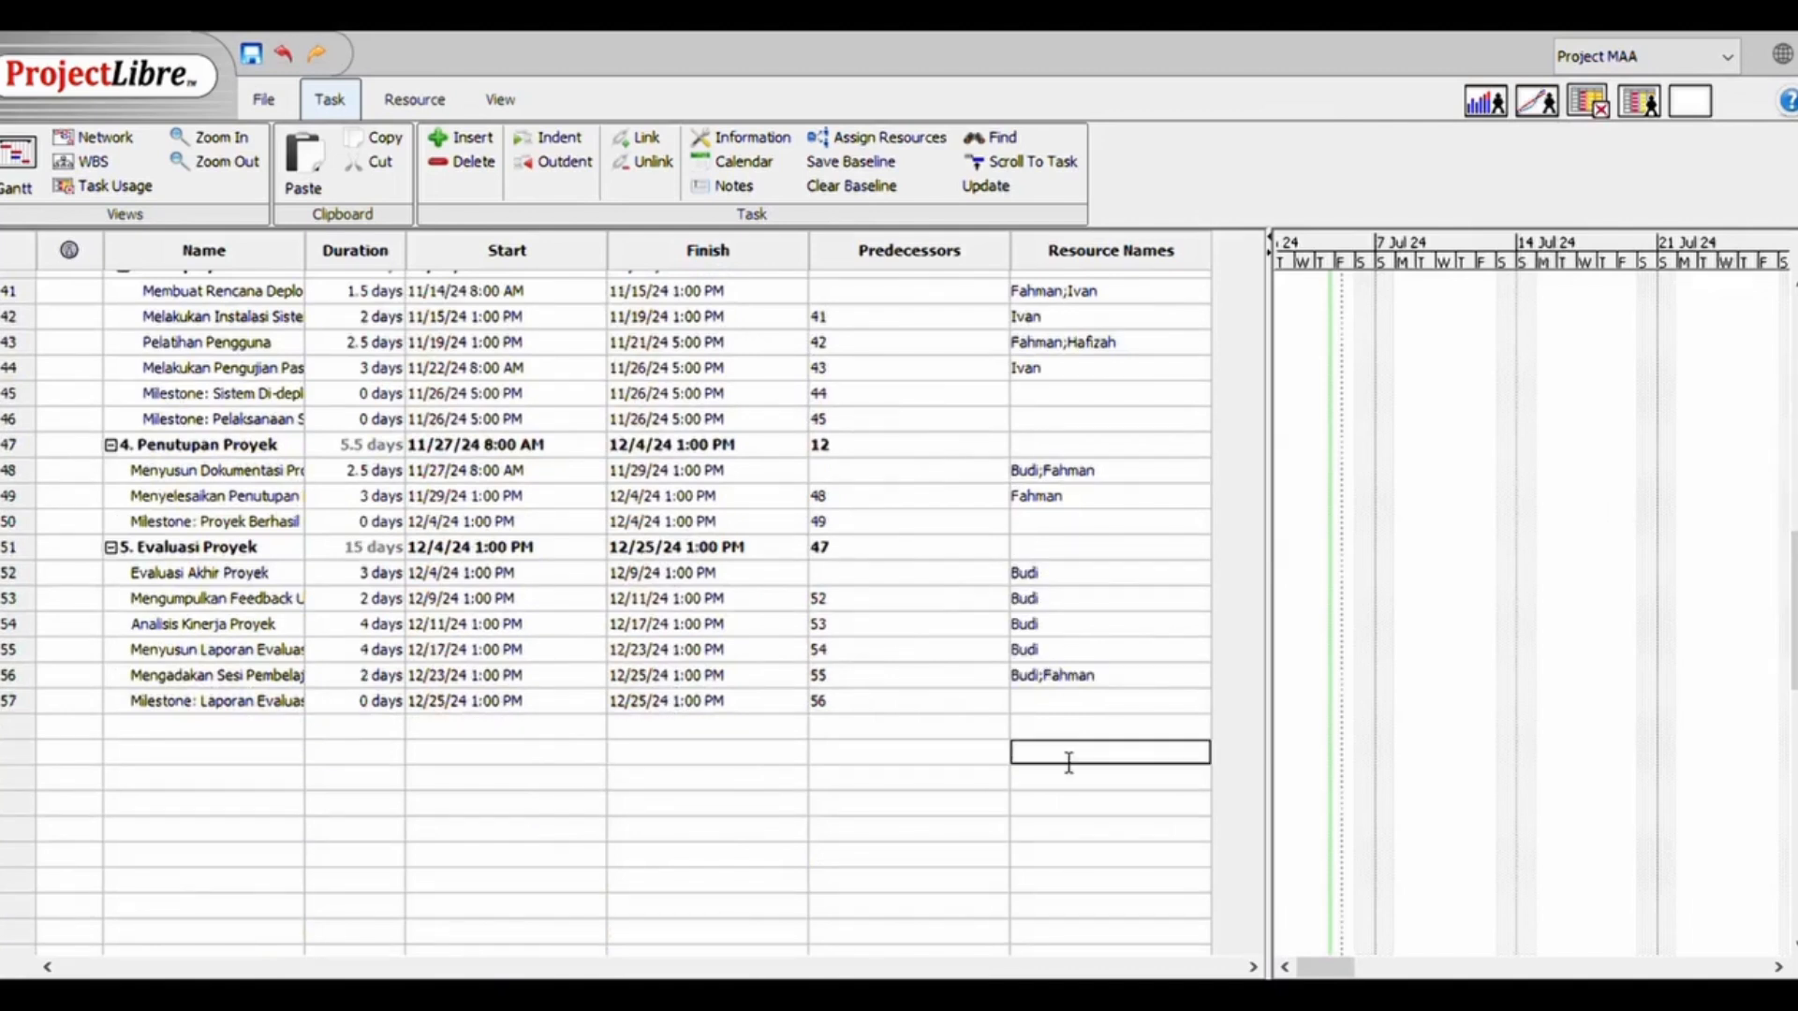
# Enlarge the Gantt chart area and review the assigned resources and task bars from 1. Inisialisasi Proyek through 3.3
pyautogui.moveTo(1795, 611); pyautogui.dragTo(1795, 372)
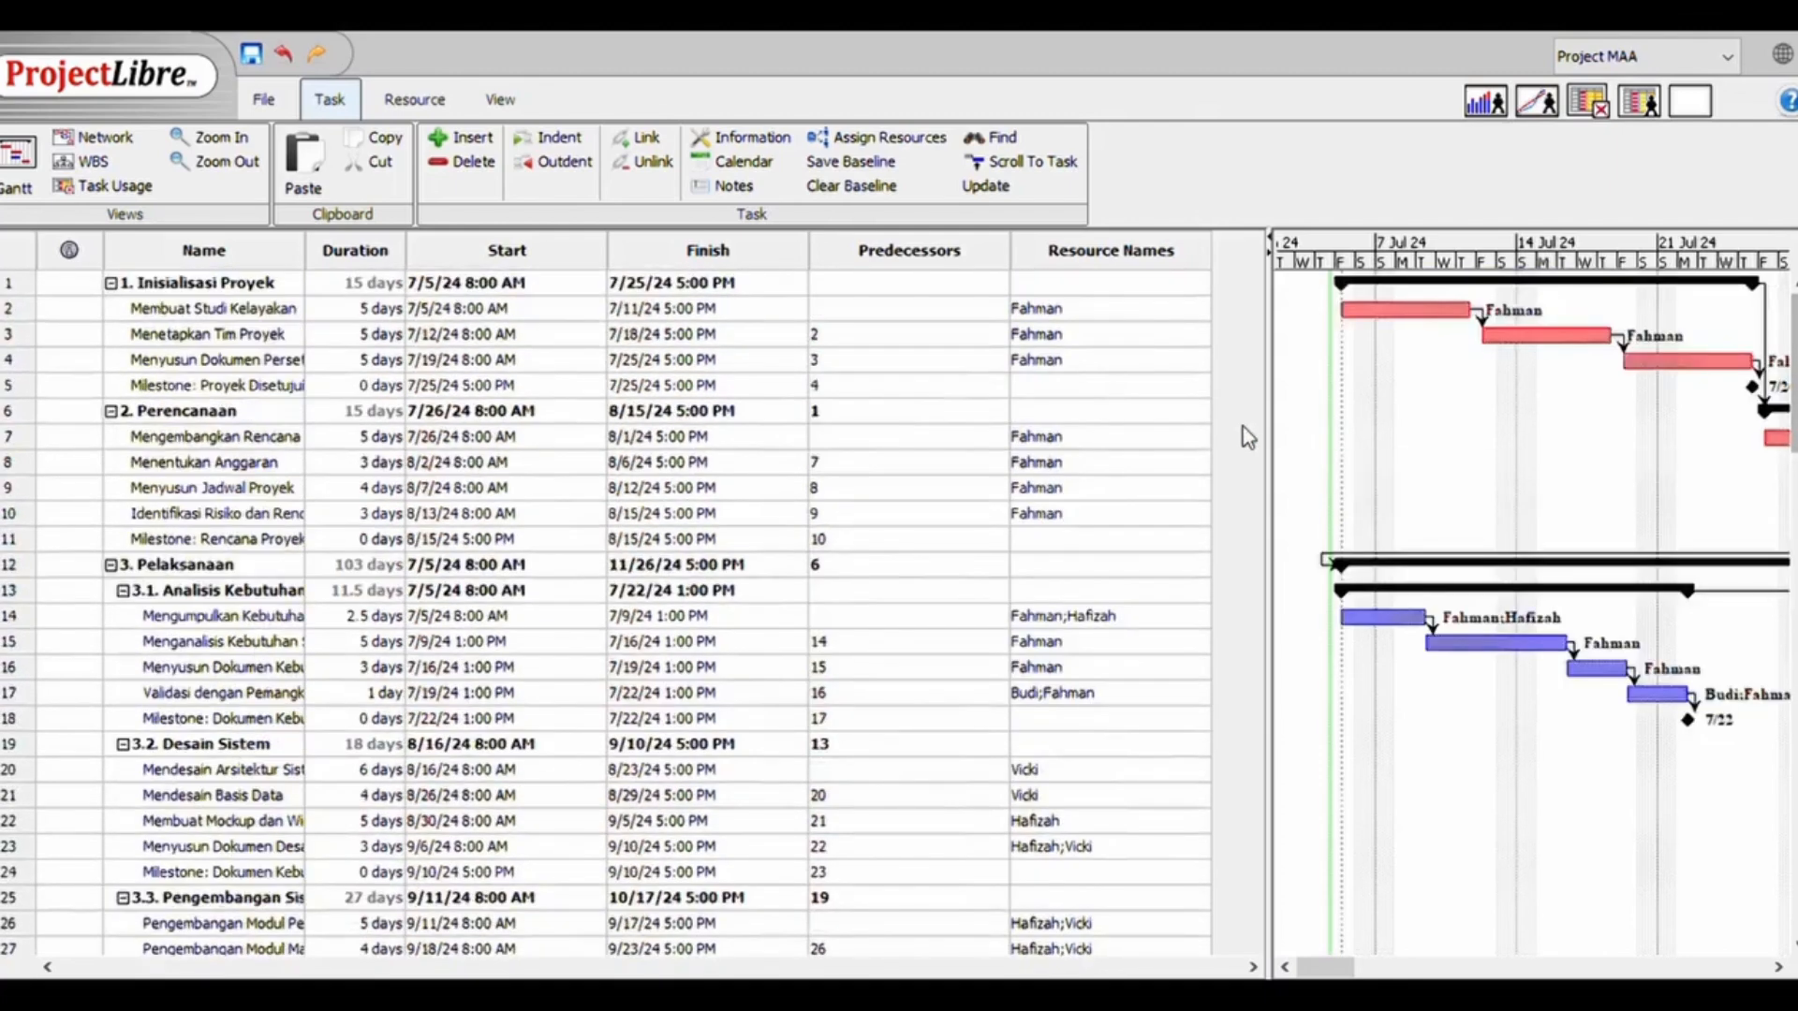
pyautogui.moveTo(1282, 431); pyautogui.dragTo(643, 441)
pyautogui.moveTo(895, 968); pyautogui.dragTo(923, 974)
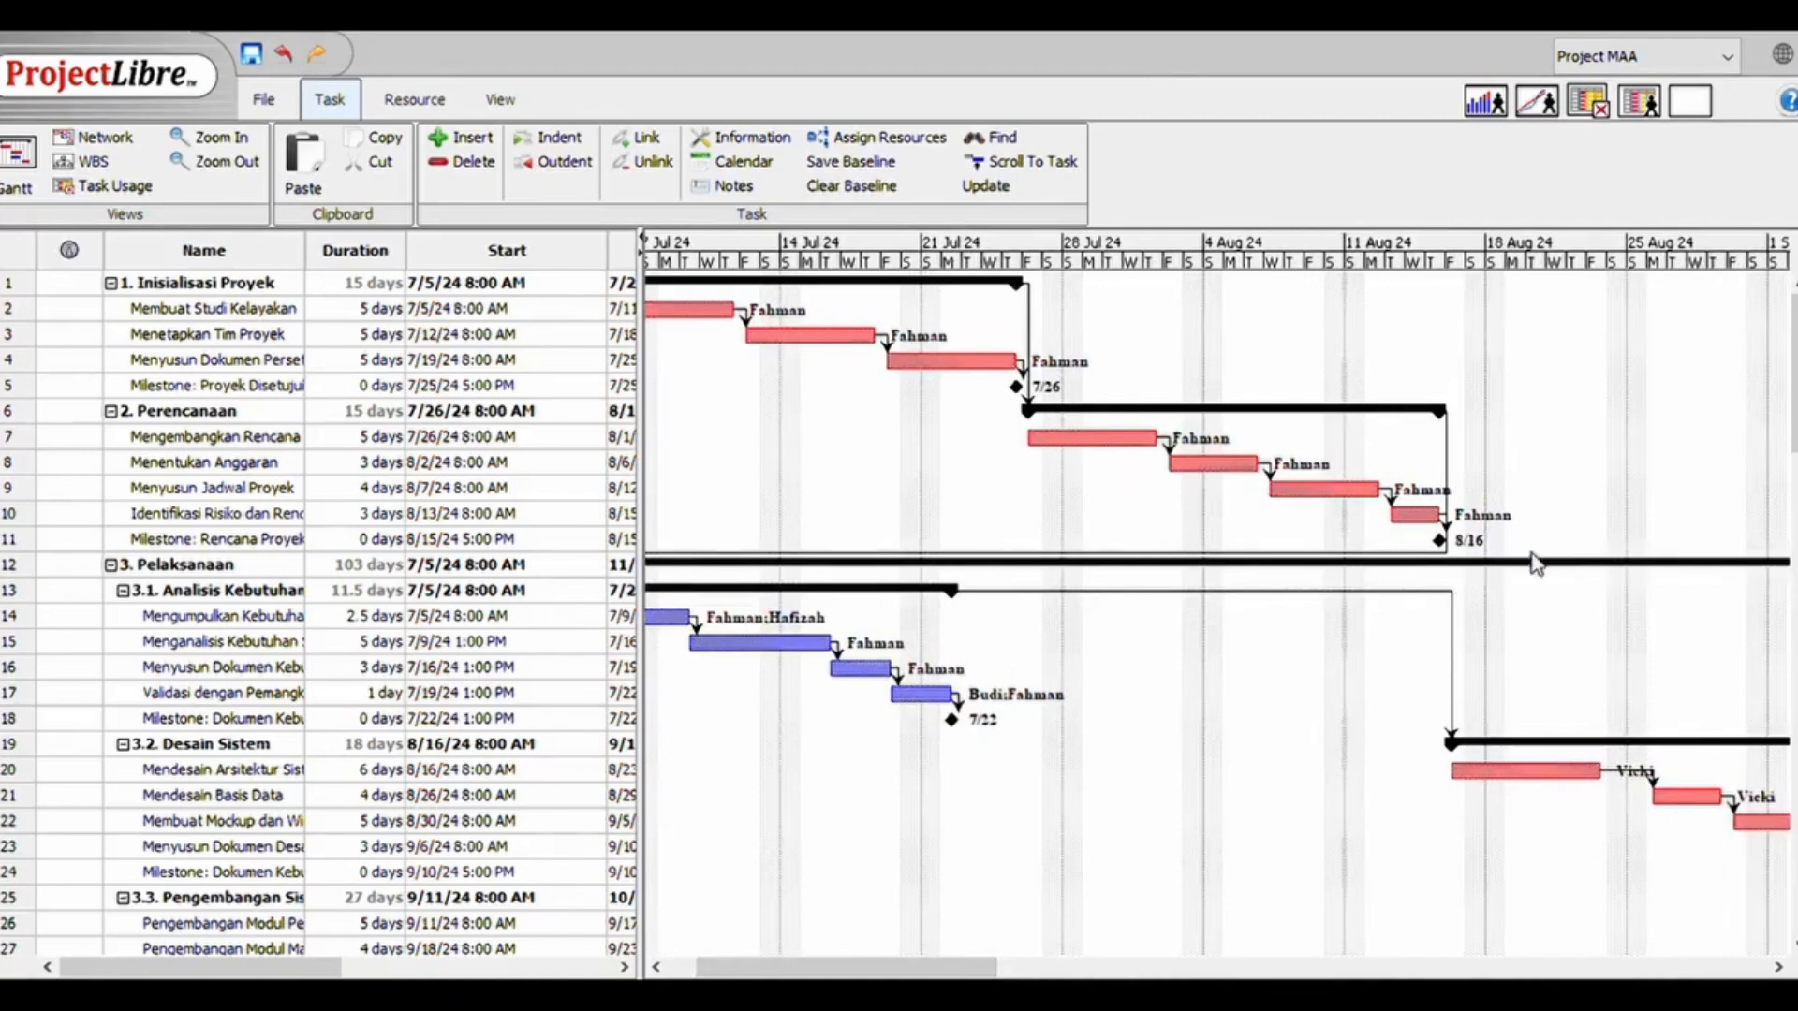
pyautogui.moveTo(901, 972); pyautogui.dragTo(1067, 972)
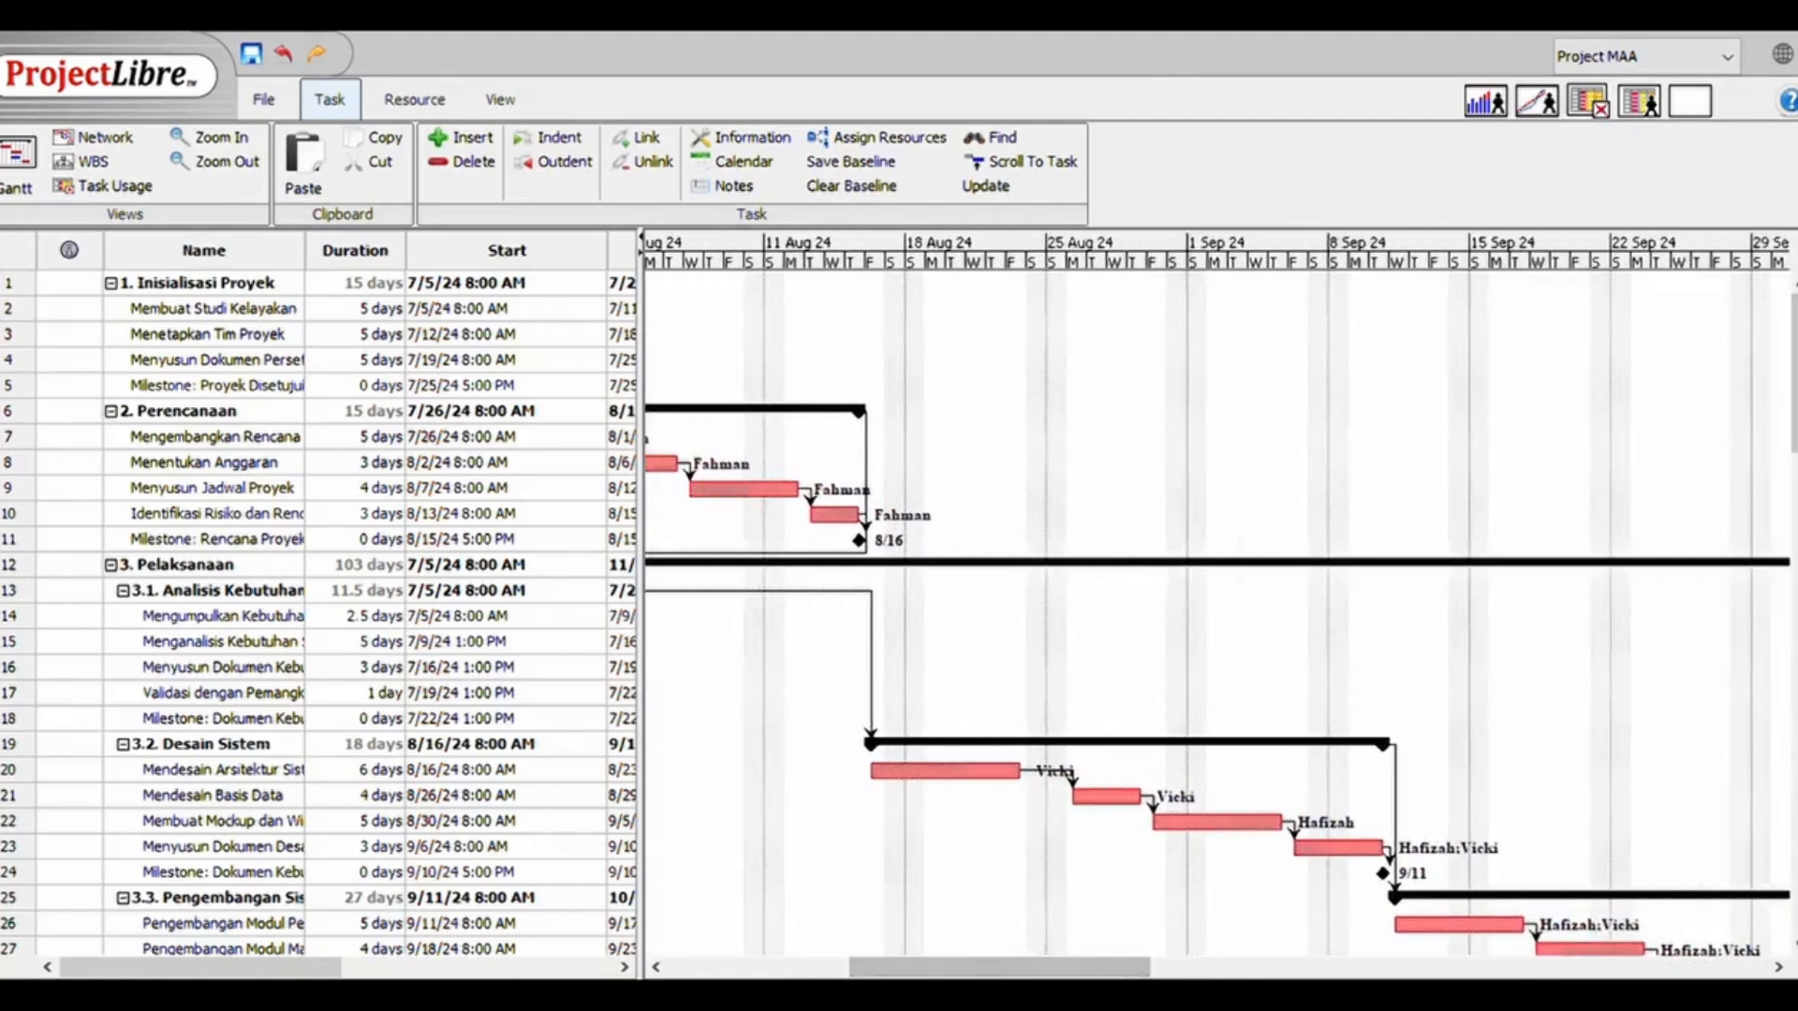
pyautogui.scroll(-4, 1218, 712)
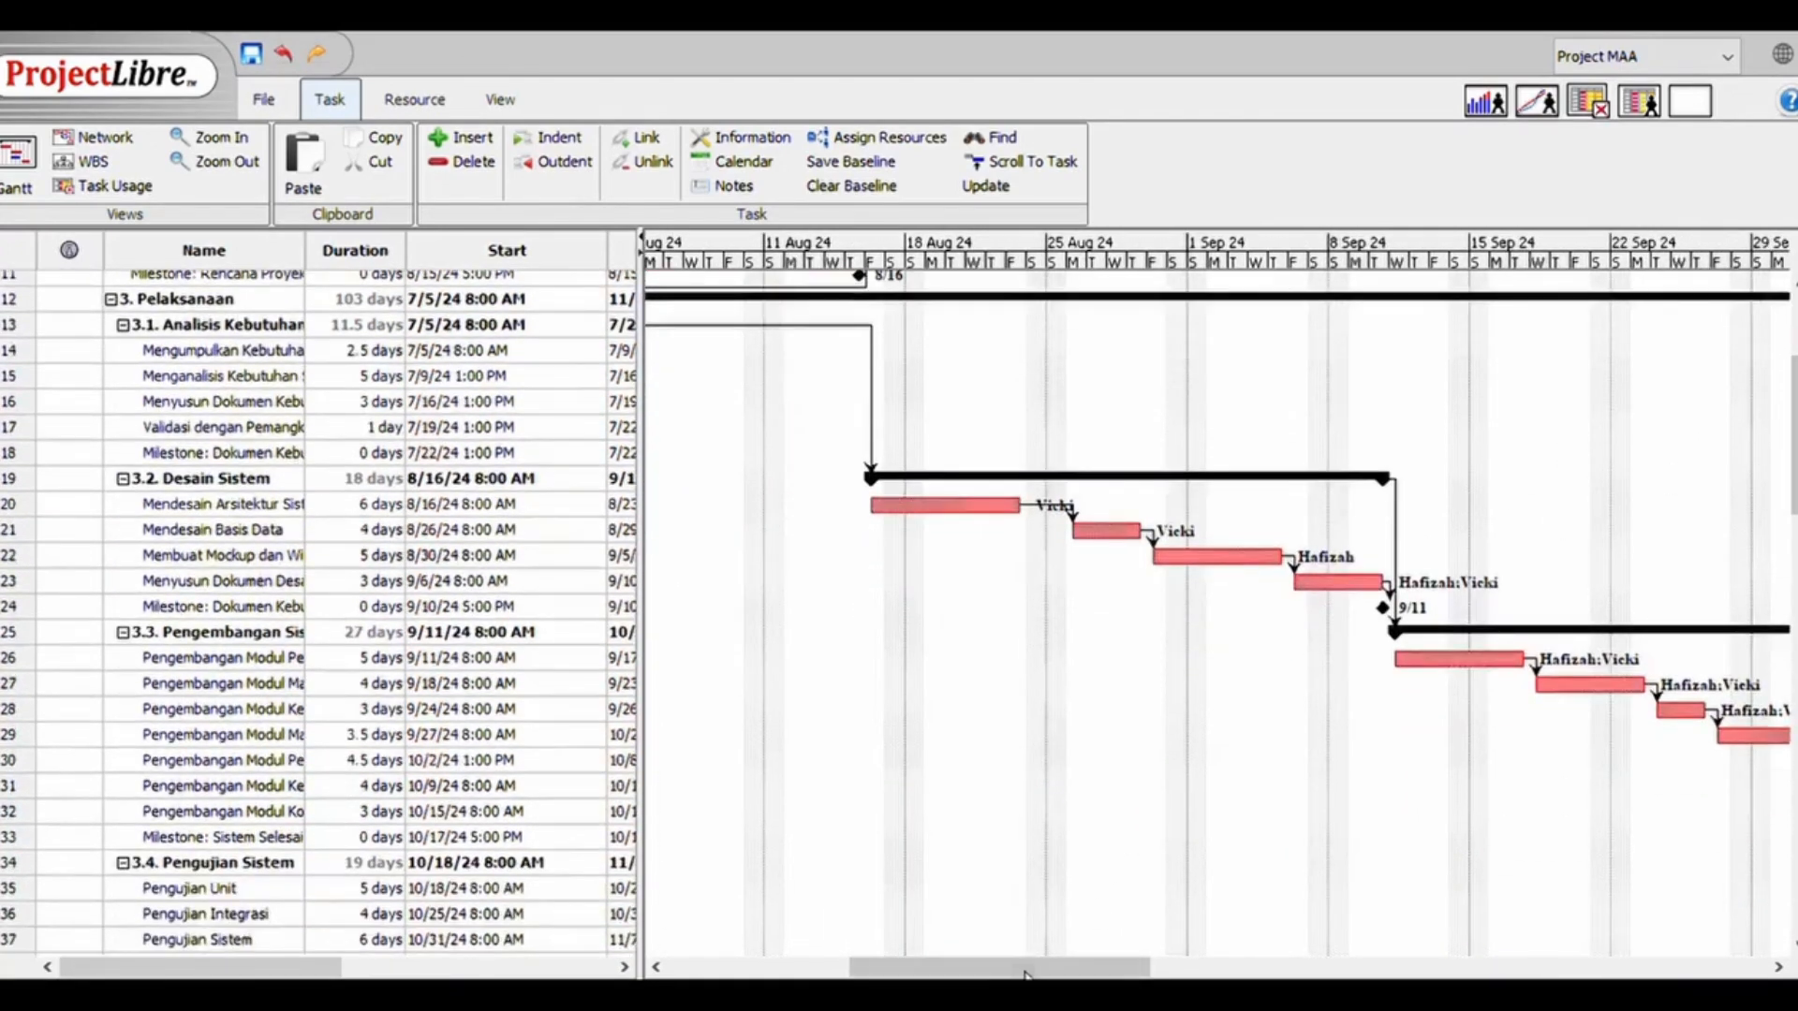
pyautogui.moveTo(1026, 968); pyautogui.dragTo(622, 880)
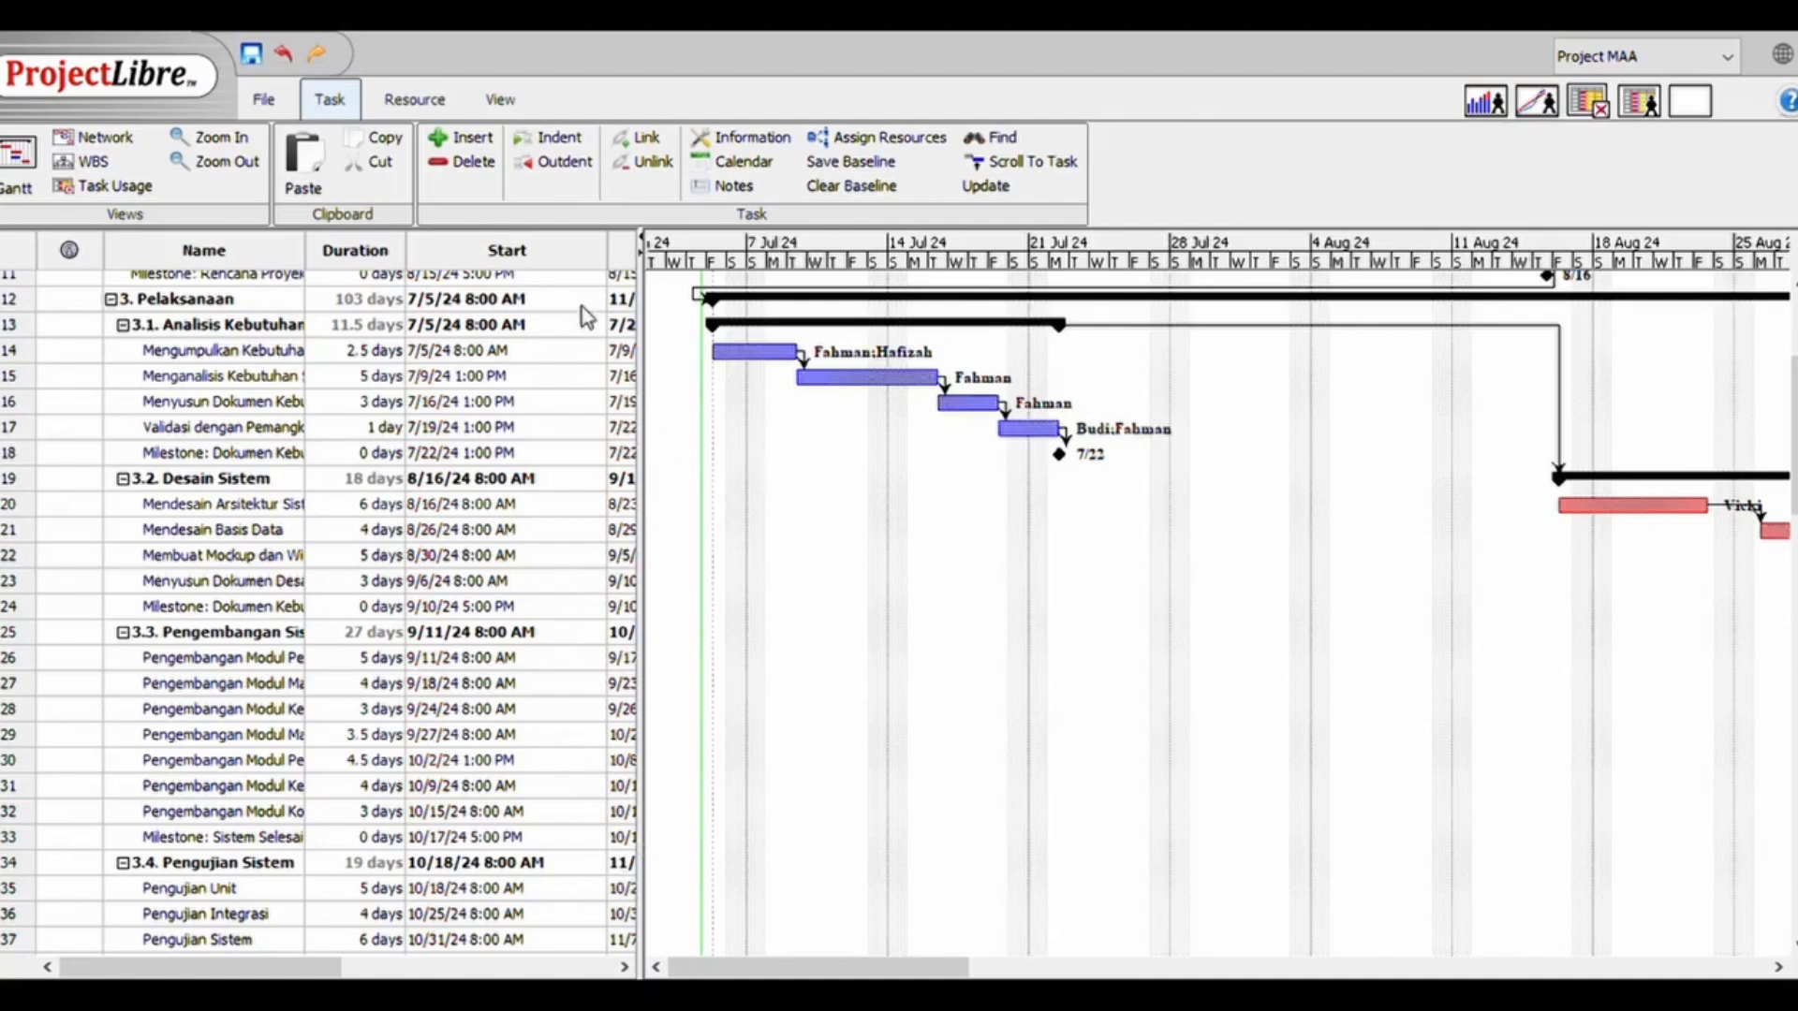
# Open the Project Details report and examine the project's dates, duration, work and costs
pyautogui.click(419, 103)
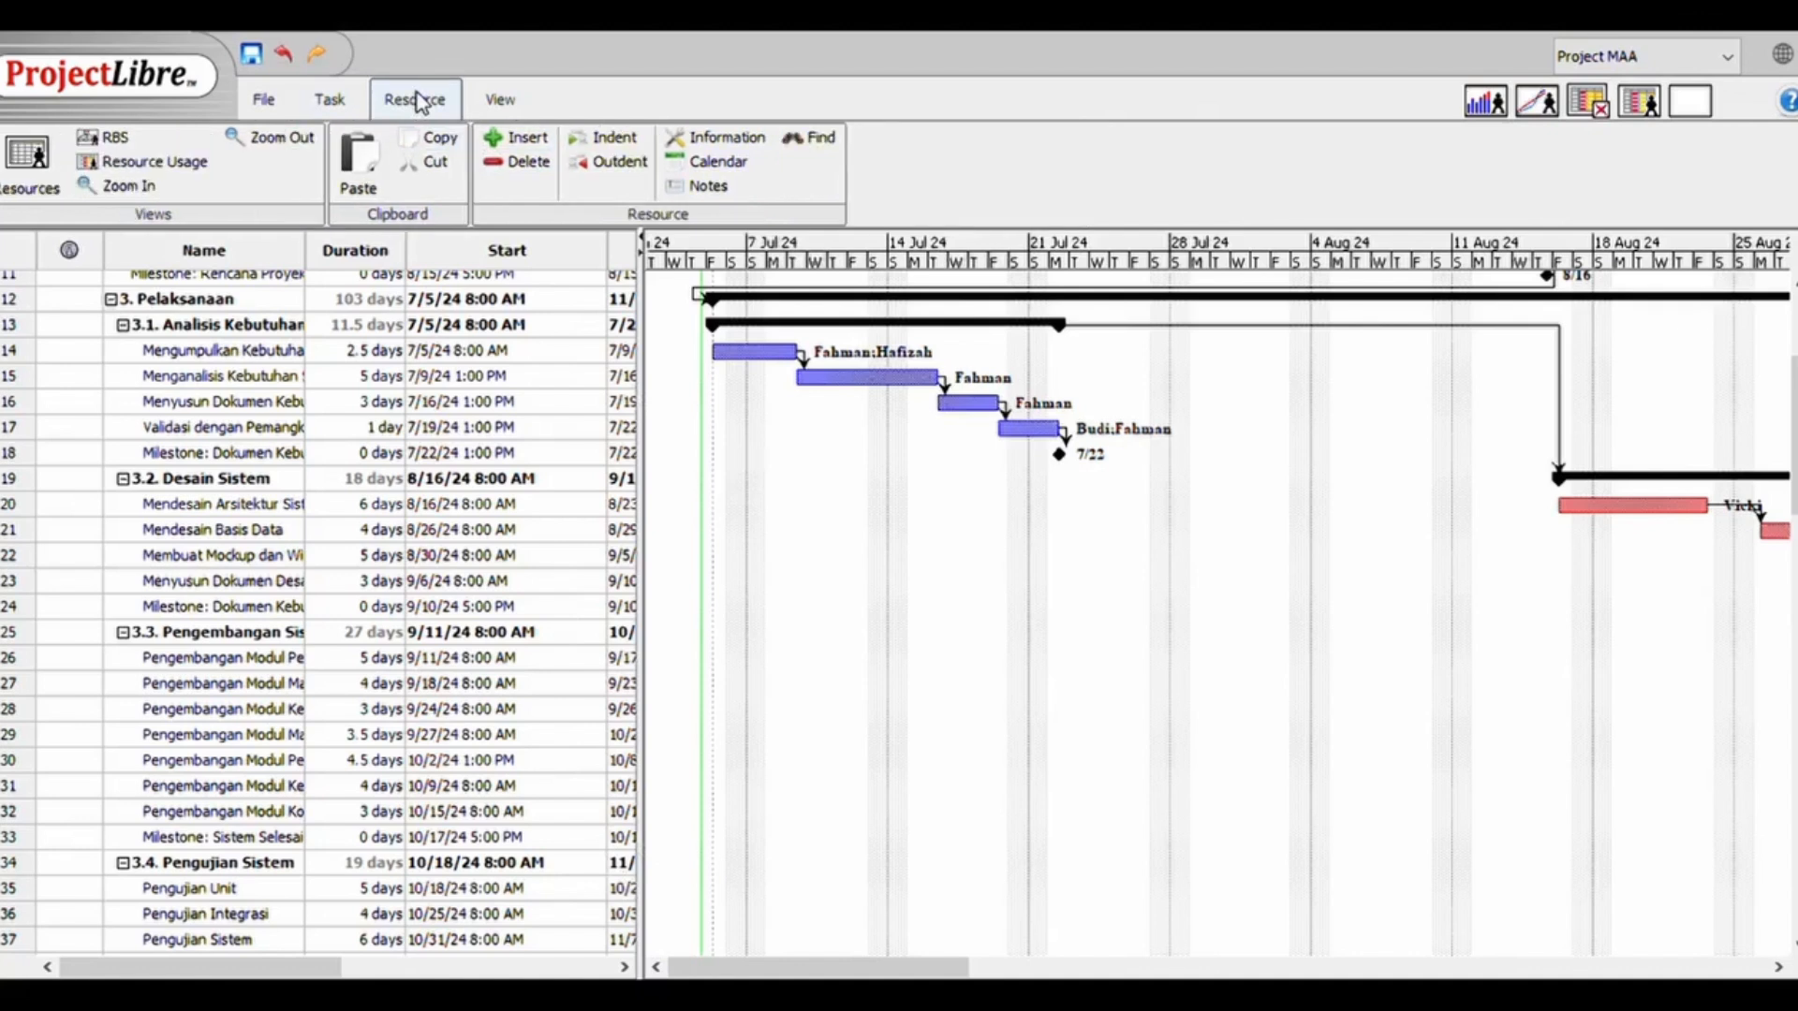
pyautogui.click(323, 110)
pyautogui.click(479, 109)
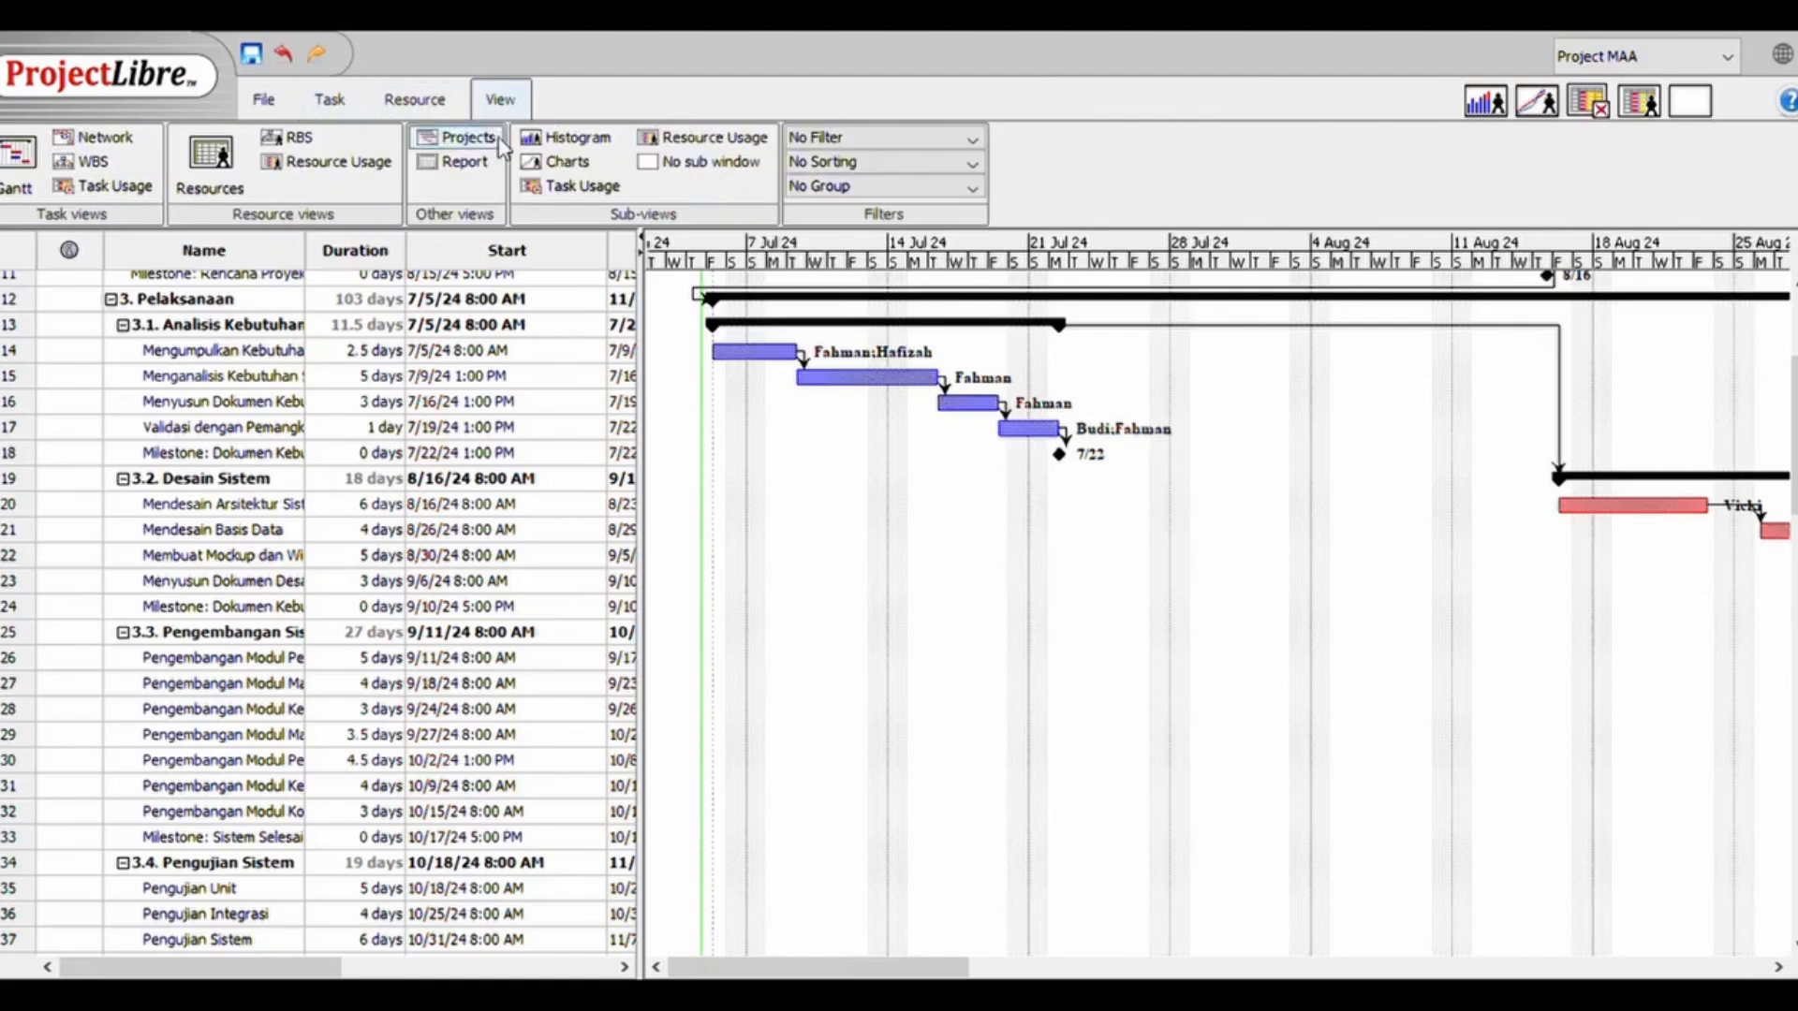
pyautogui.click(463, 170)
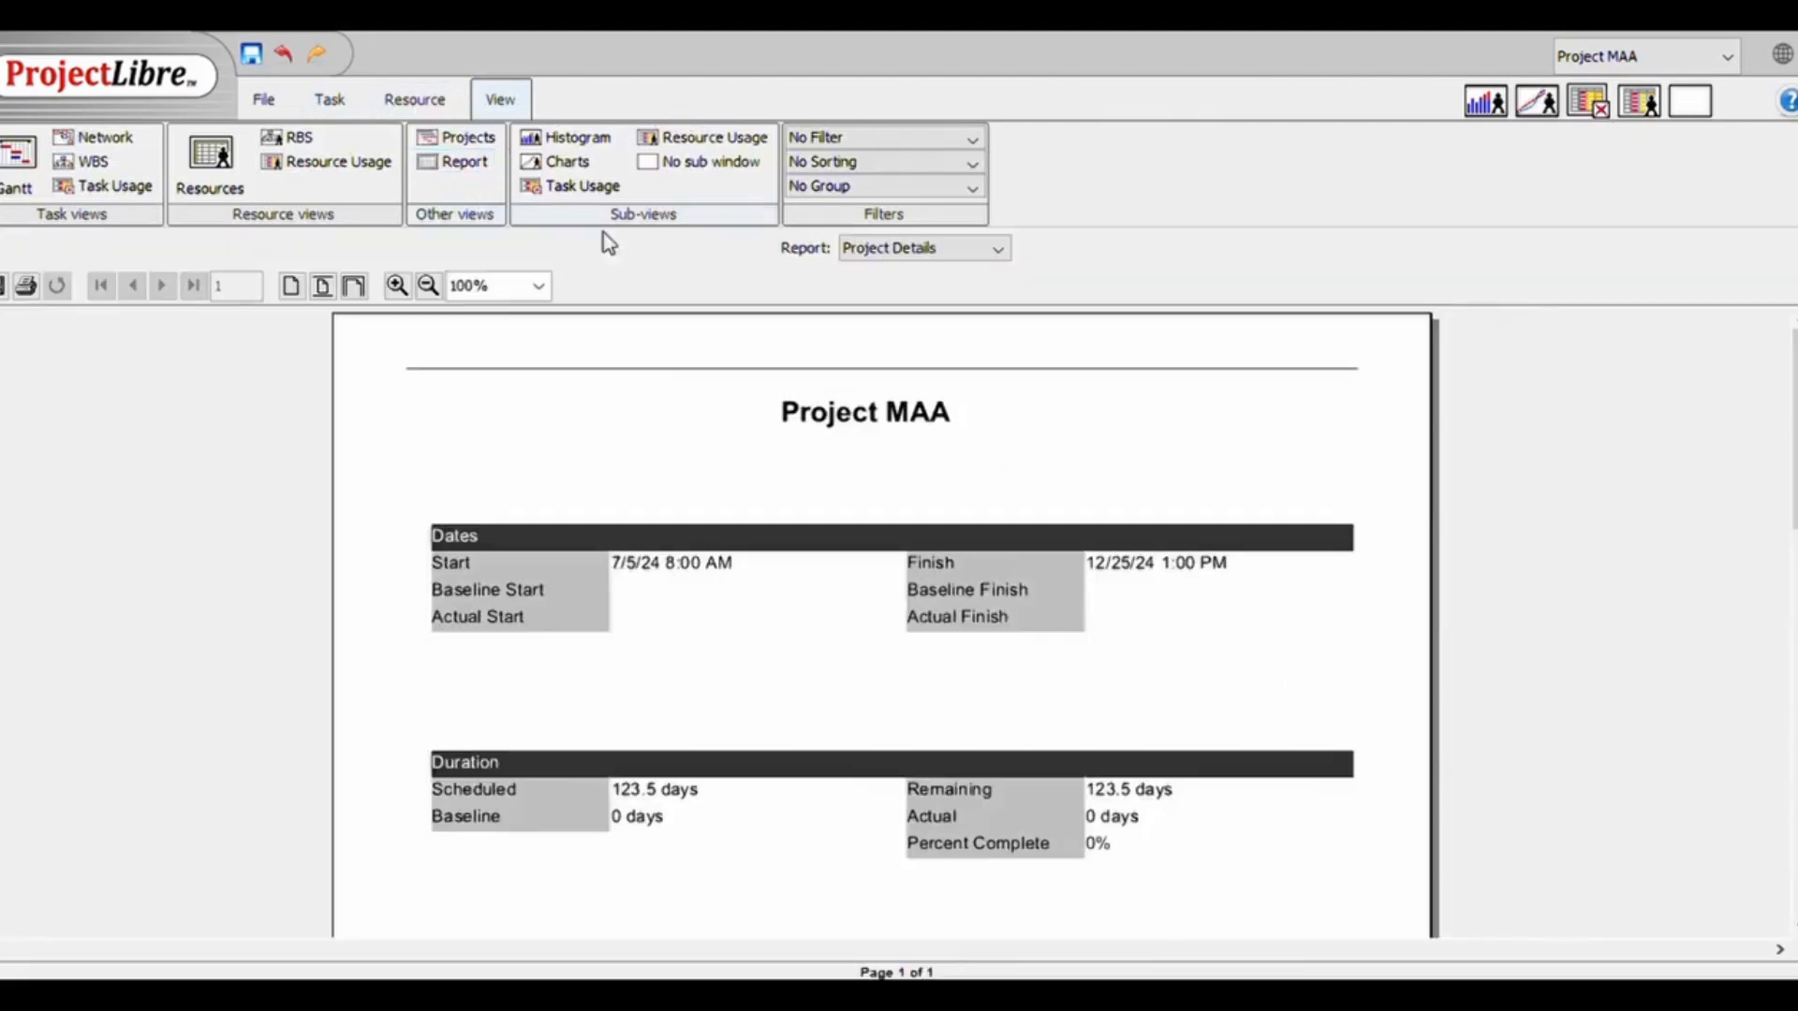
pyautogui.scroll(-3, 881, 618)
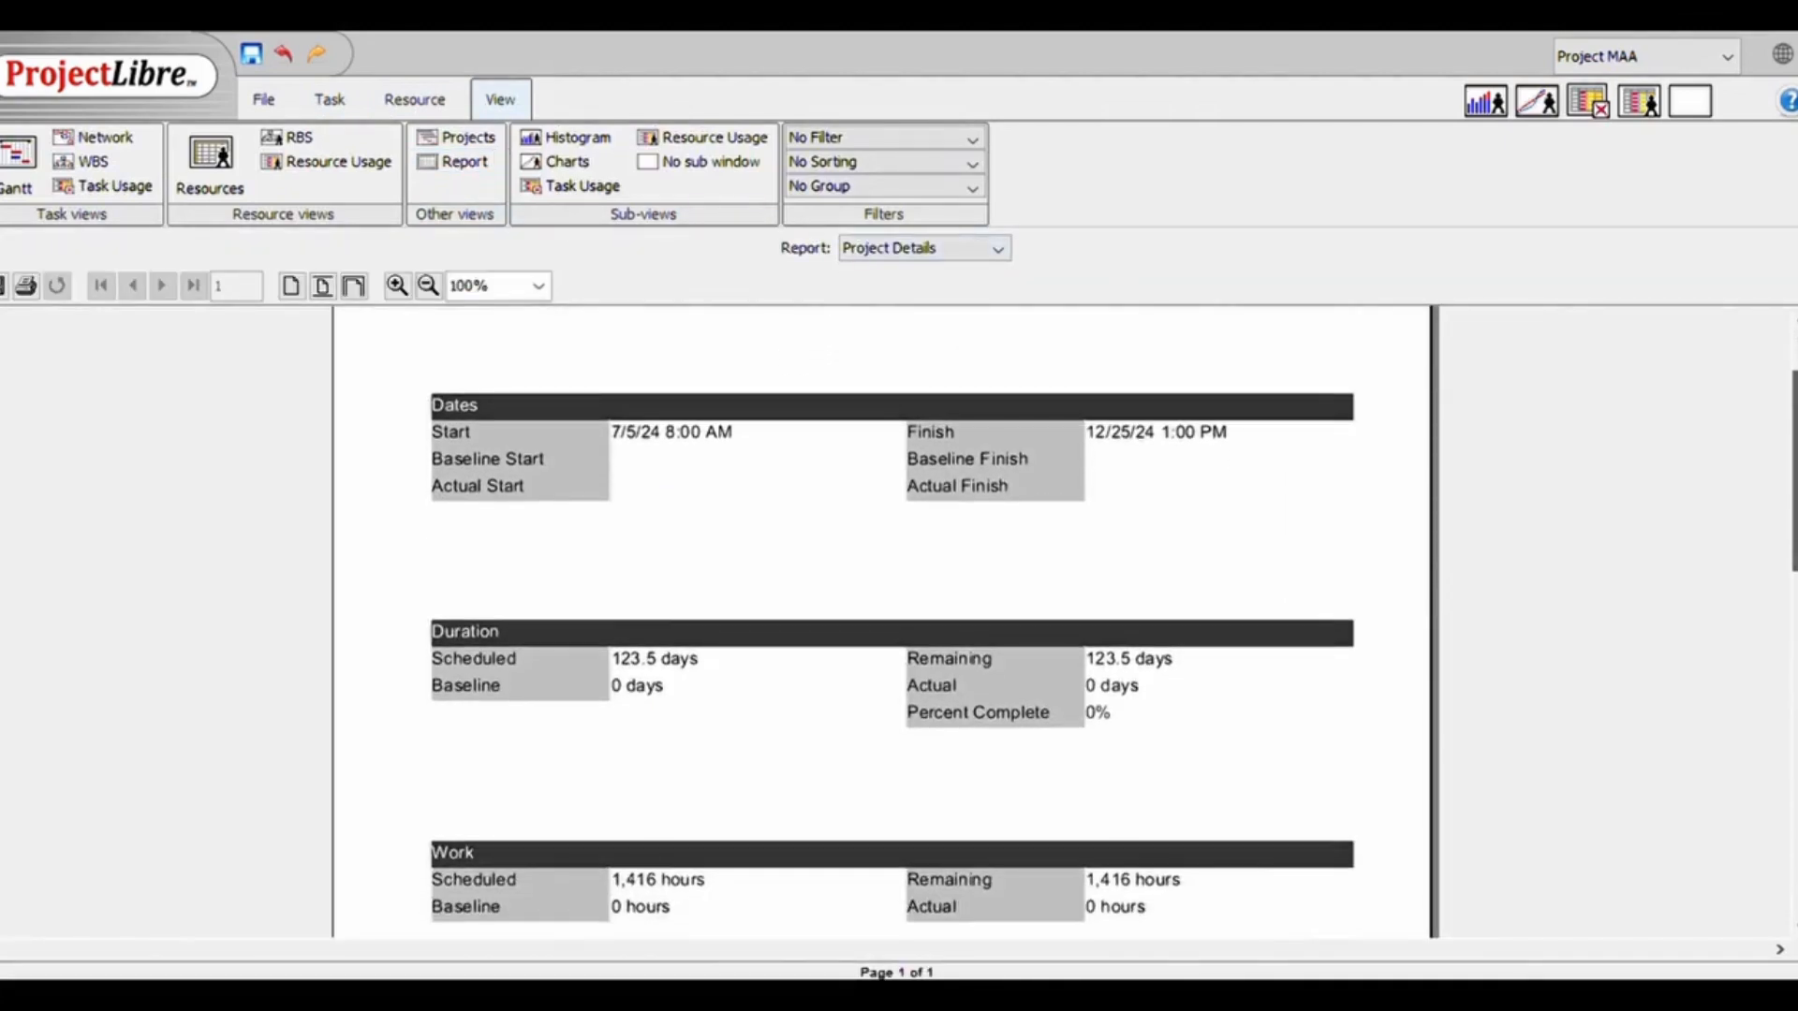
pyautogui.scroll(-1, 890, 618)
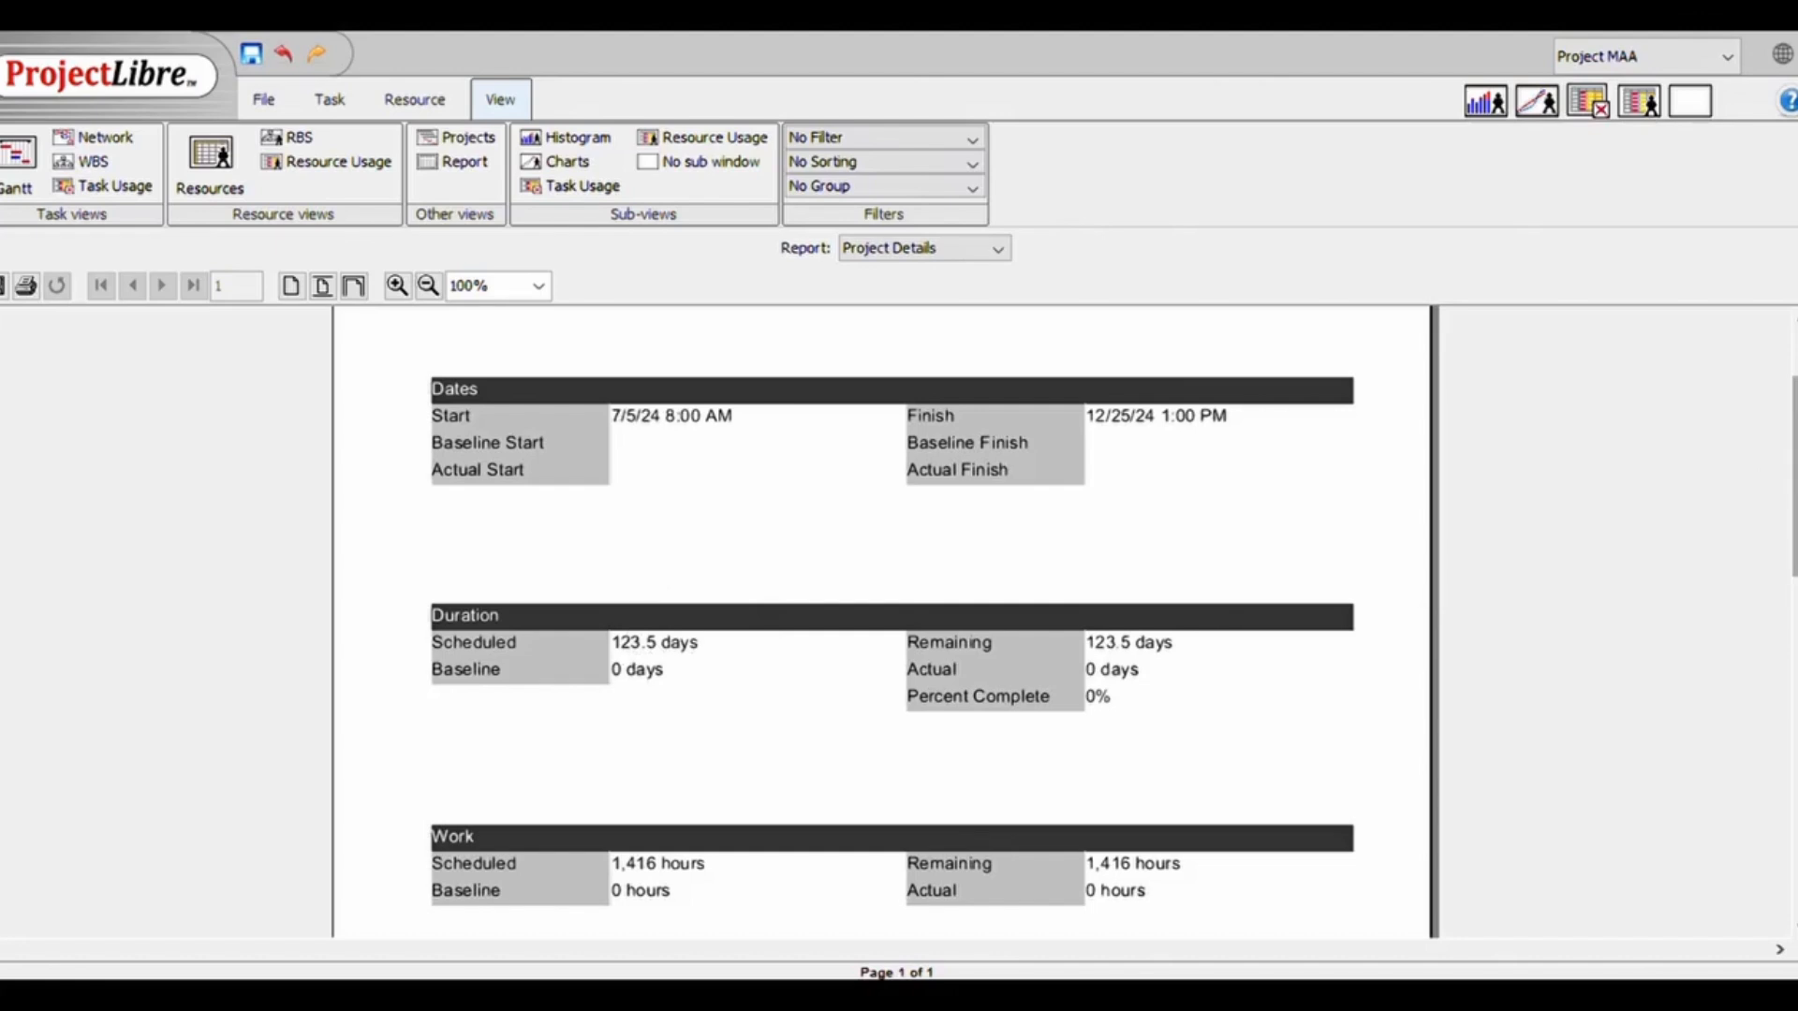
pyautogui.moveTo(1795, 477); pyautogui.dragTo(1795, 573)
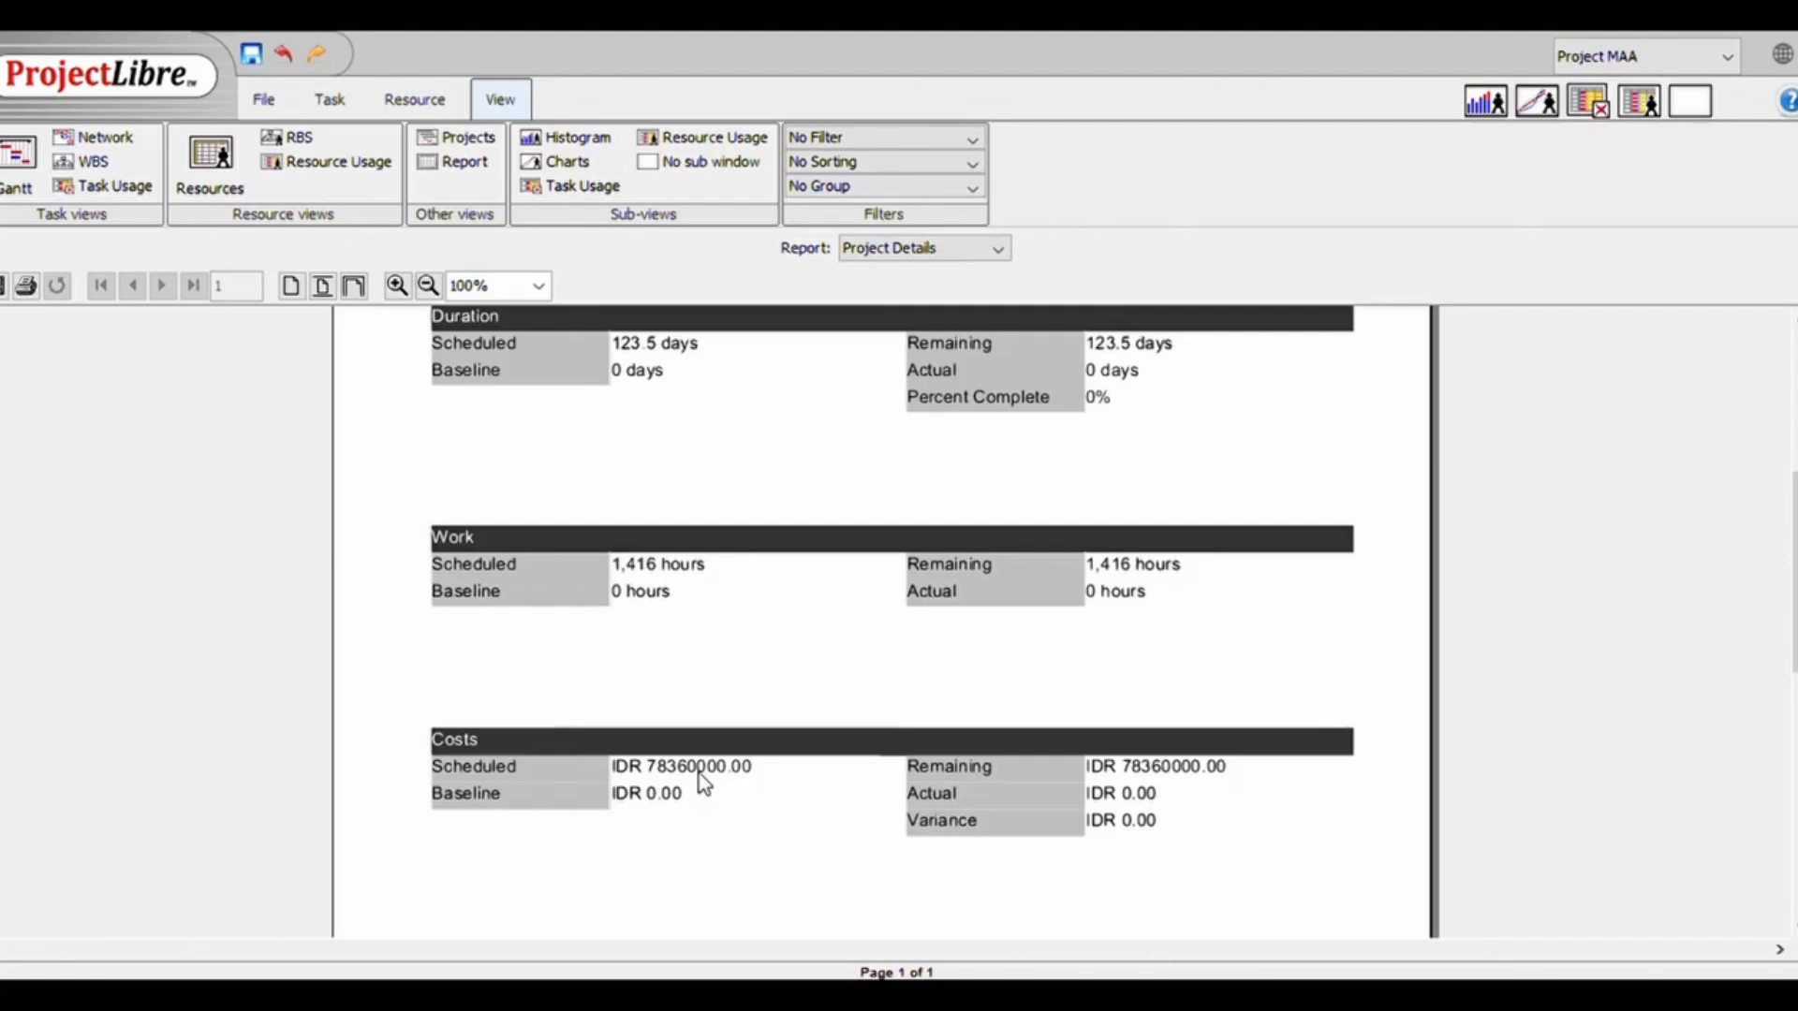
pyautogui.moveTo(1794, 600); pyautogui.dragTo(1778, 474)
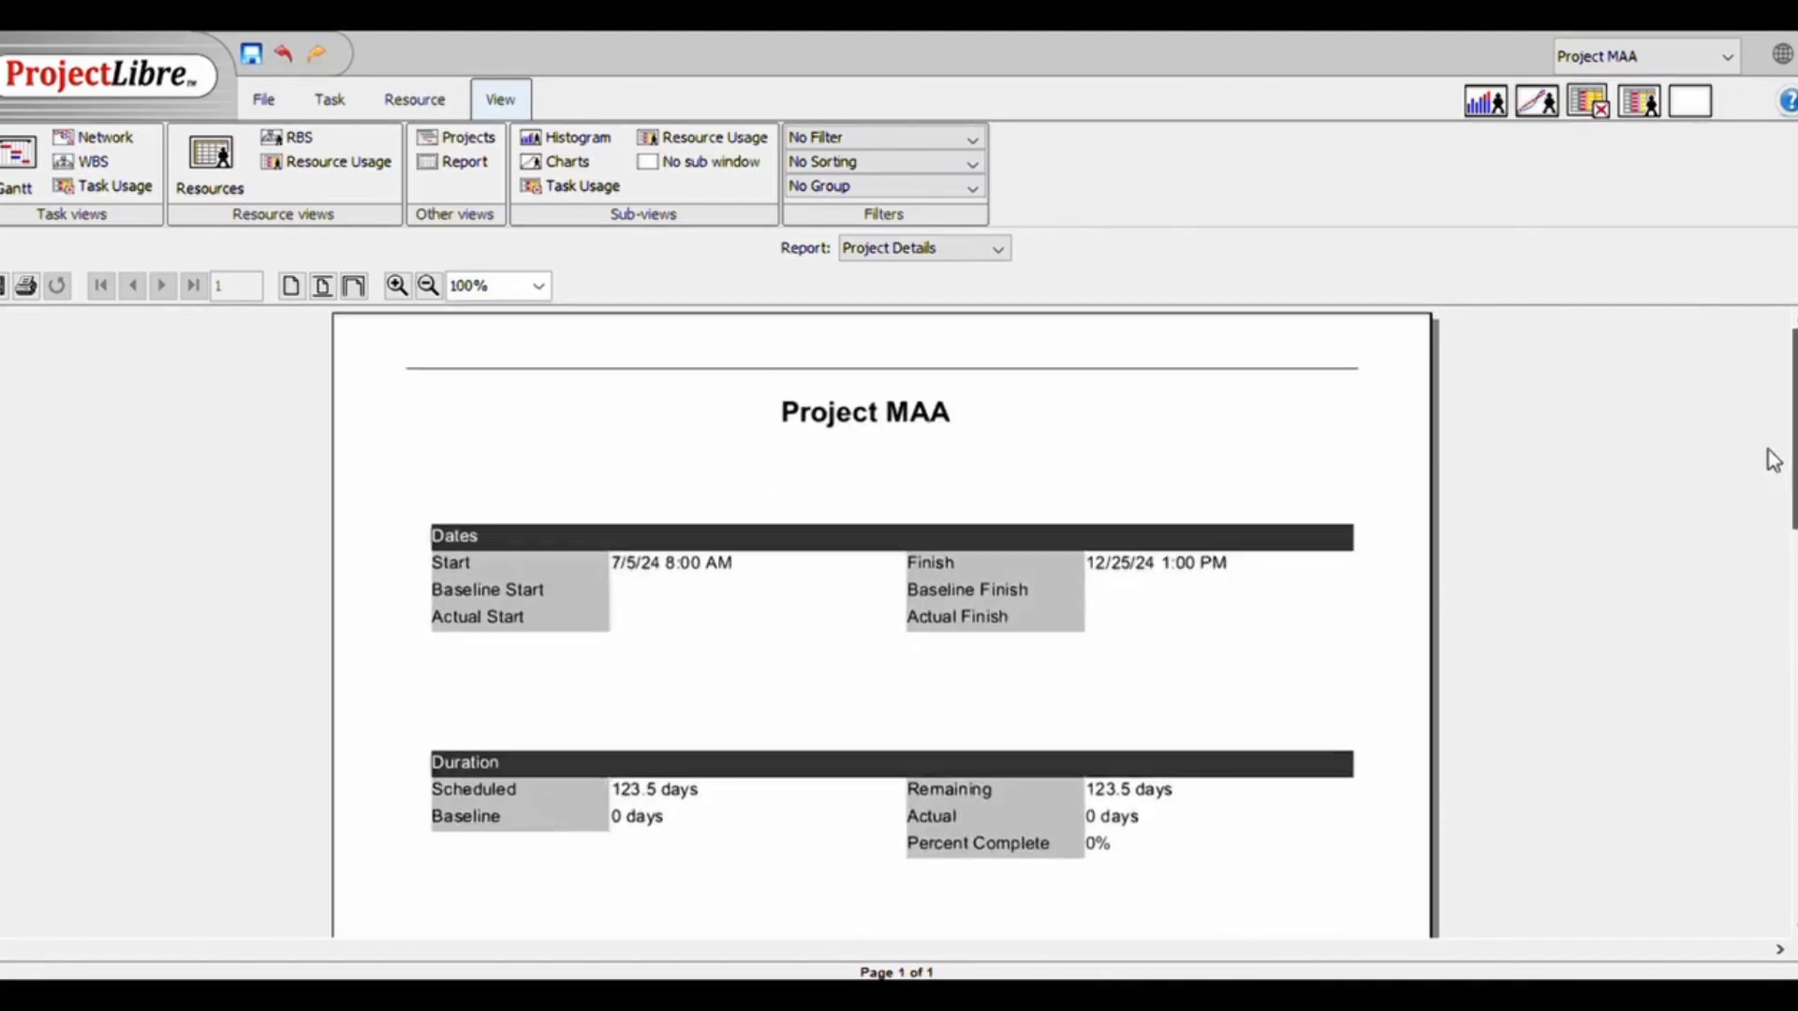